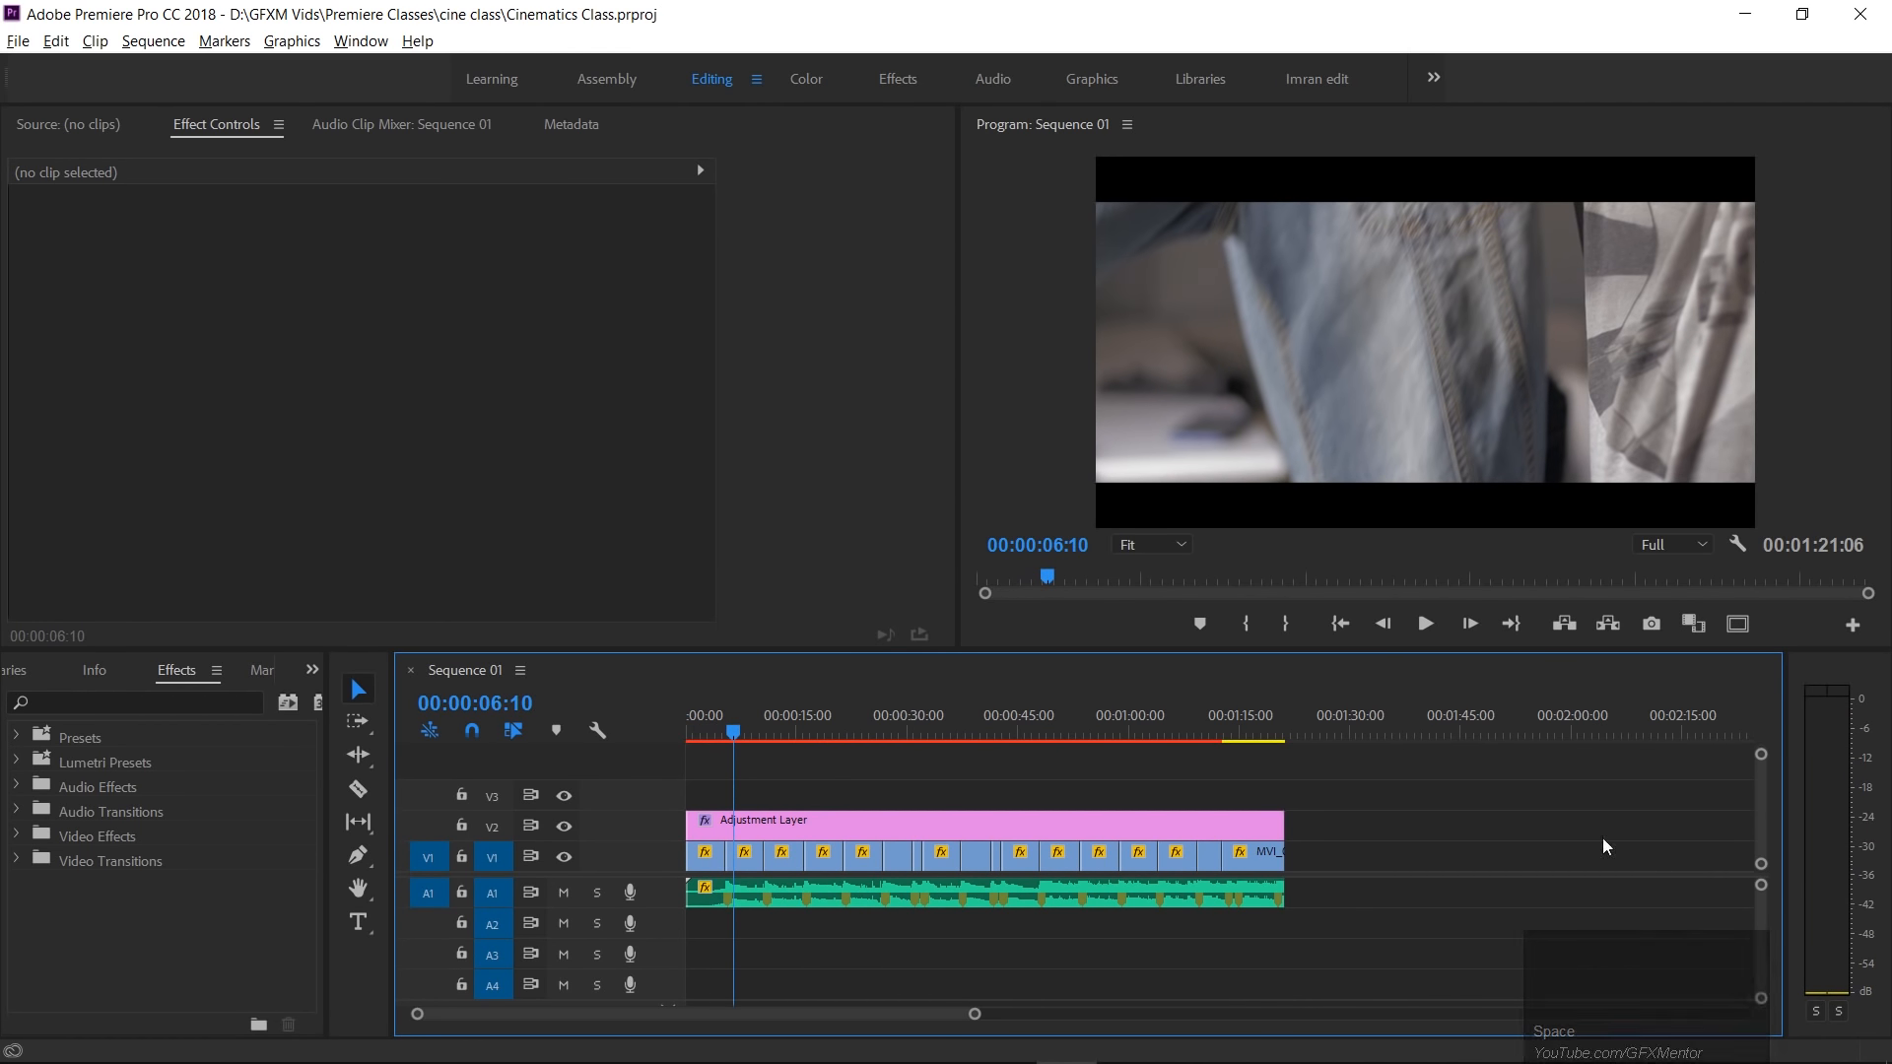
Lower the computer's sound volume.
mouse_move(1855, 1060)
click(1731, 1051)
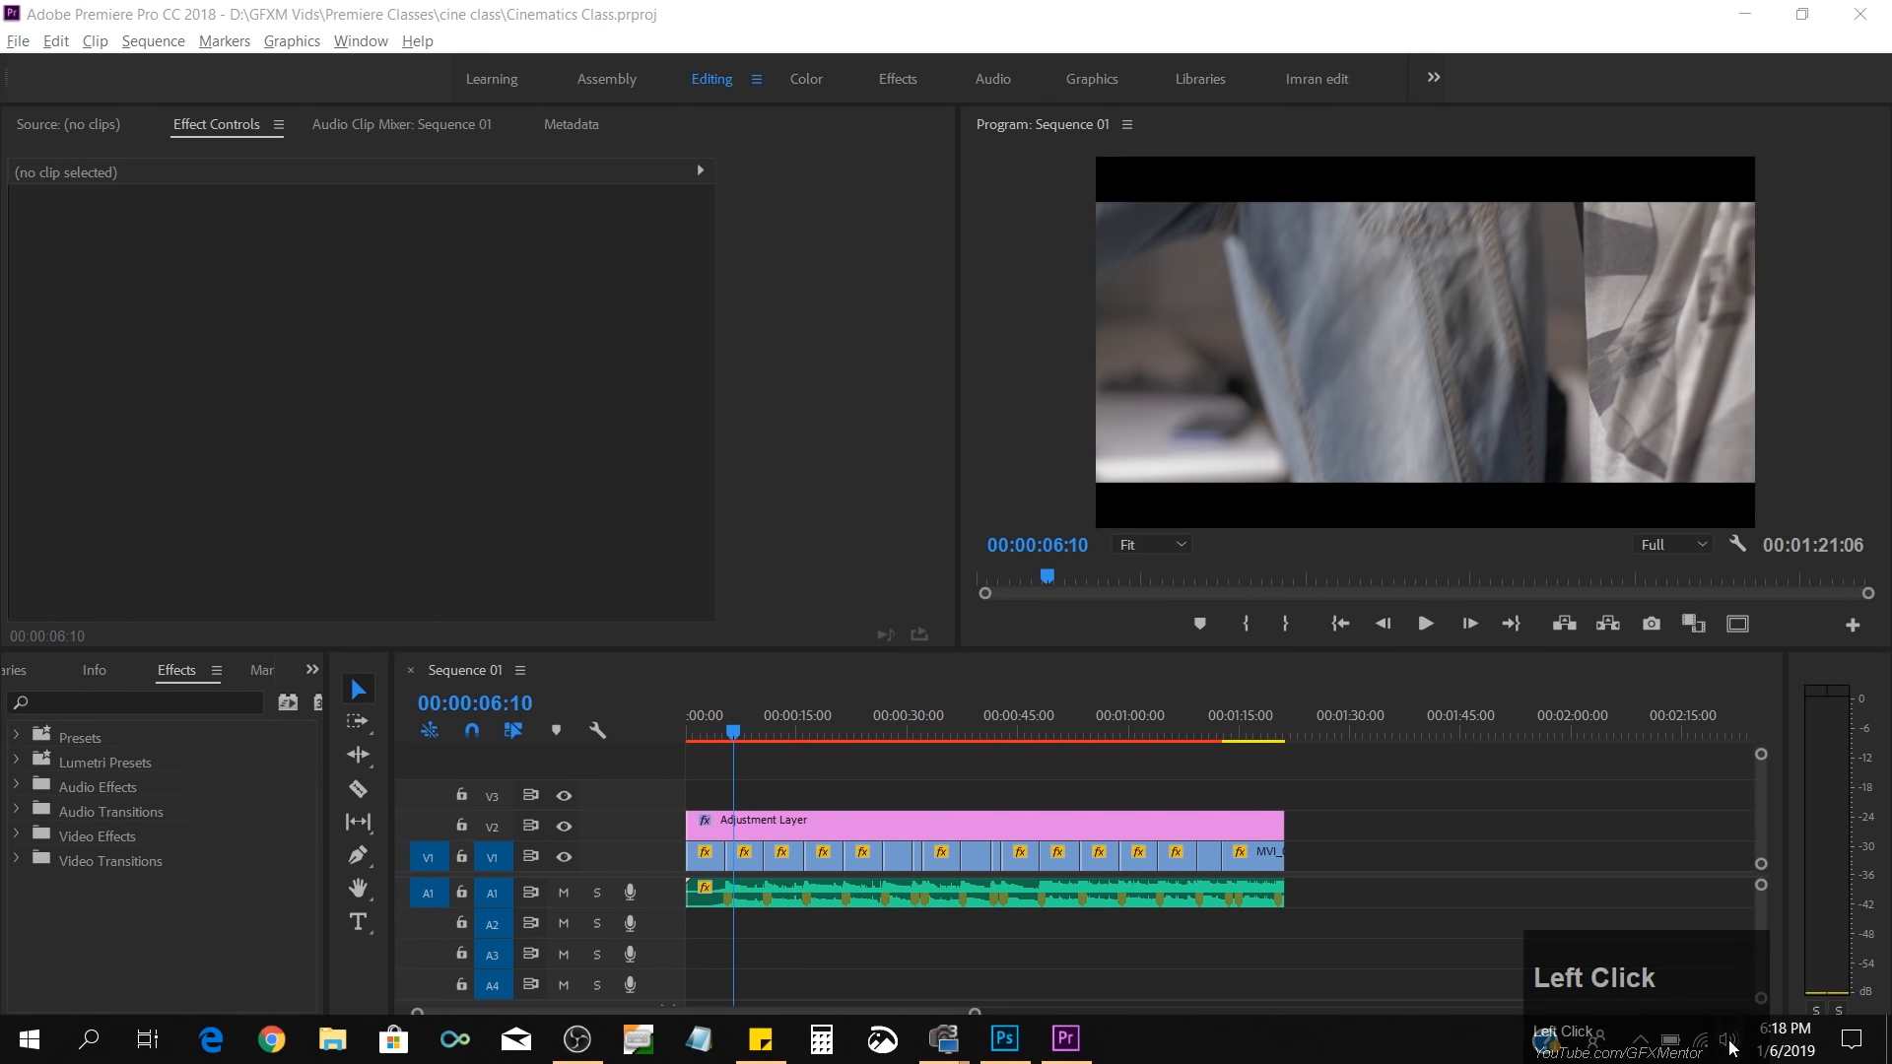
drag(1645, 981, 1600, 987)
click(814, 680)
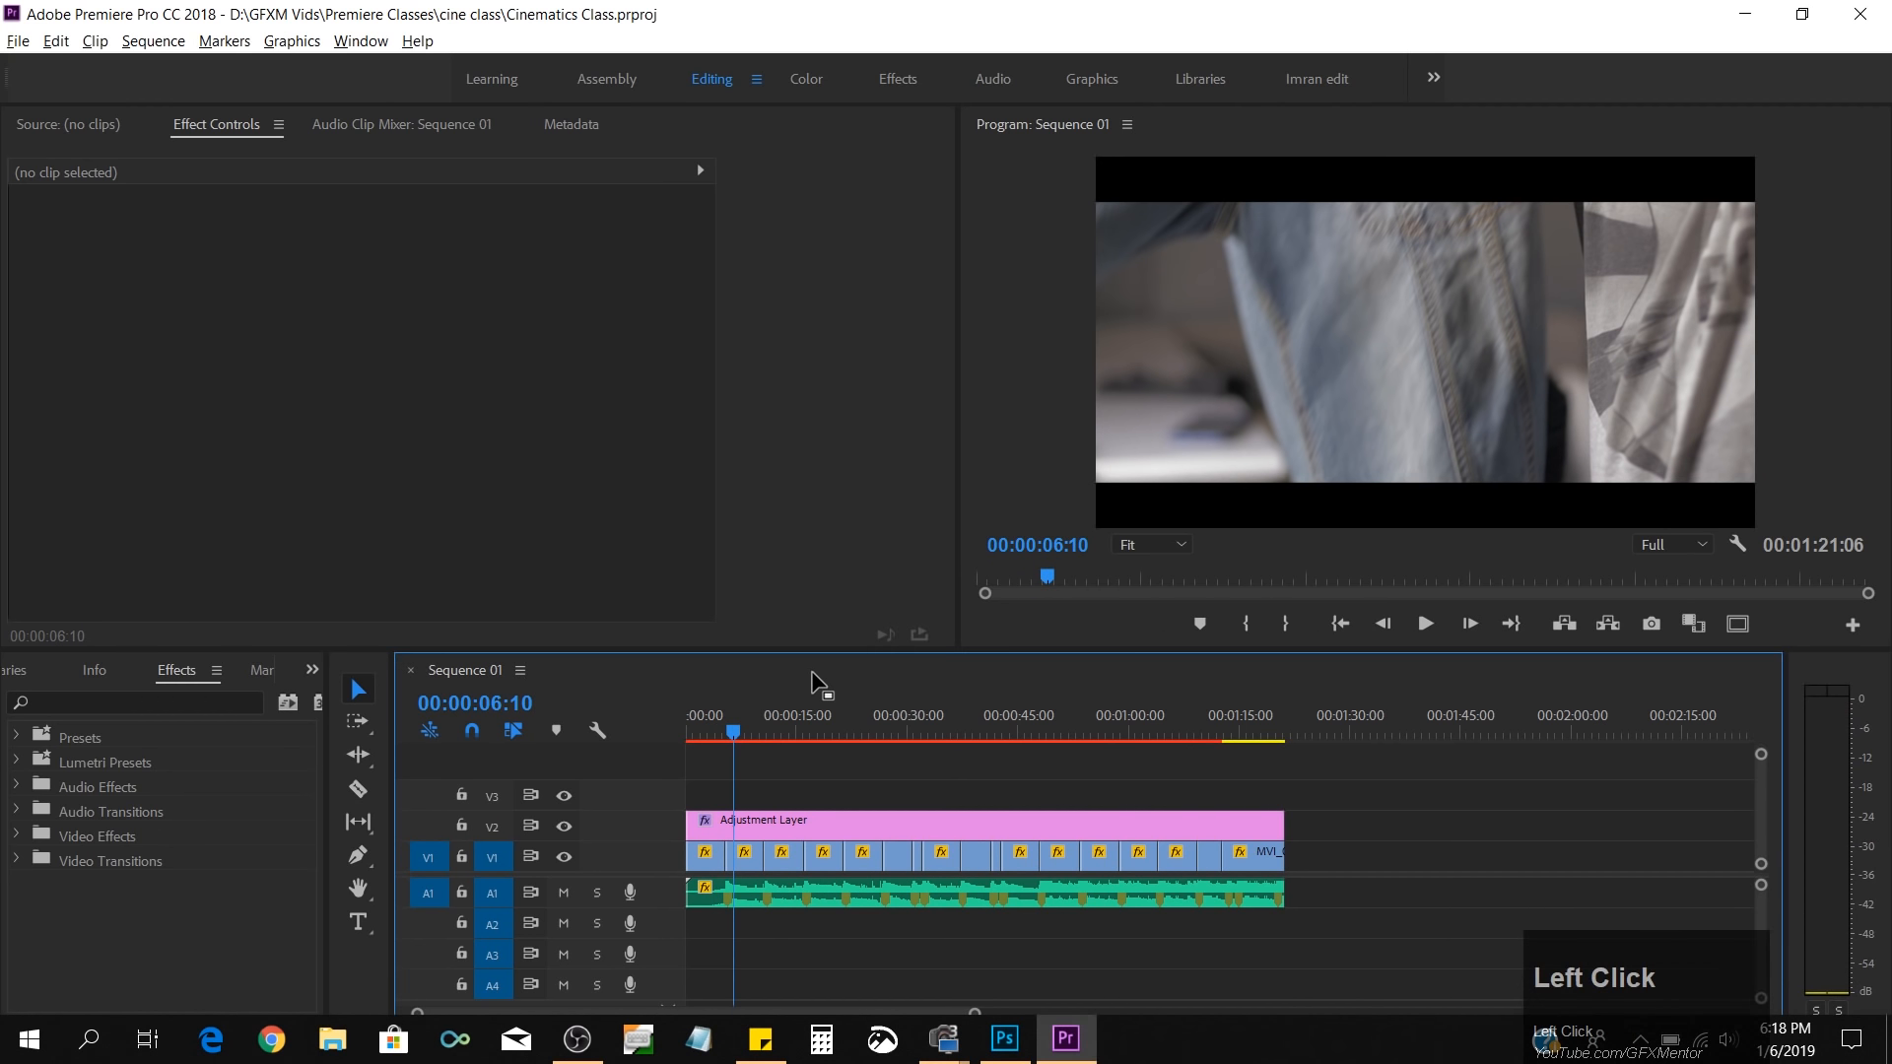
Preview the opening shots of the sequence and hide the V2 track that holds the adjustment layer.
drag(734, 733, 741, 736)
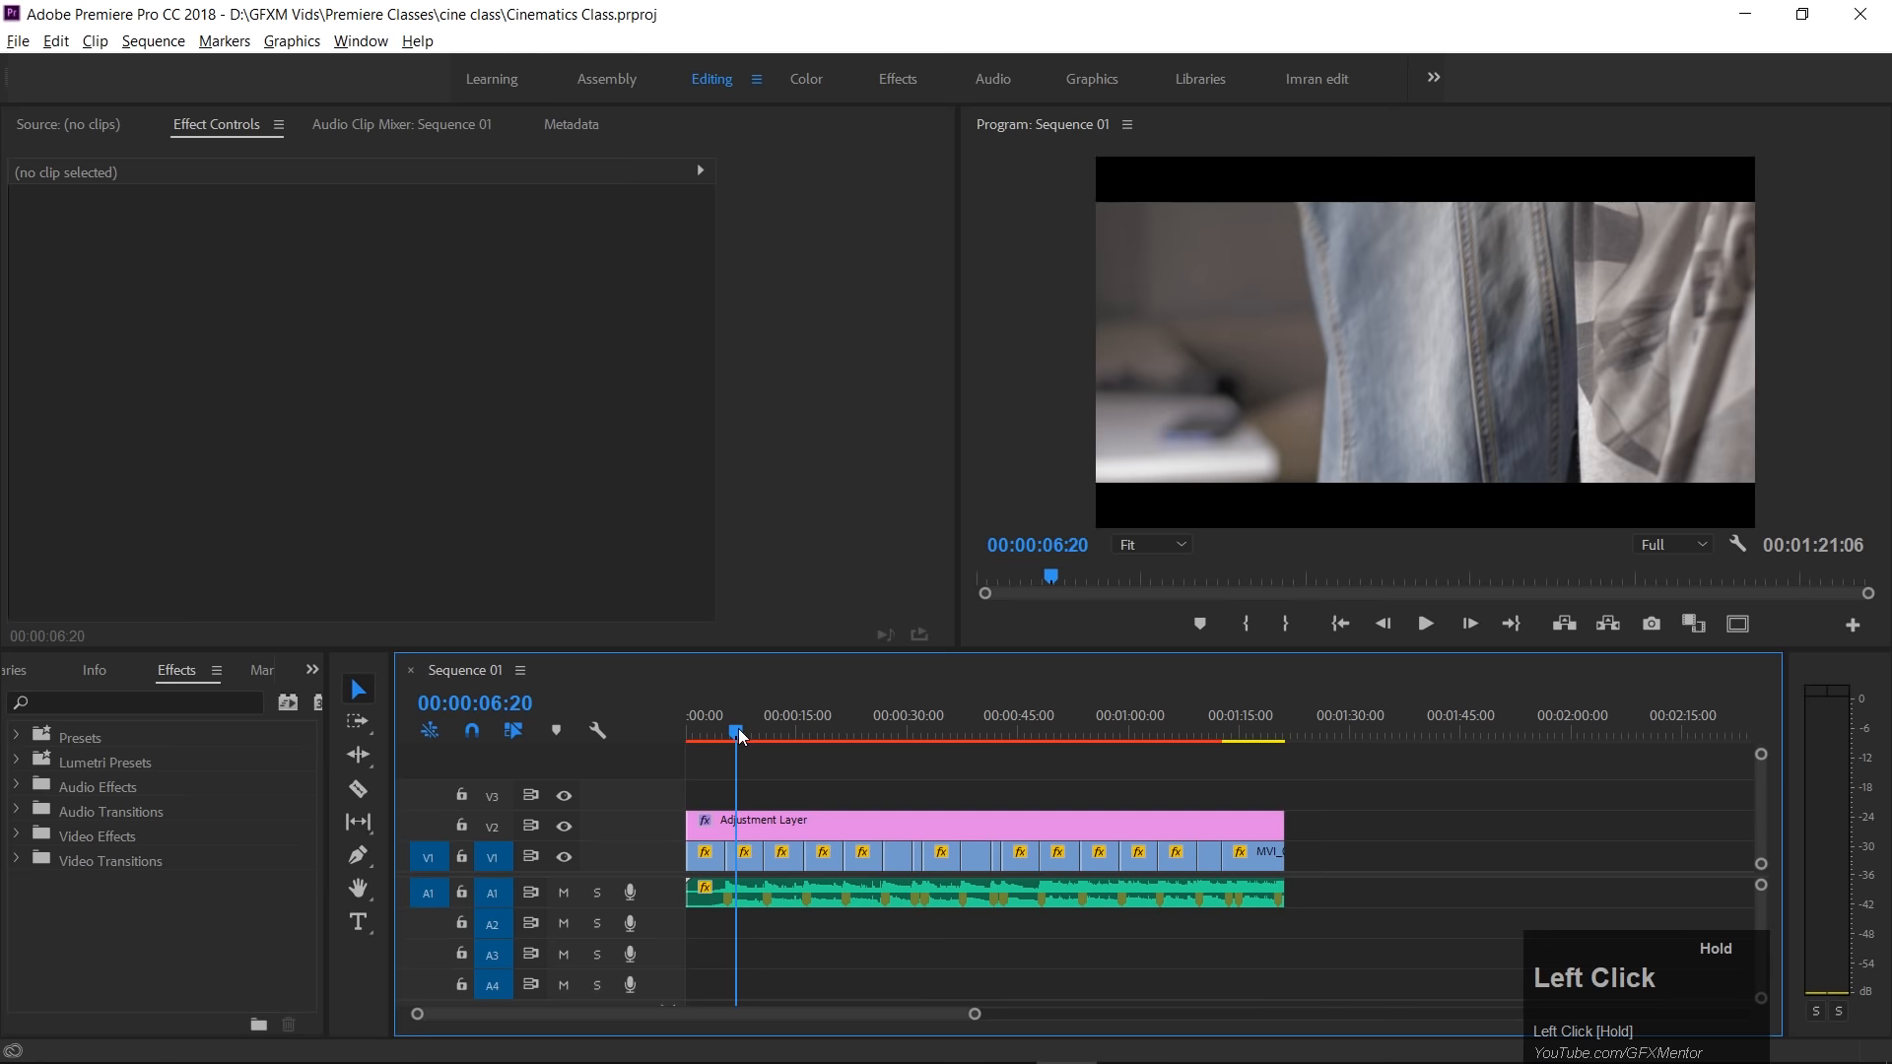
key(space)
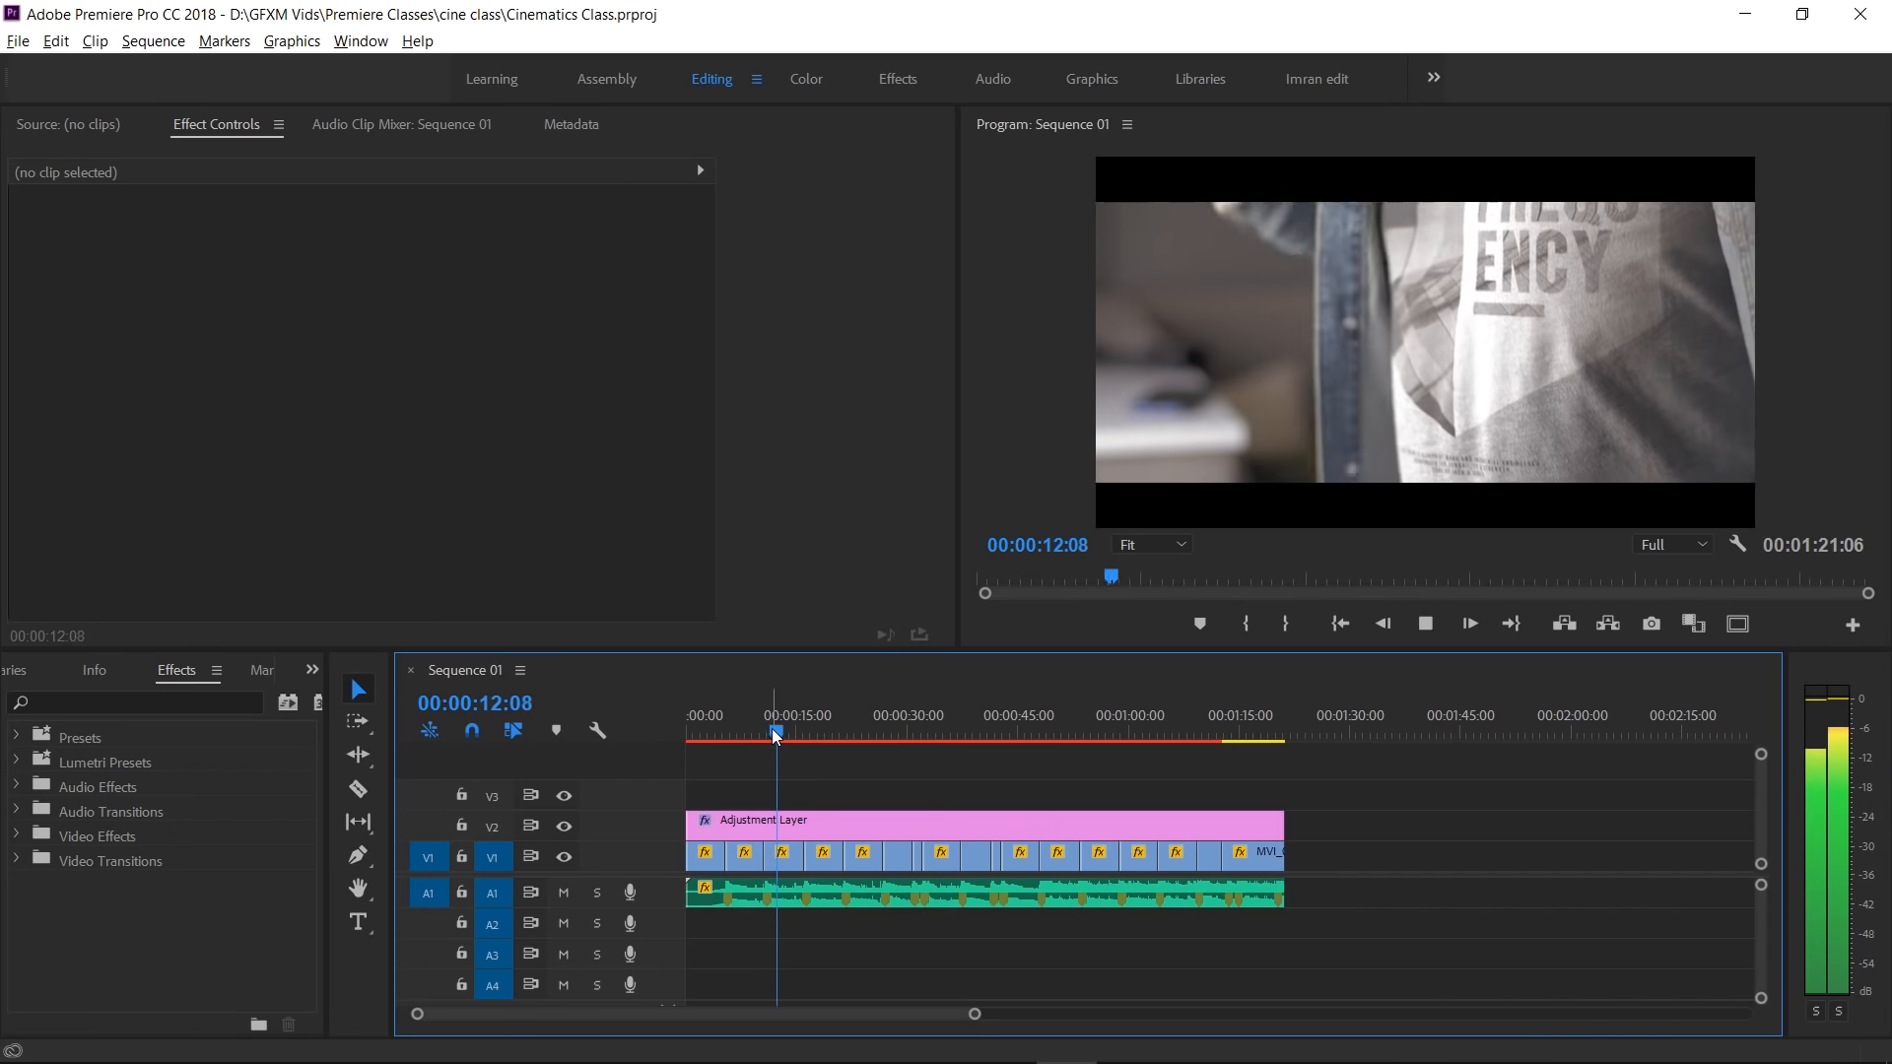
click(771, 733)
drag(772, 735, 770, 736)
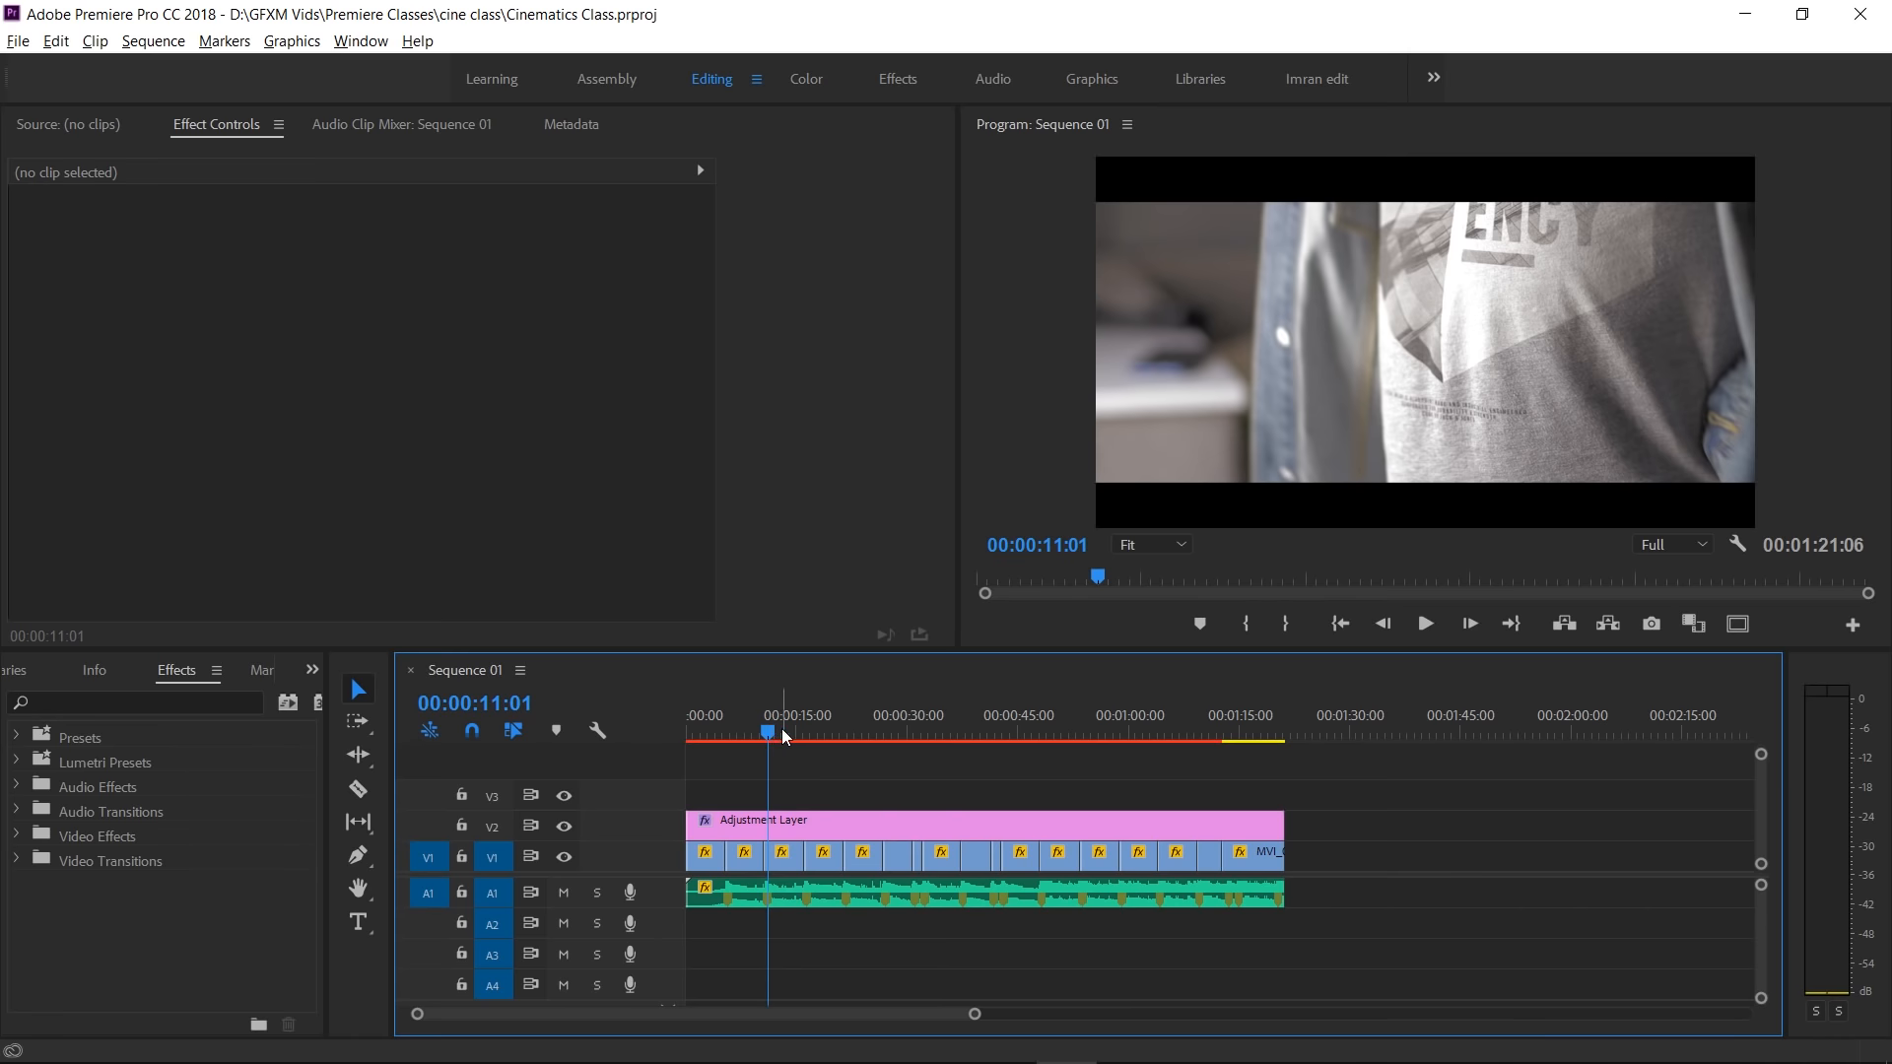
click(792, 735)
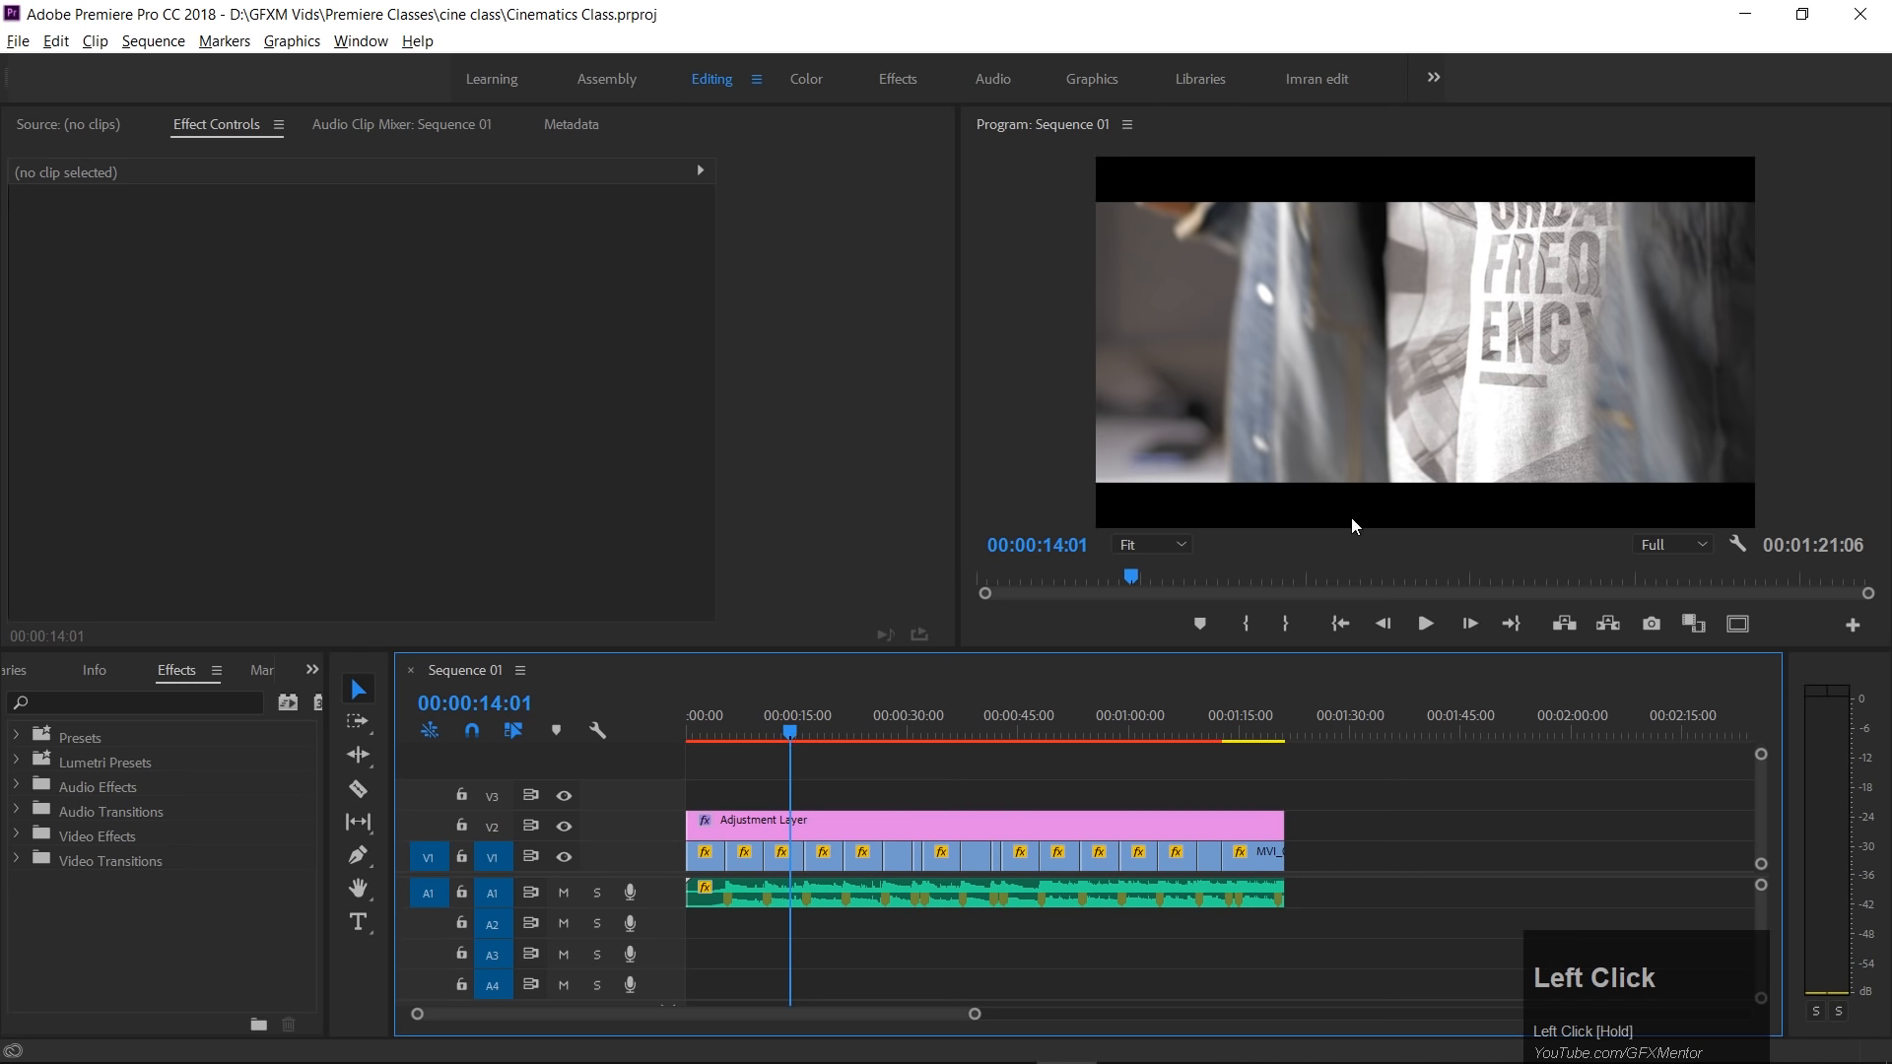
click(567, 828)
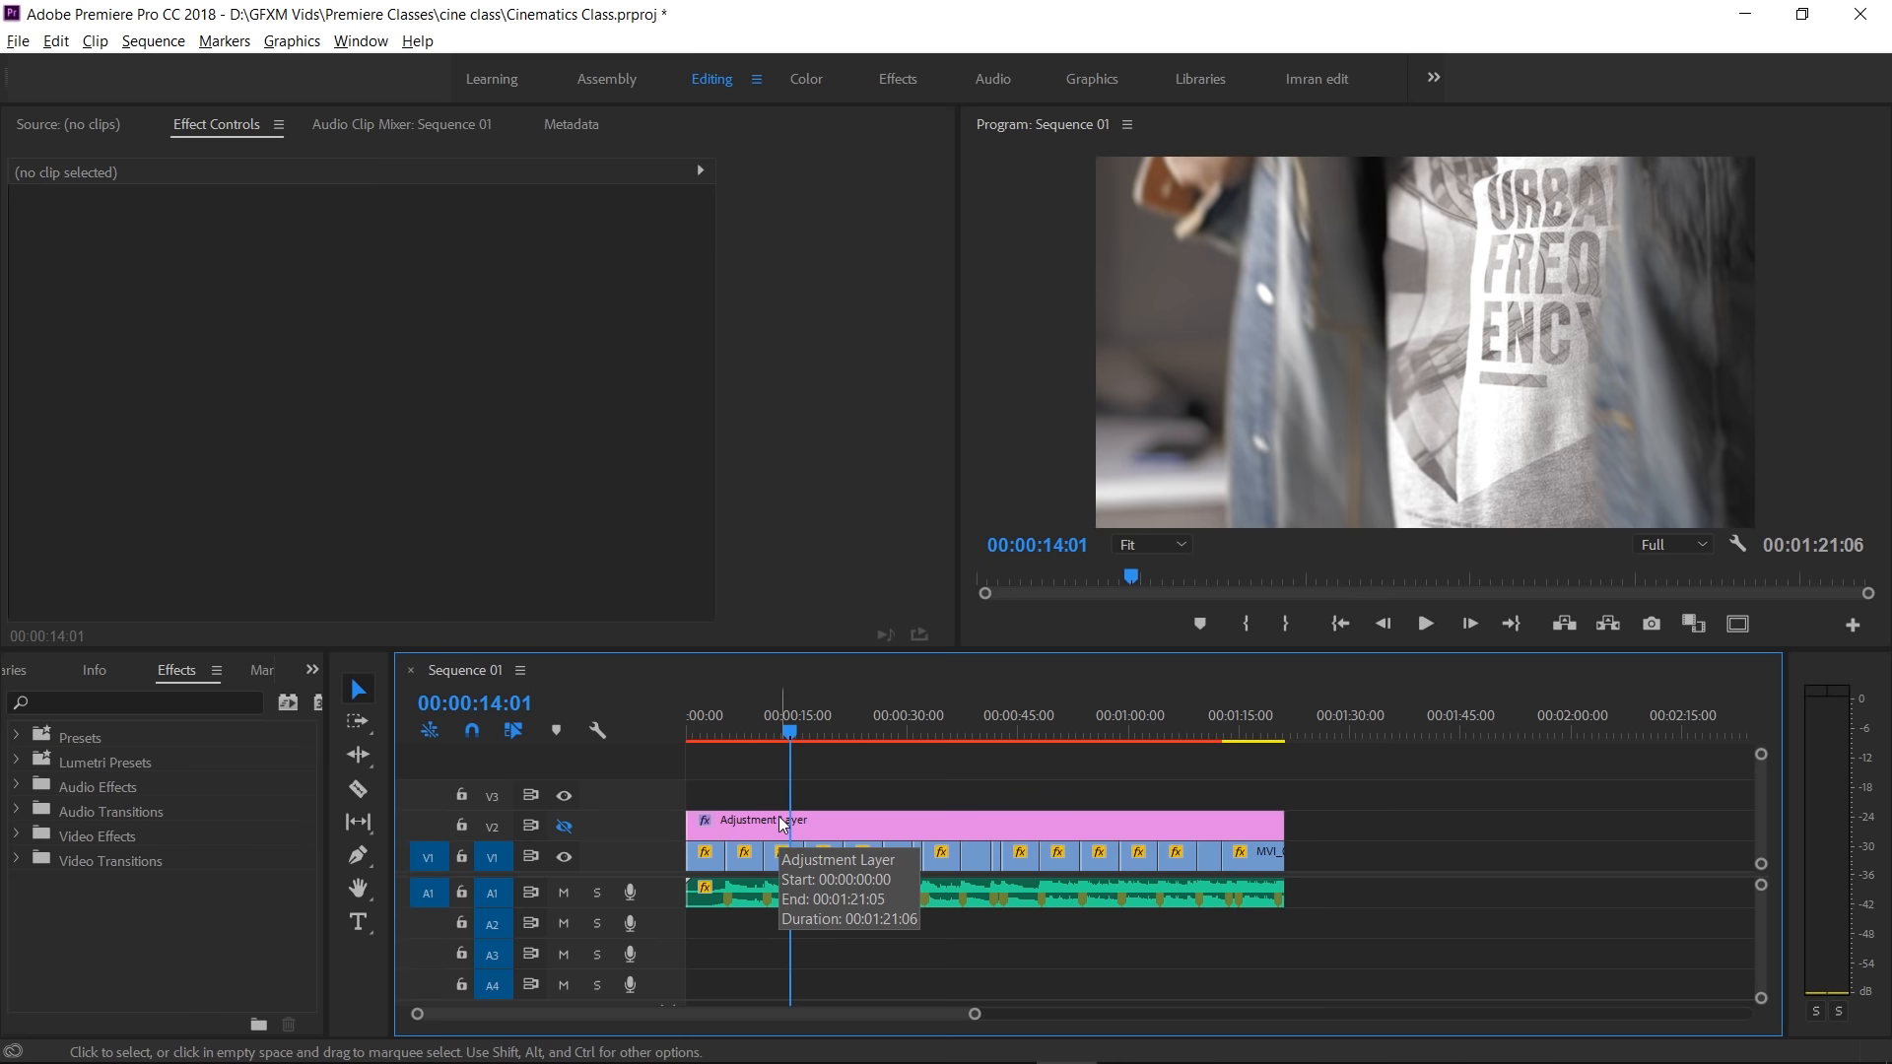
Set up a PNG frame export at 00:00:21:21 with the name "for color 1".
click(844, 734)
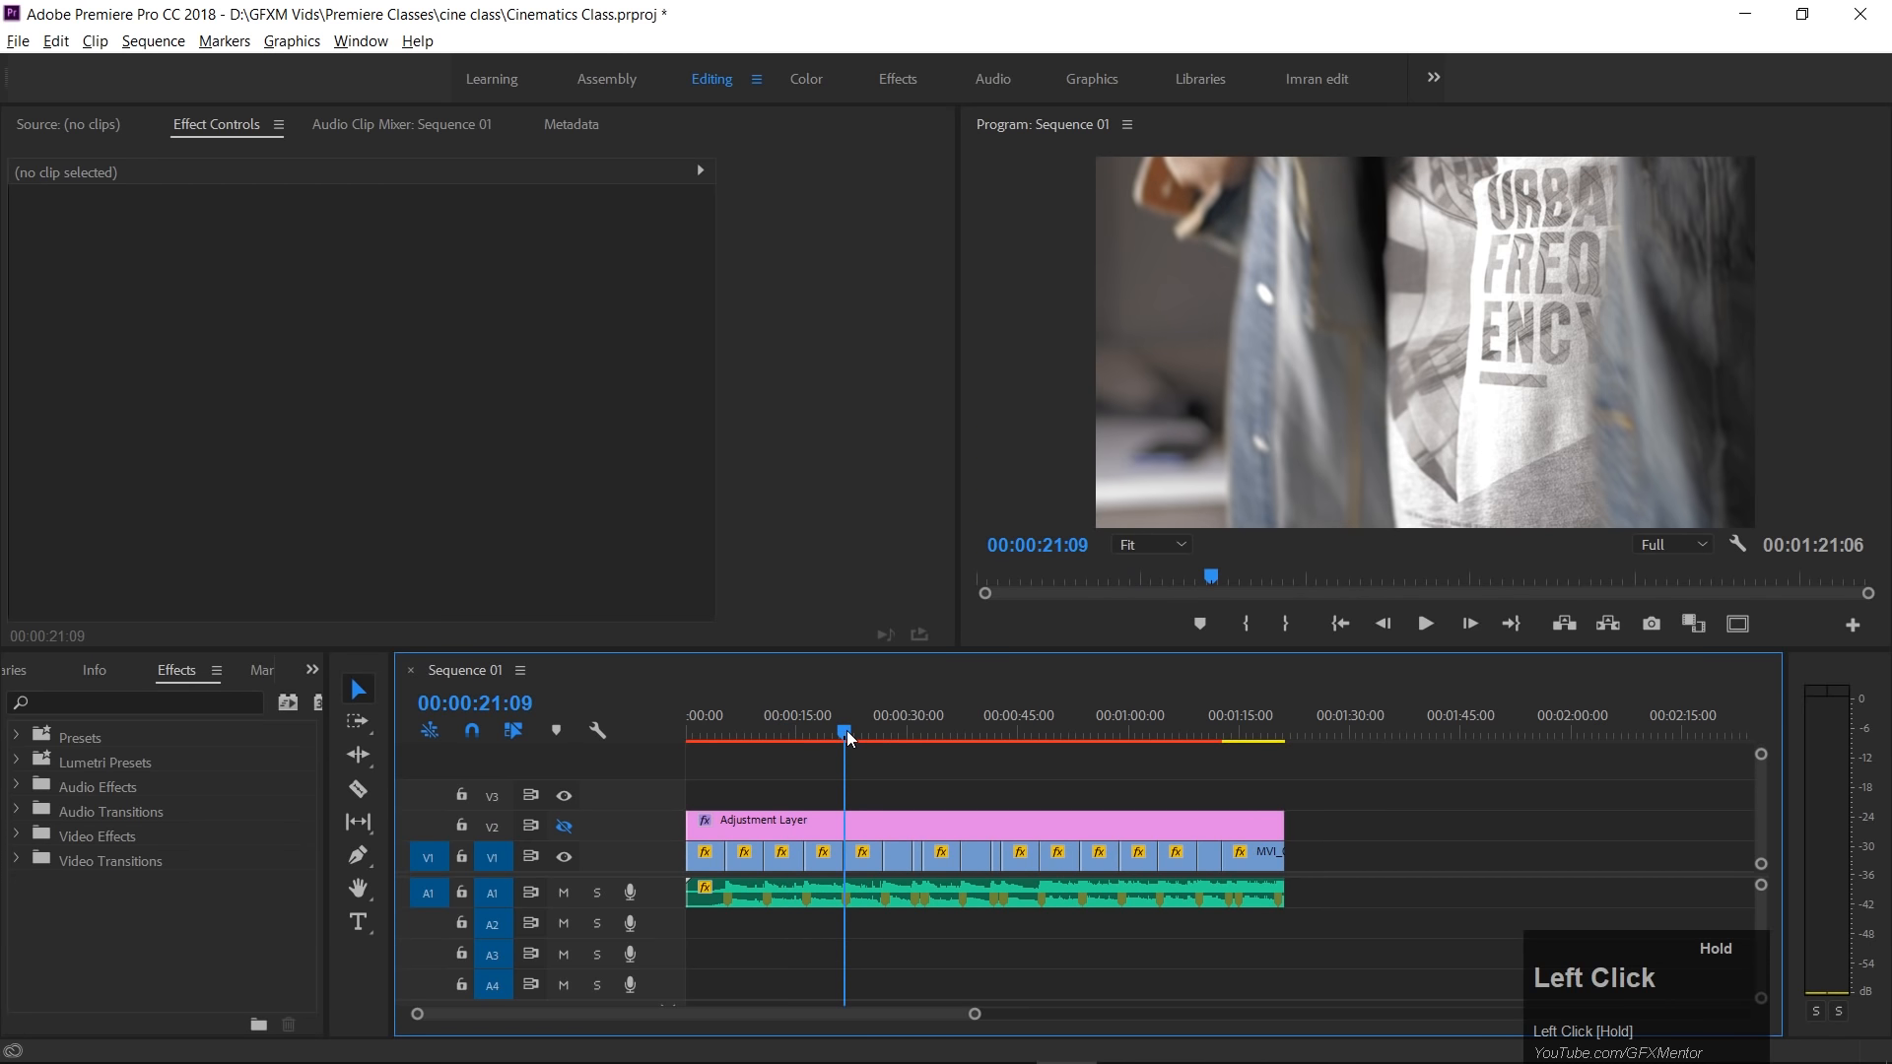
drag(849, 737, 853, 739)
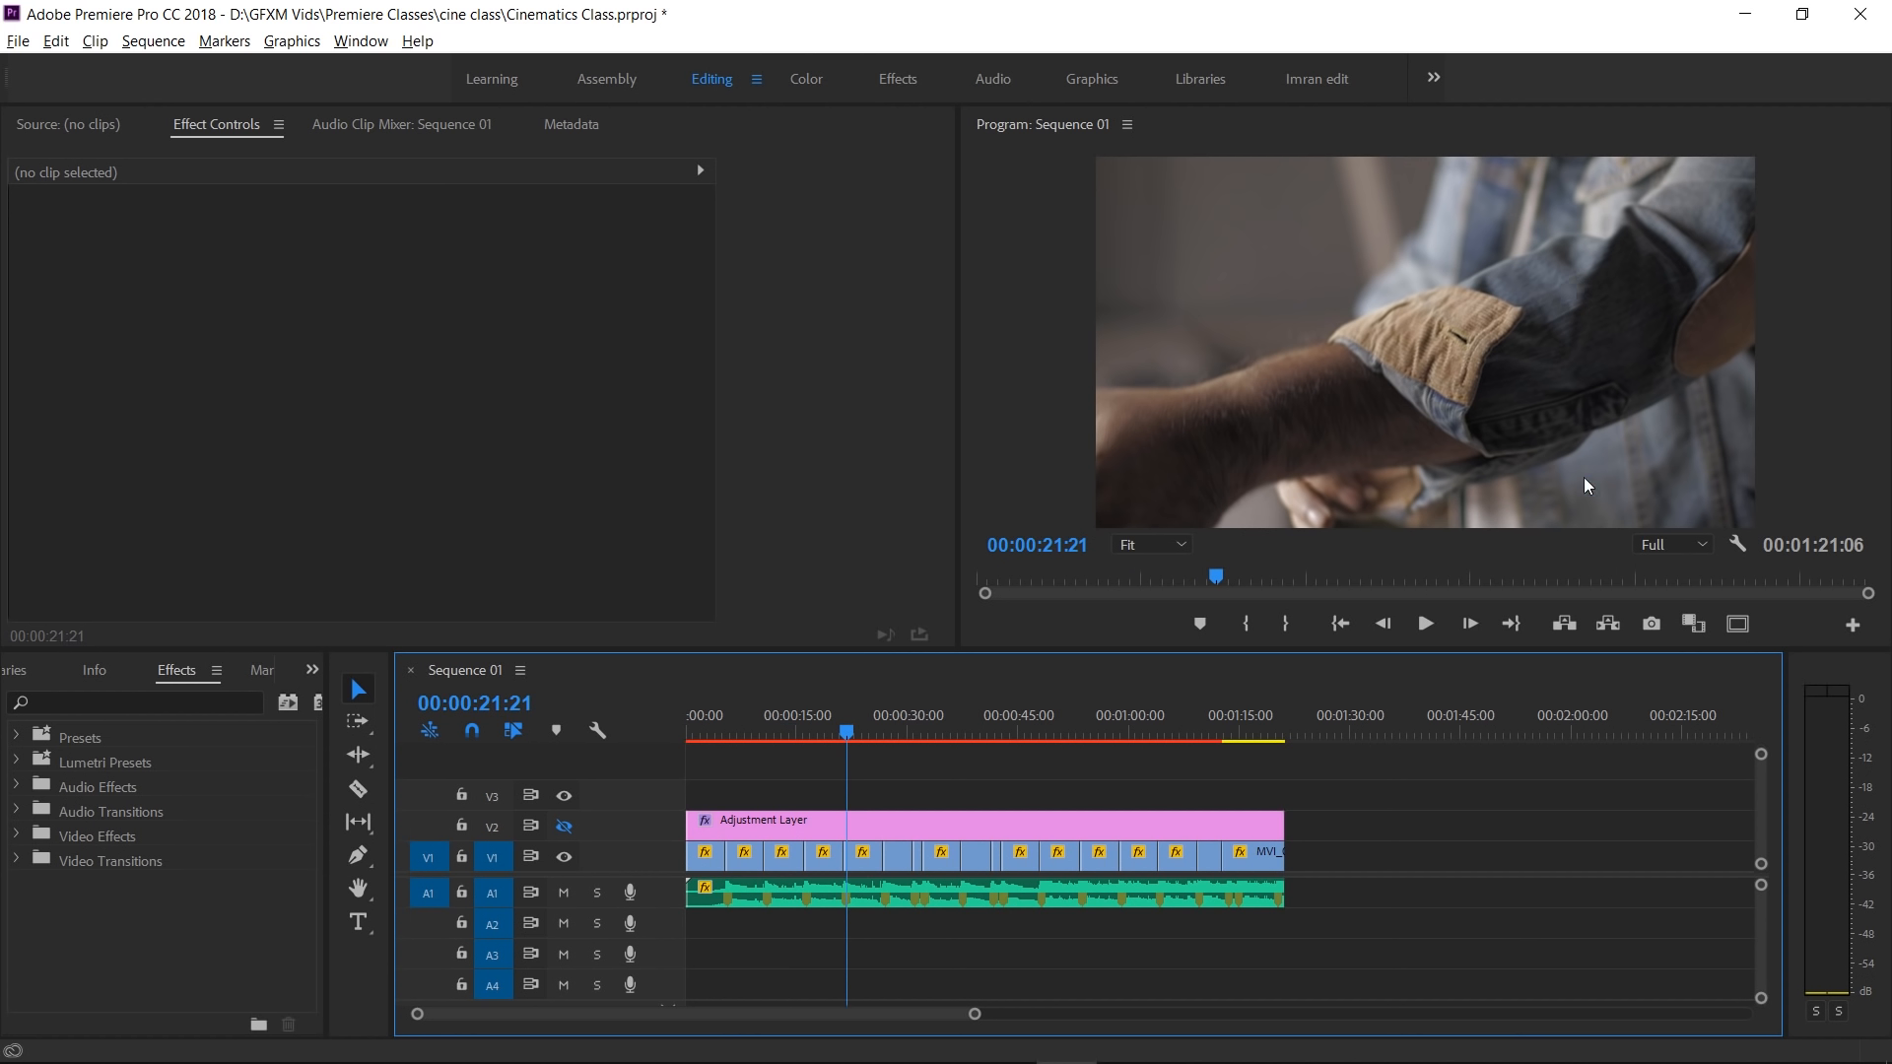
click(1652, 626)
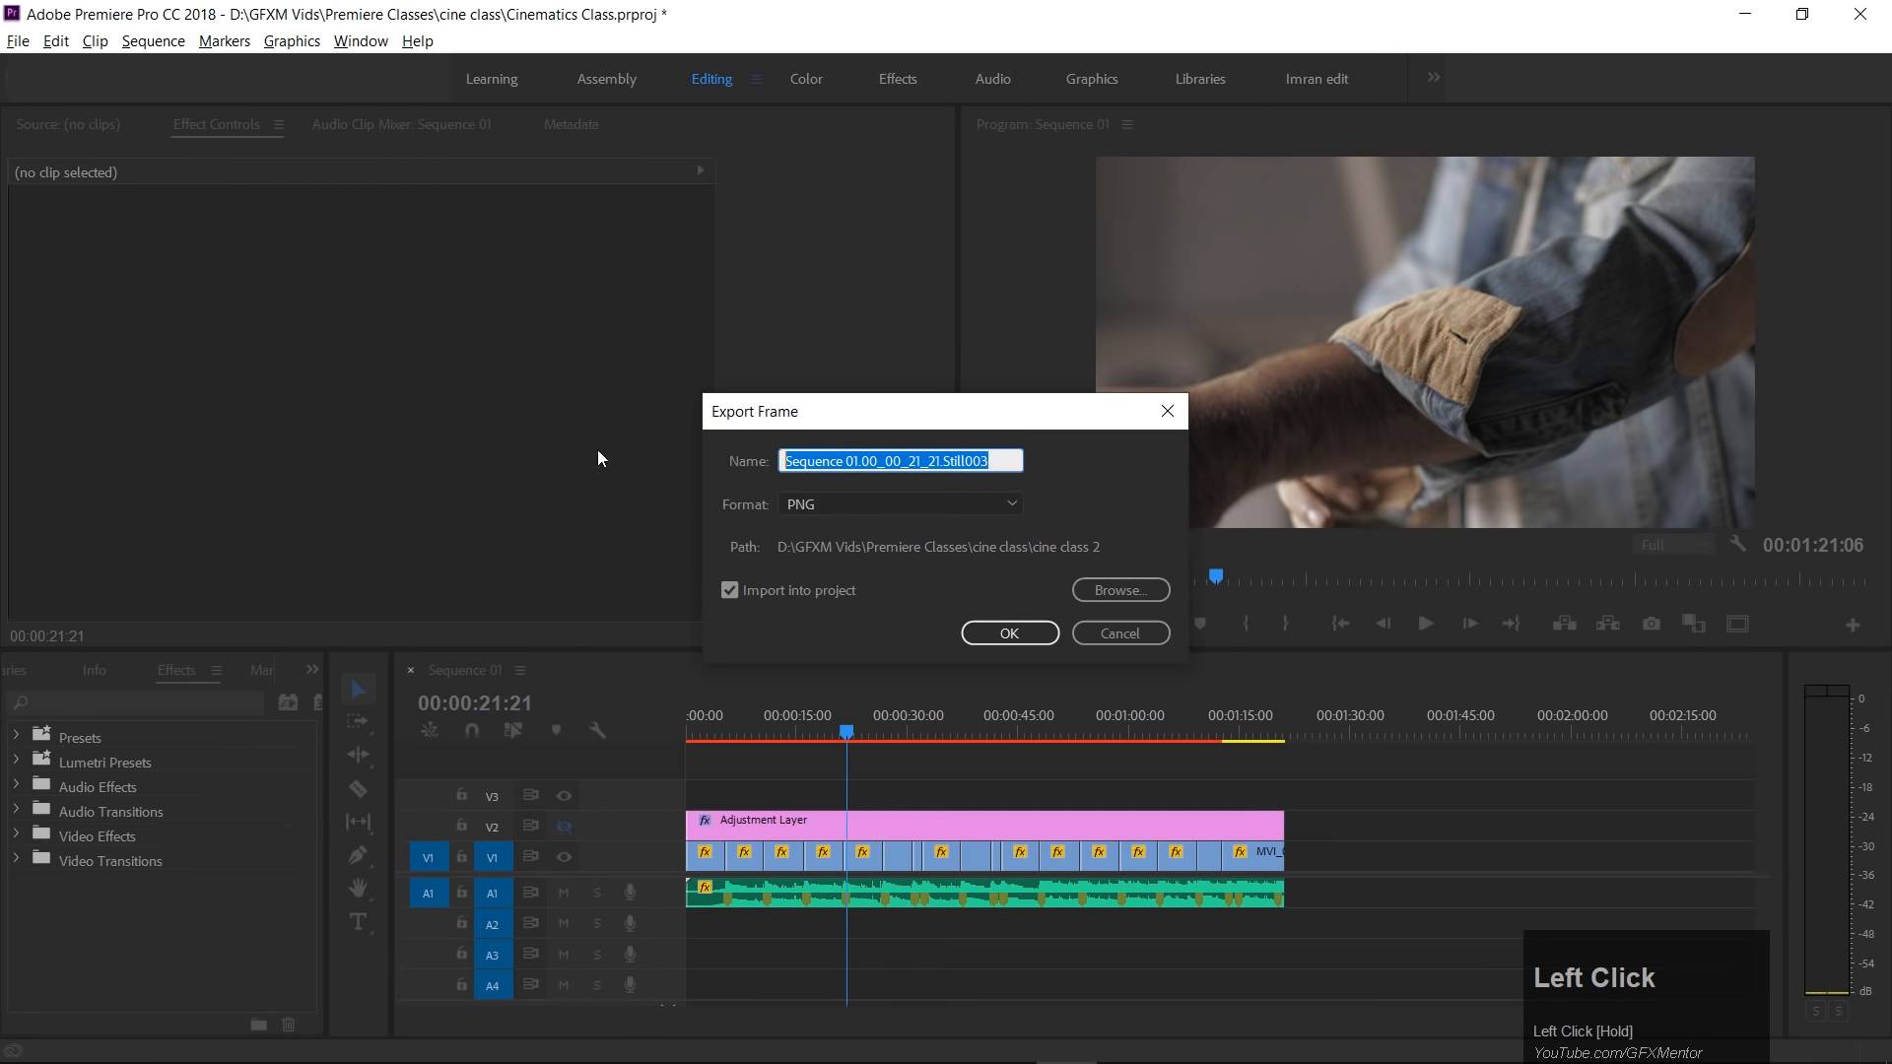
text(f)
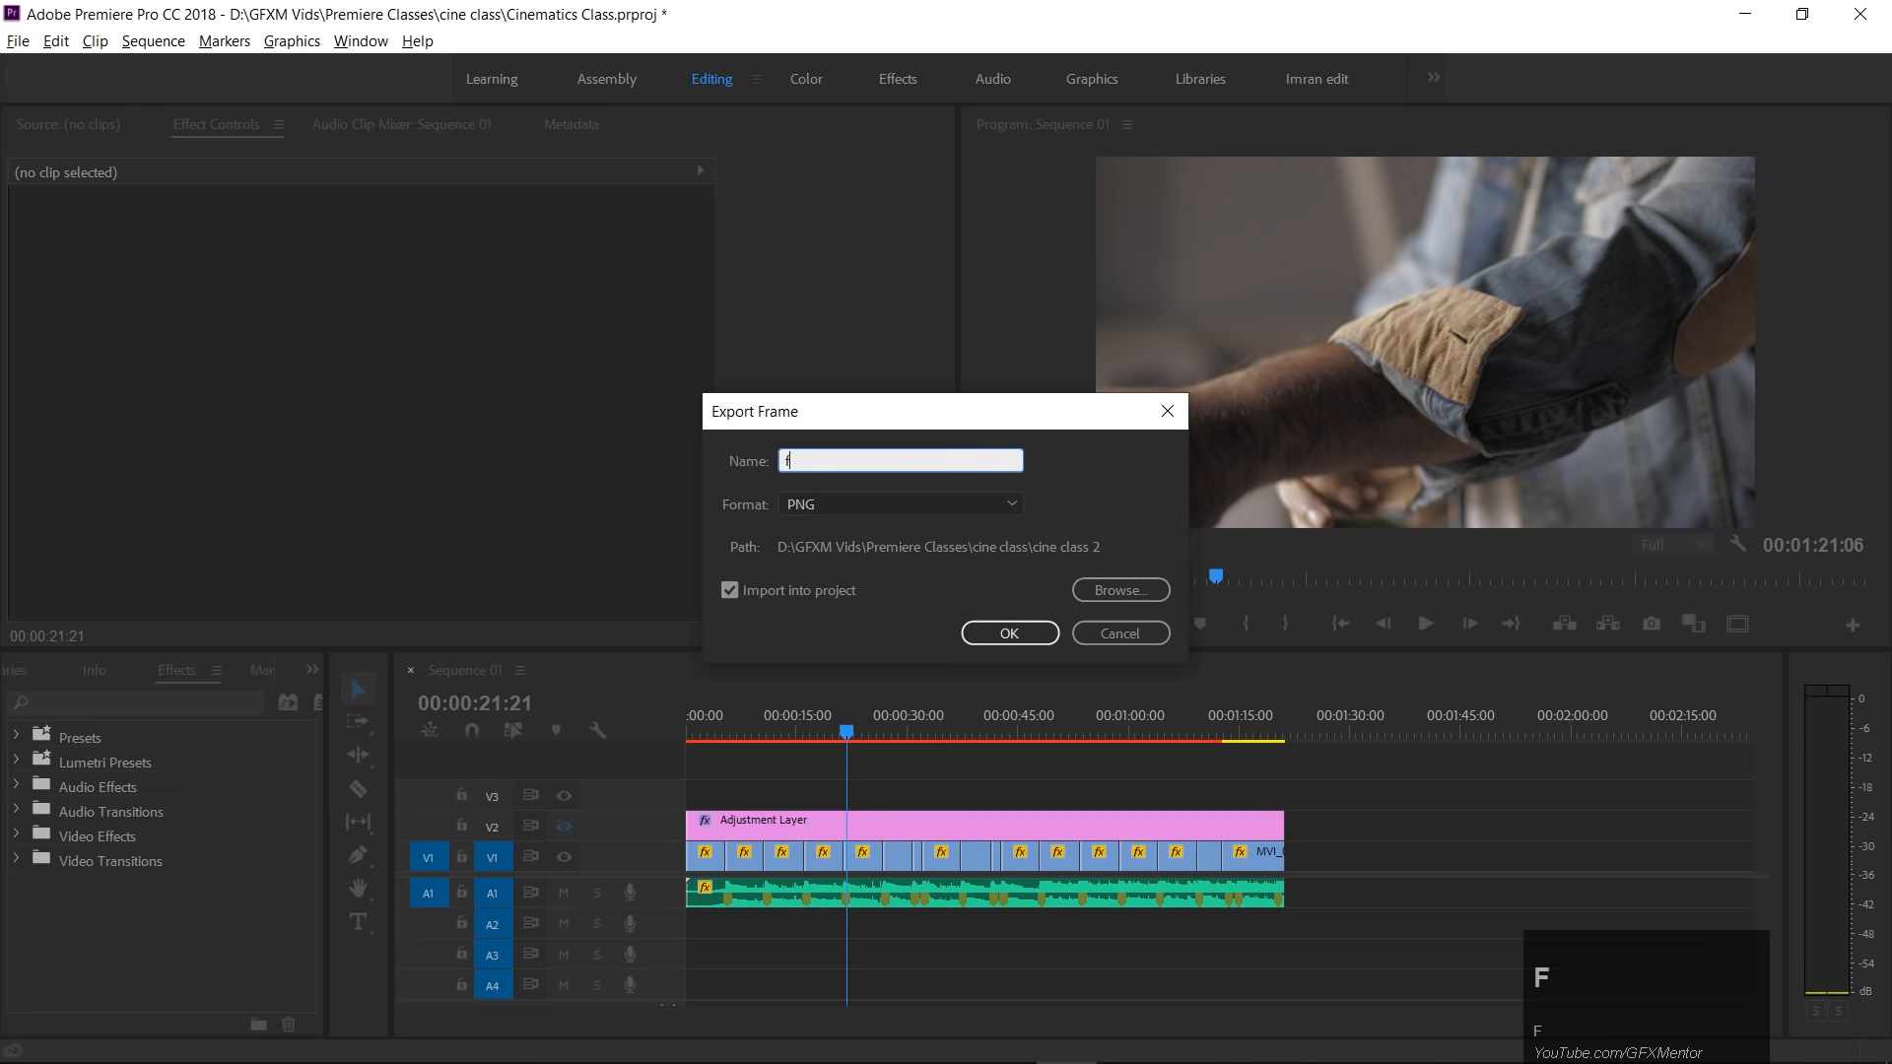
text(or color 1)
Create a folder named "cine class 3" inside the cine class folder and export the frame into it.
click(1109, 589)
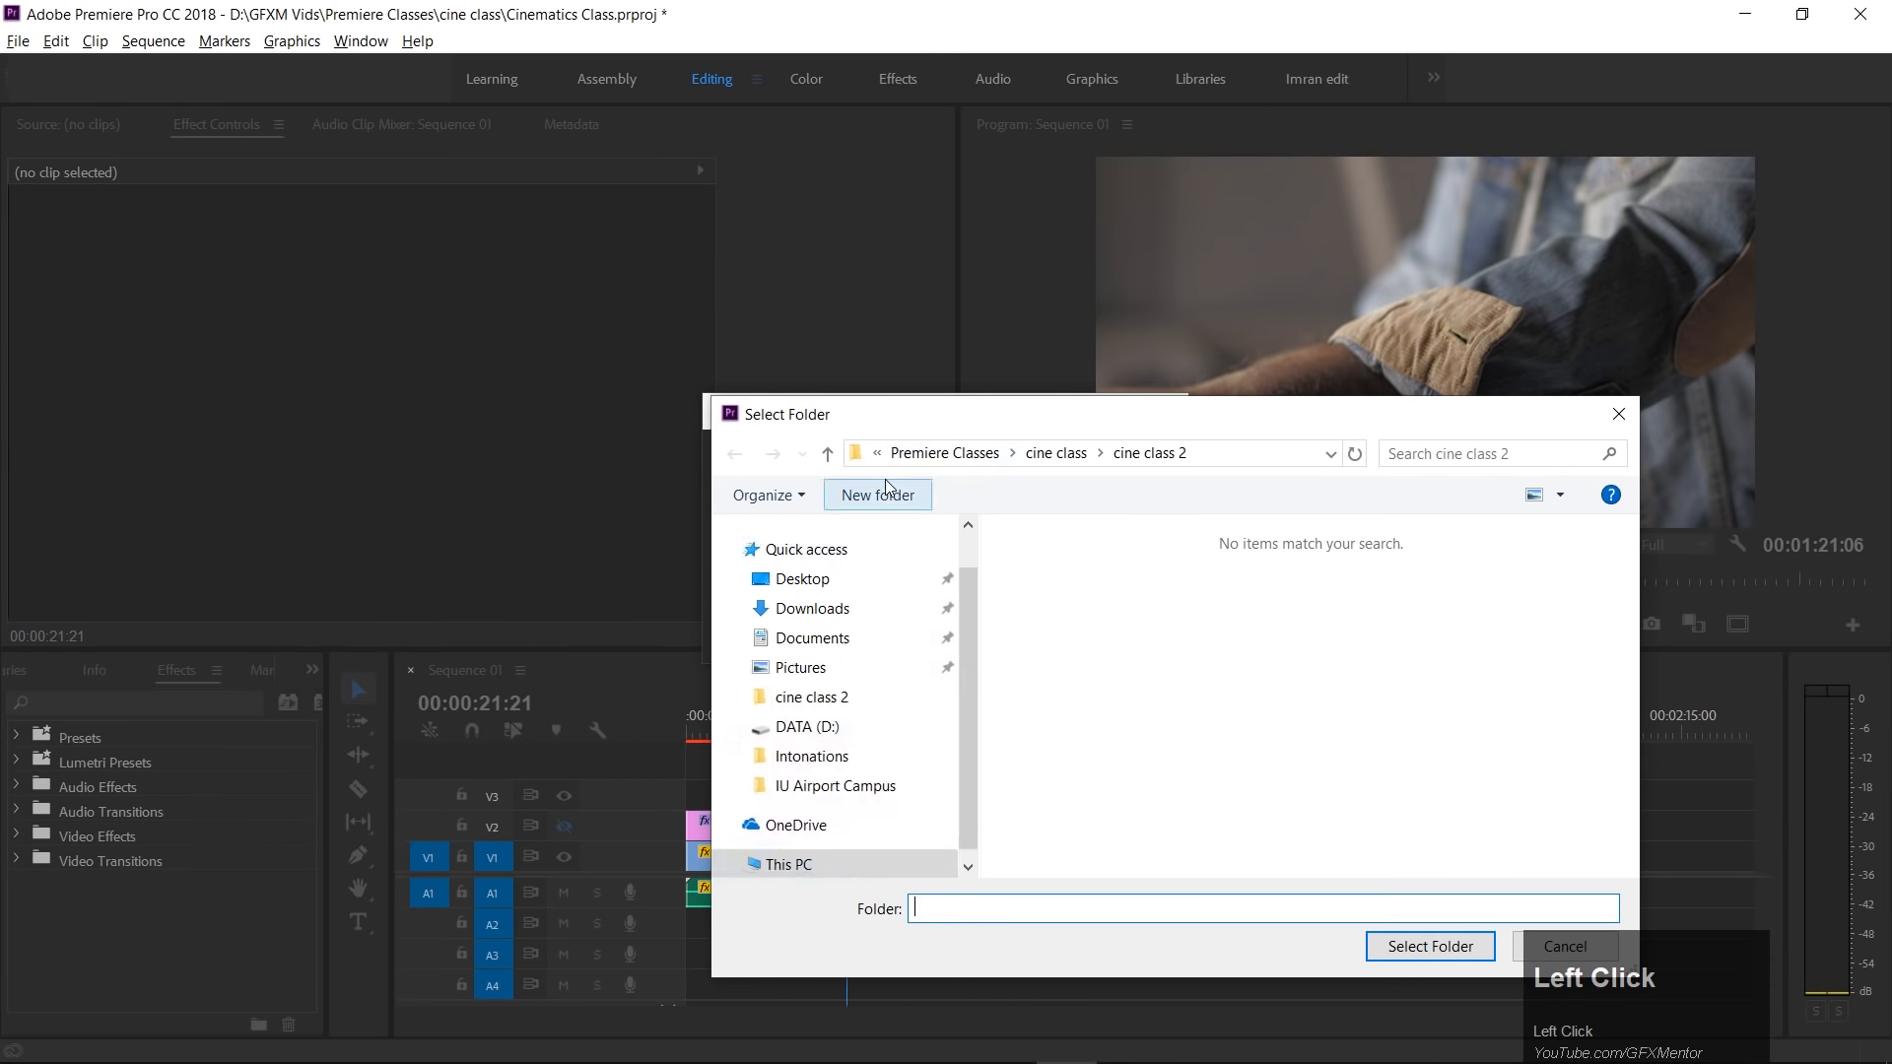
click(1057, 456)
click(907, 498)
text(c)
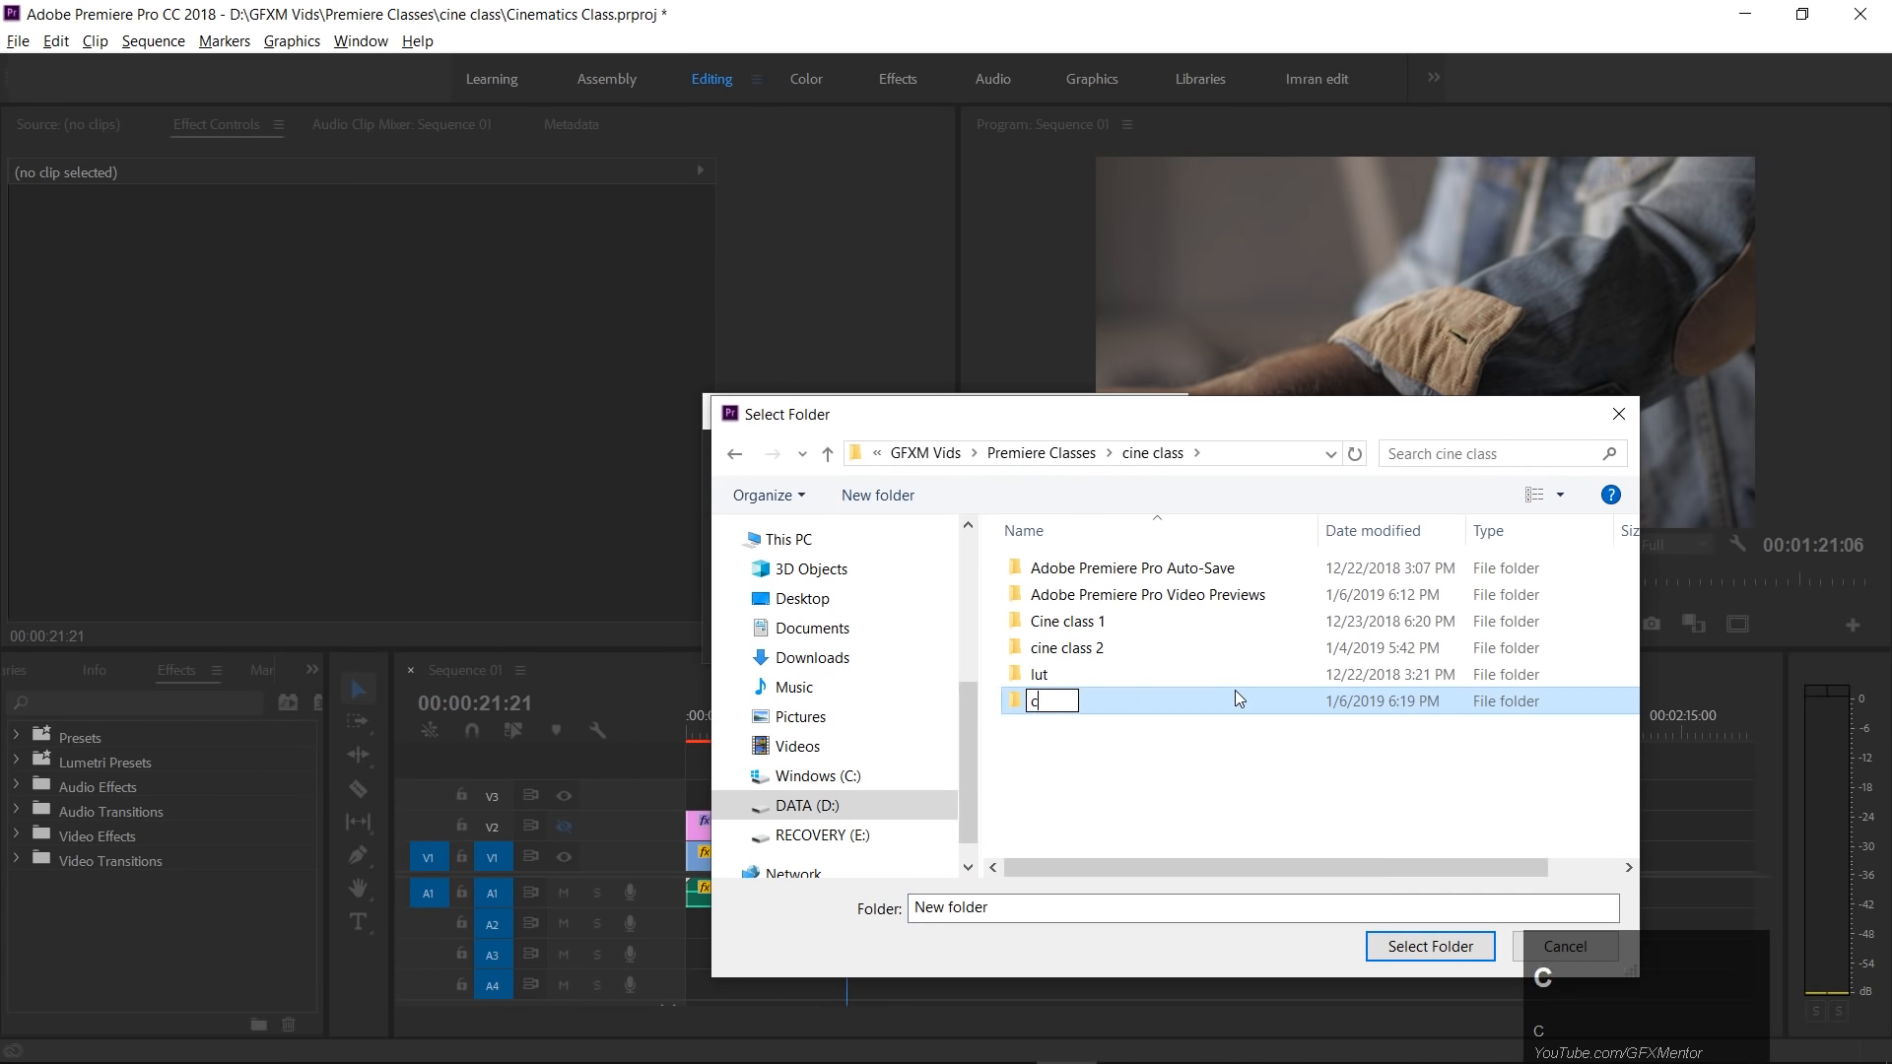
text(ine class)
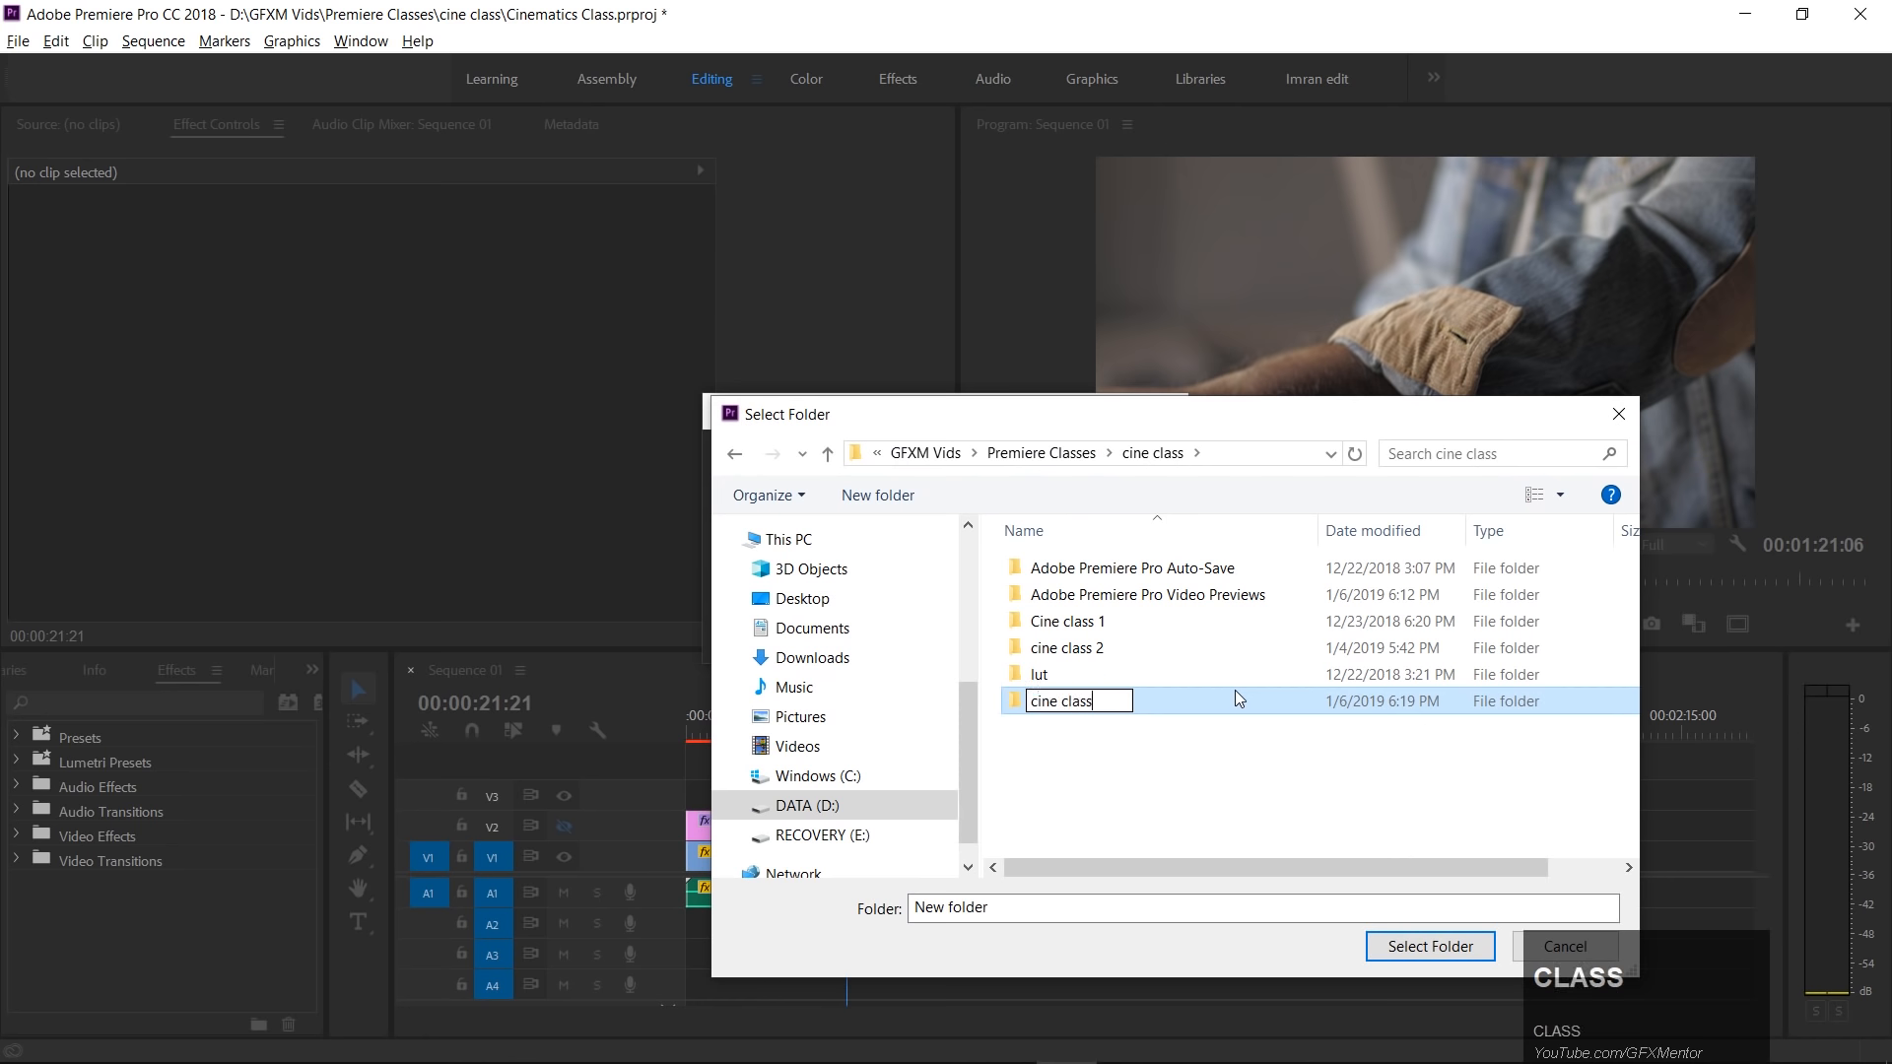
key(BackSpace)
text(3)
key(Return)
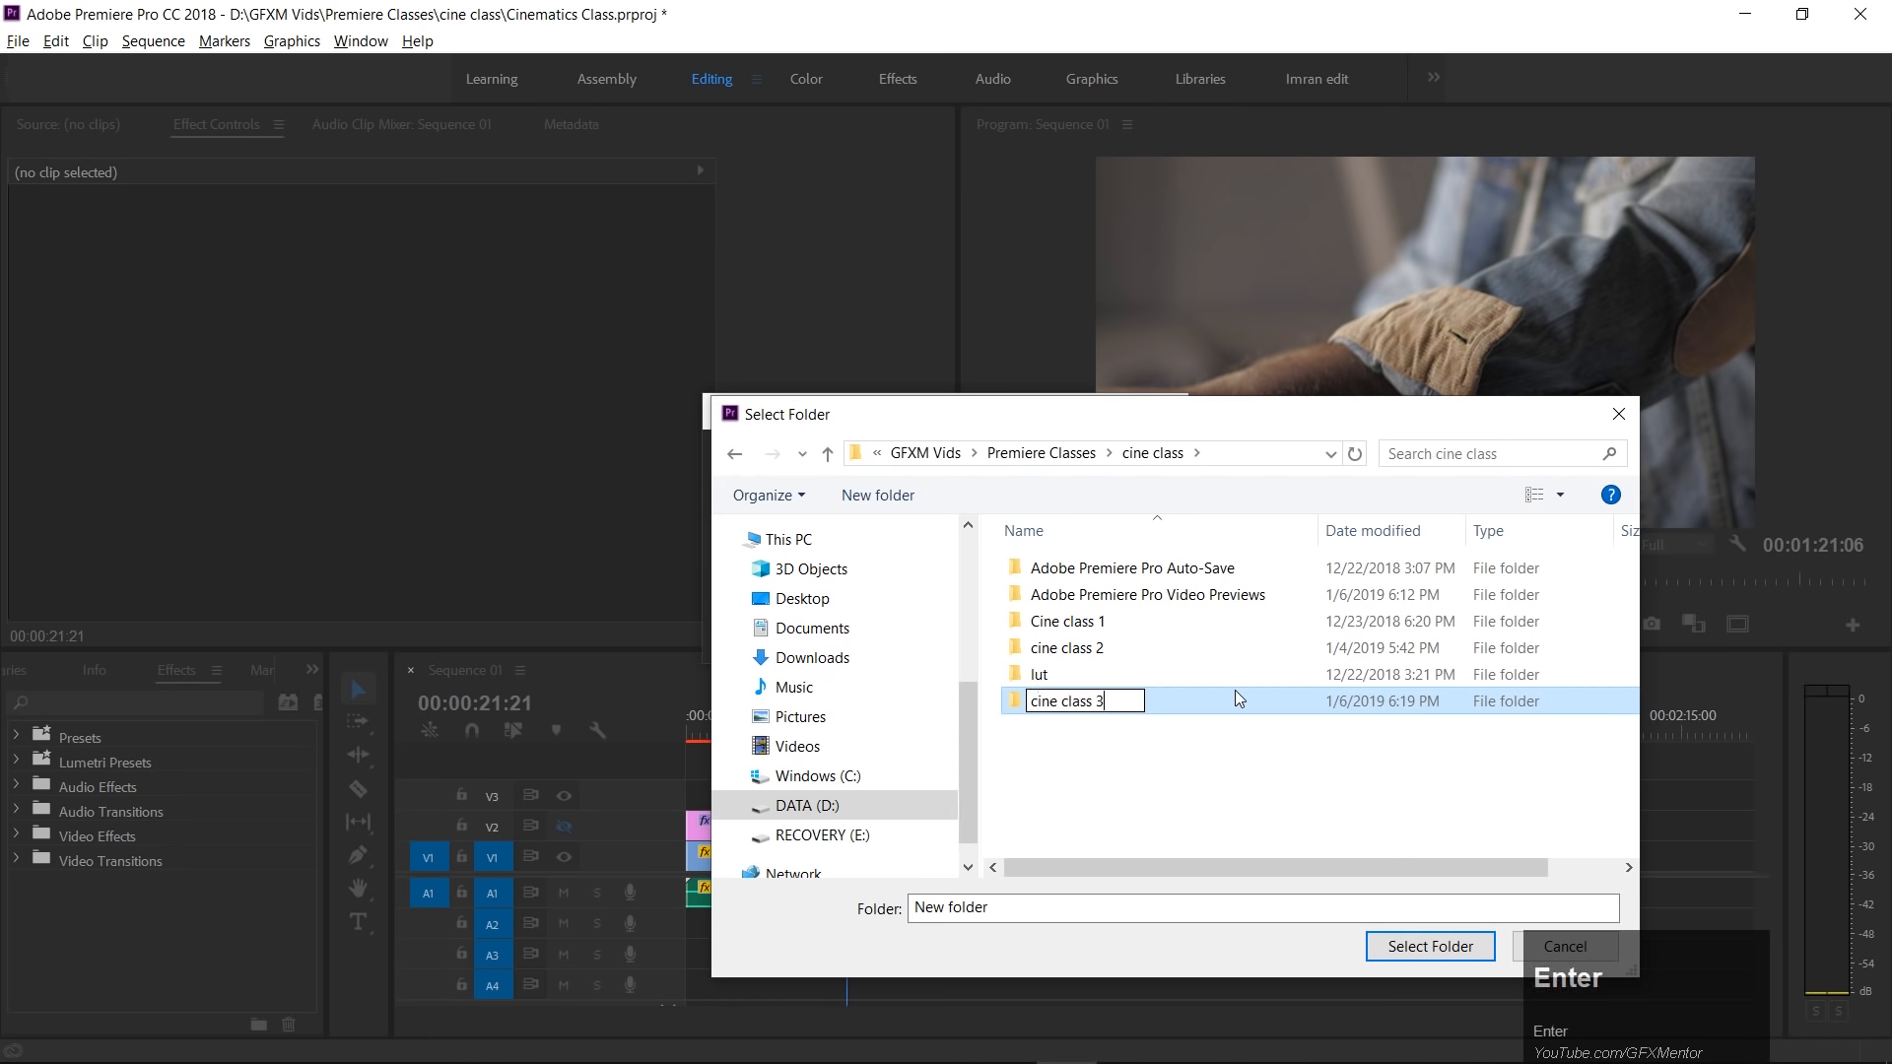
click(1398, 950)
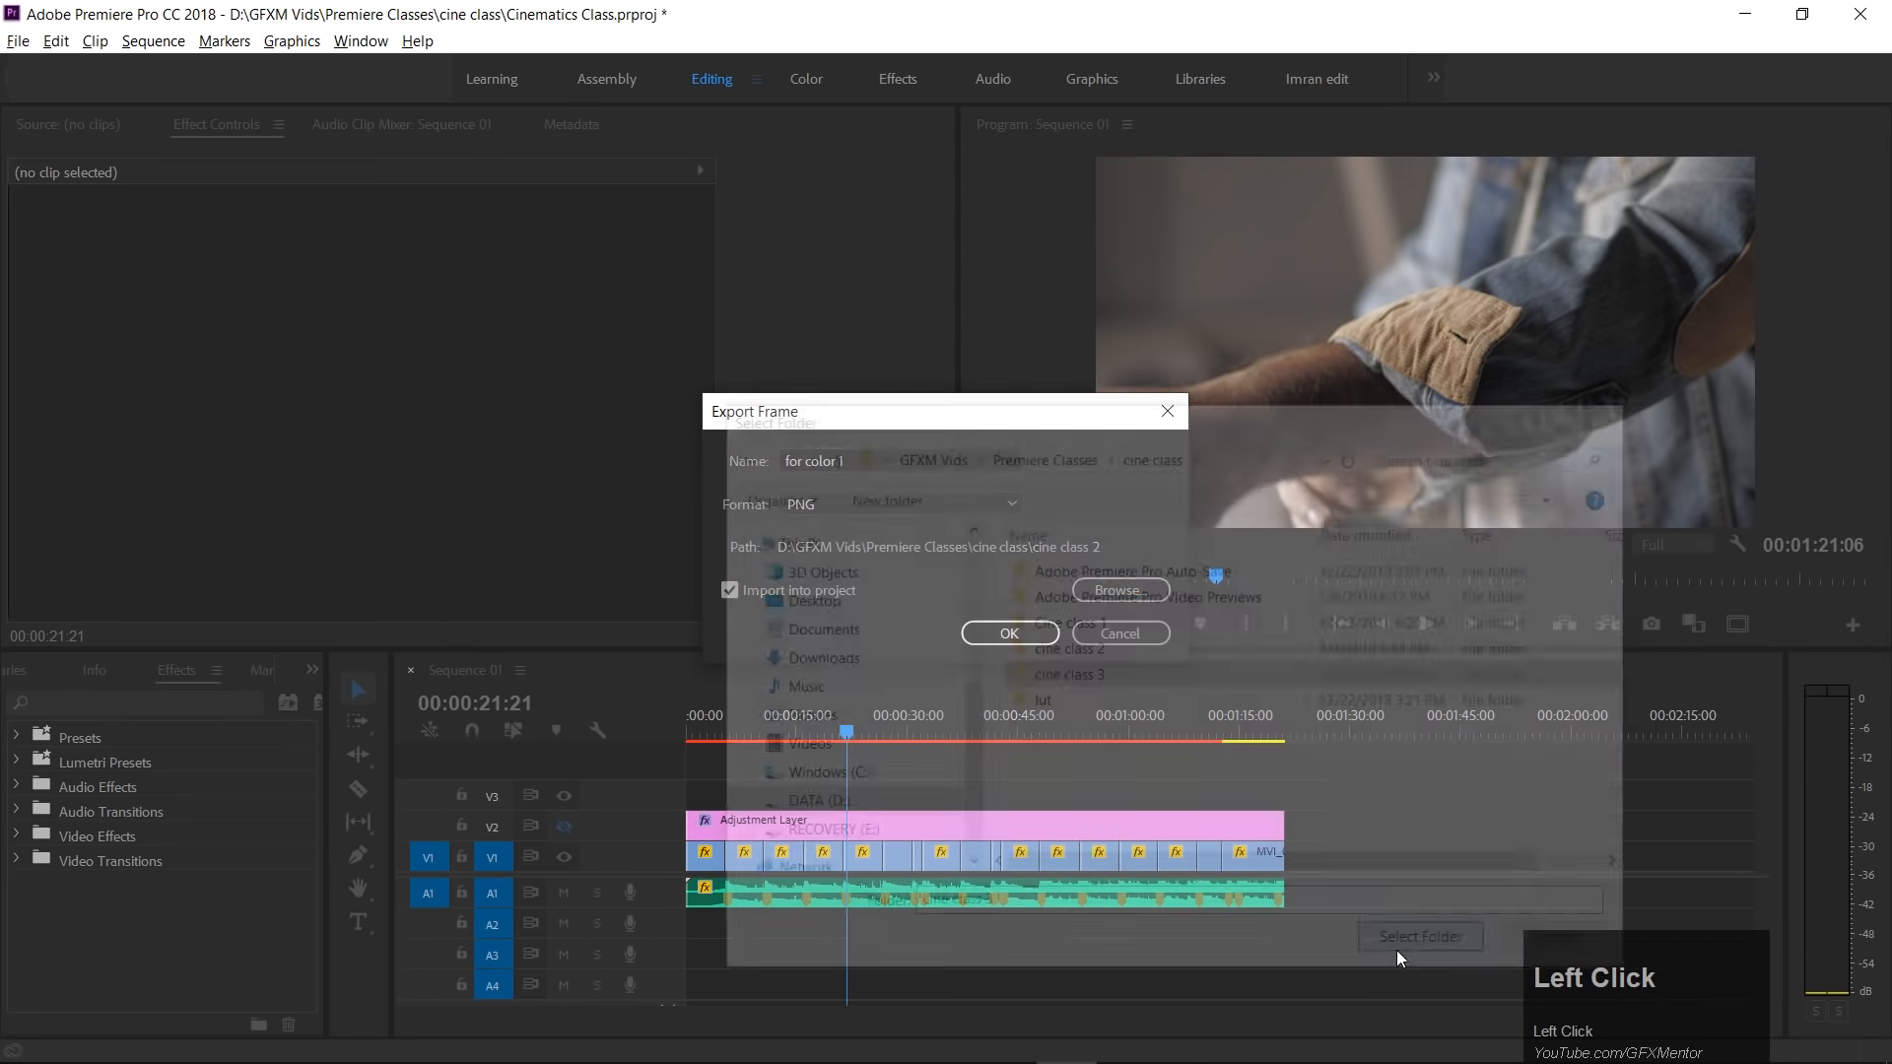
click(1010, 635)
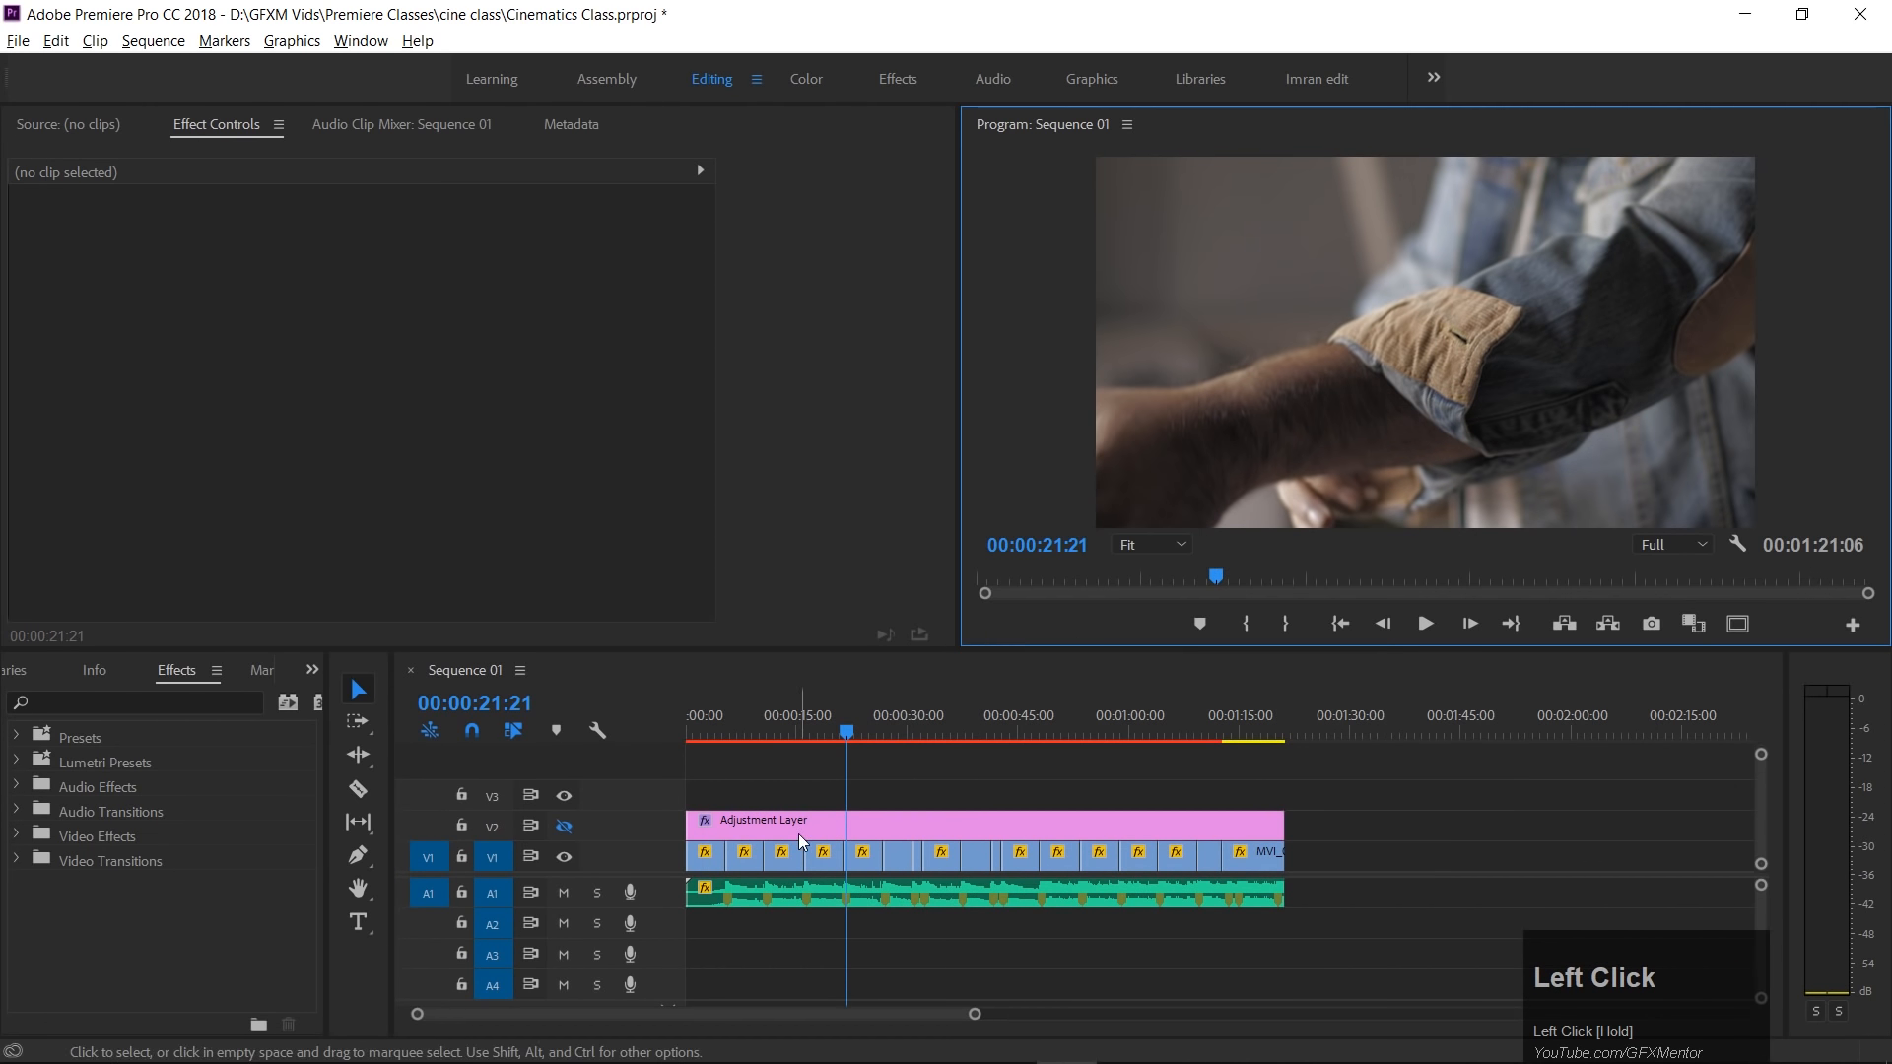
Enlarge the Program monitor and play the sequence from 00:00:54:19 to look for a suitable portrait frame.
drag(919, 732, 1096, 740)
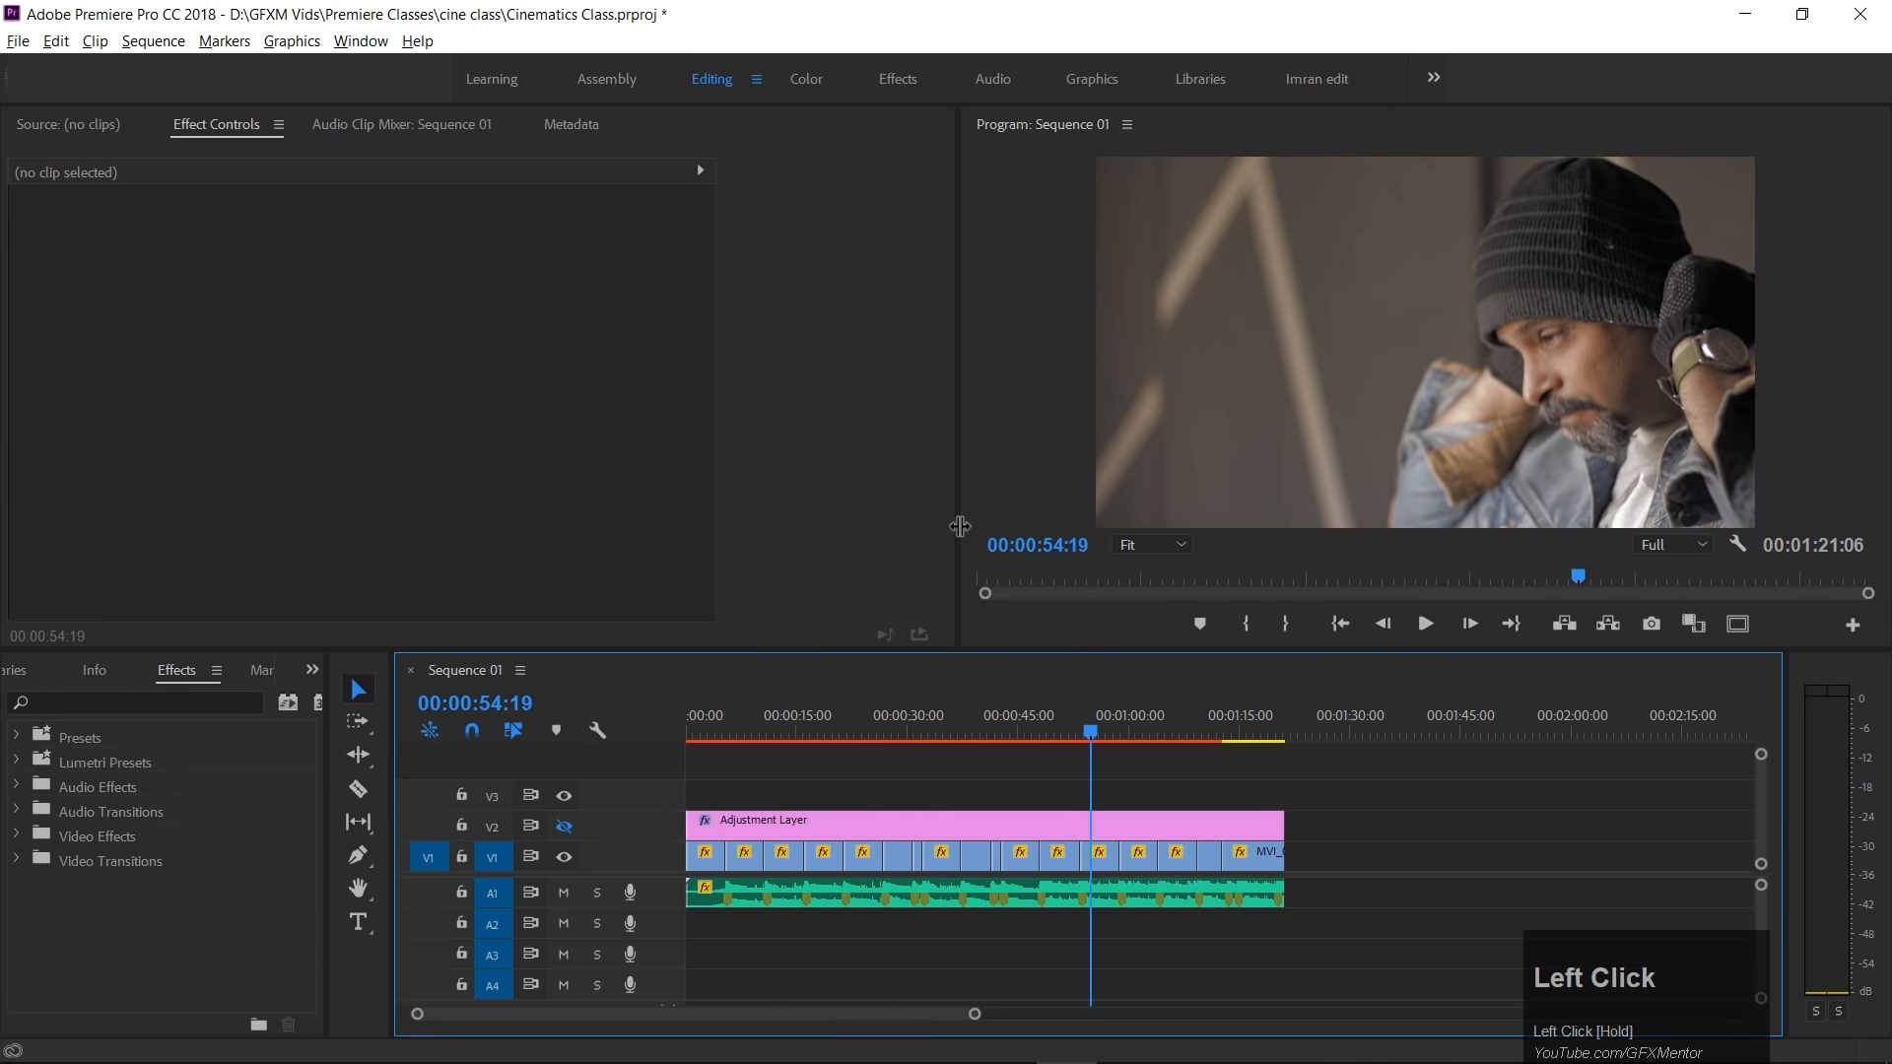
drag(960, 527, 576, 526)
drag(757, 650, 757, 828)
key(space)
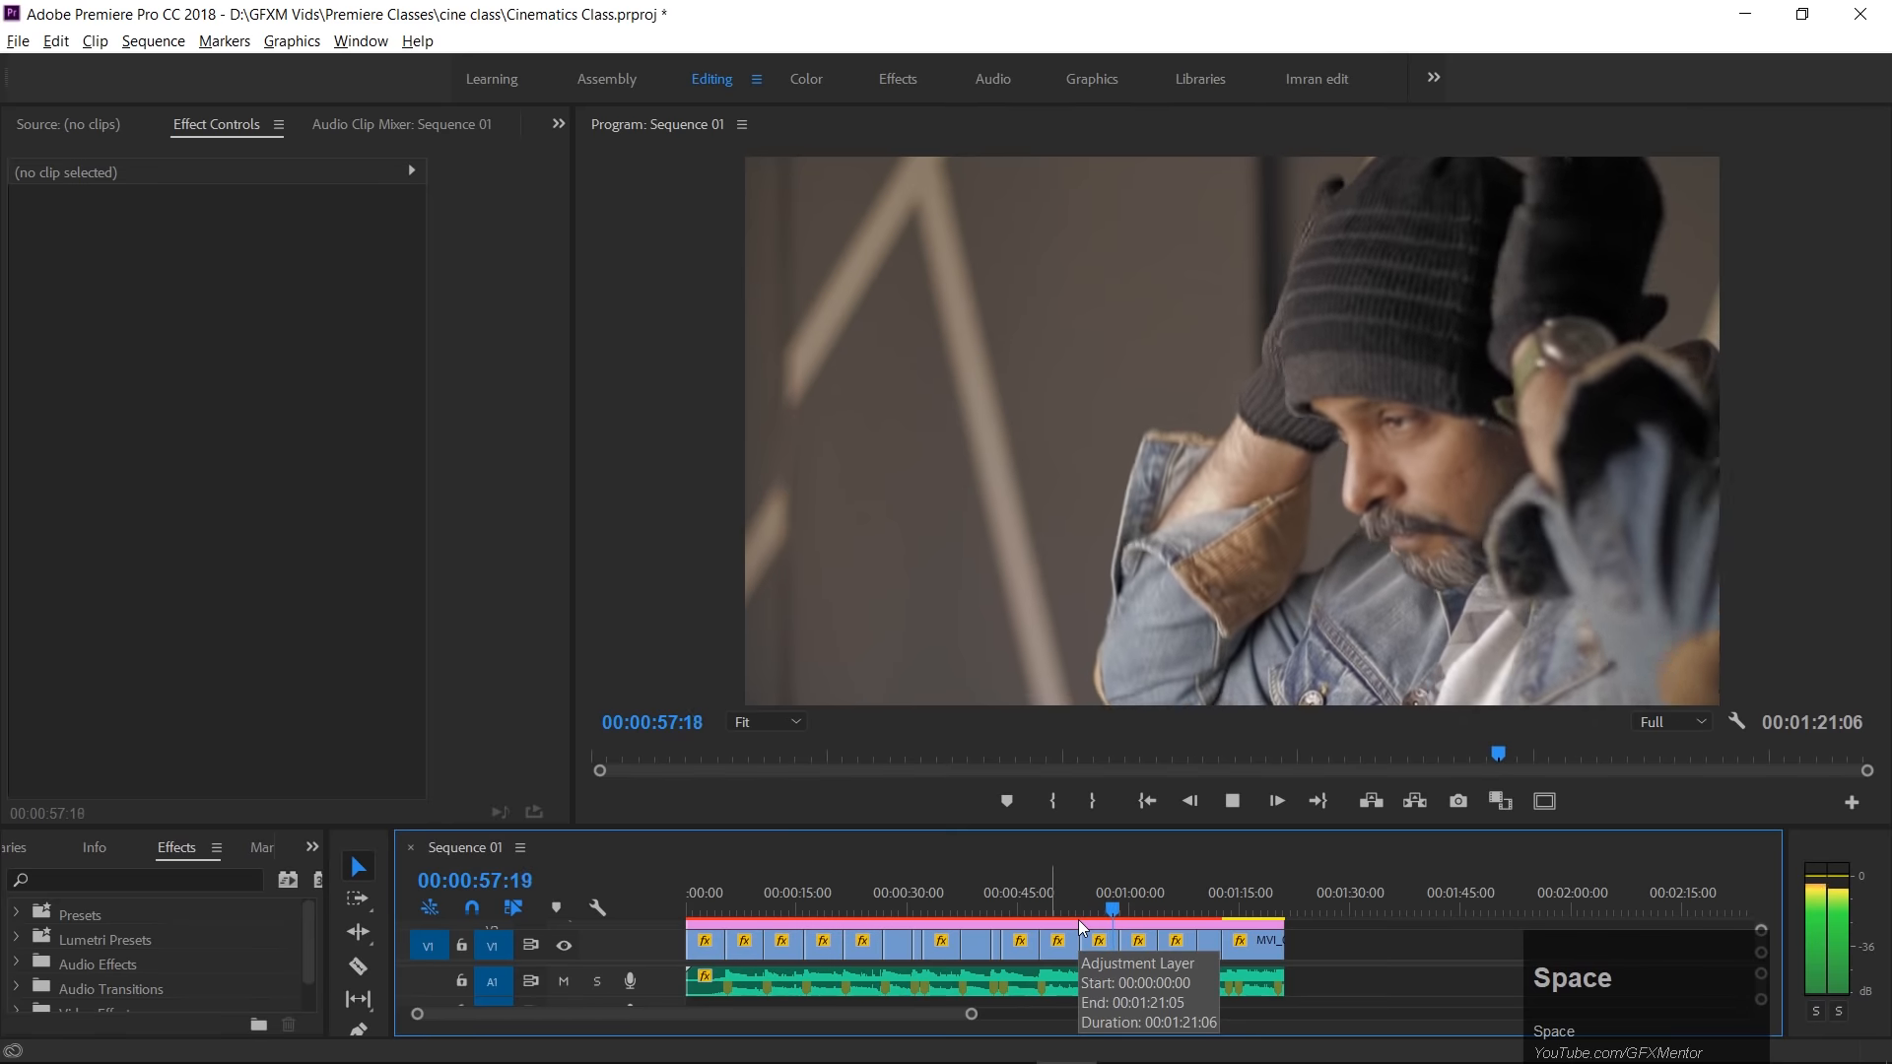
key(space)
Export the portrait frame at 00:01:00:15 as a PNG named "color 2" into the cine class 3 folder.
drag(1092, 908, 1138, 900)
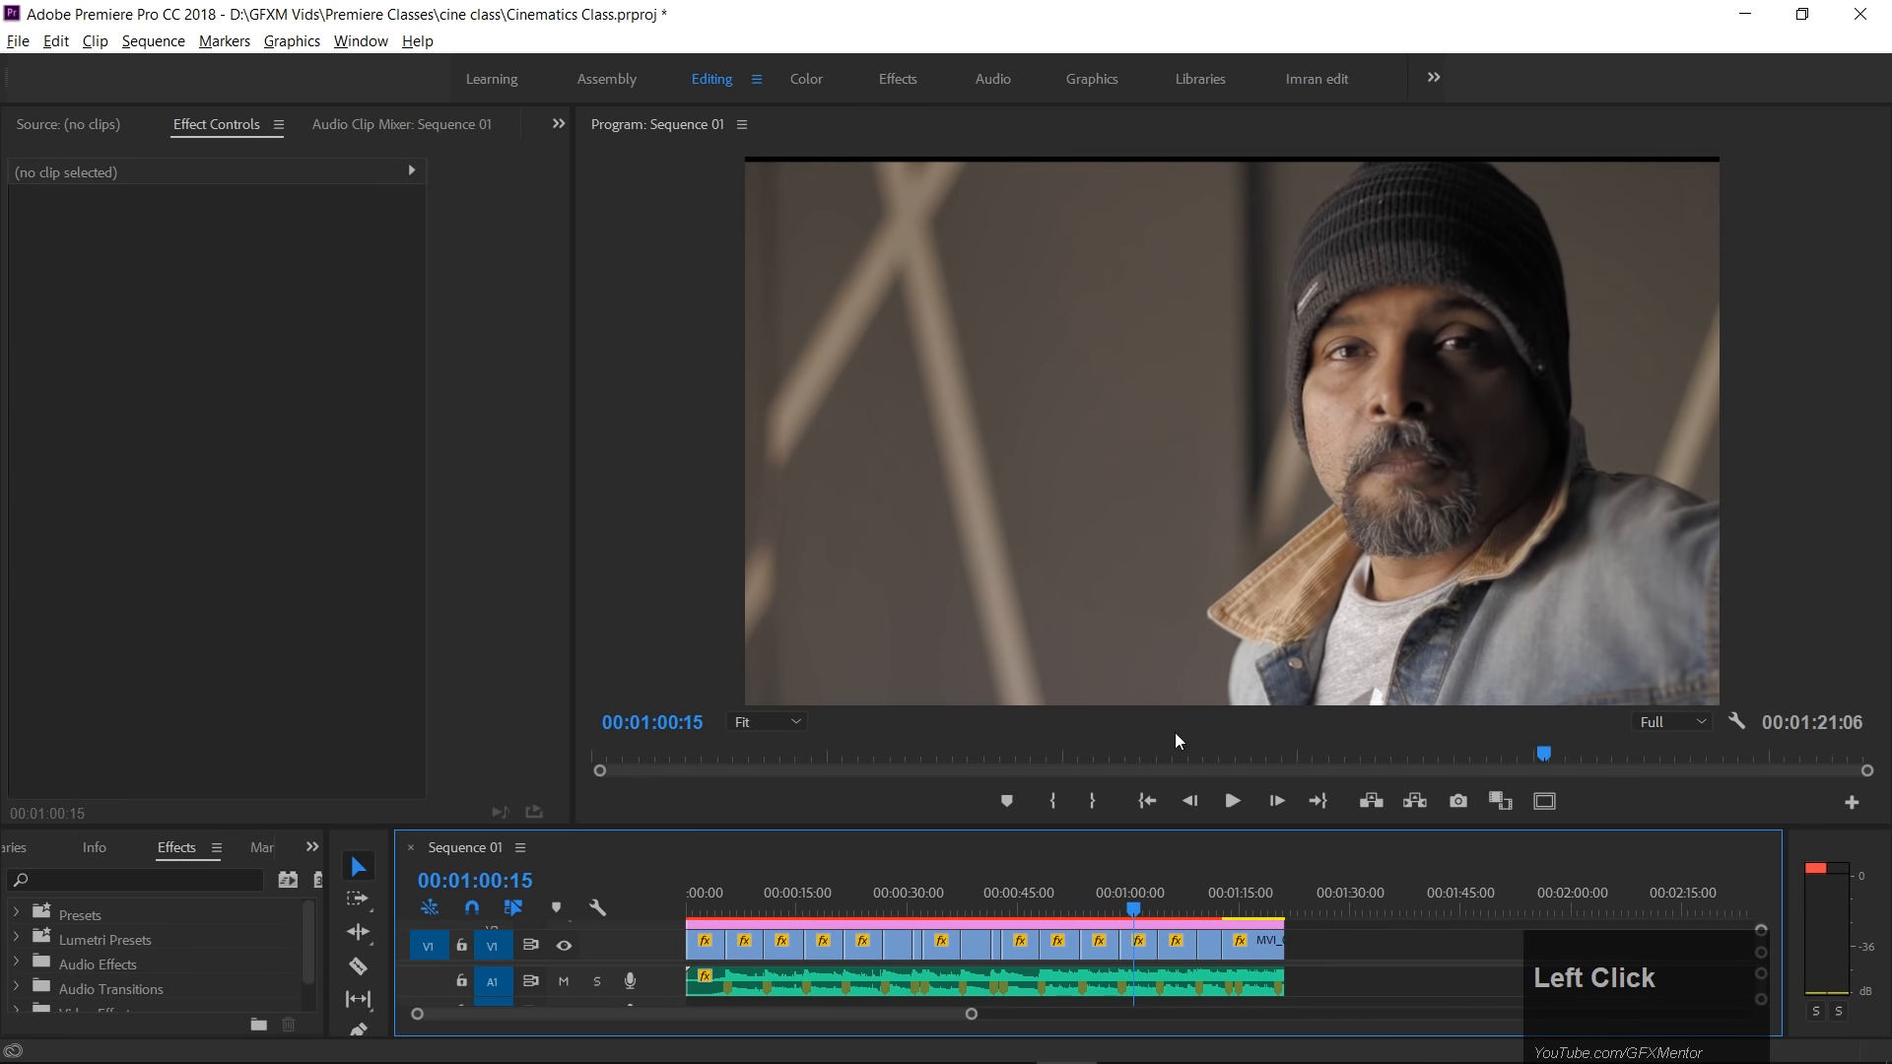
click(1458, 803)
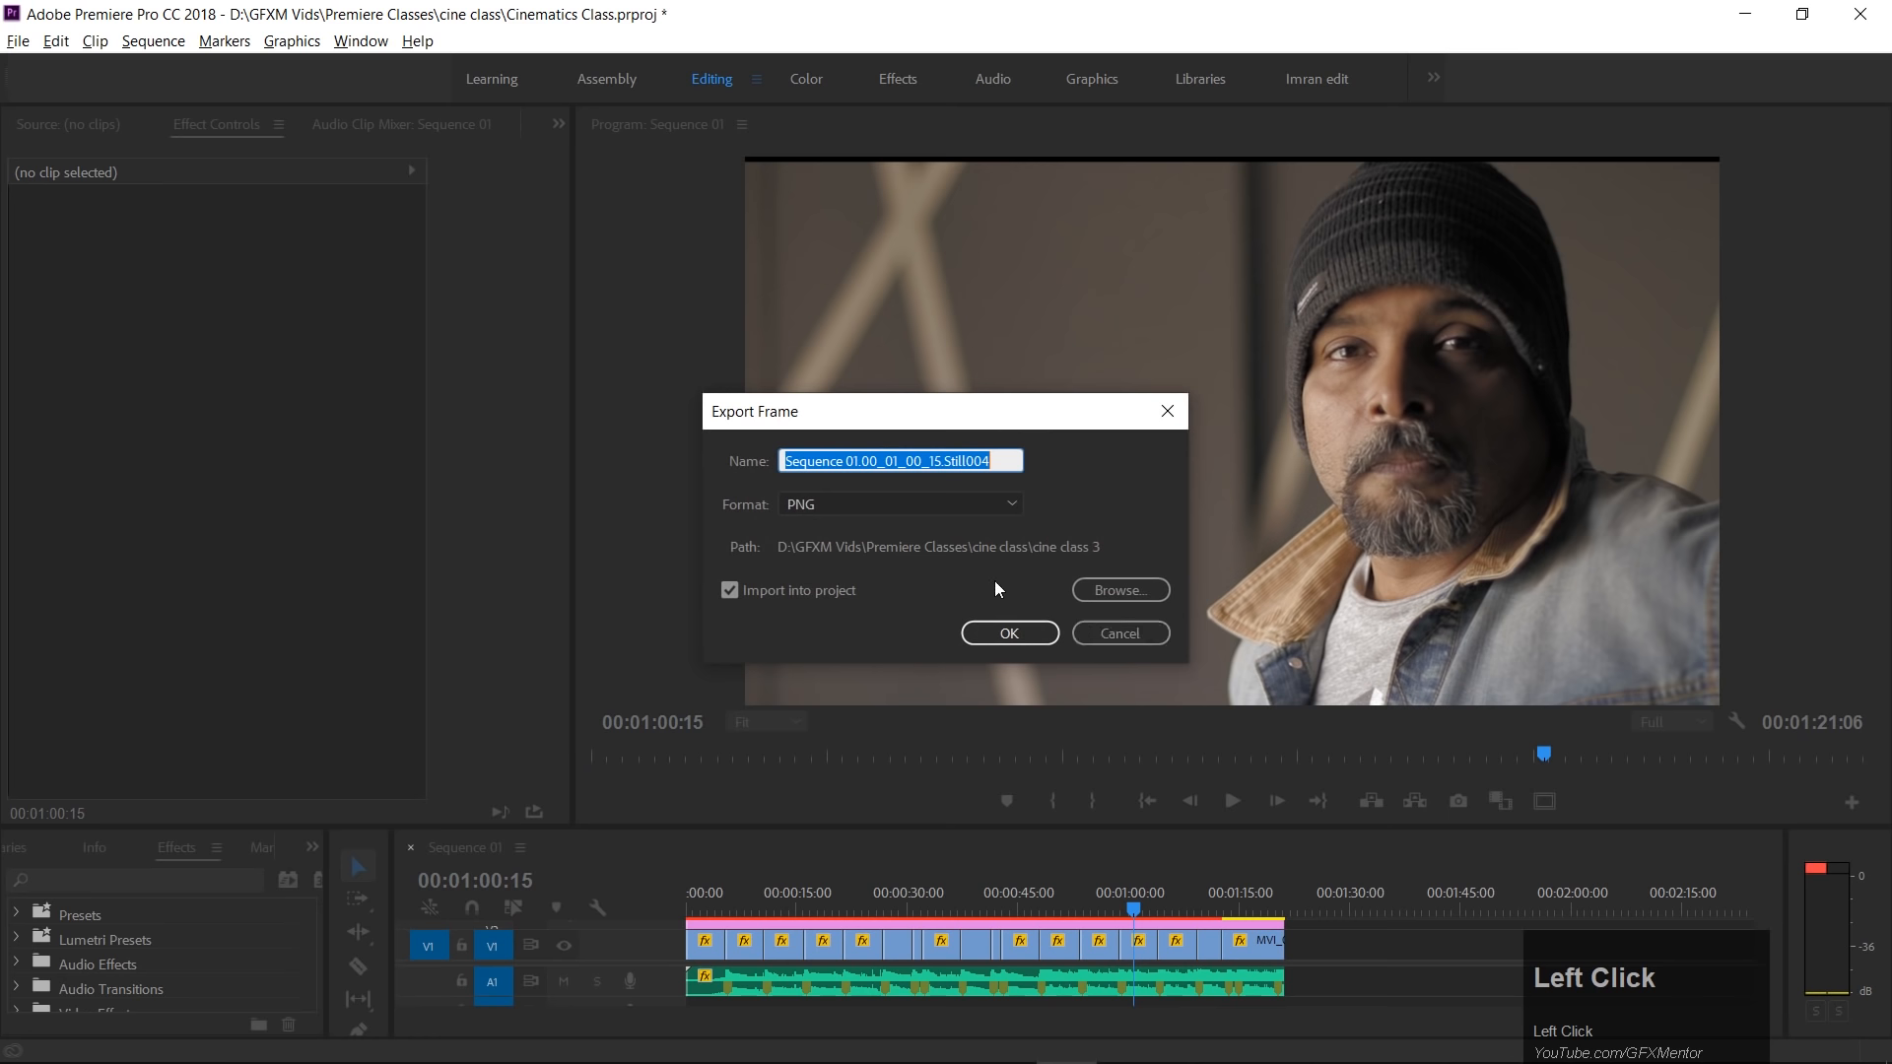
text(color 2)
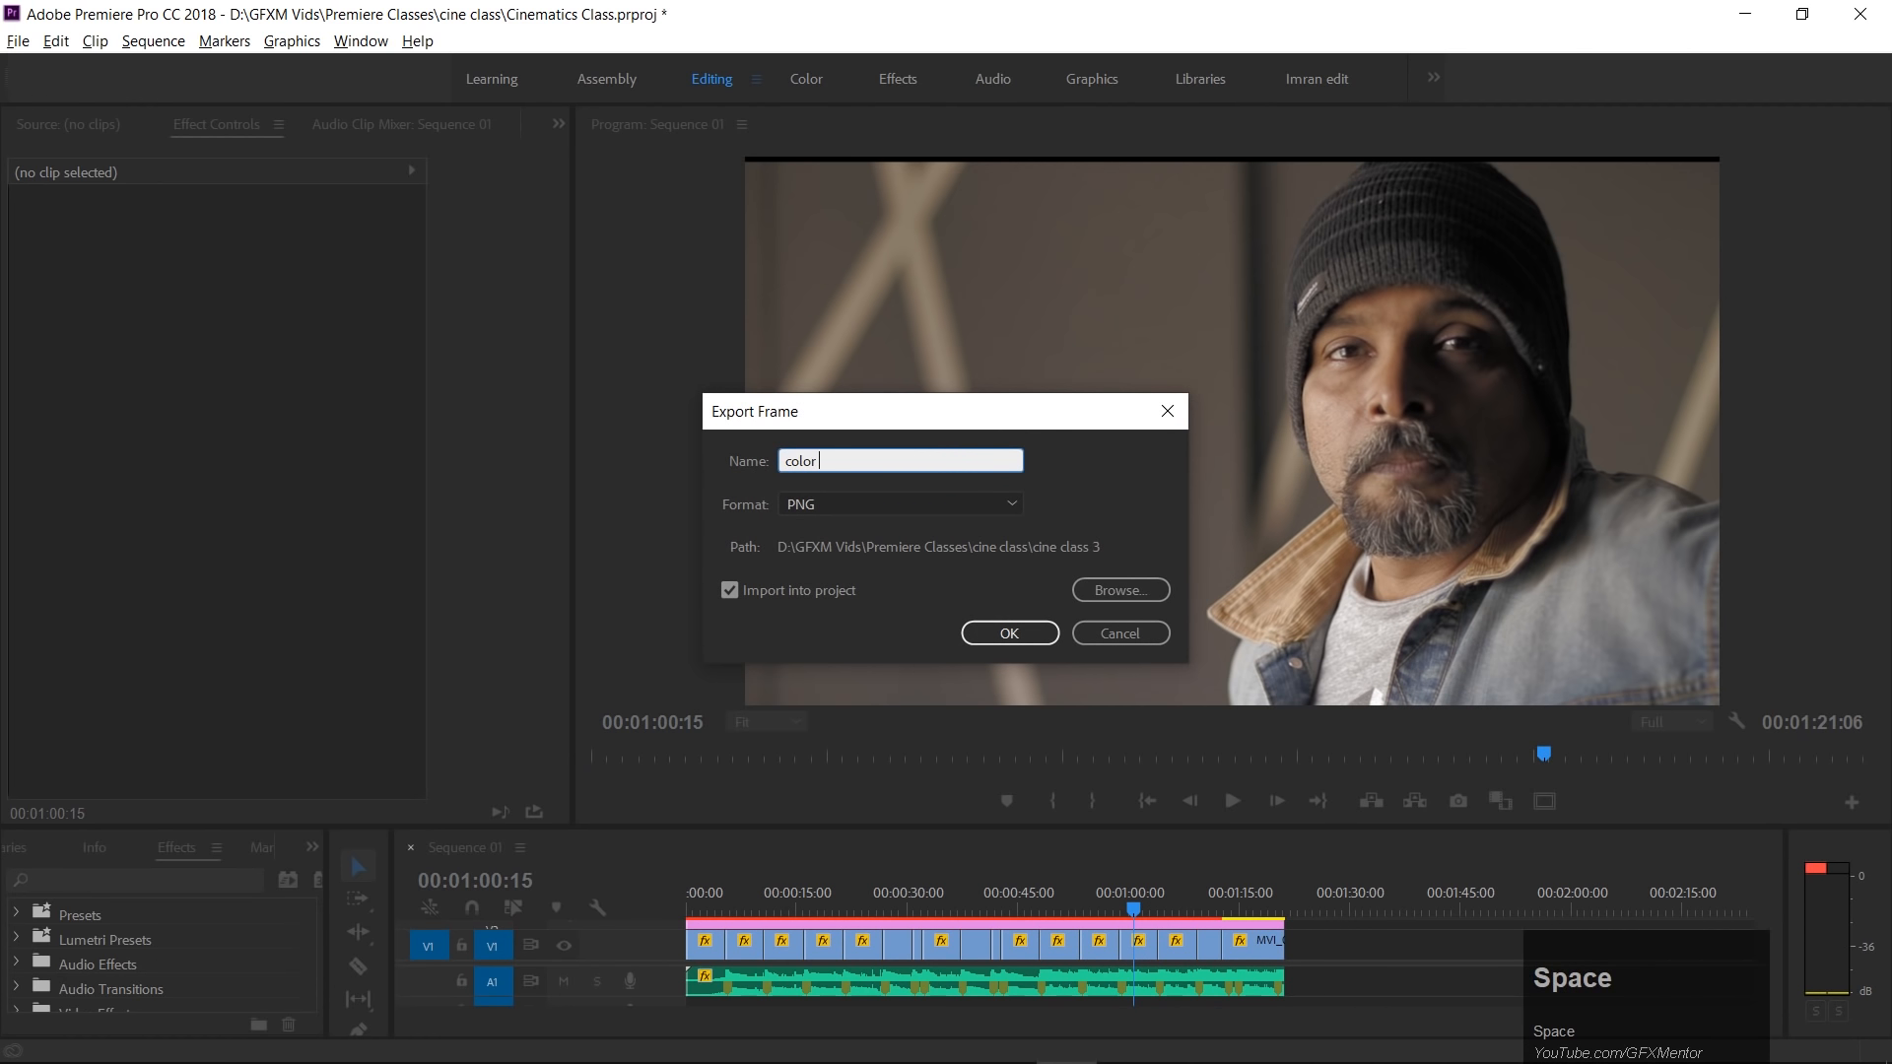
key(Return)
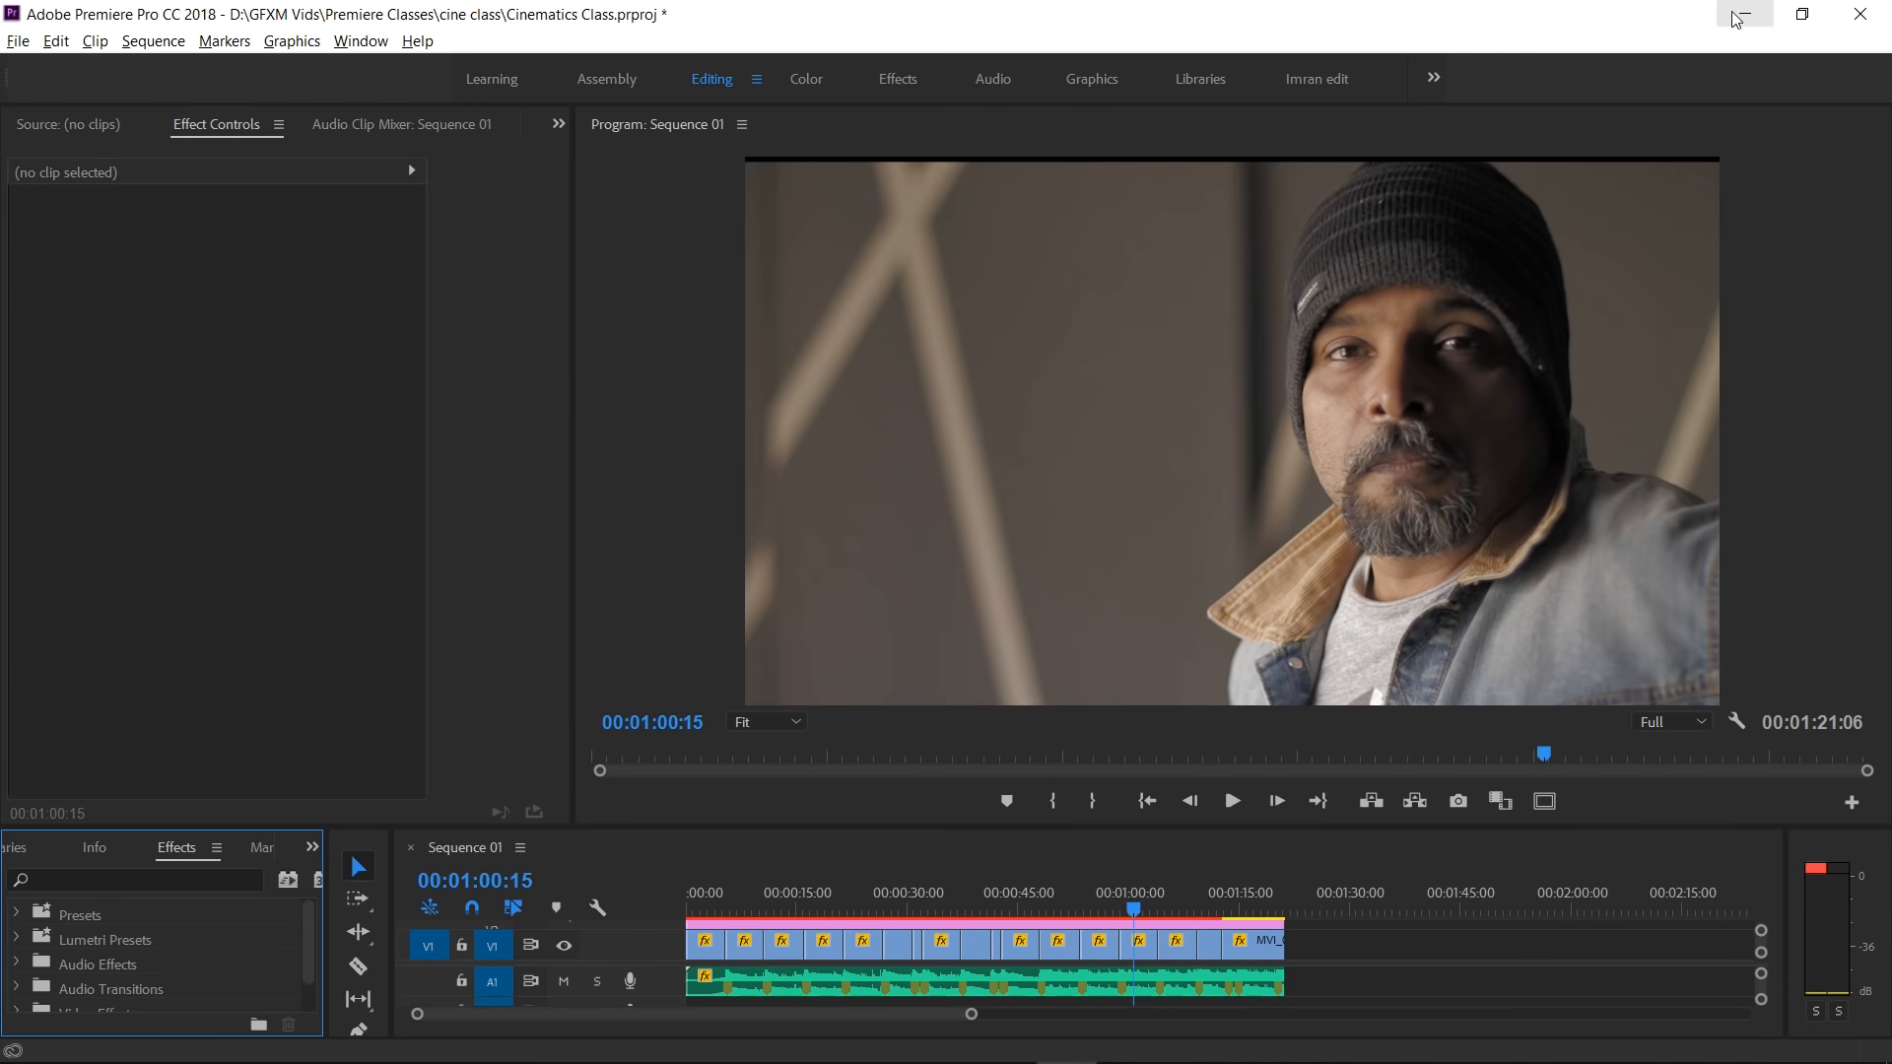
Switch to Photoshop and open "for color 1.png" from the cine class 3 folder.
key(alt+Tab)
key(Tab)
key(Tab)
key(Tab)
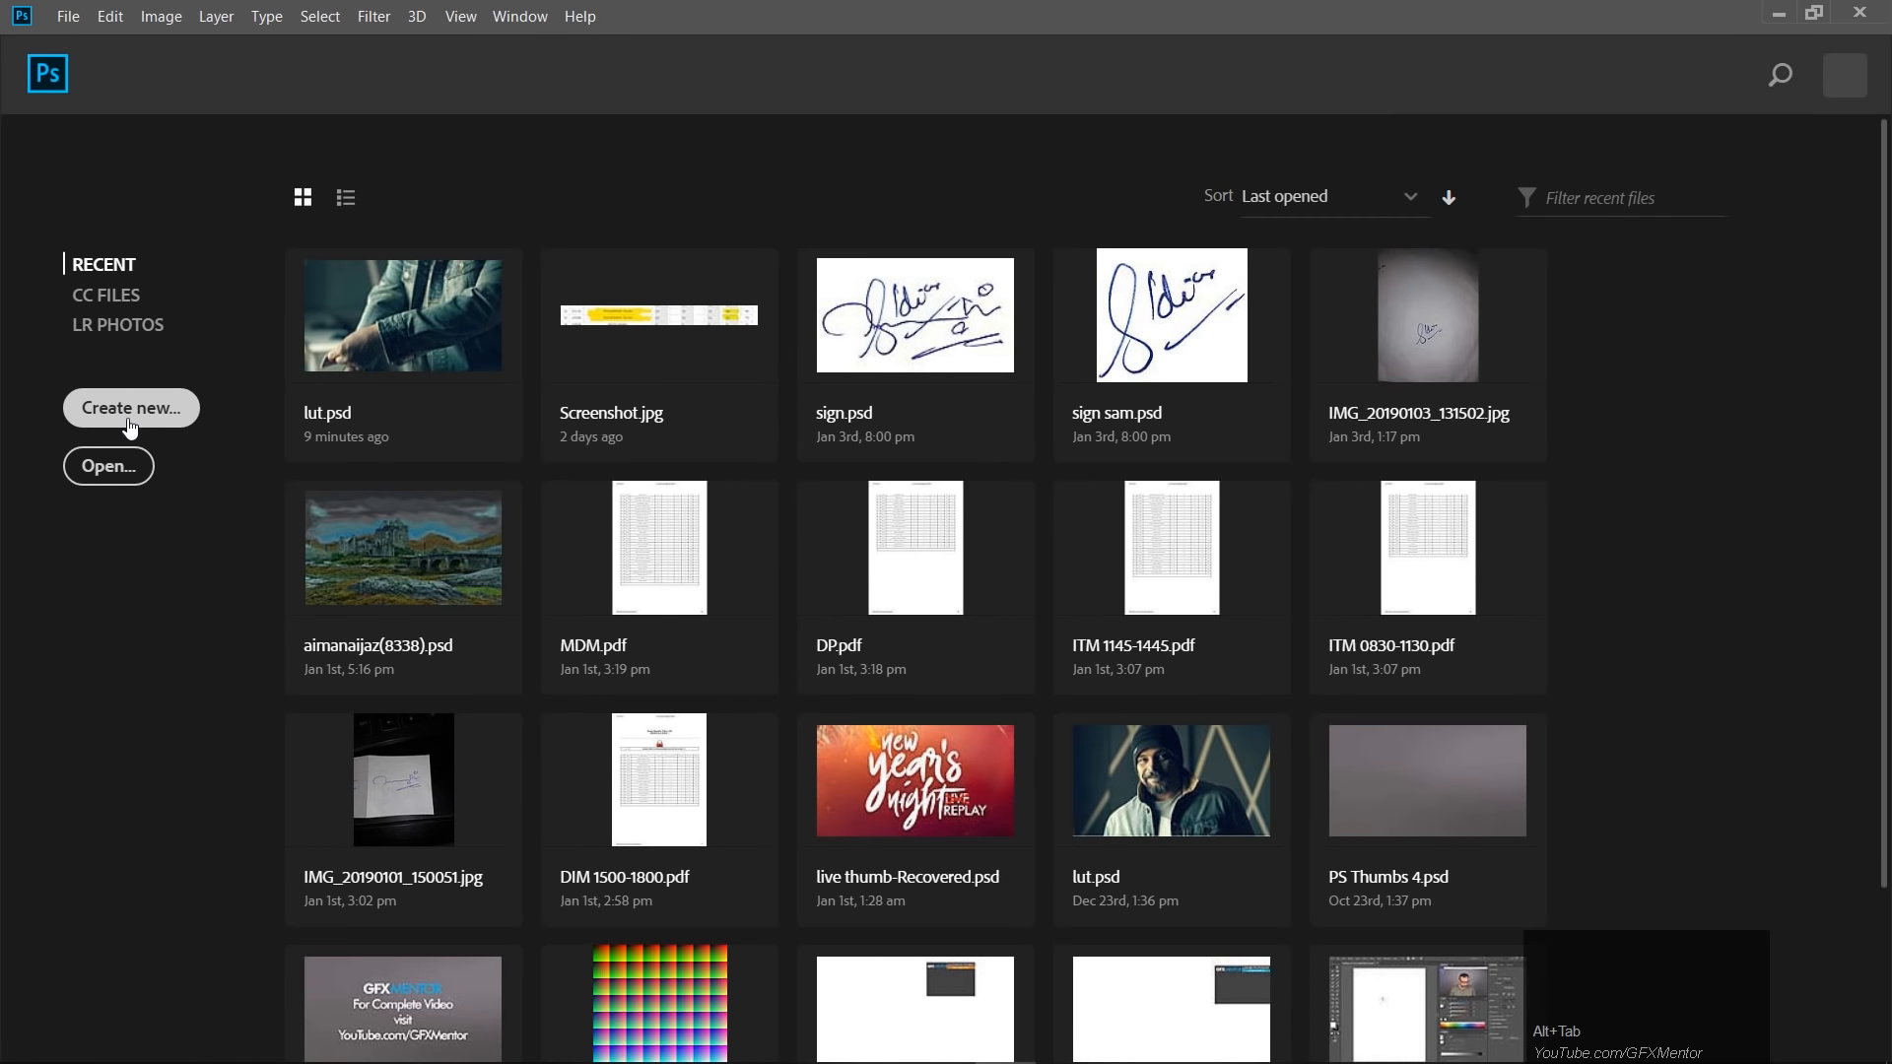
click(108, 466)
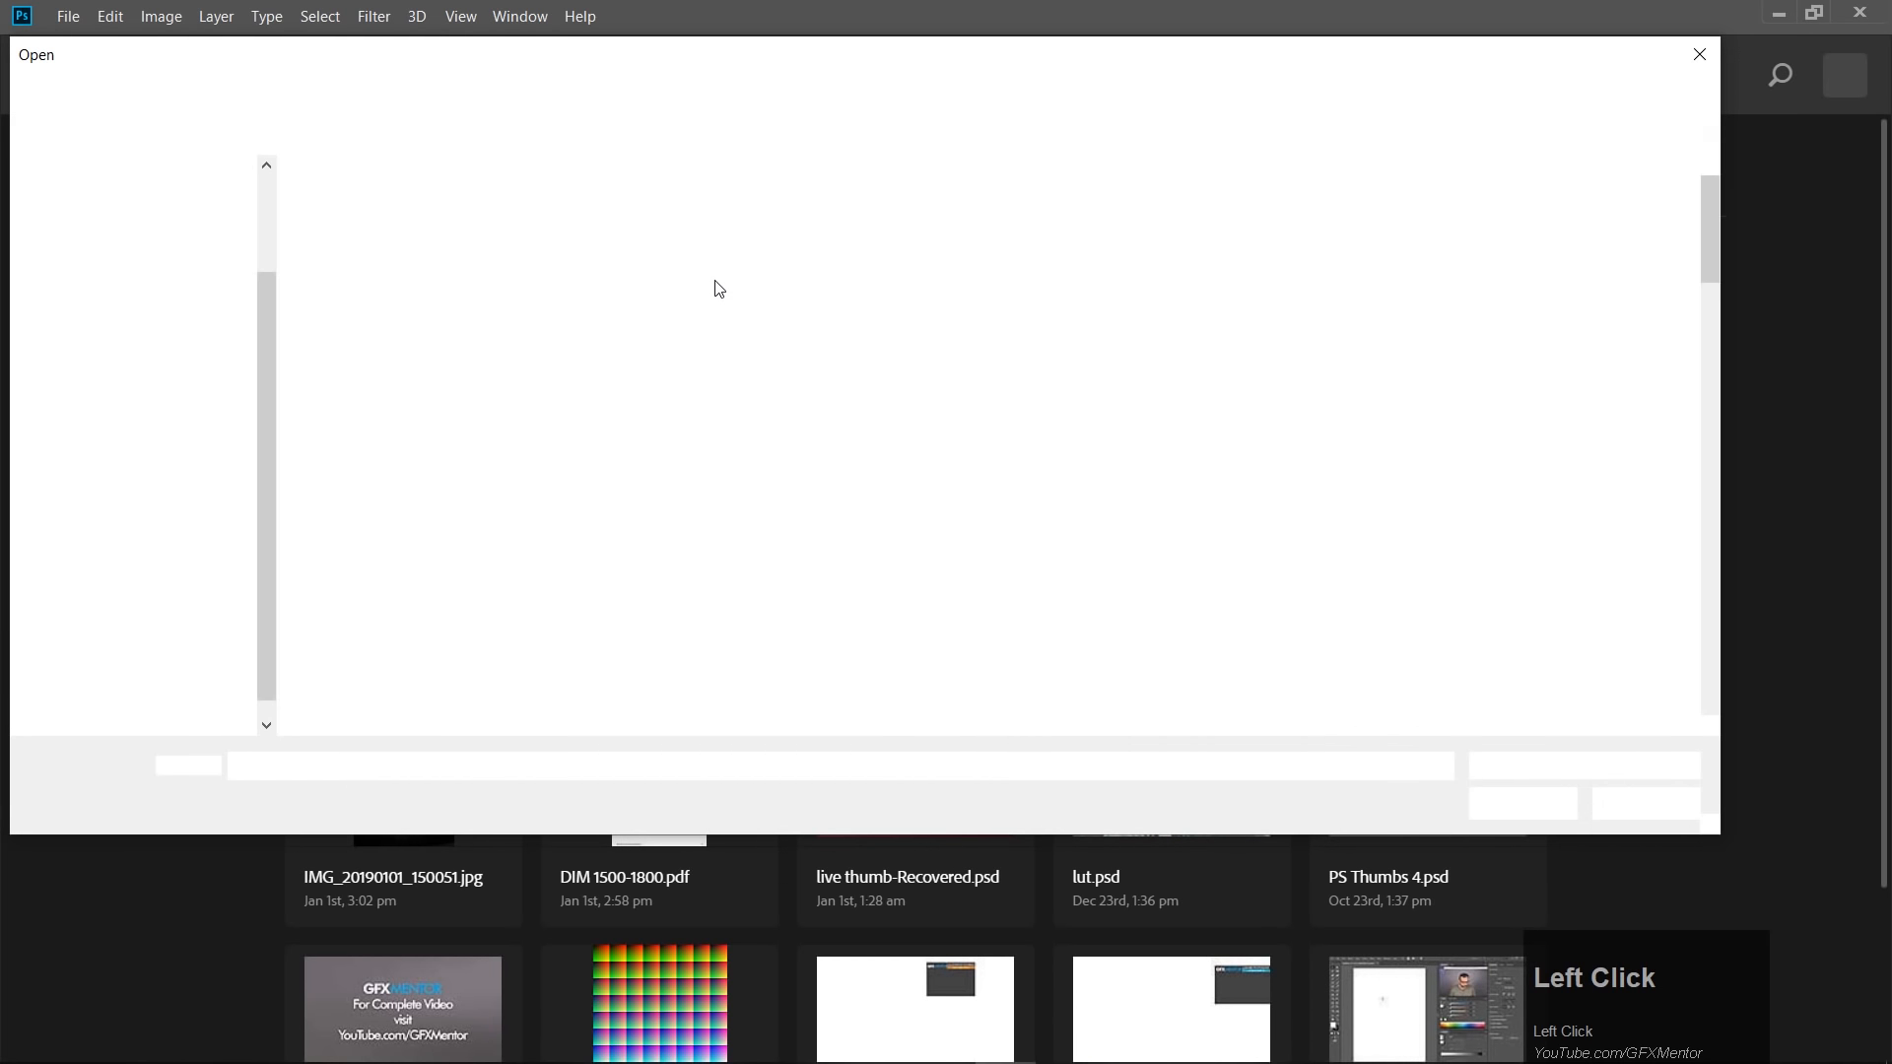
click(222, 99)
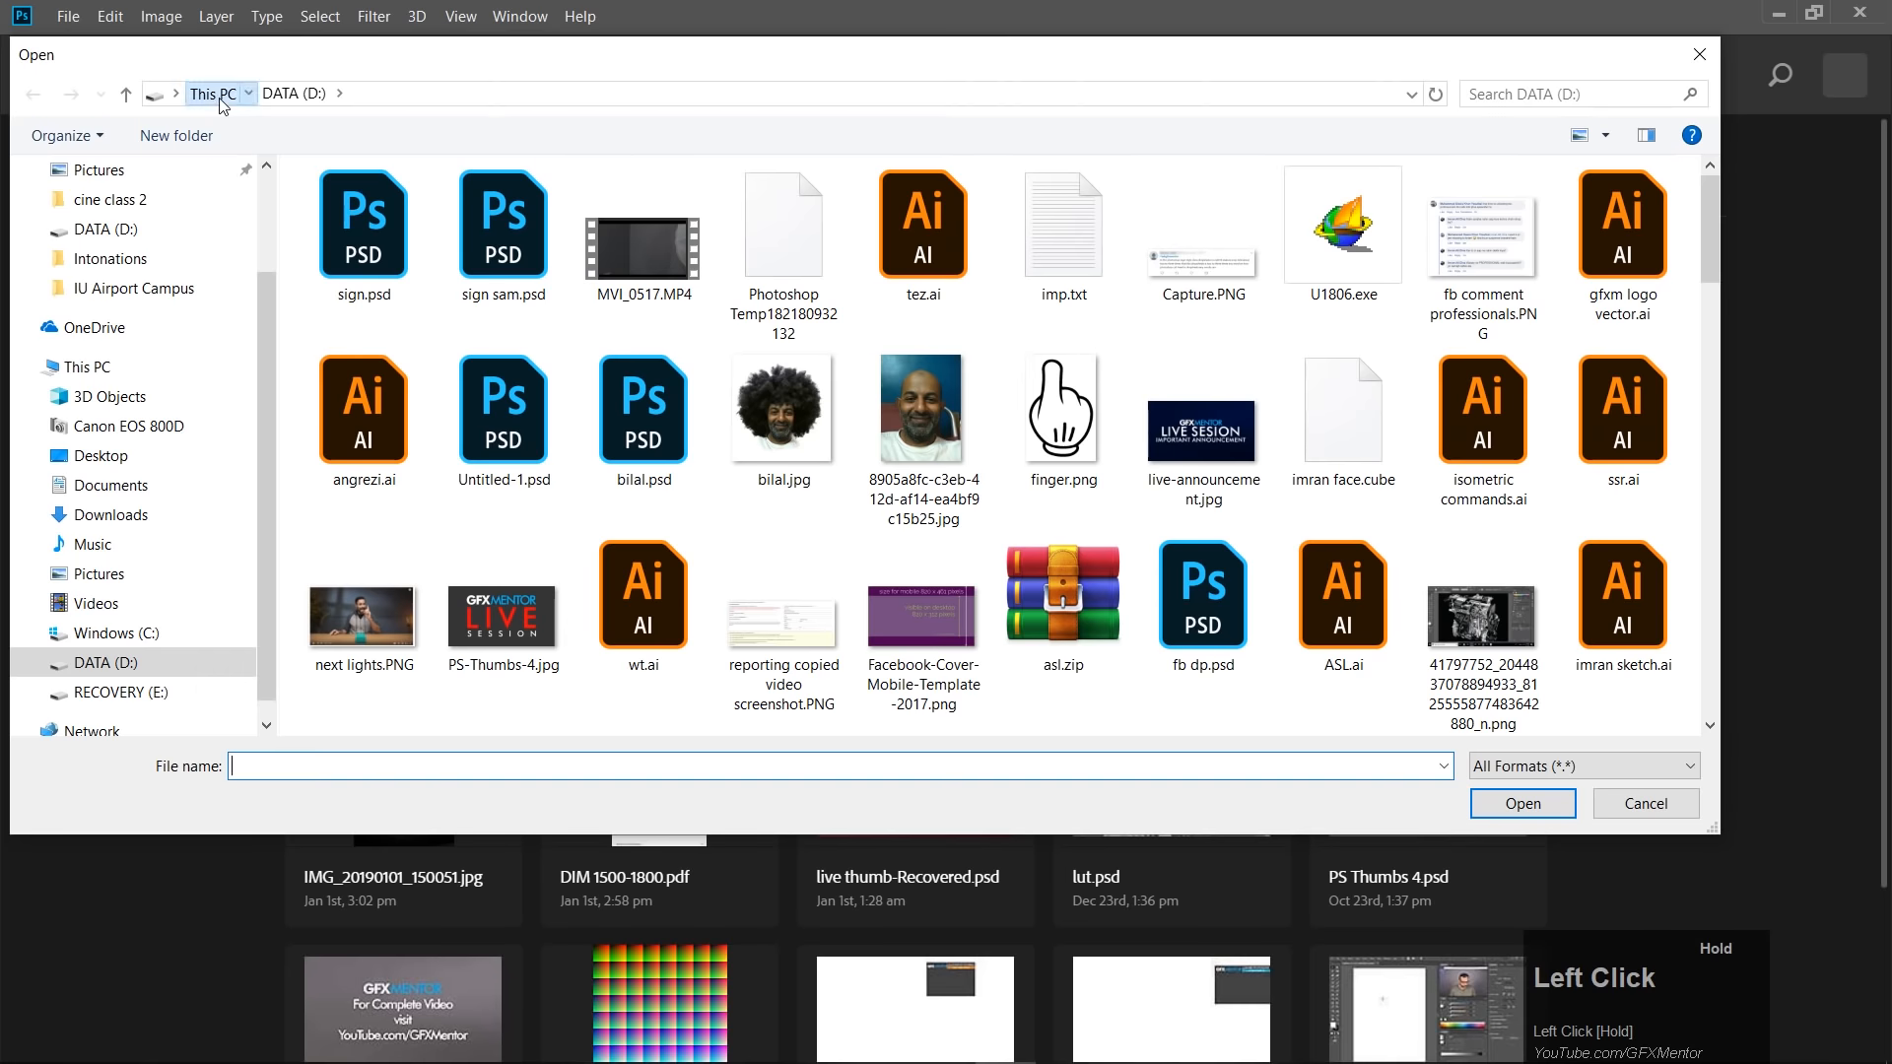
click(90, 663)
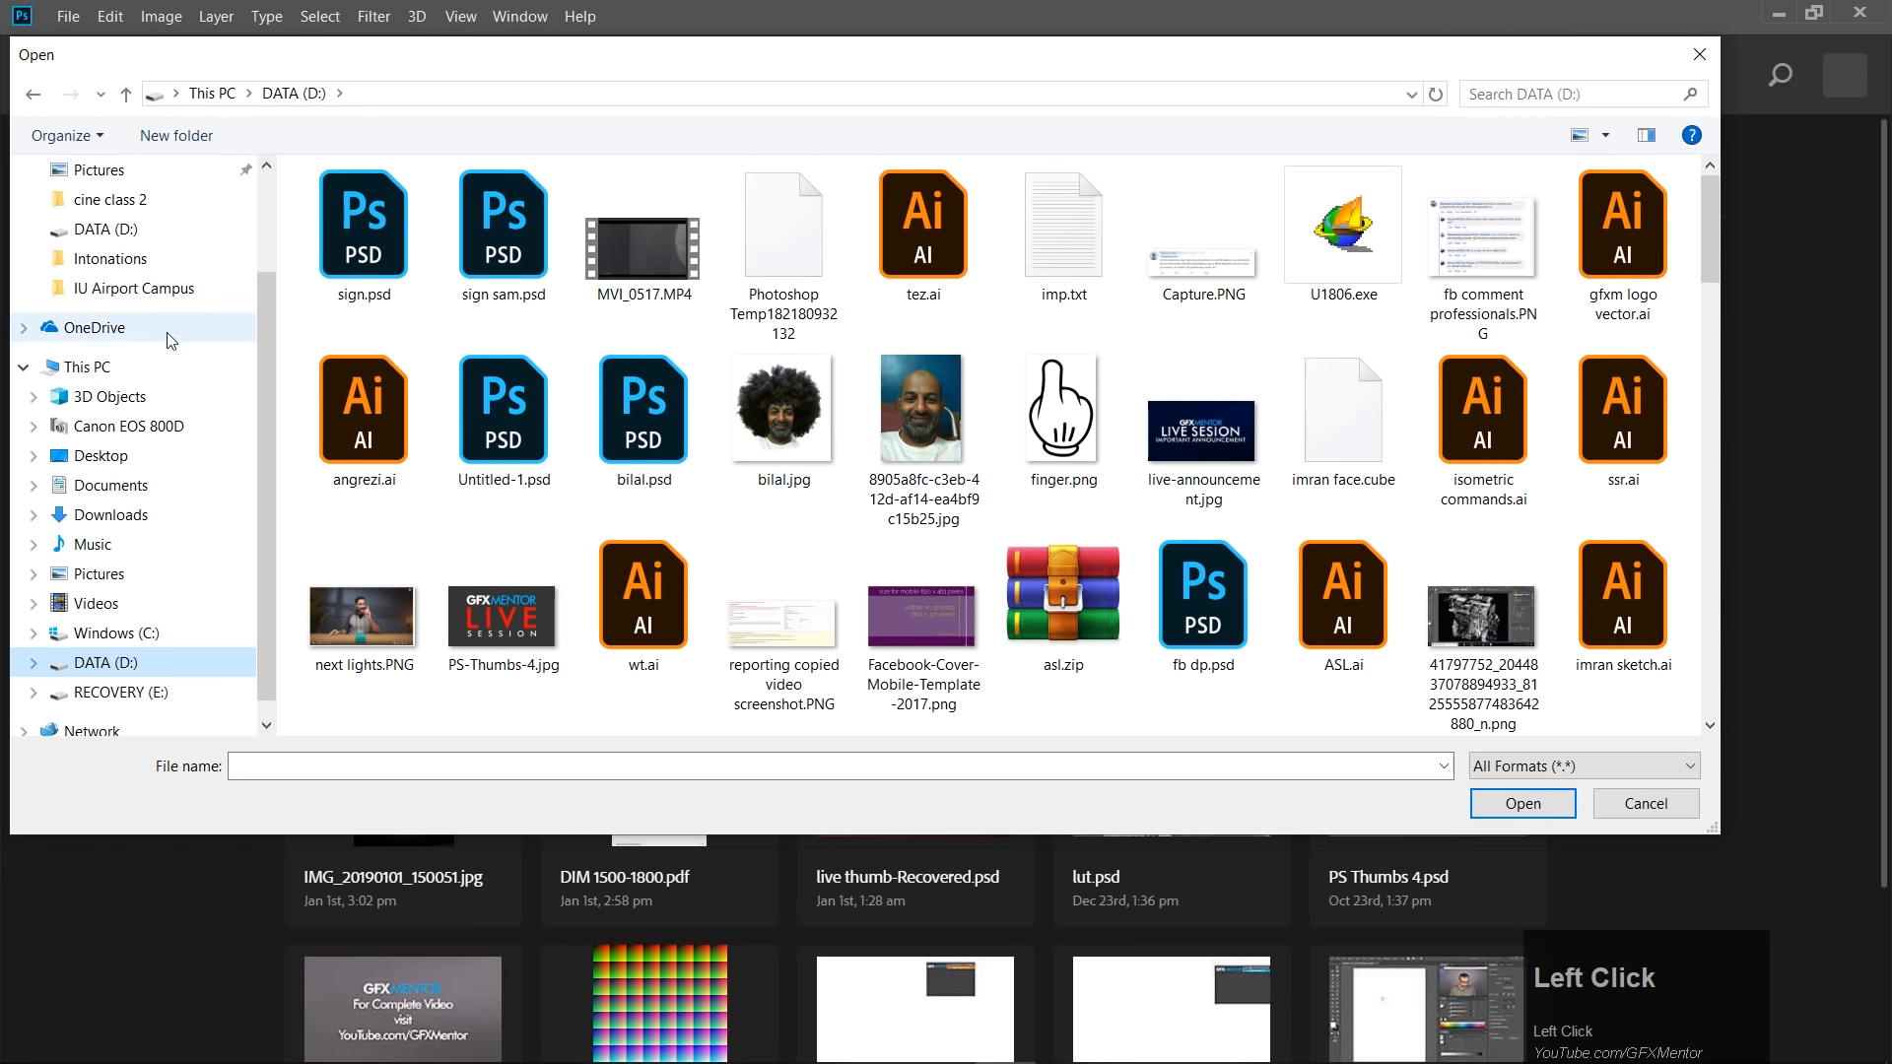
click(110, 199)
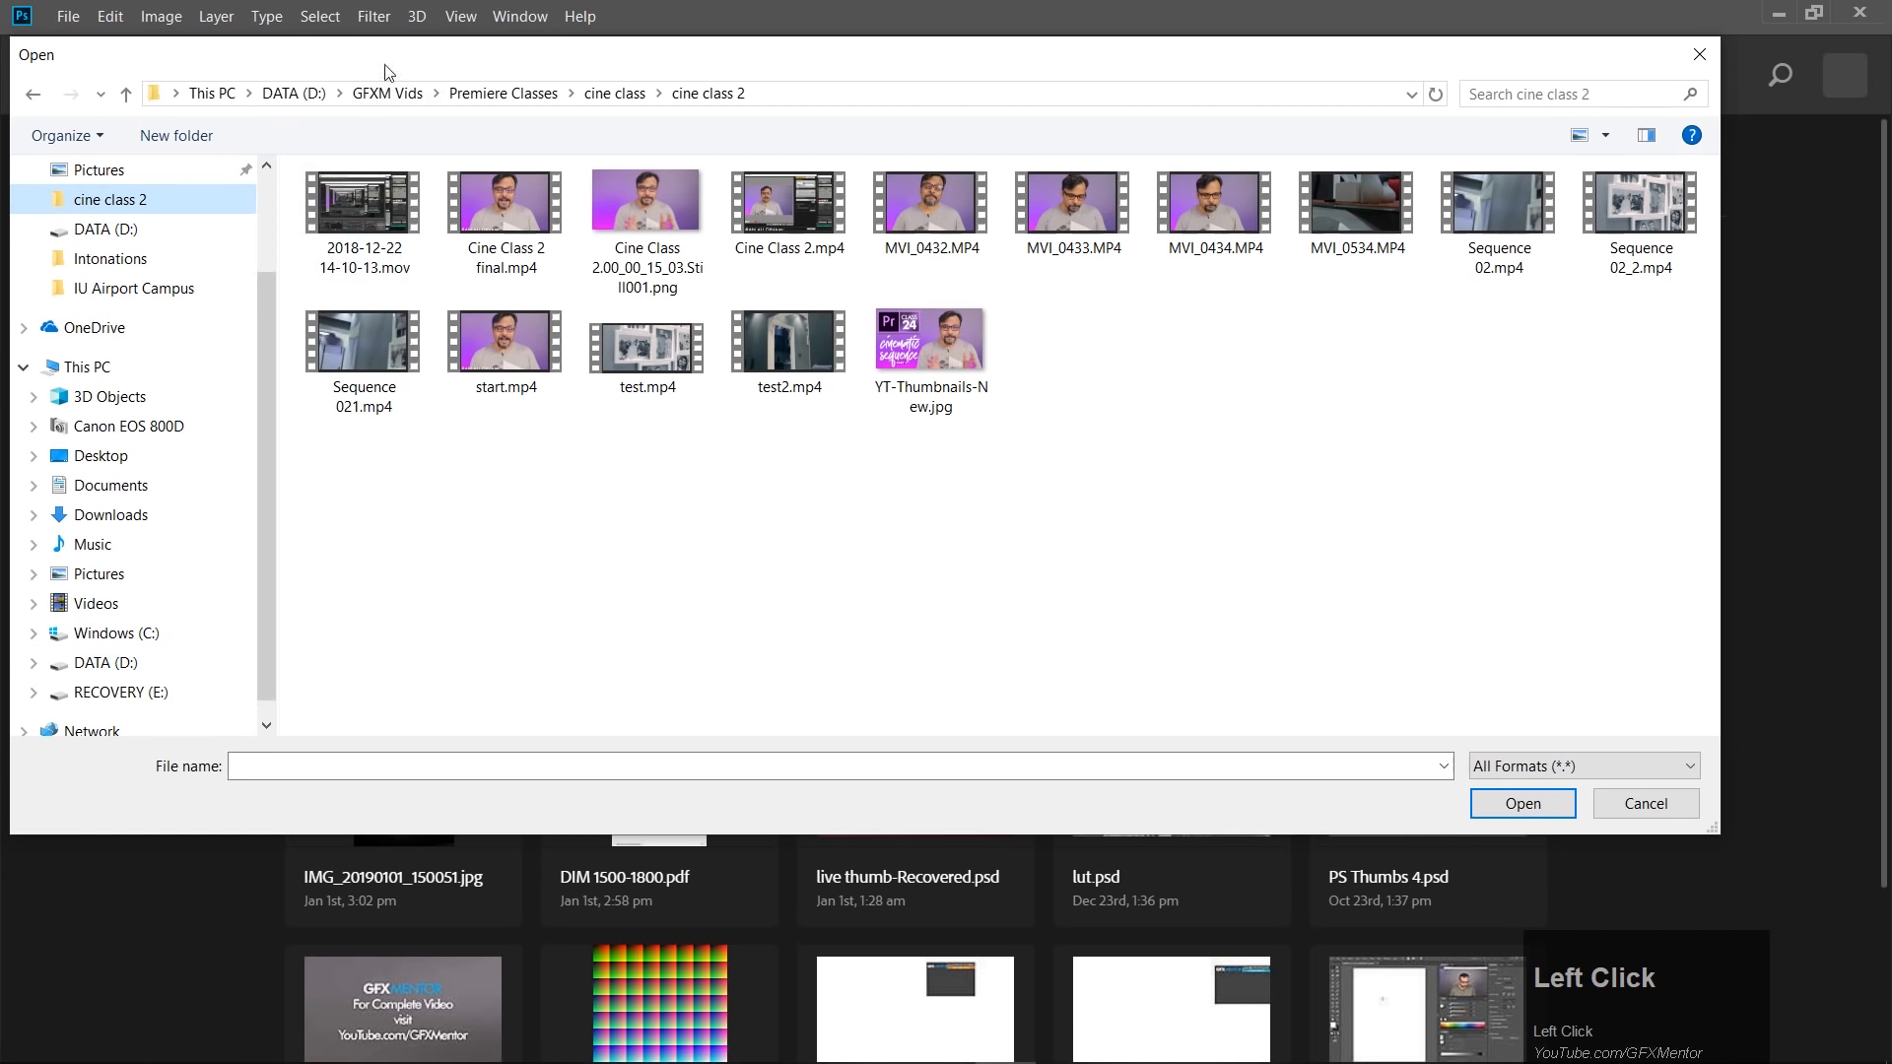
click(614, 92)
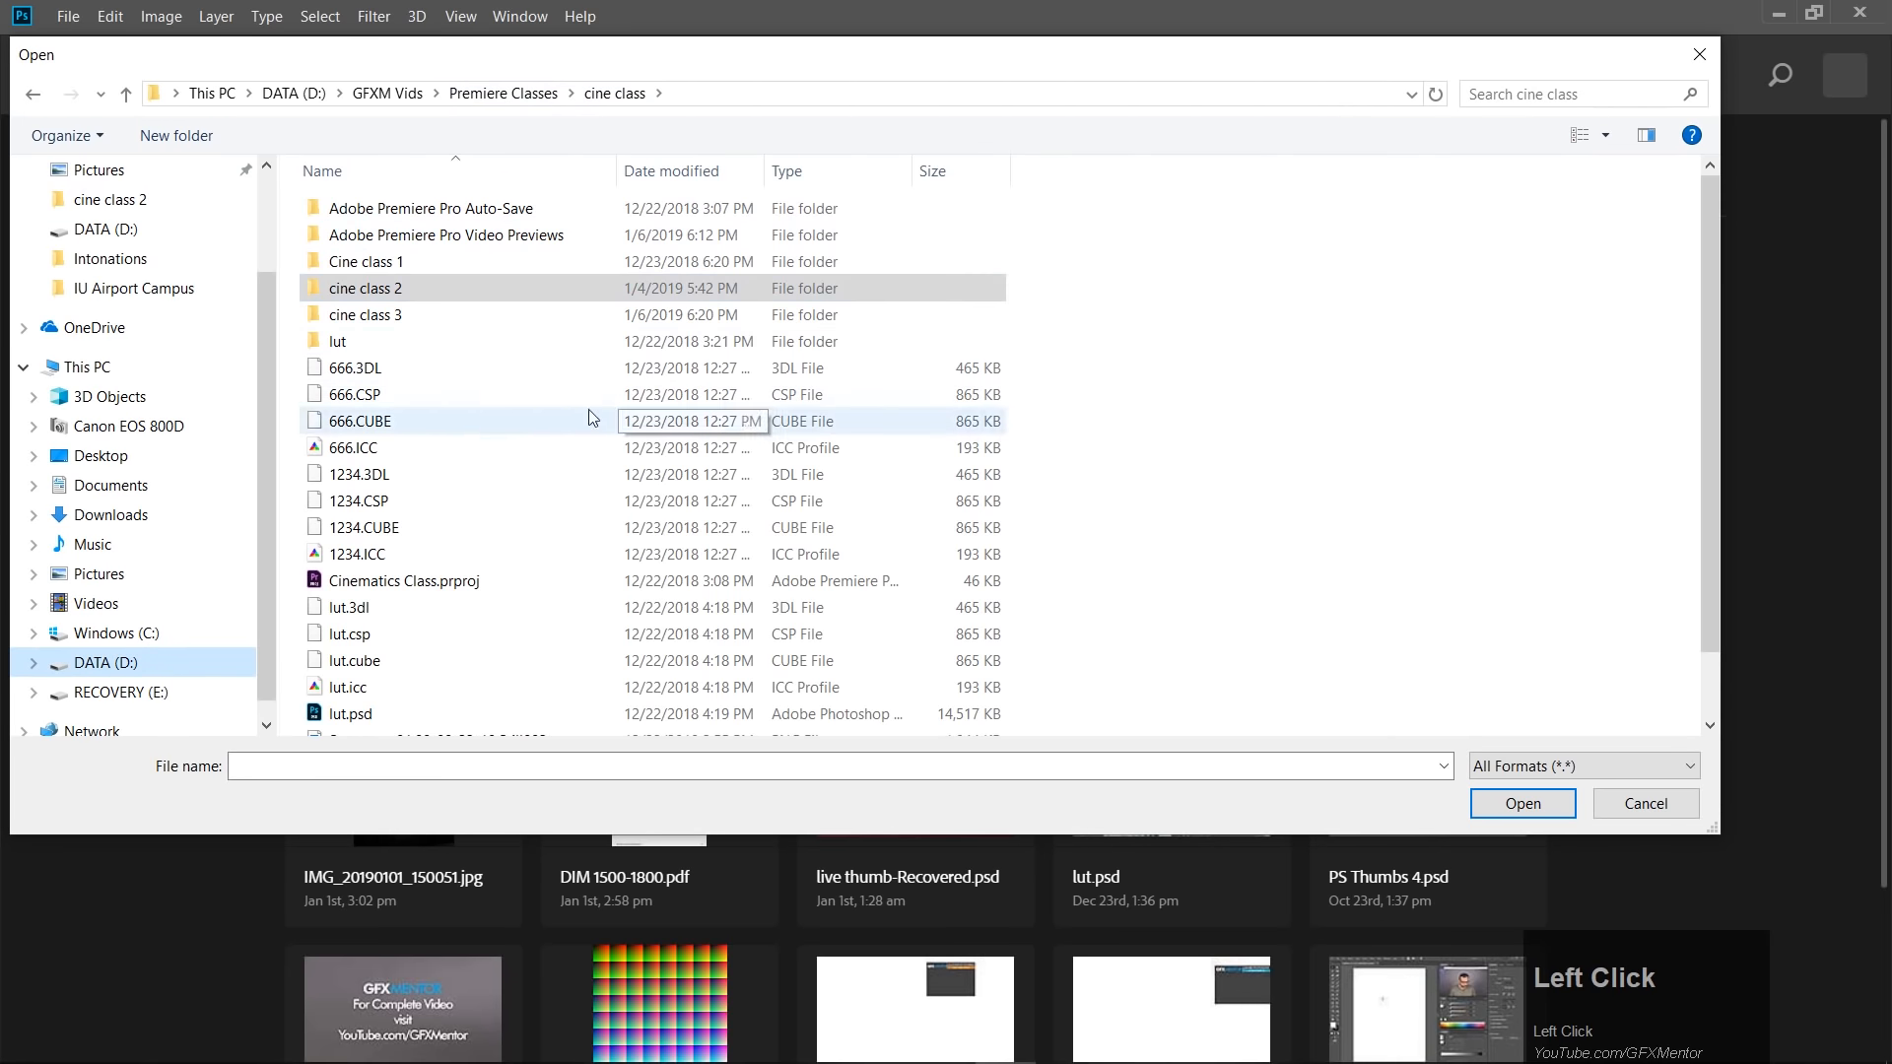
double_click(470, 316)
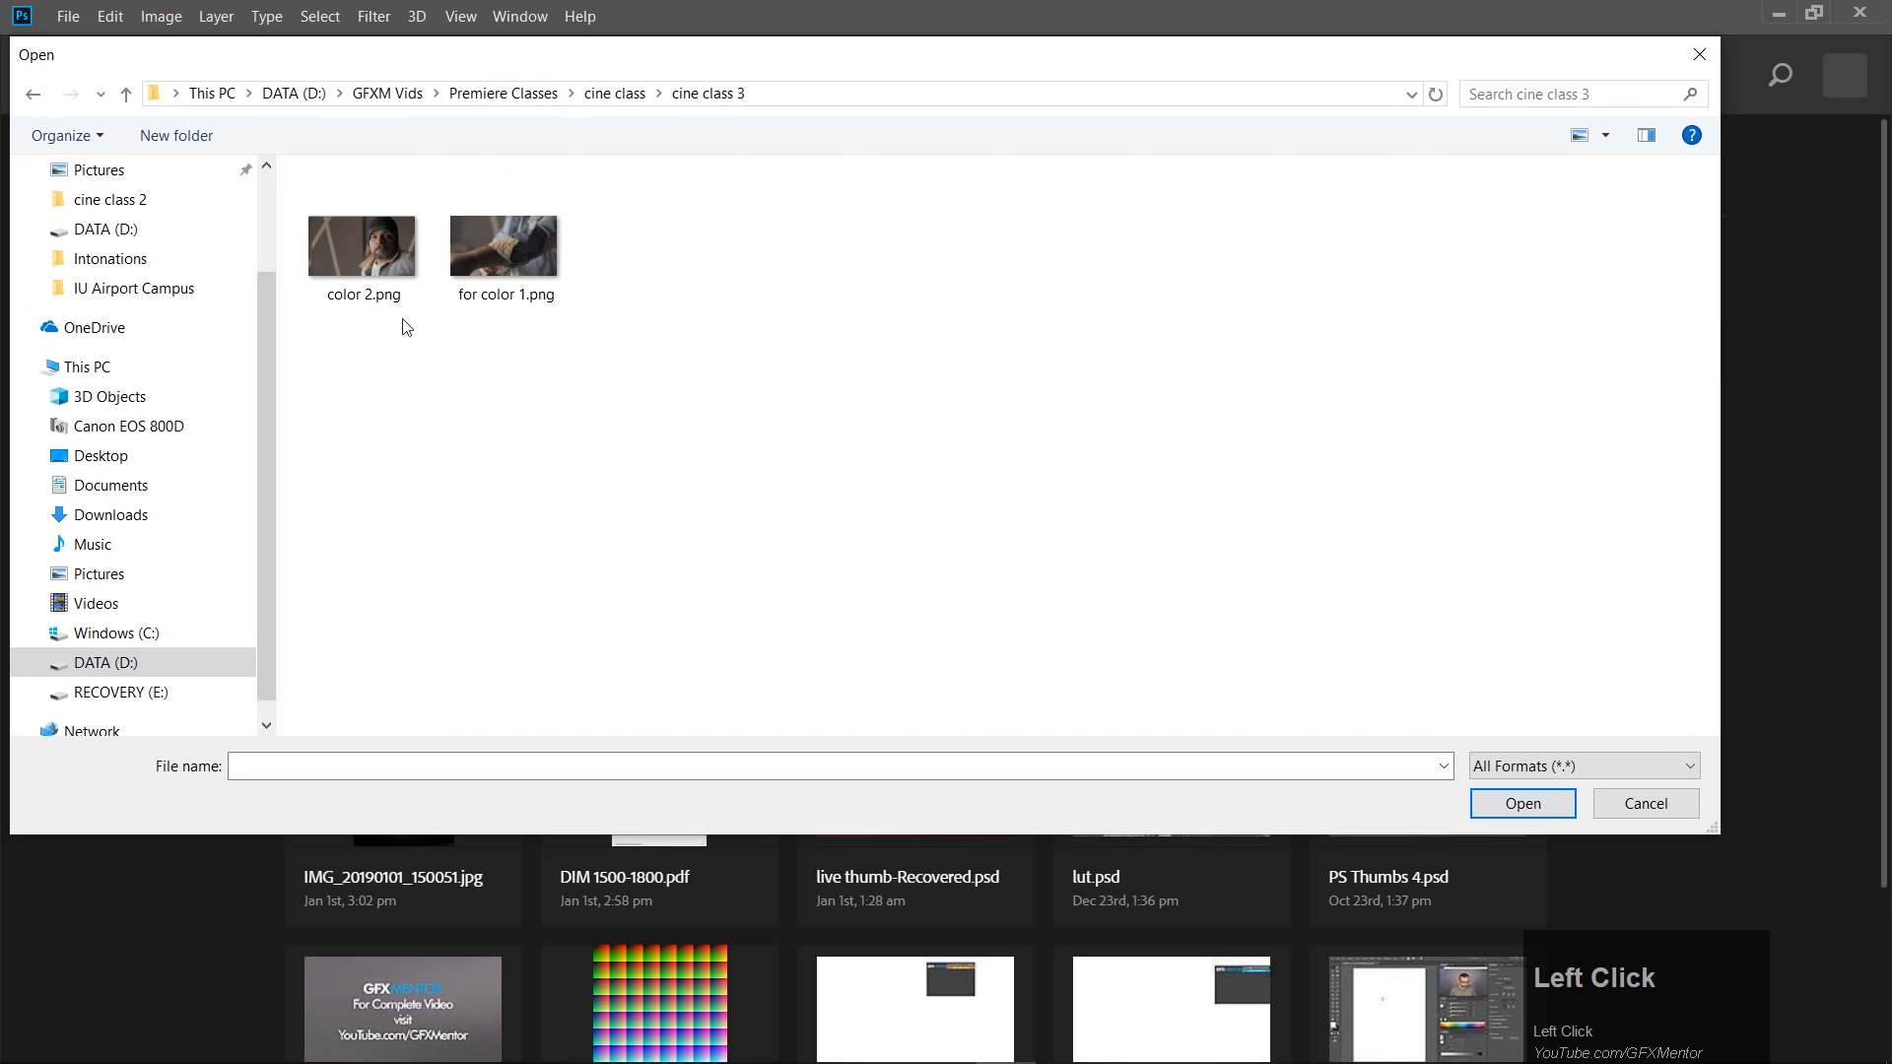
double_click(542, 248)
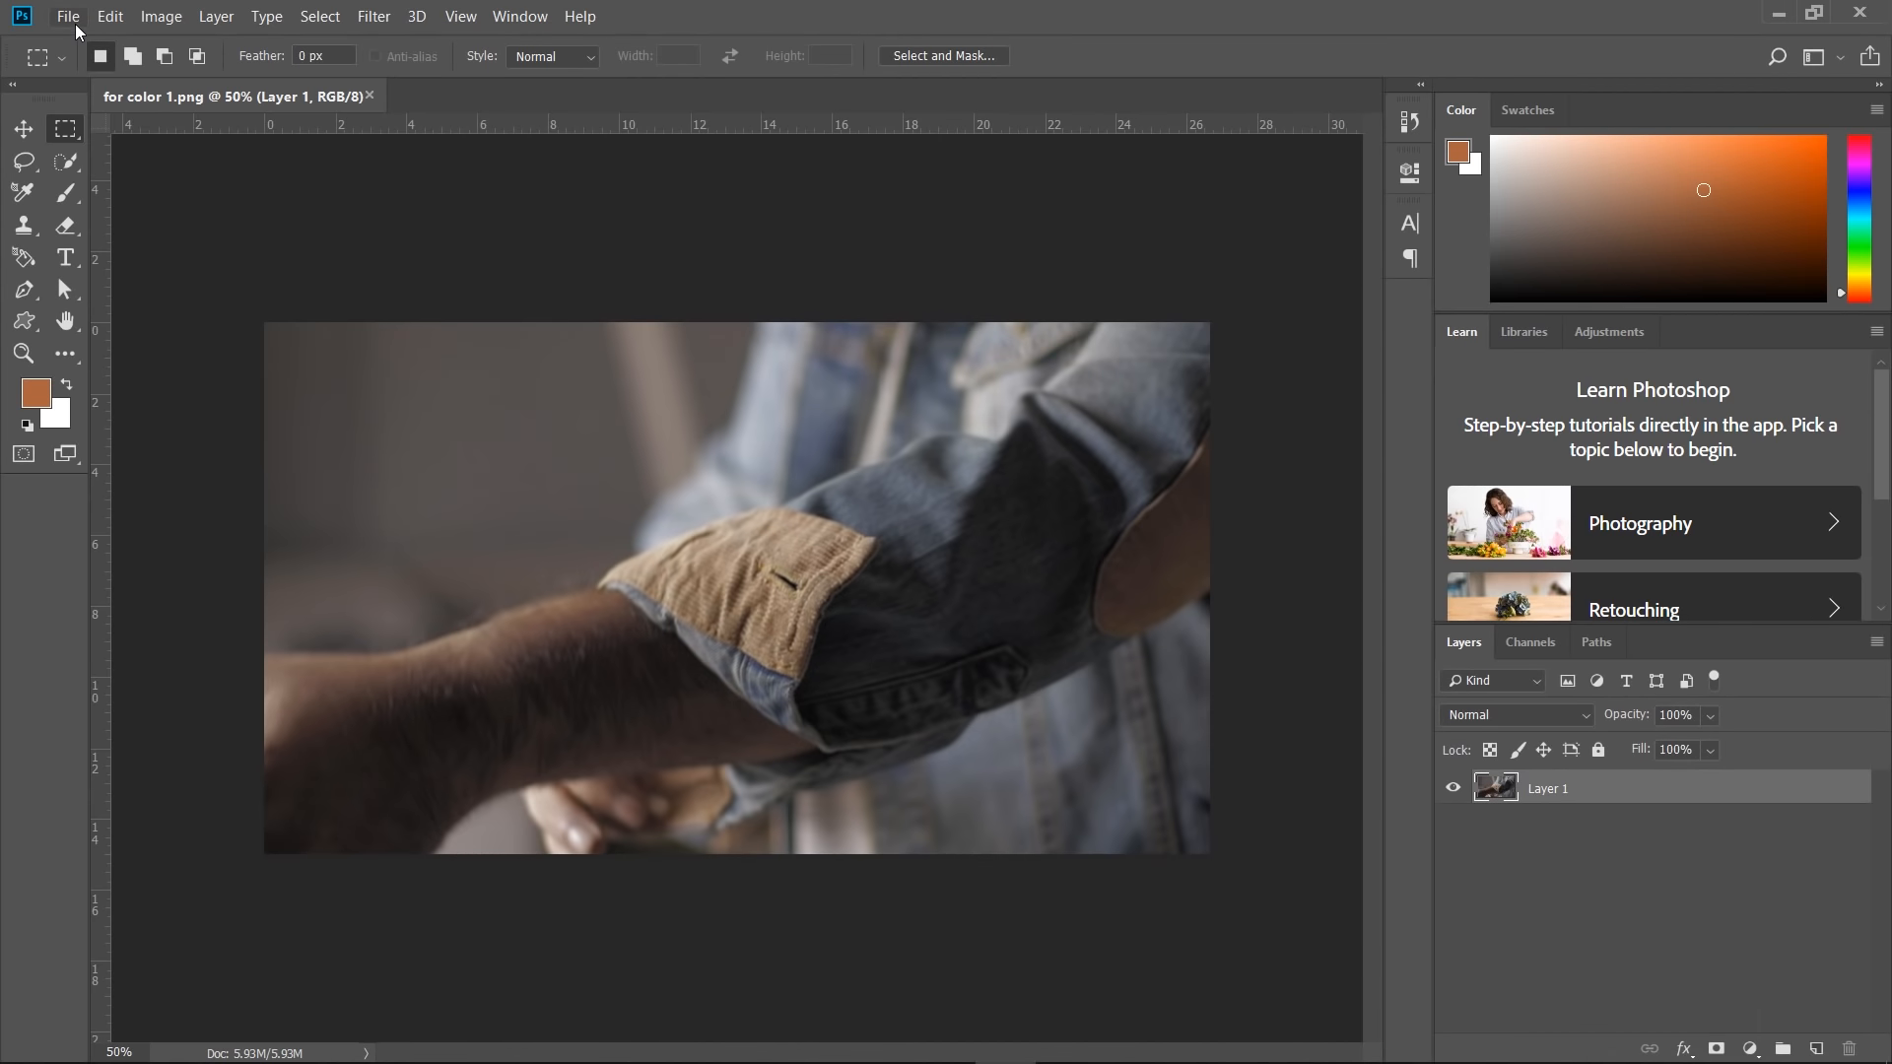
Open "color 2.png" as a second document.
click(68, 15)
click(550, 331)
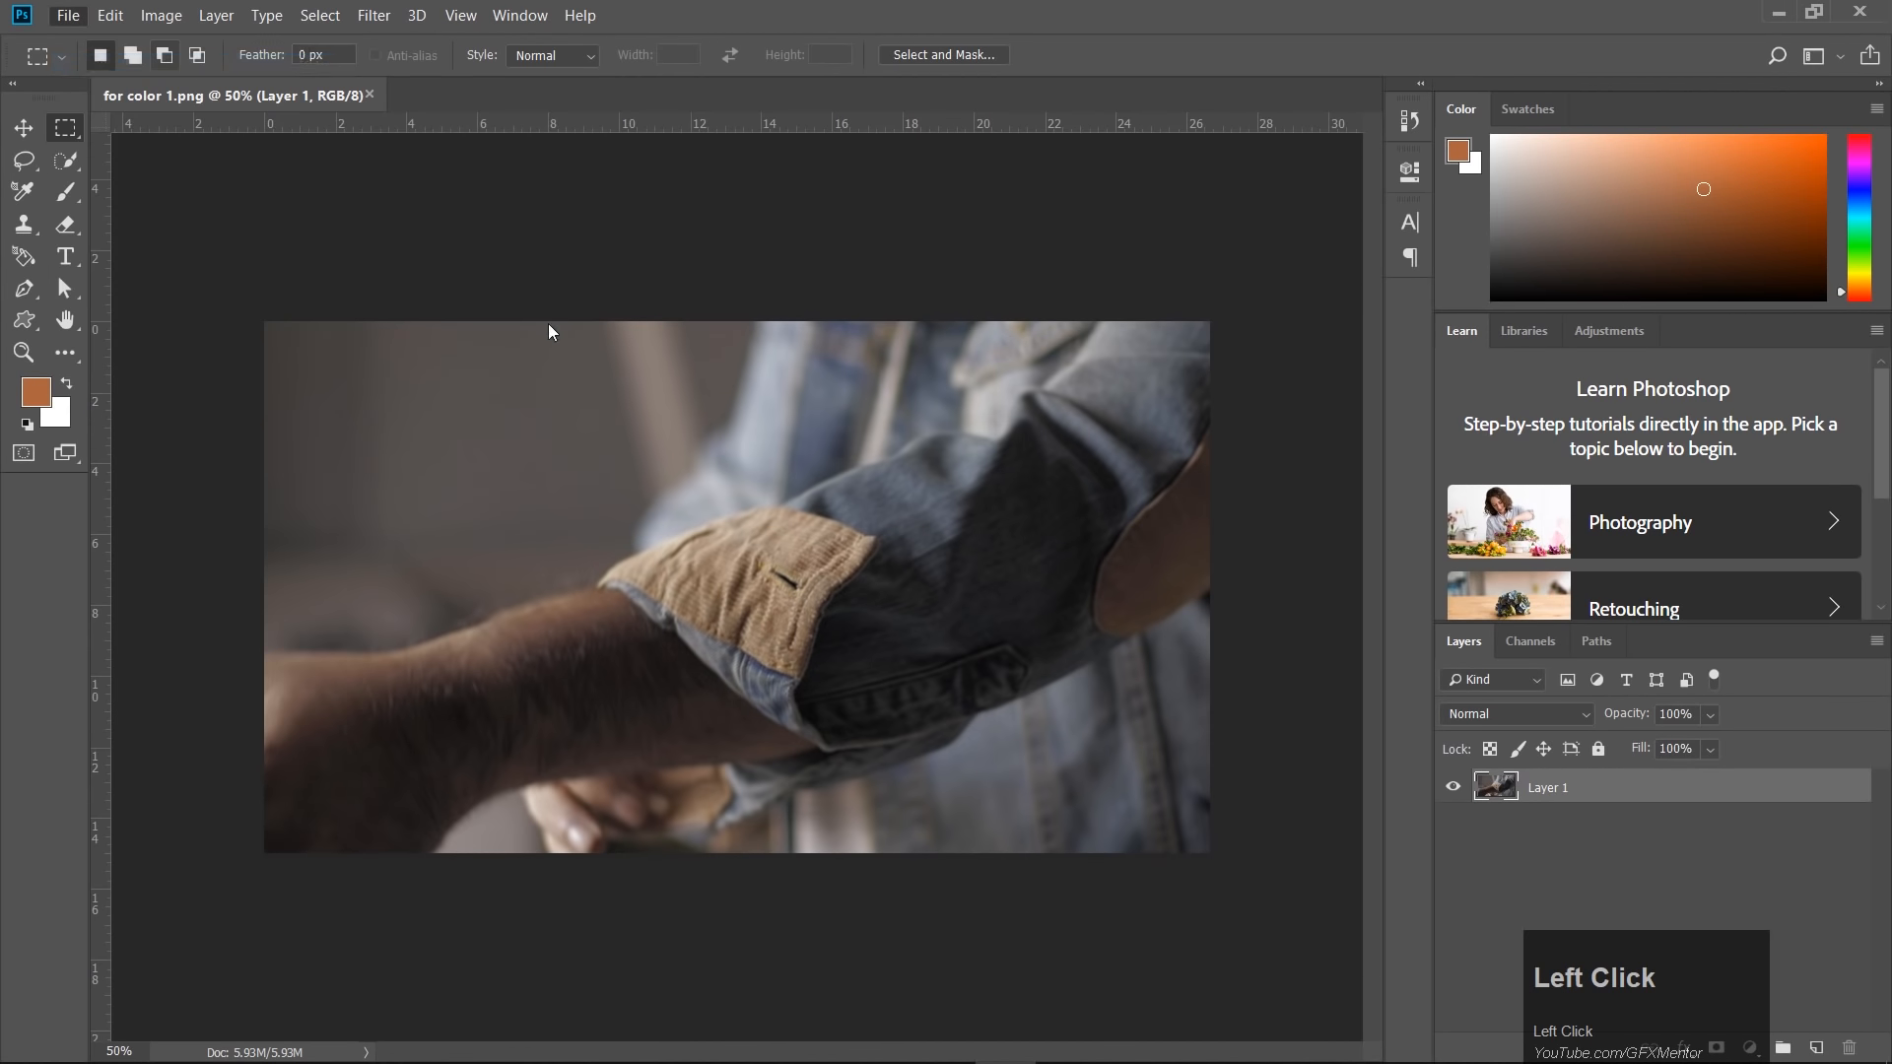
double_click(368, 163)
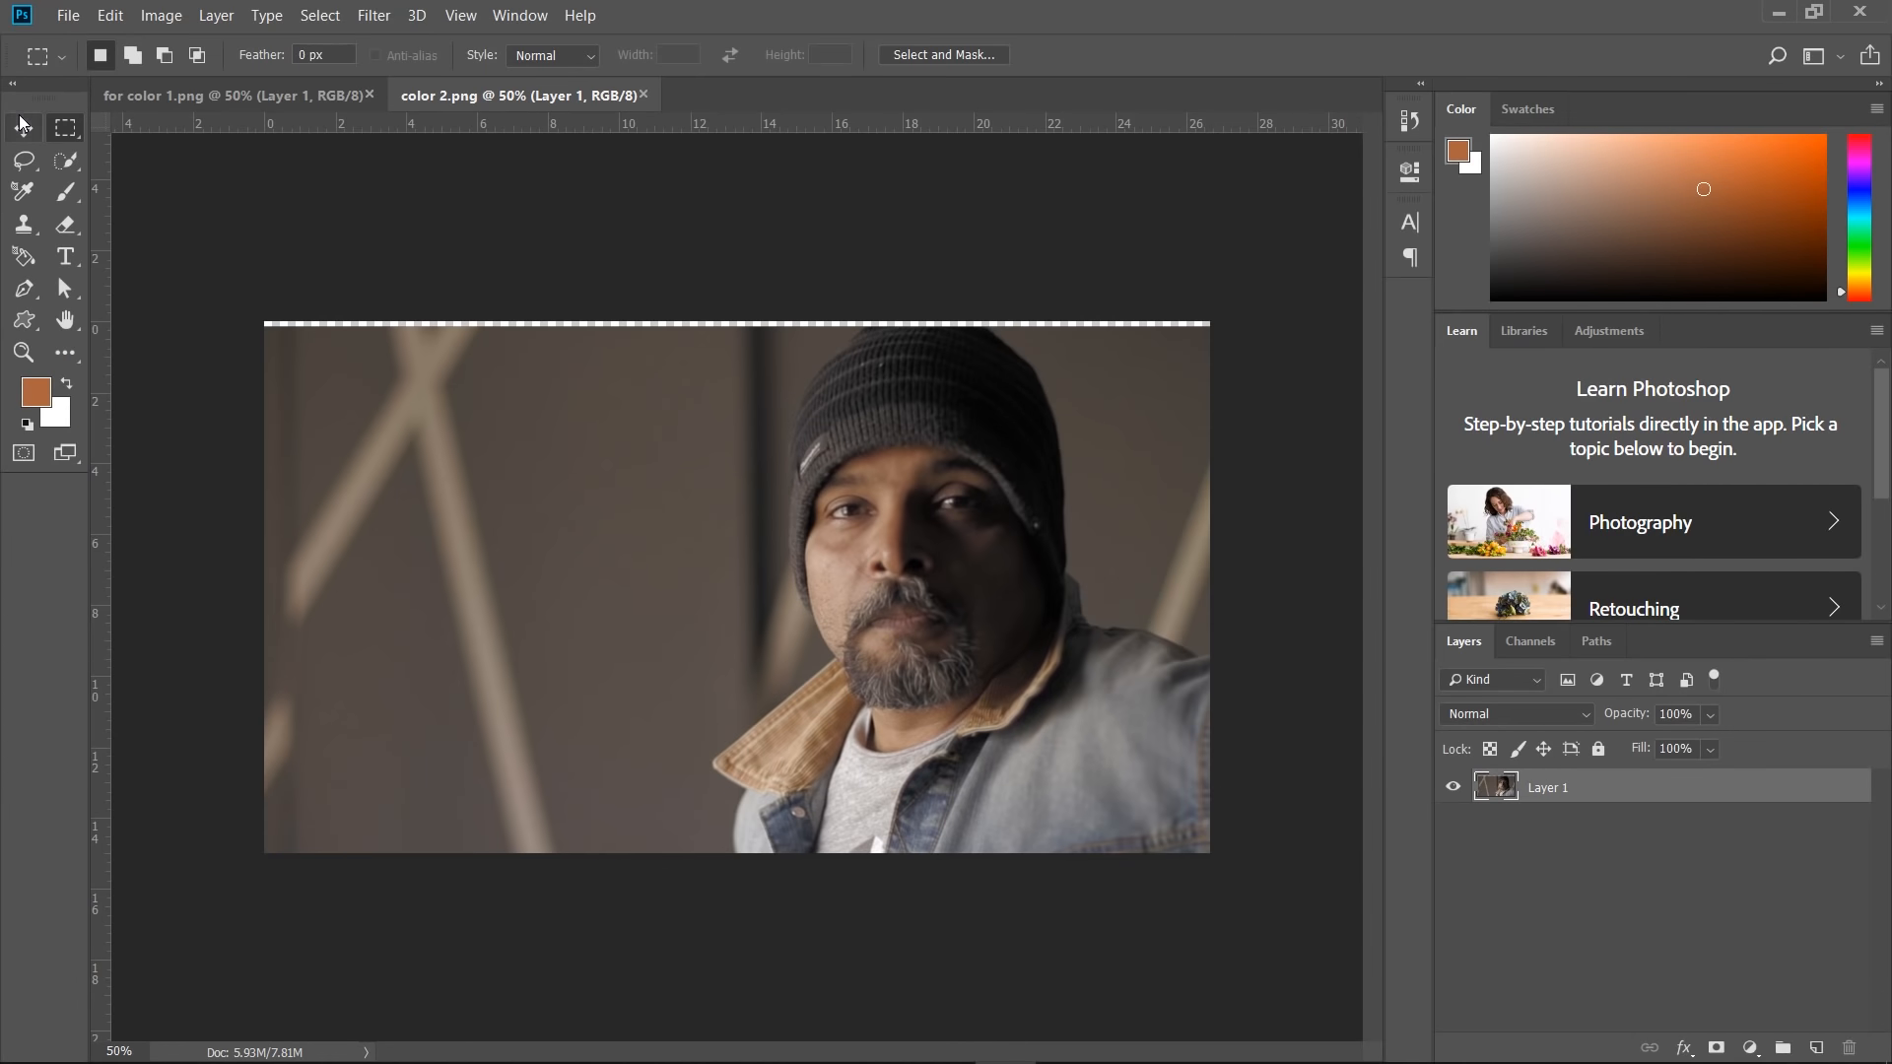
Copy the color 2 image with the Move tool into the "for color 1.png" document, aligned to its canvas as a new layer.
click(21, 126)
drag(902, 497, 881, 642)
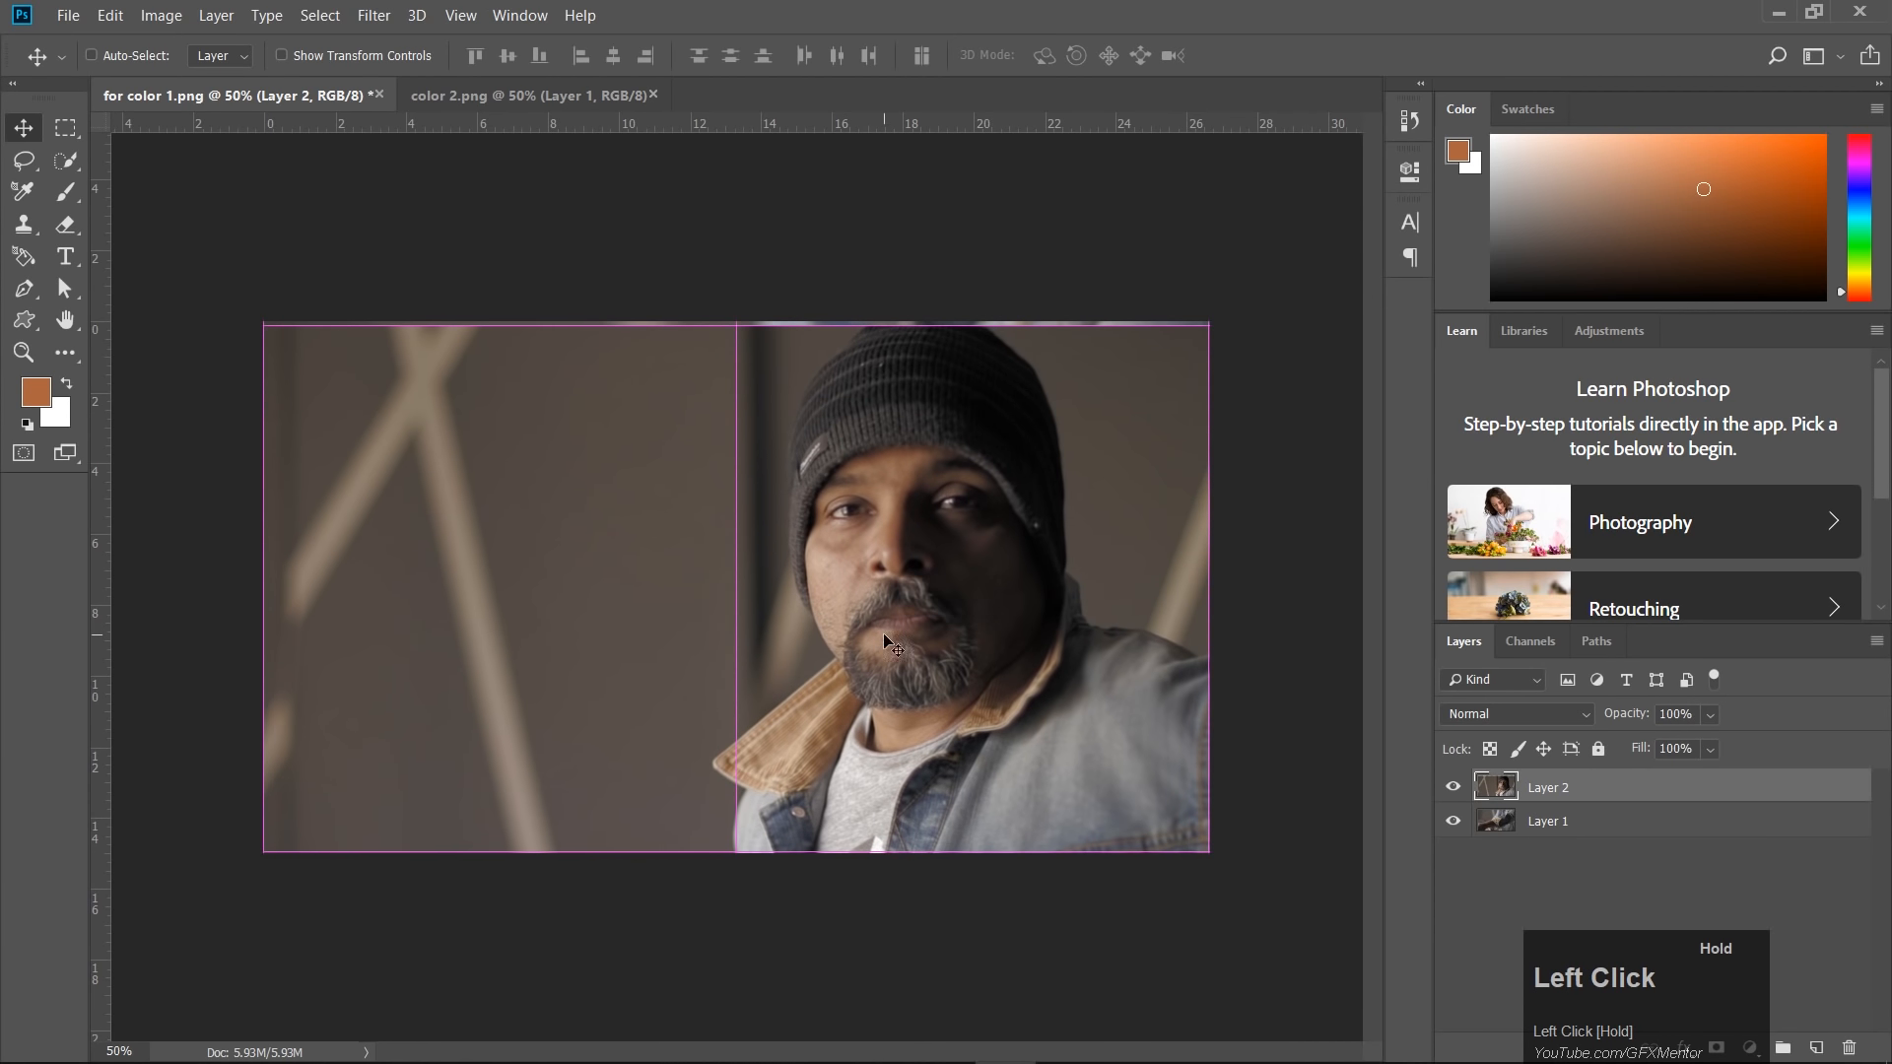
drag(1664, 994, 1274, 999)
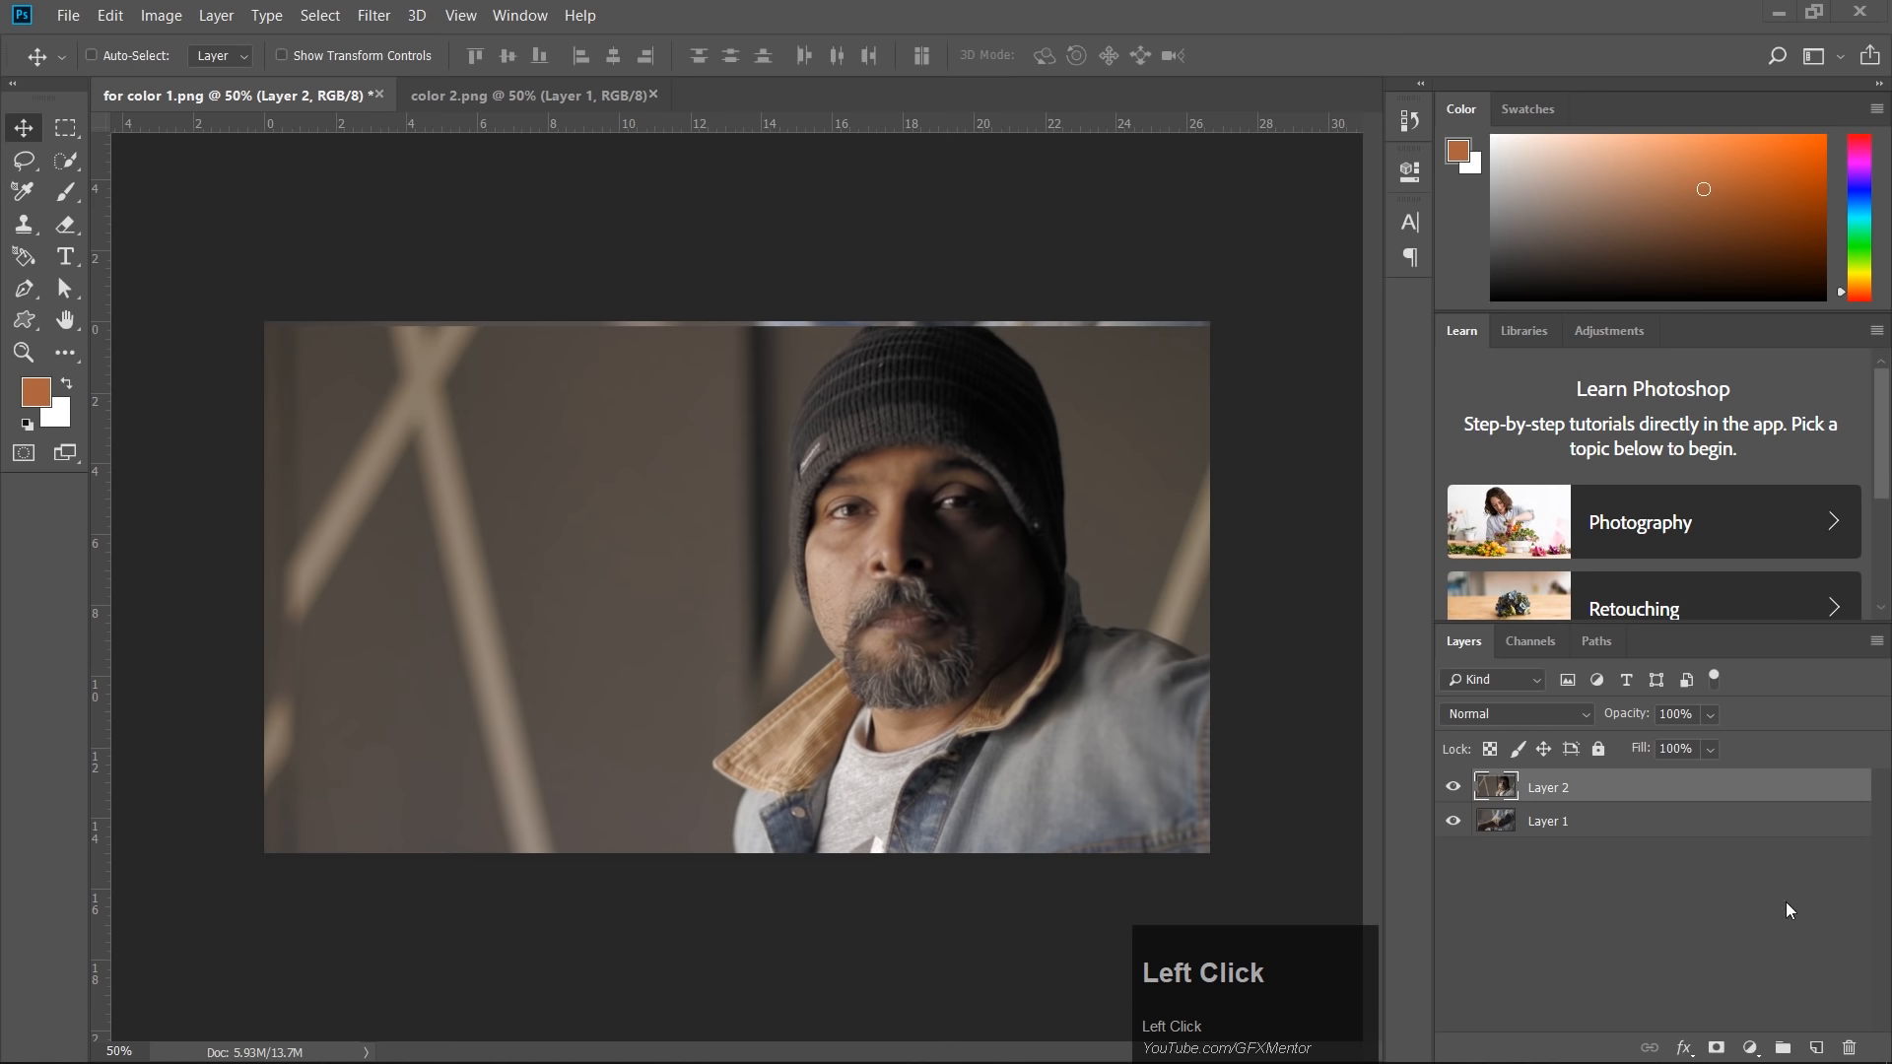
Switch to full screen mode with the menu bar and center the portrait in the workspace.
key(f)
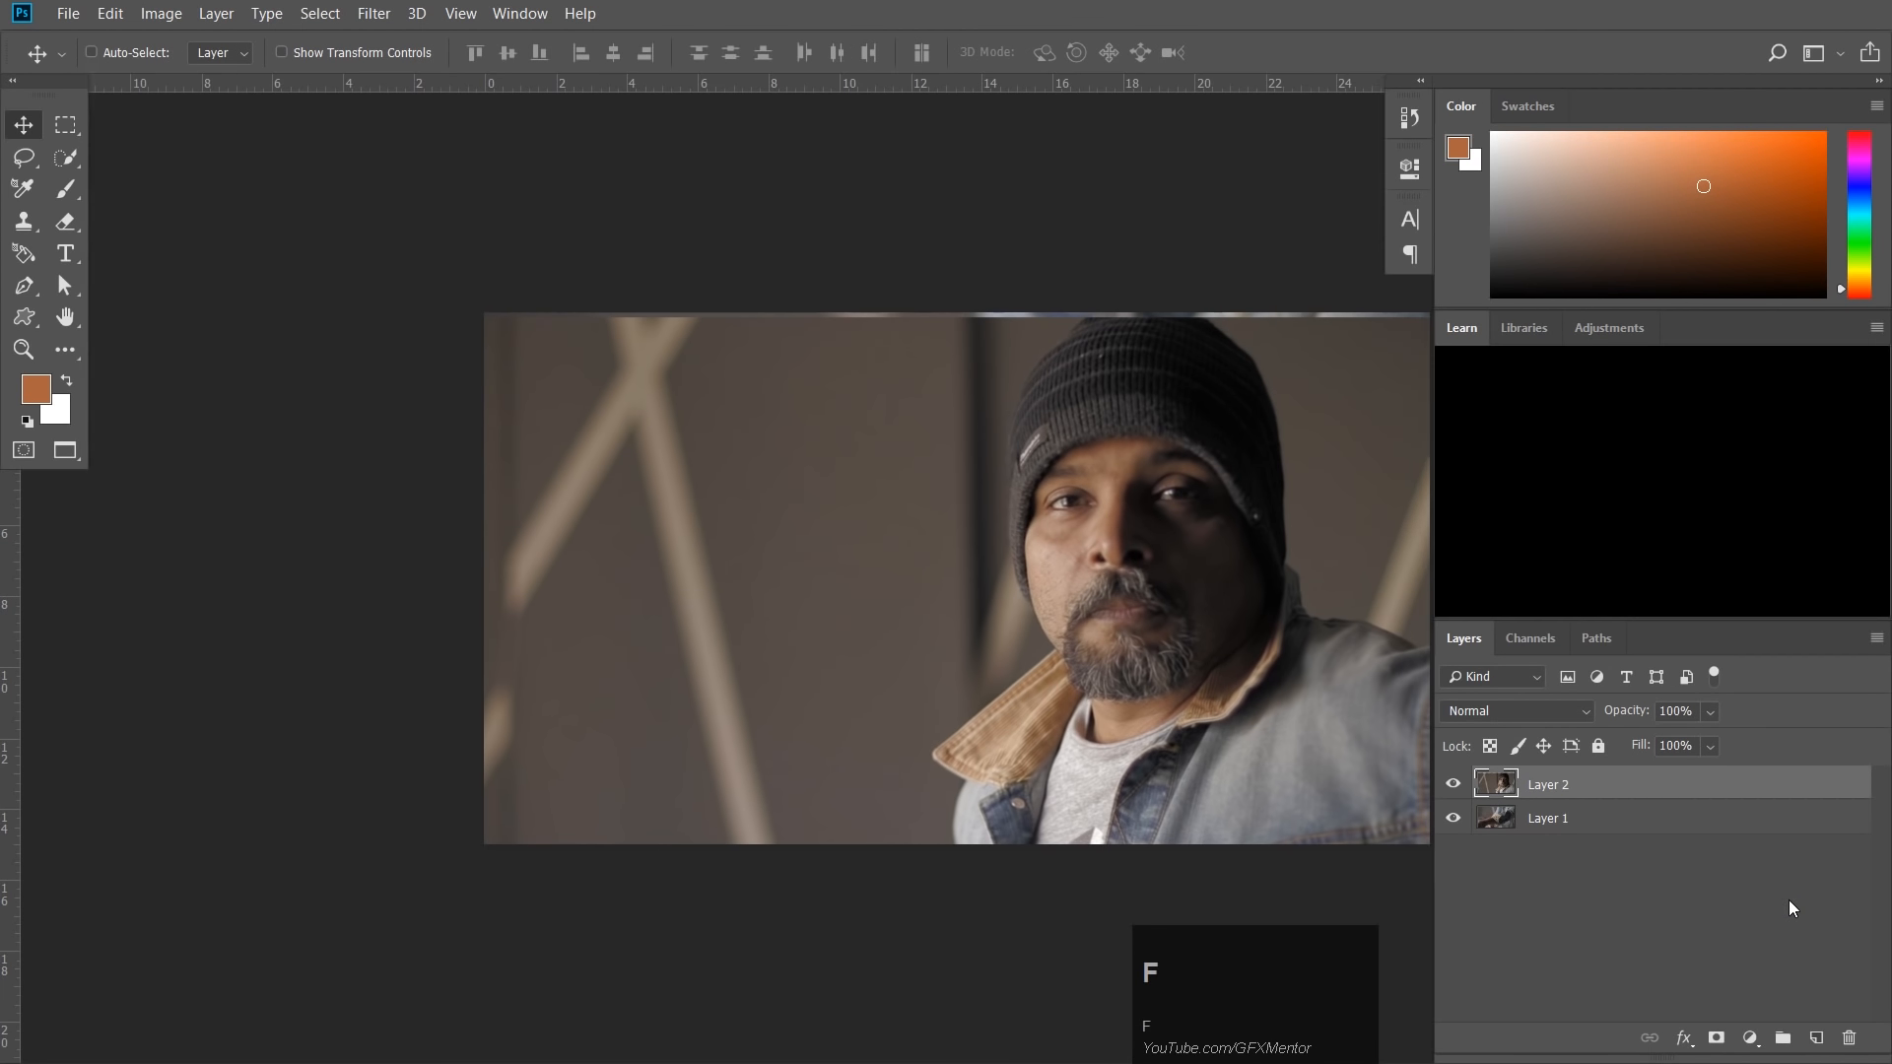
key(space)
drag(1254, 503, 973, 539)
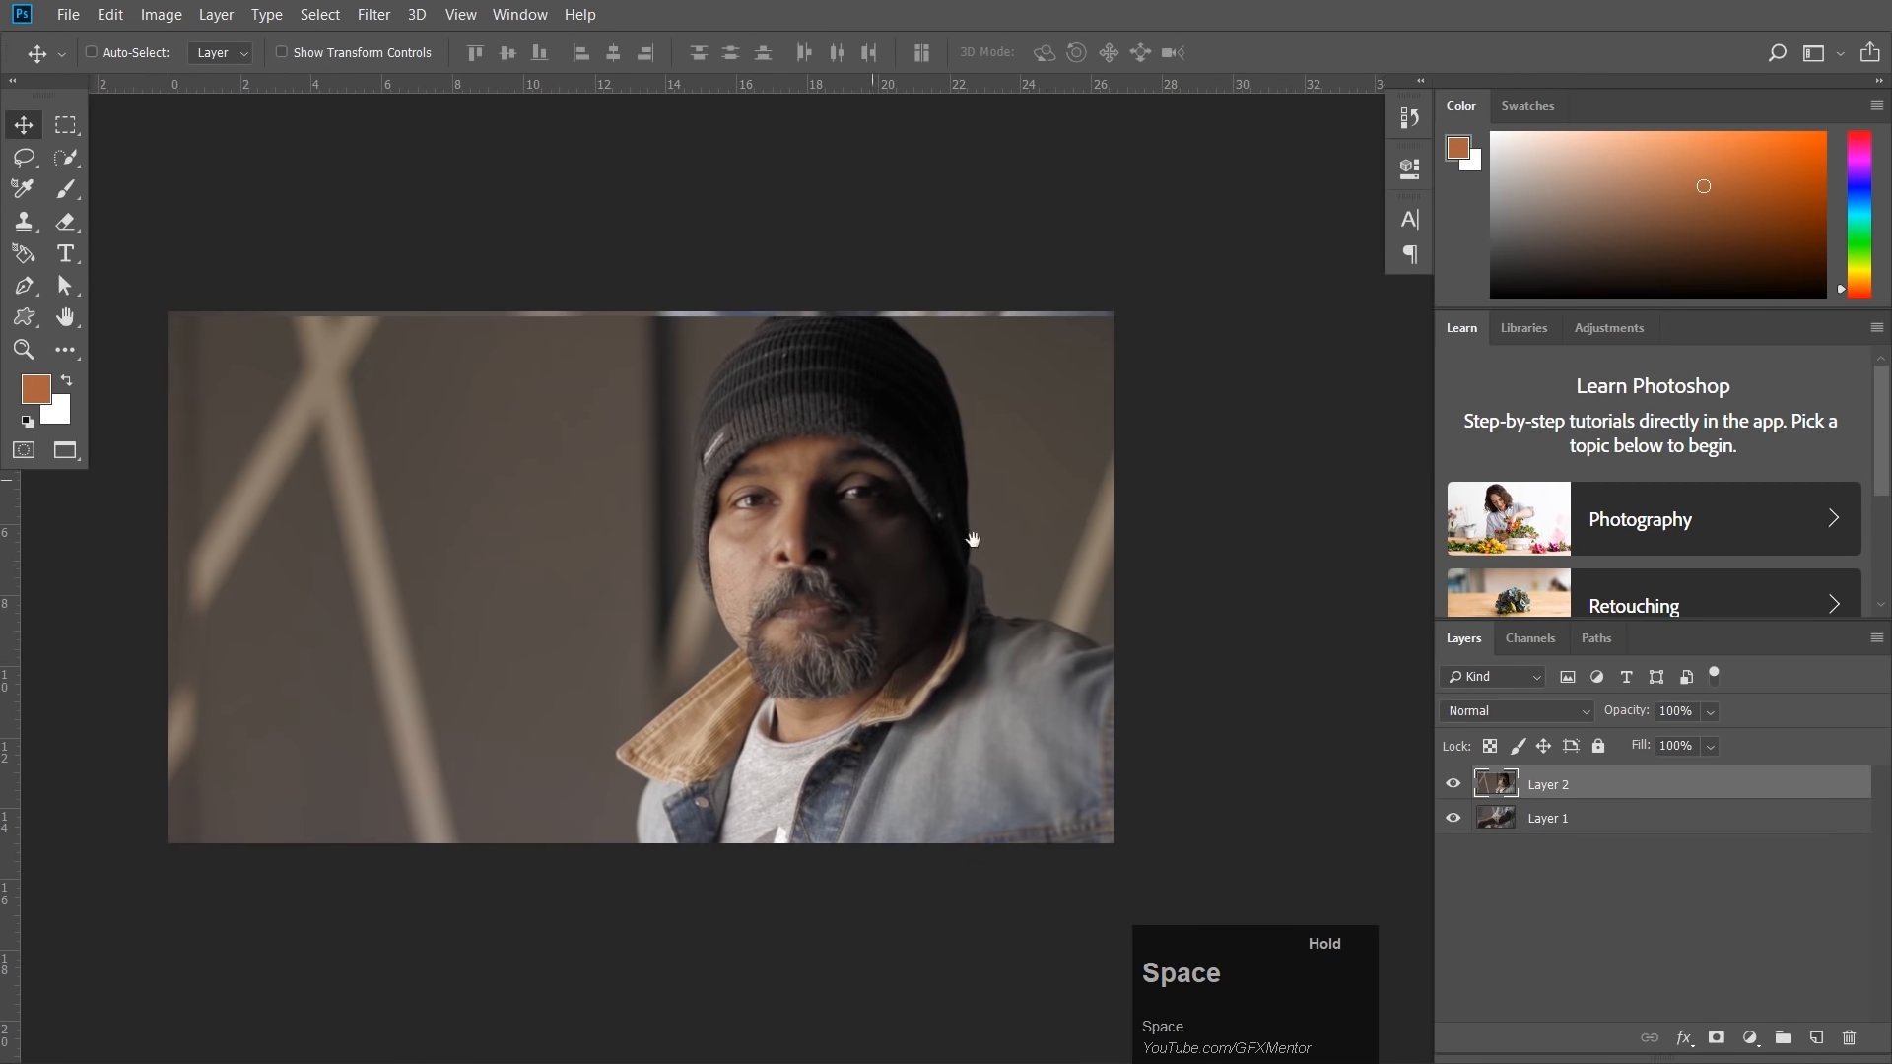
Hide Layer 2 and add a Selective Color adjustment layer at the top of the layer stack.
click(1750, 1038)
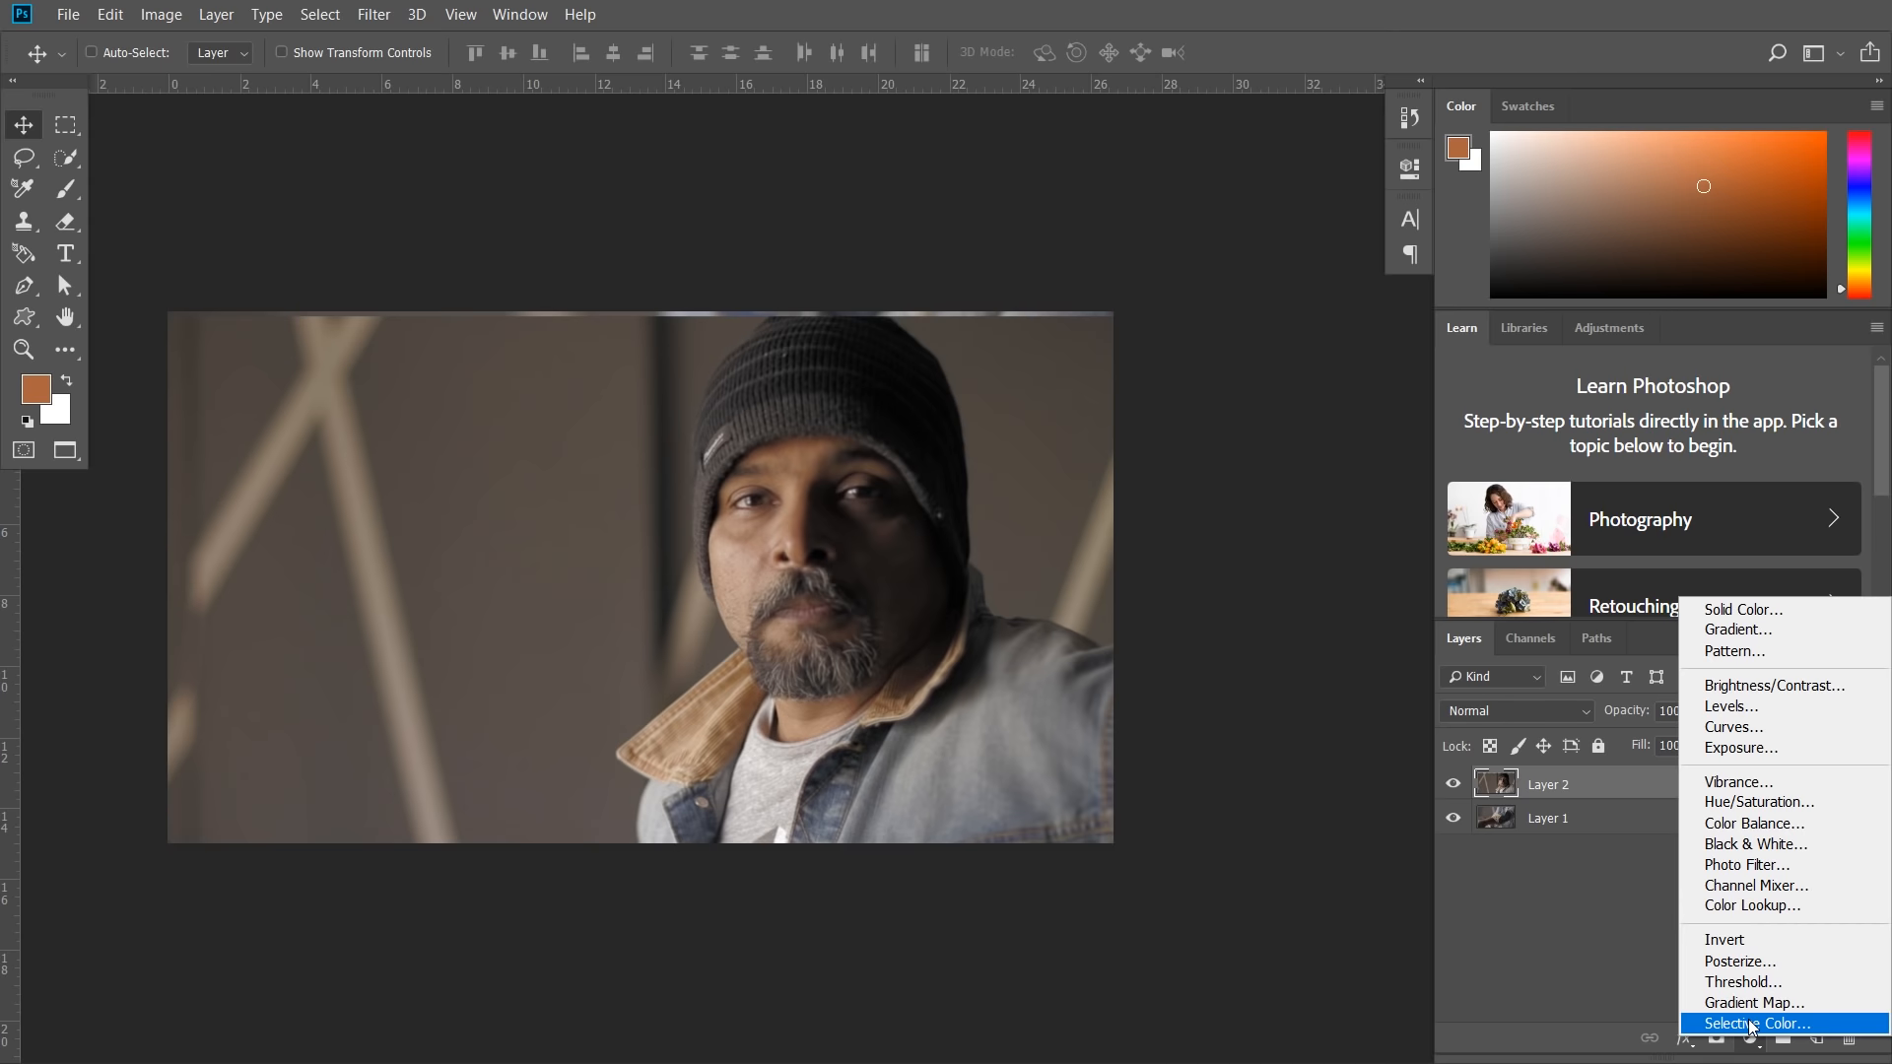
click(1751, 1025)
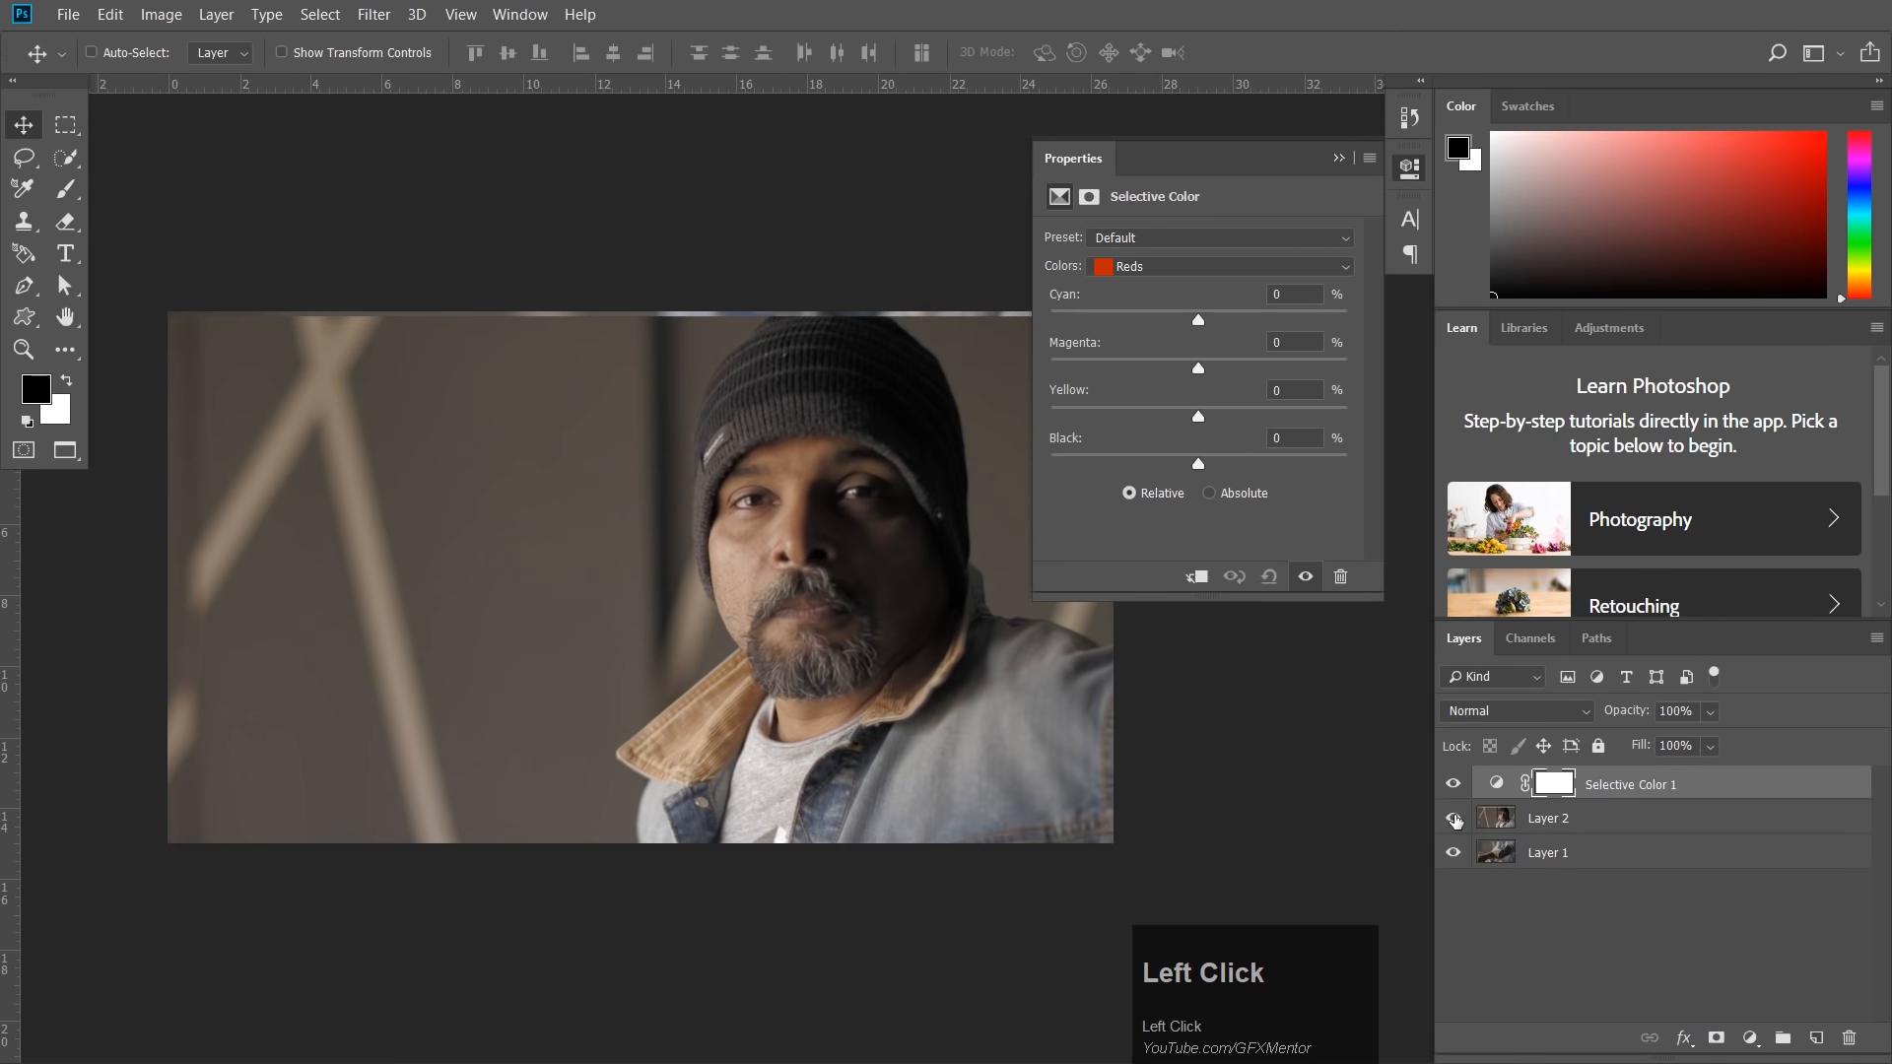
click(1454, 819)
drag(866, 549, 679, 495)
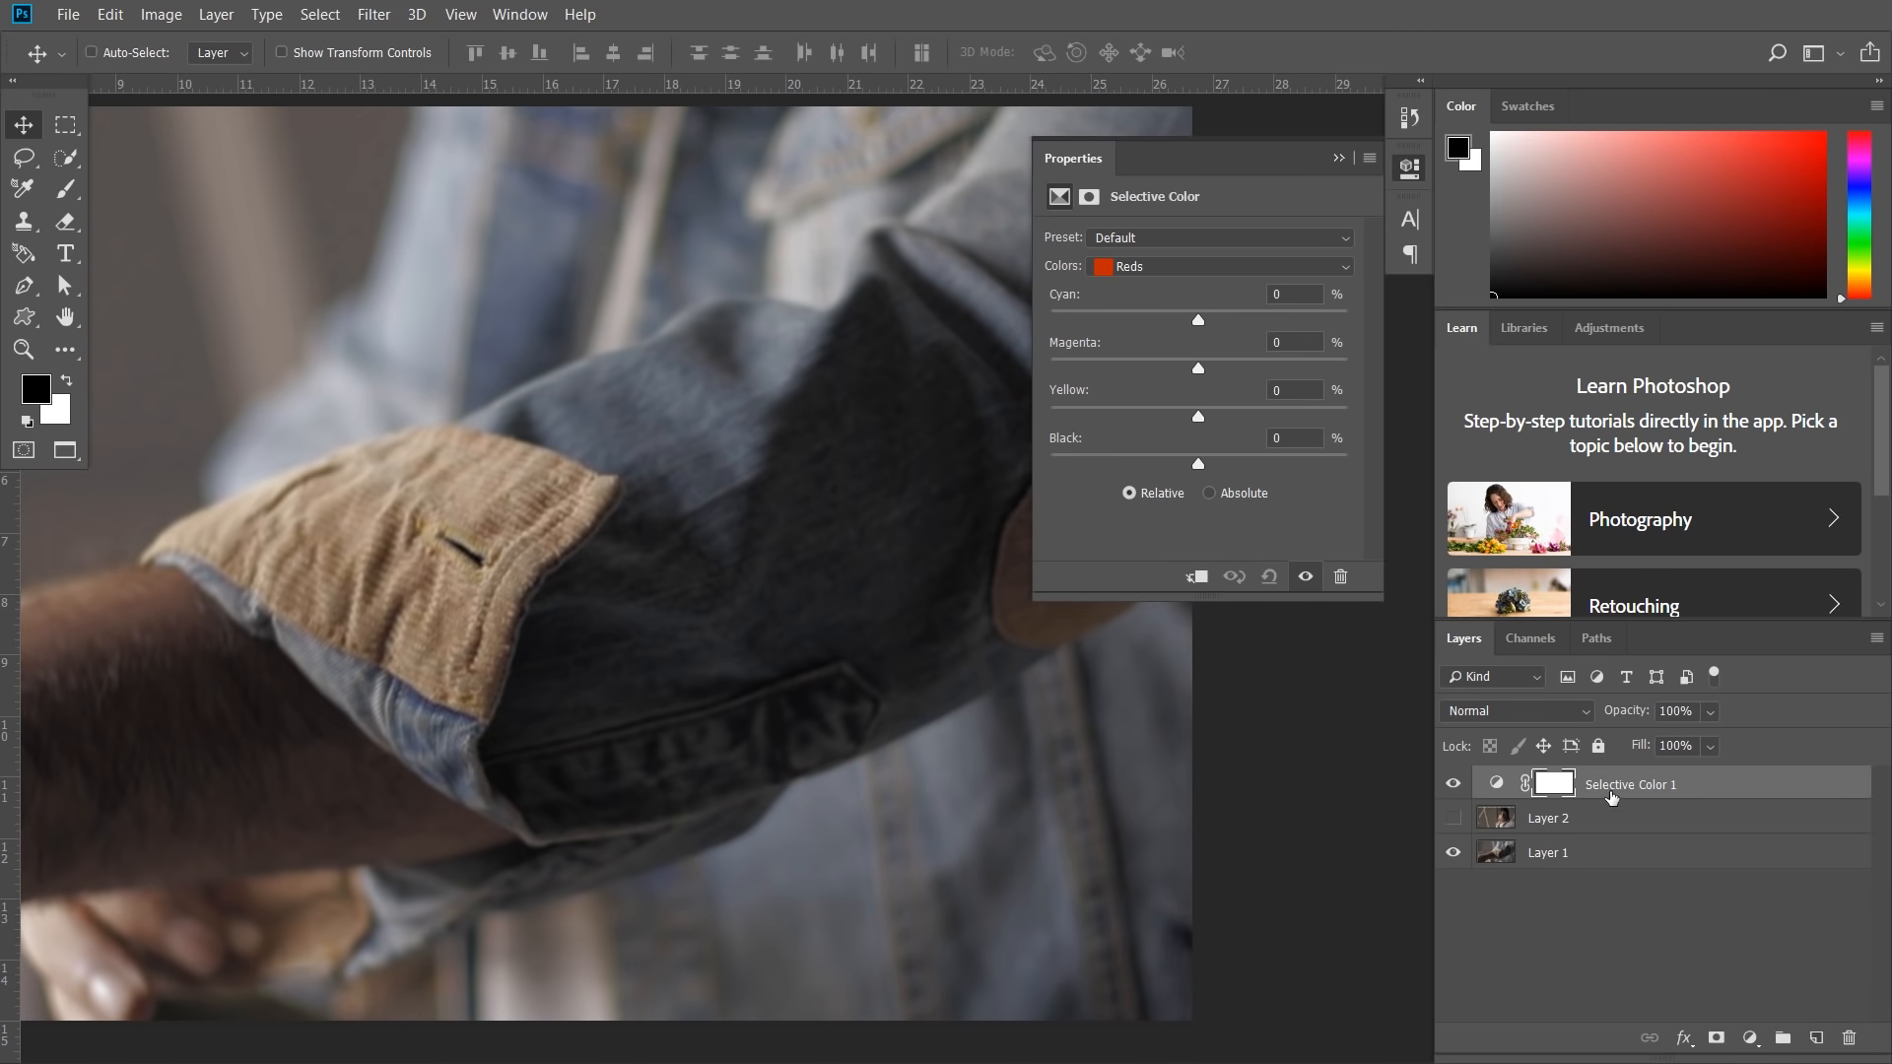
drag(1798, 795, 1845, 1042)
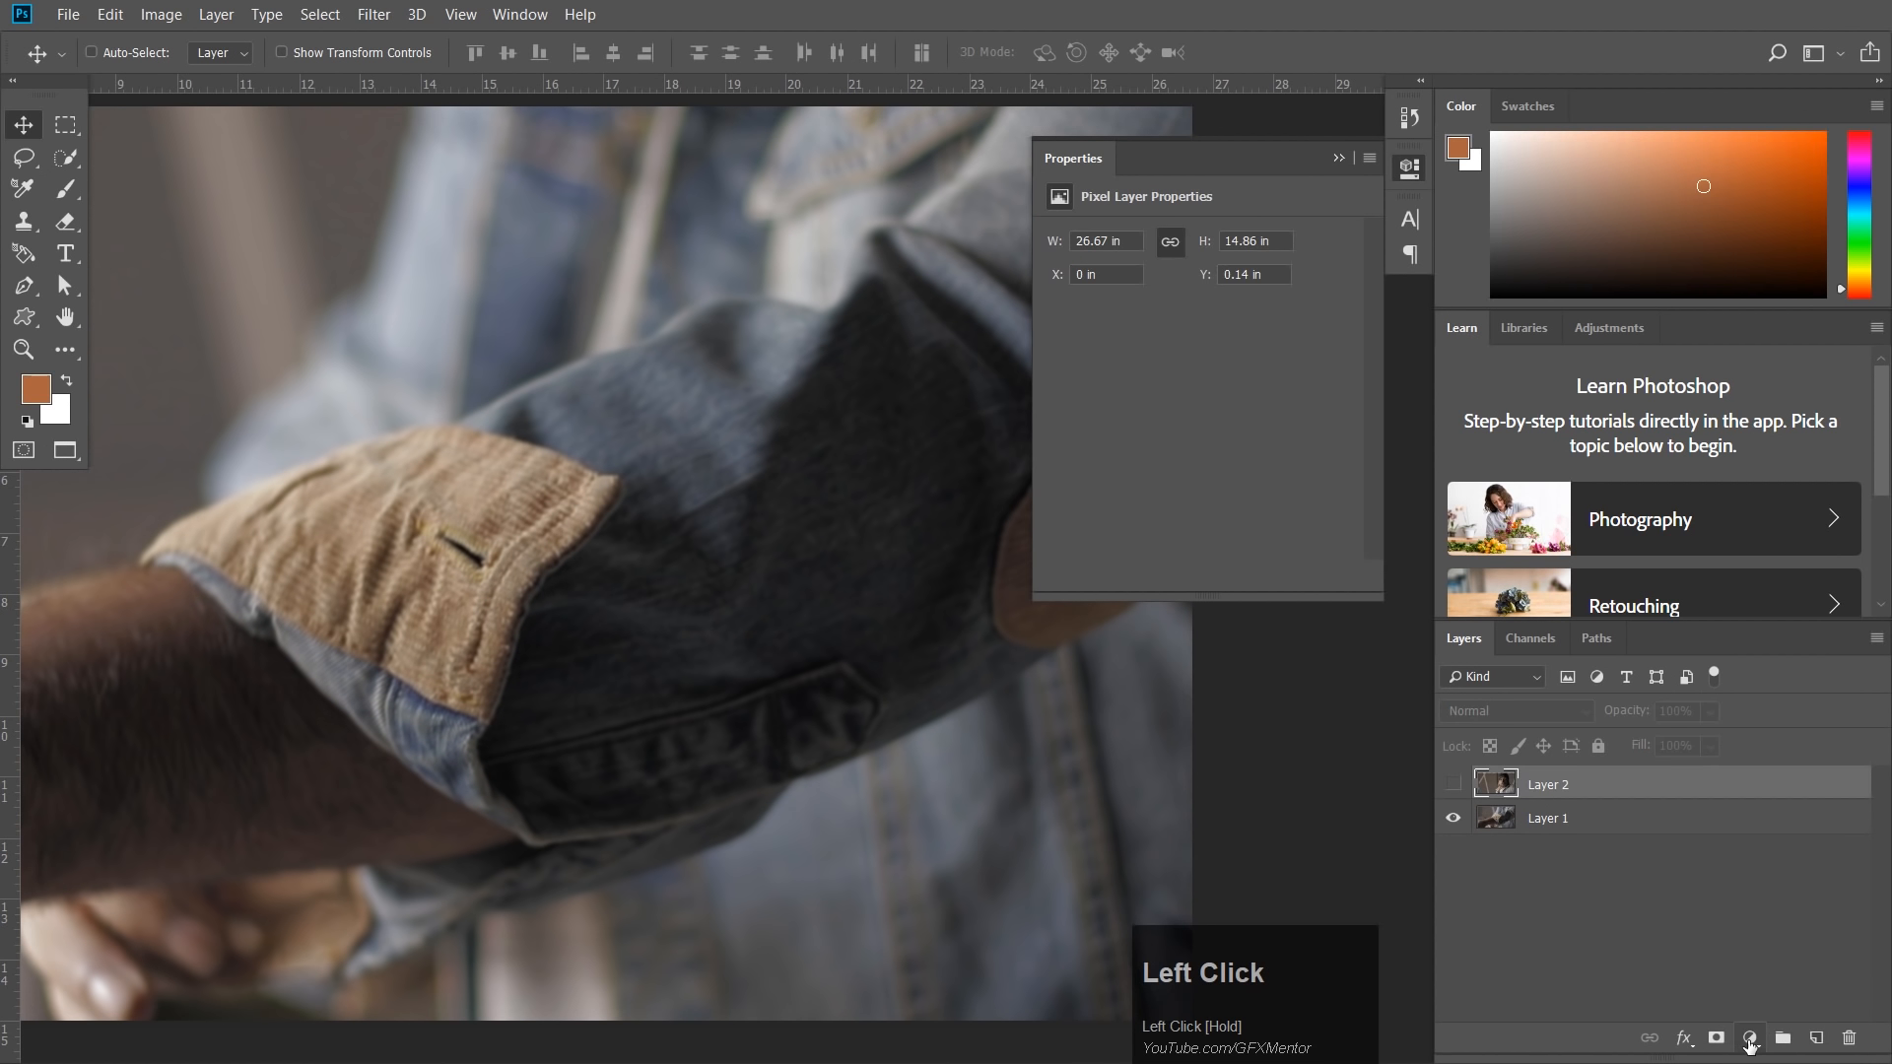
click(1751, 1040)
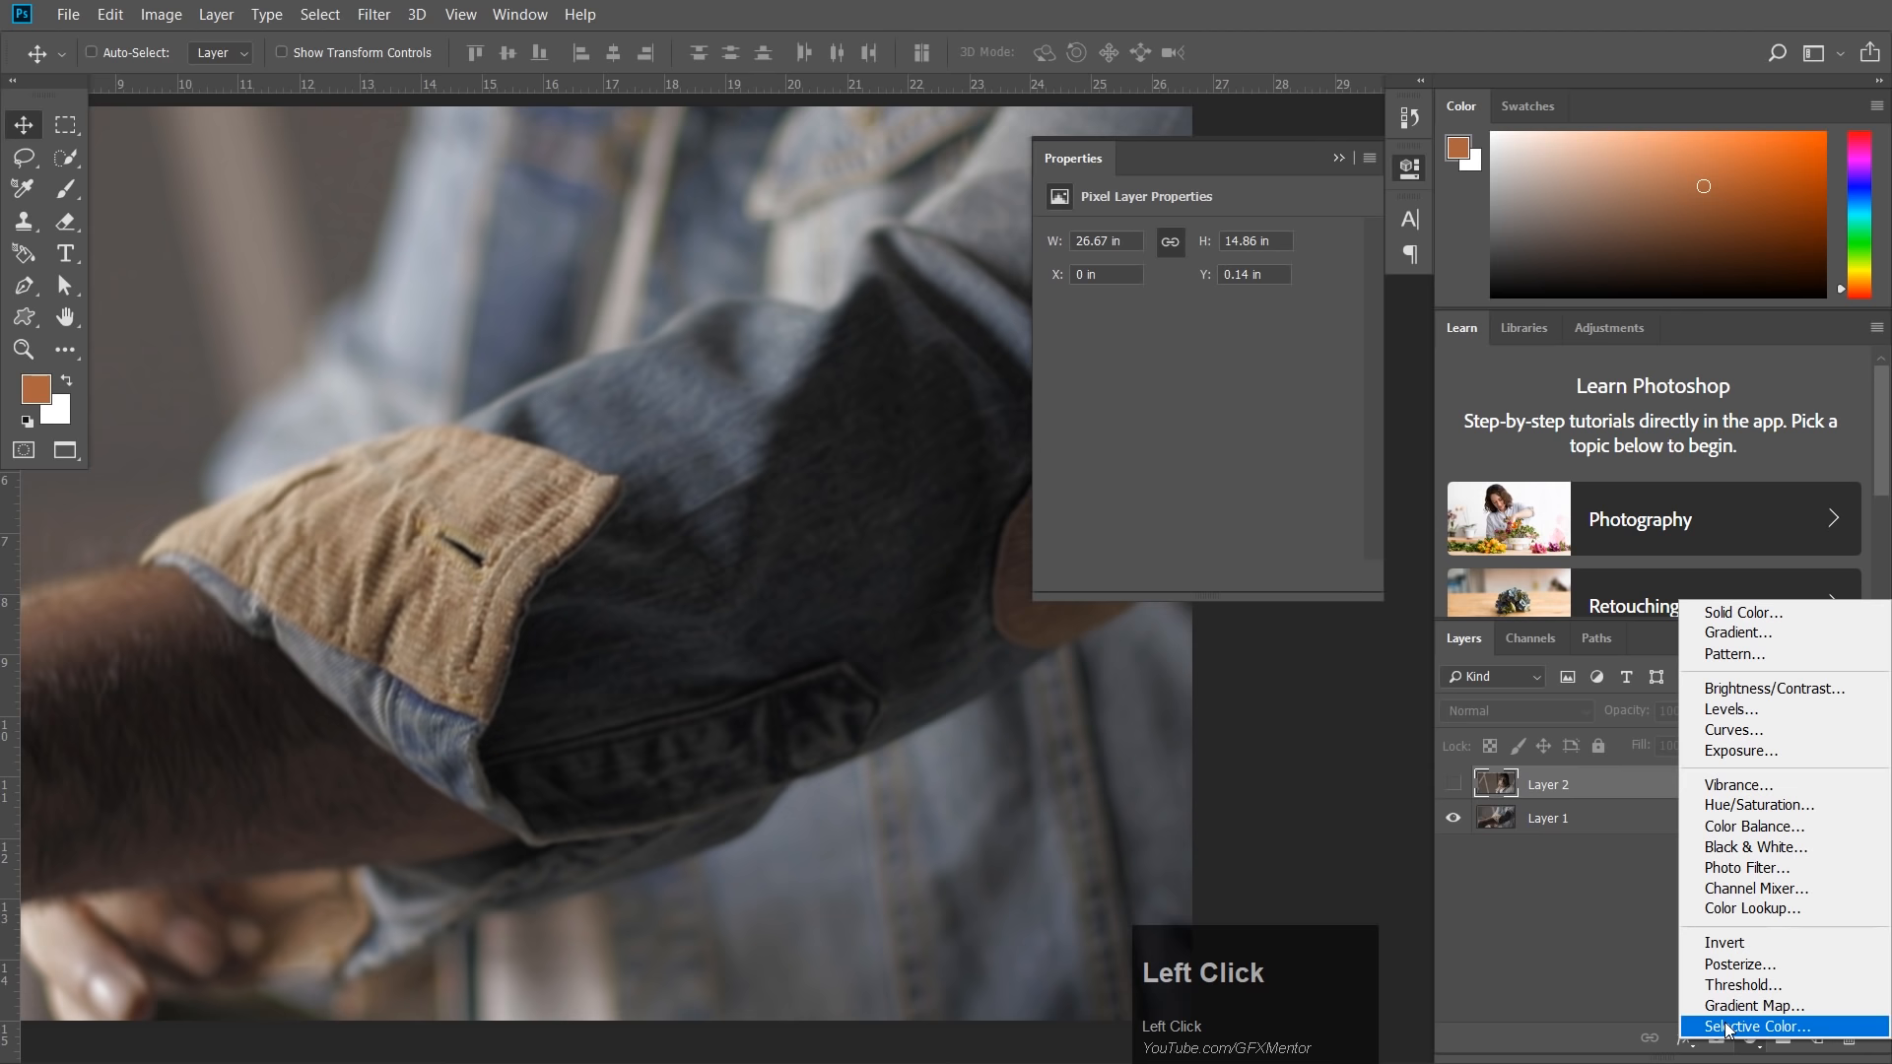
click(1727, 1027)
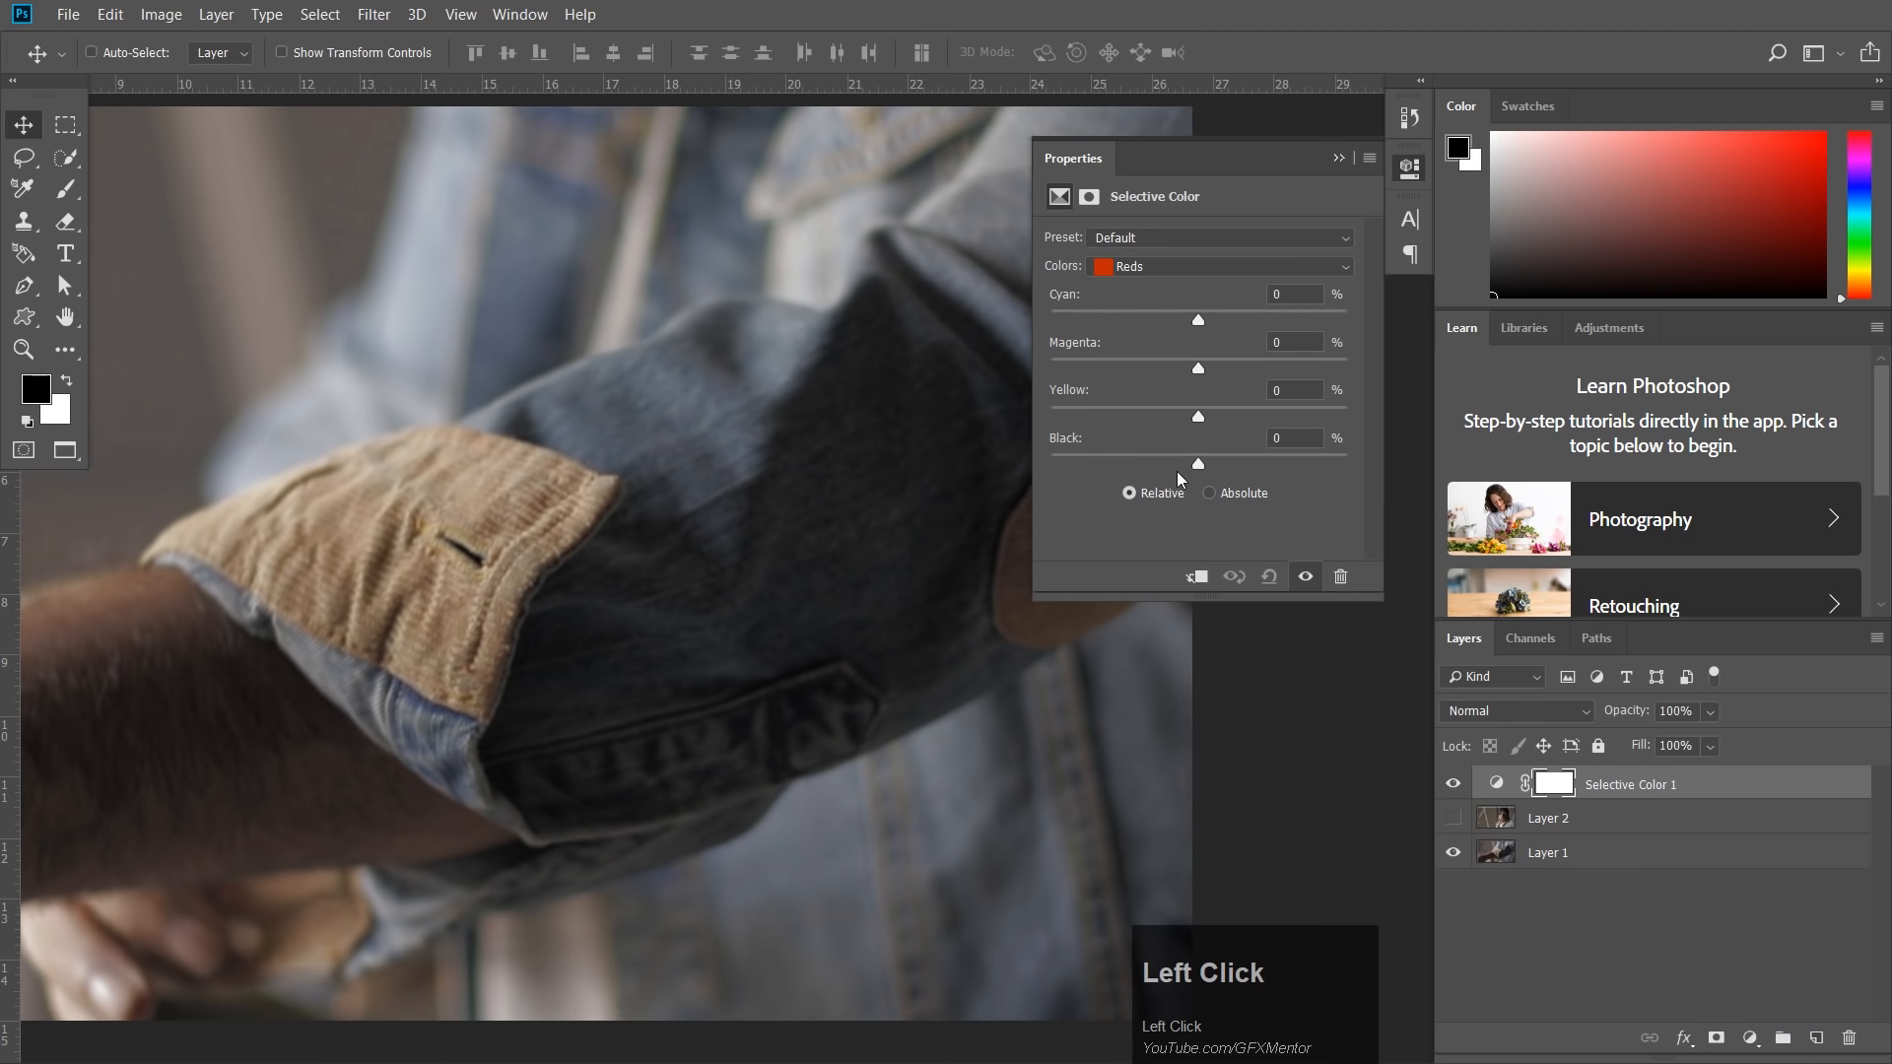
Raise Cyan and rebalance the other sliders in the Selective Color Cyans range, comparing the denim with and without the adjustment.
click(1170, 273)
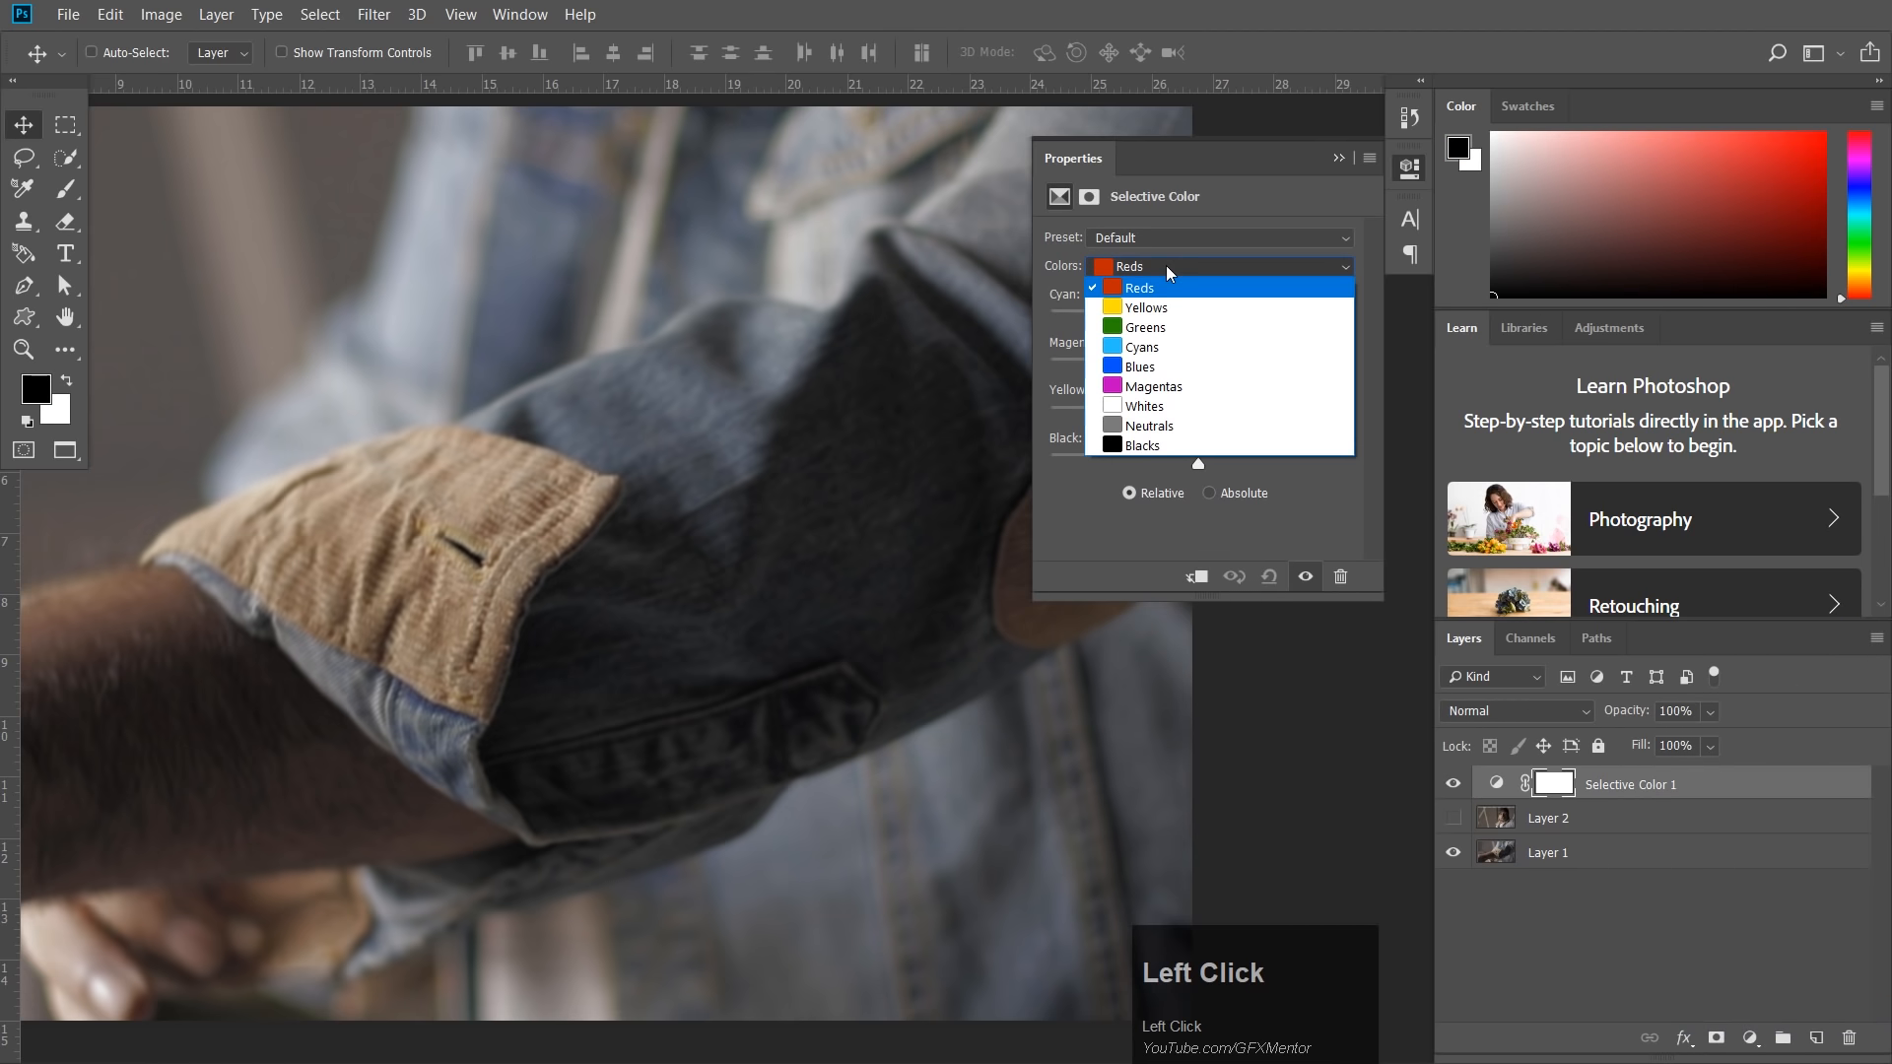
click(1156, 348)
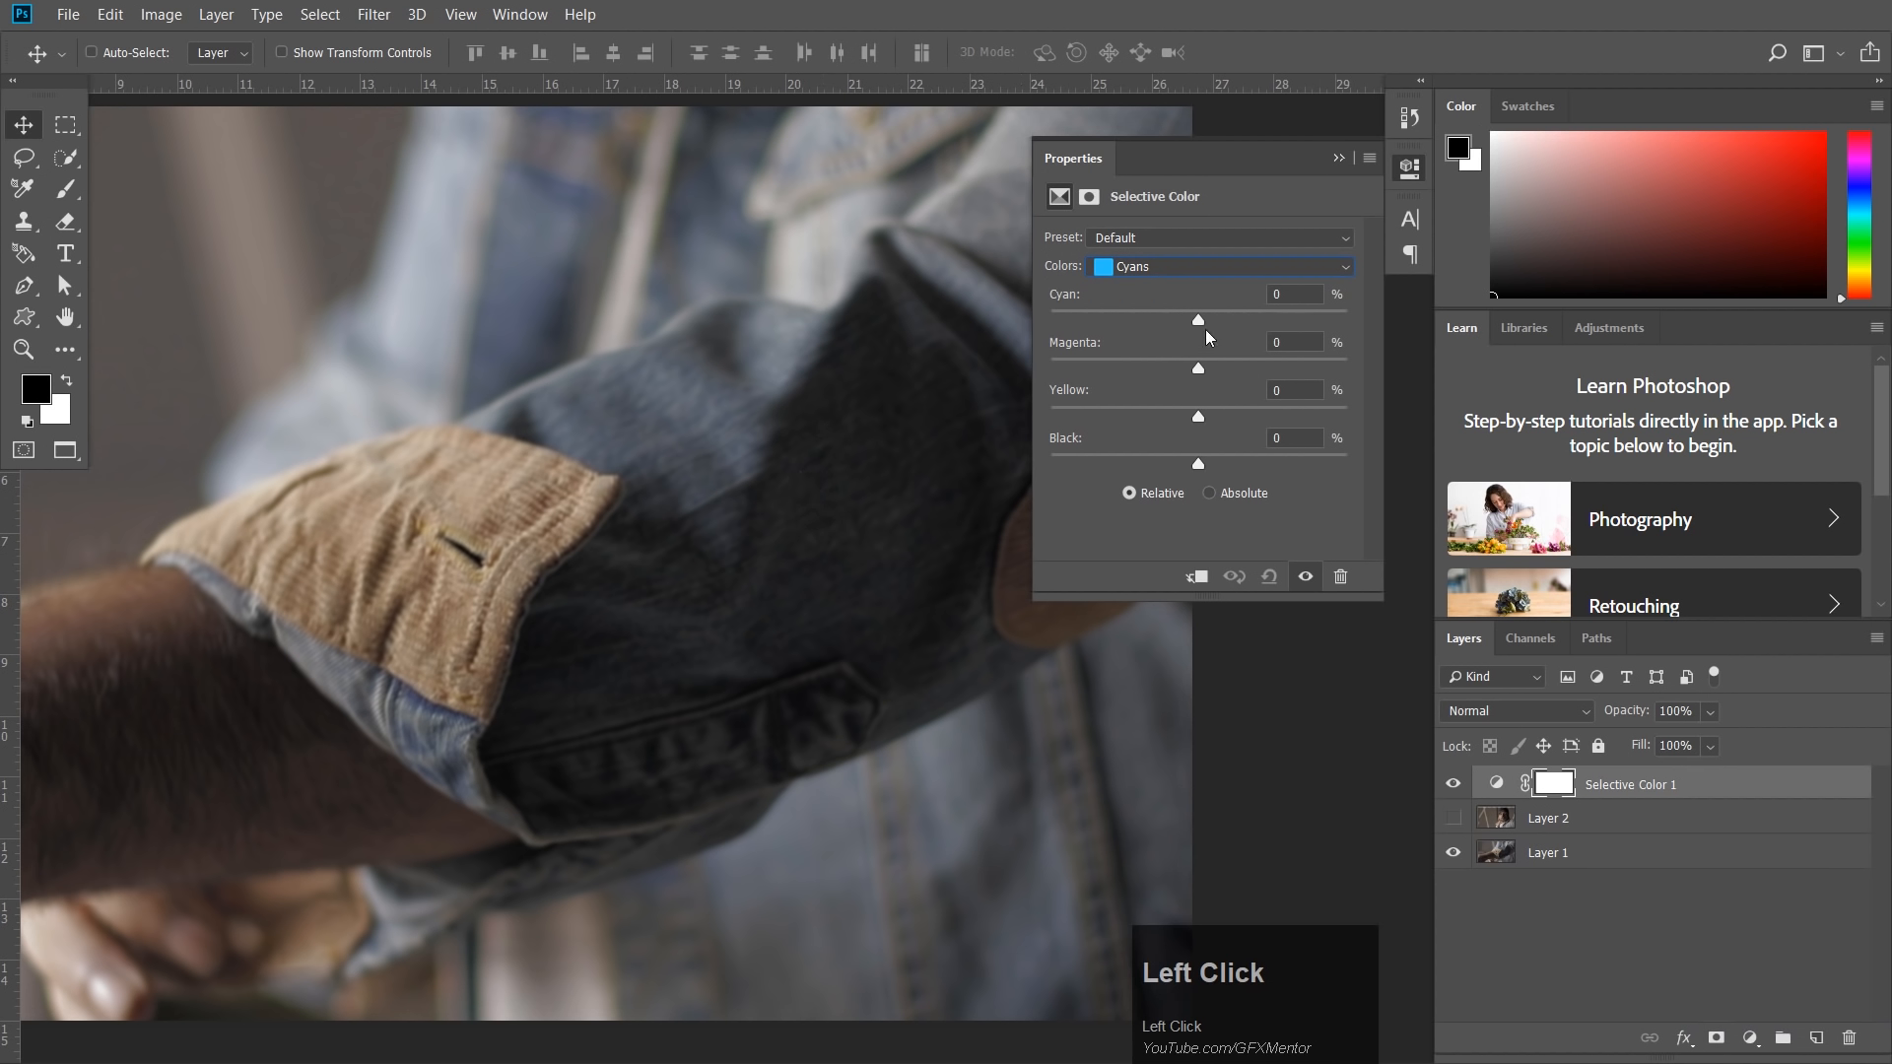
drag(1201, 328, 1259, 327)
drag(1202, 424, 1150, 377)
click(1452, 785)
click(1452, 785)
mouse_move(807, 512)
mouse_down()
mouse_move(857, 532)
mouse_move(839, 531)
mouse_up()
drag(810, 531, 828, 532)
Set the Selective Color Blues range to Cyan +81, Magenta -43 and Yellow +68.
click(1198, 273)
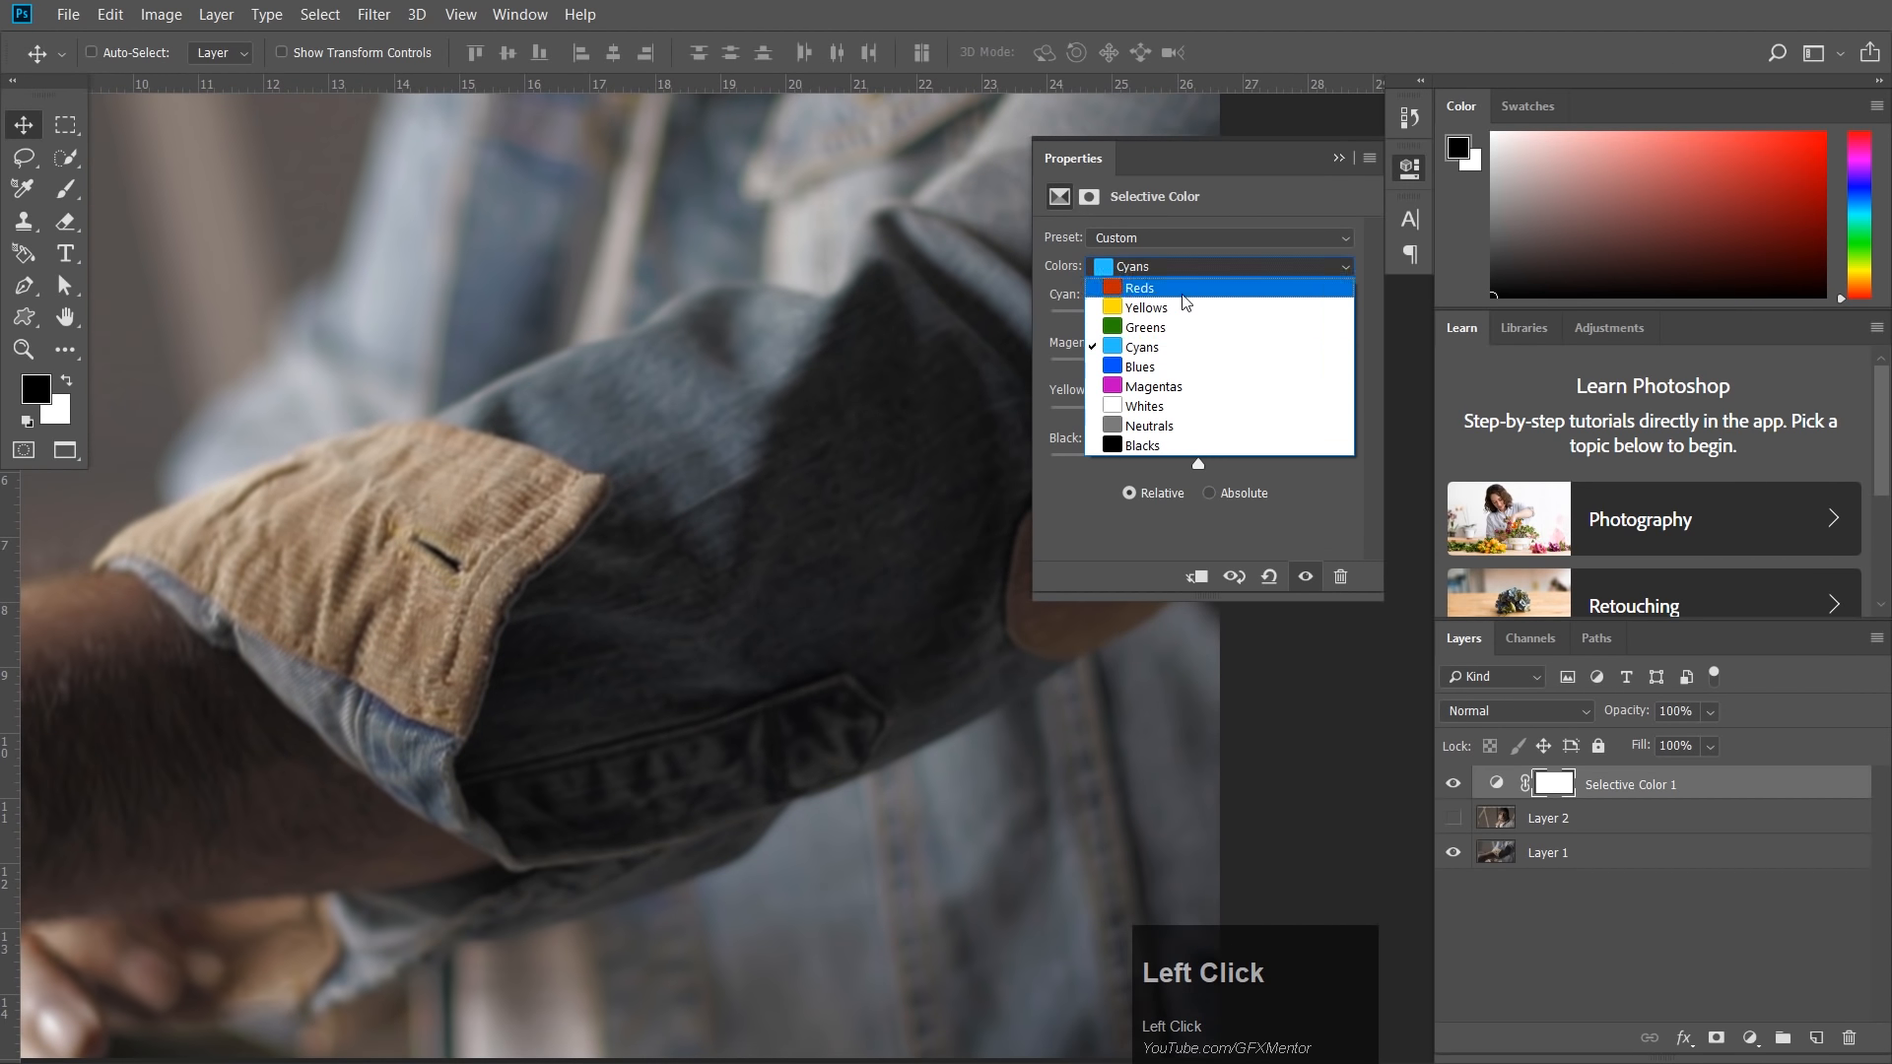
click(1167, 365)
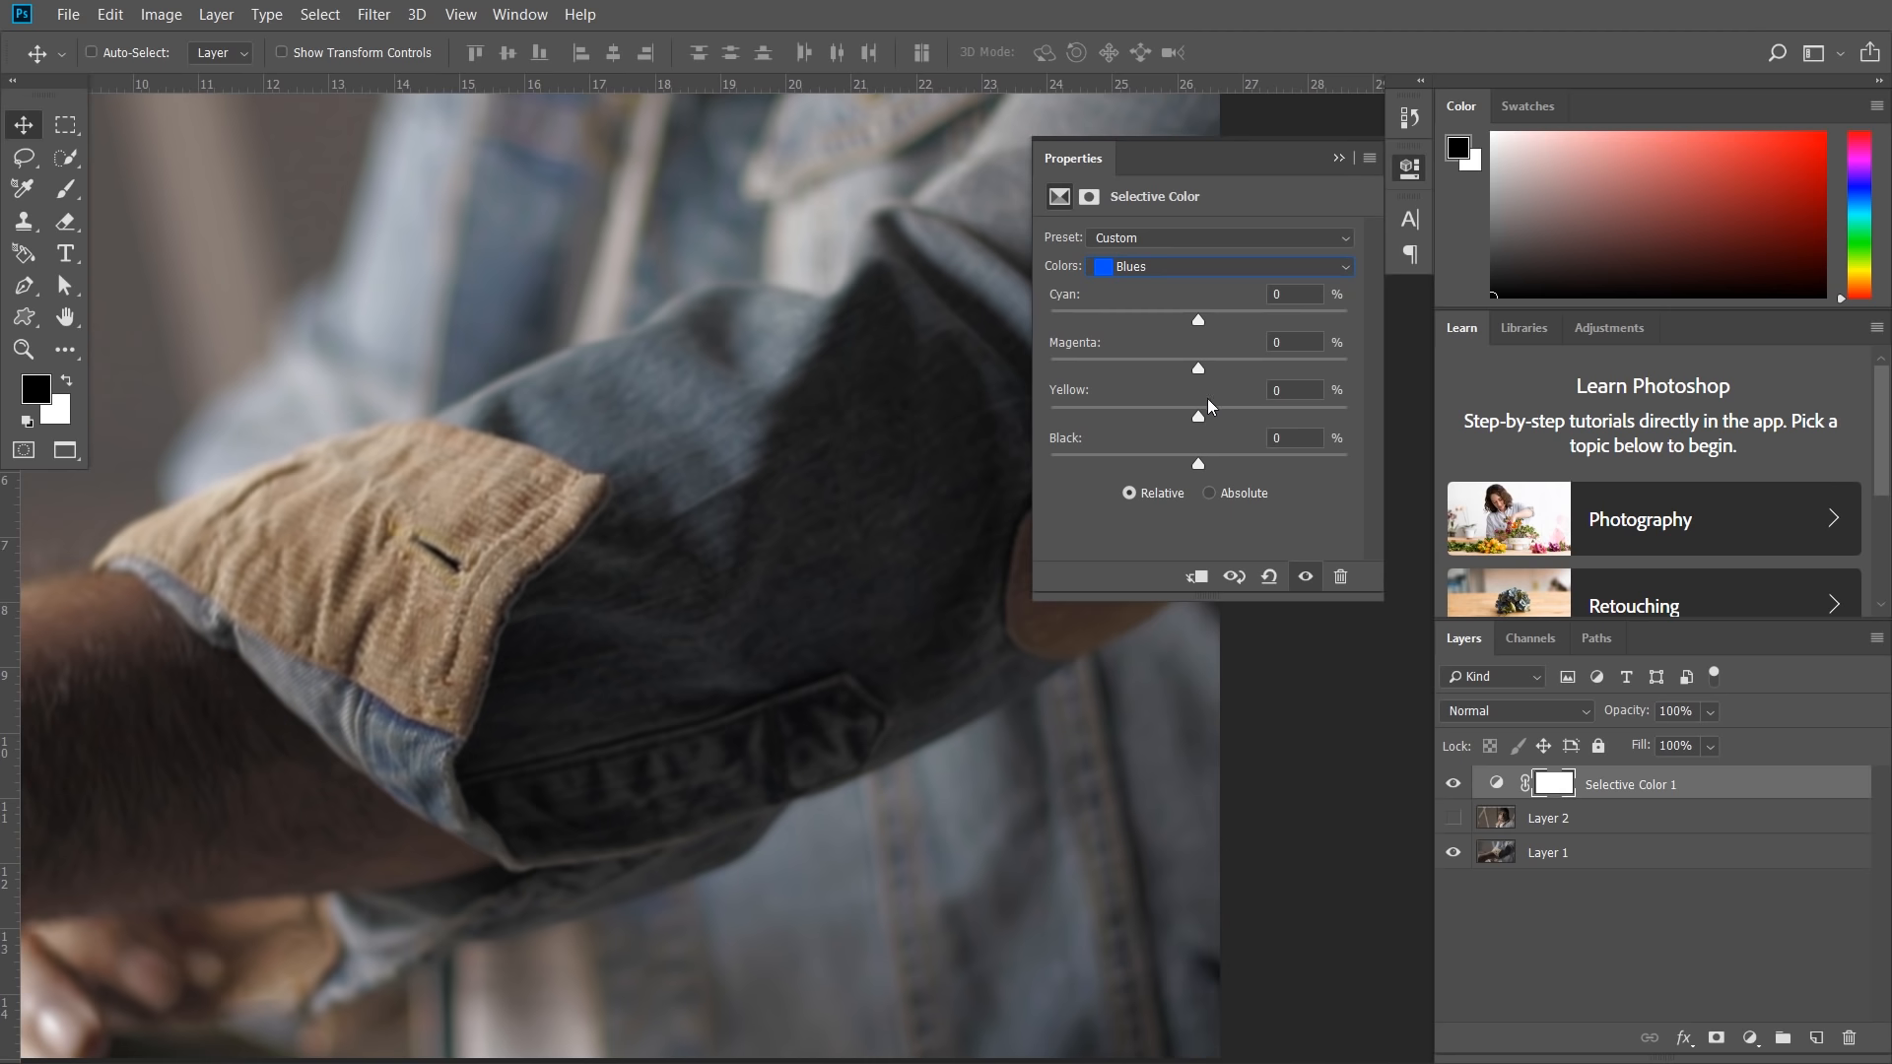
drag(1202, 320, 1319, 319)
drag(1193, 419, 1301, 419)
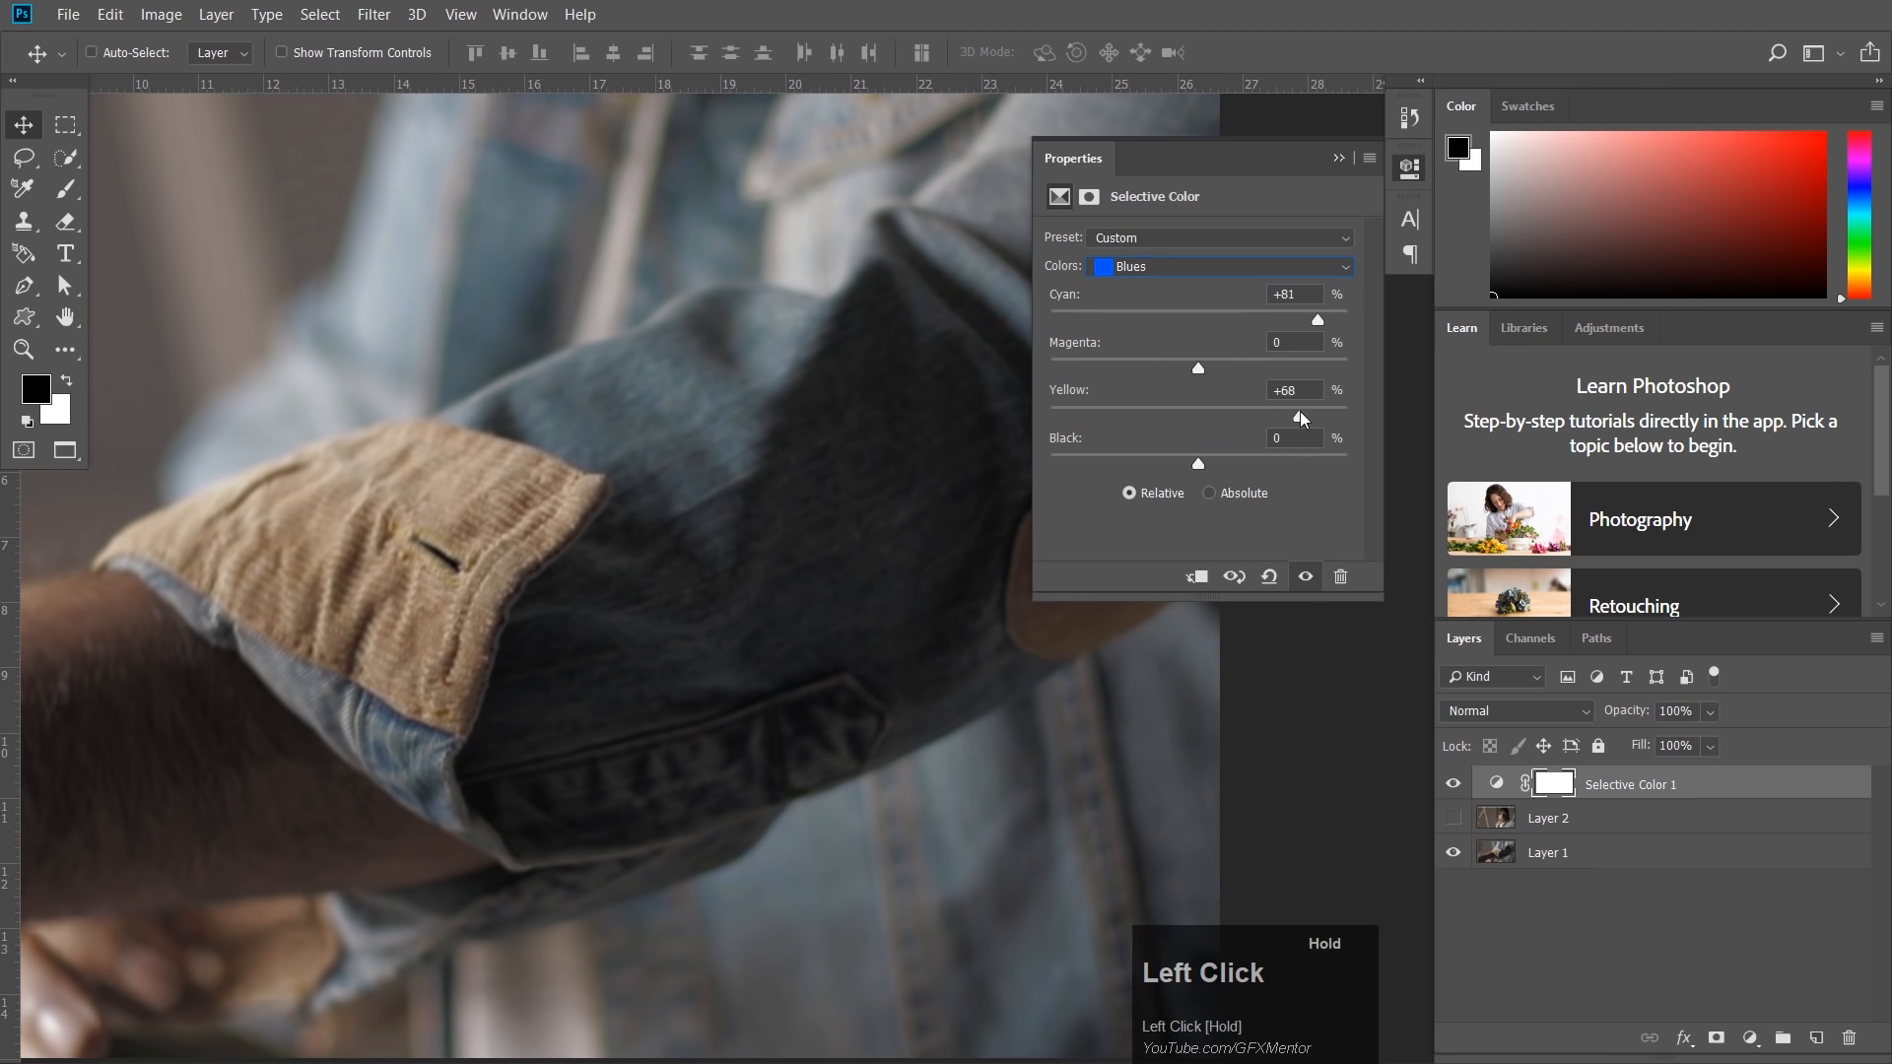
drag(1199, 368, 1133, 369)
Compare the arm shot with and without the Selective Color adjustment, both at full frame and close up.
drag(849, 393, 715, 310)
drag(832, 421, 853, 520)
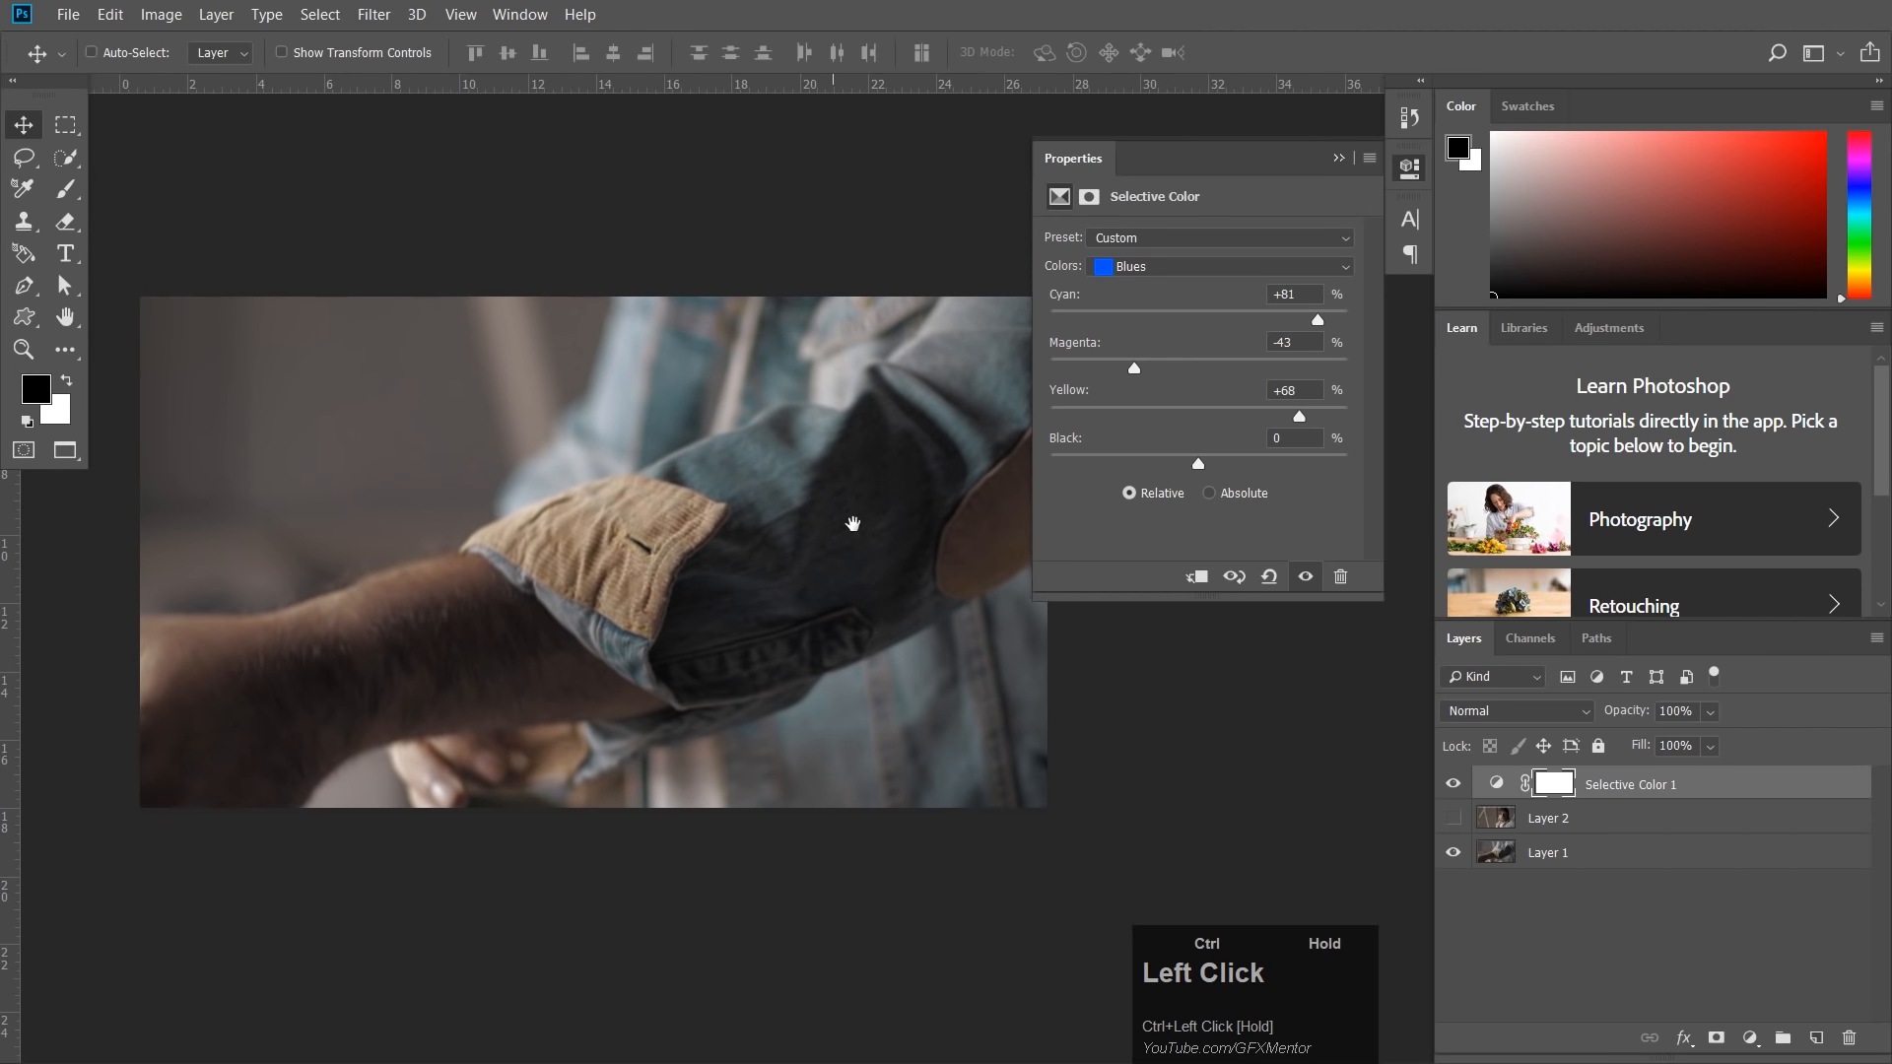
ctrl+click(1453, 786)
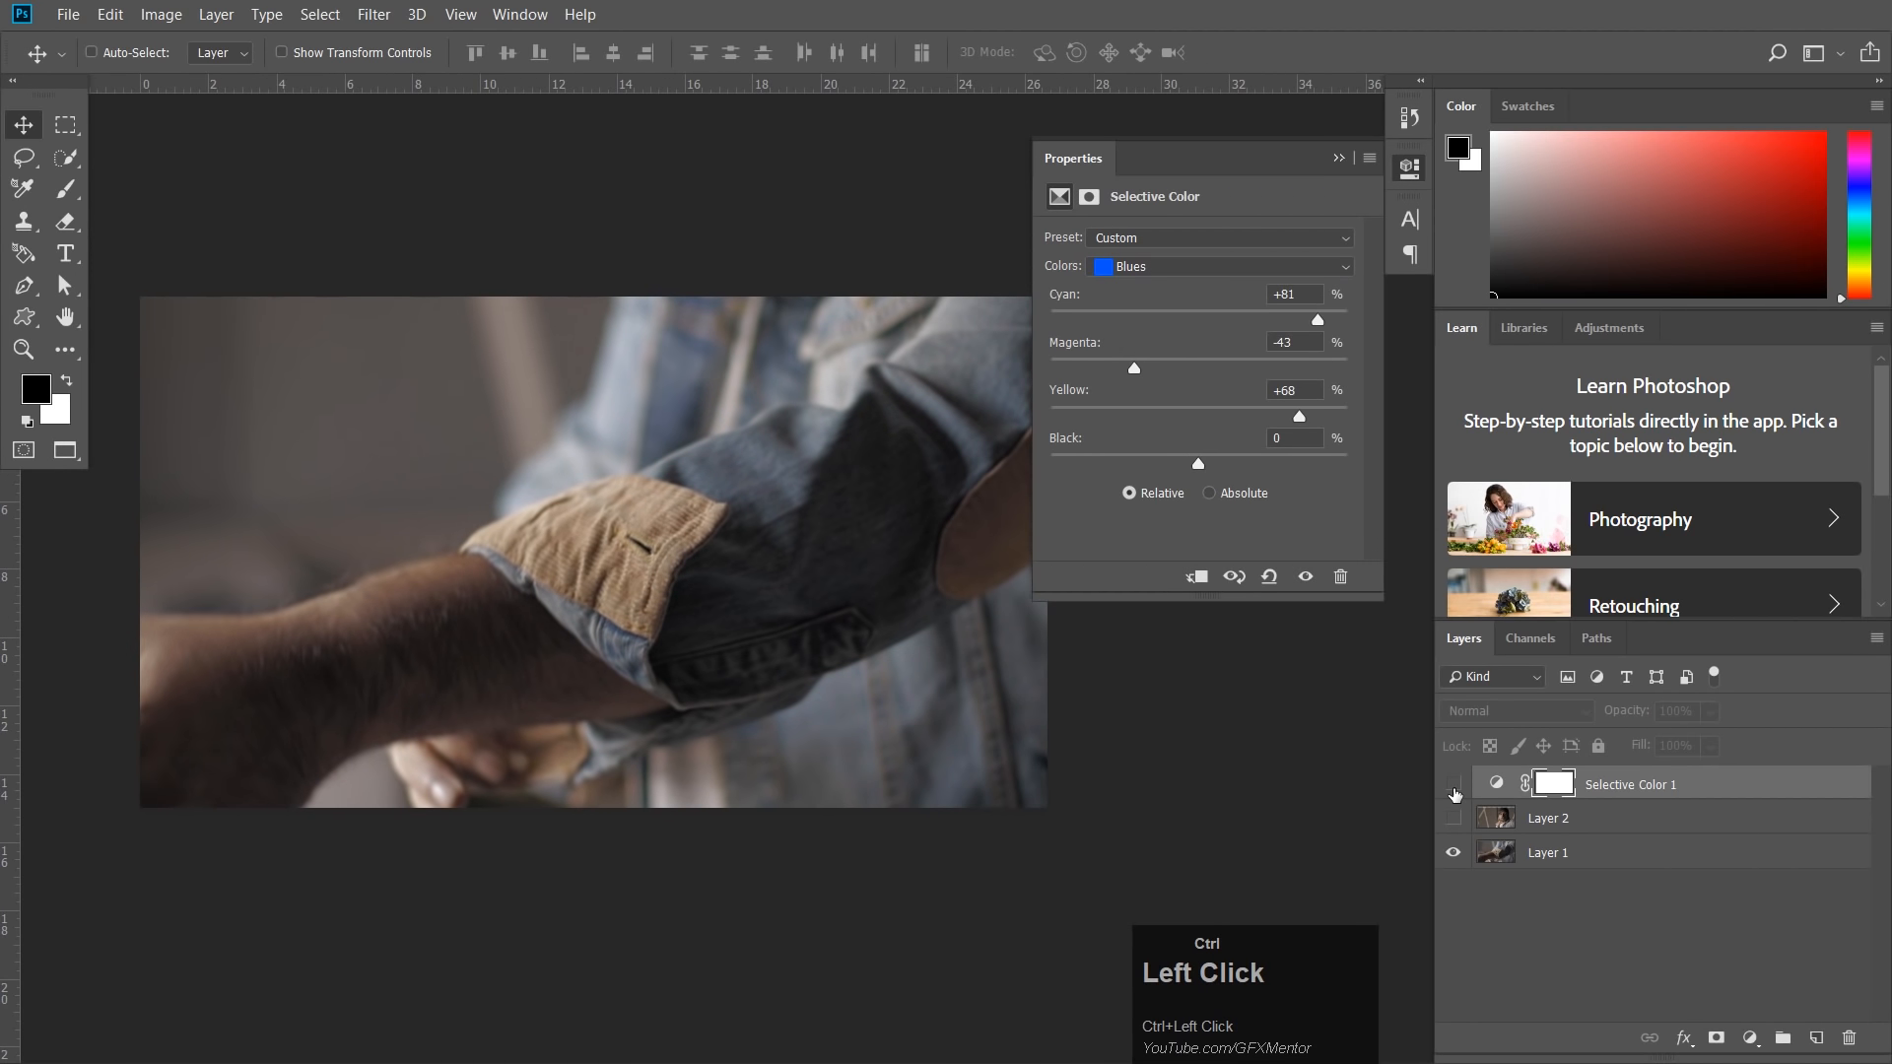
ctrl+click(955, 490)
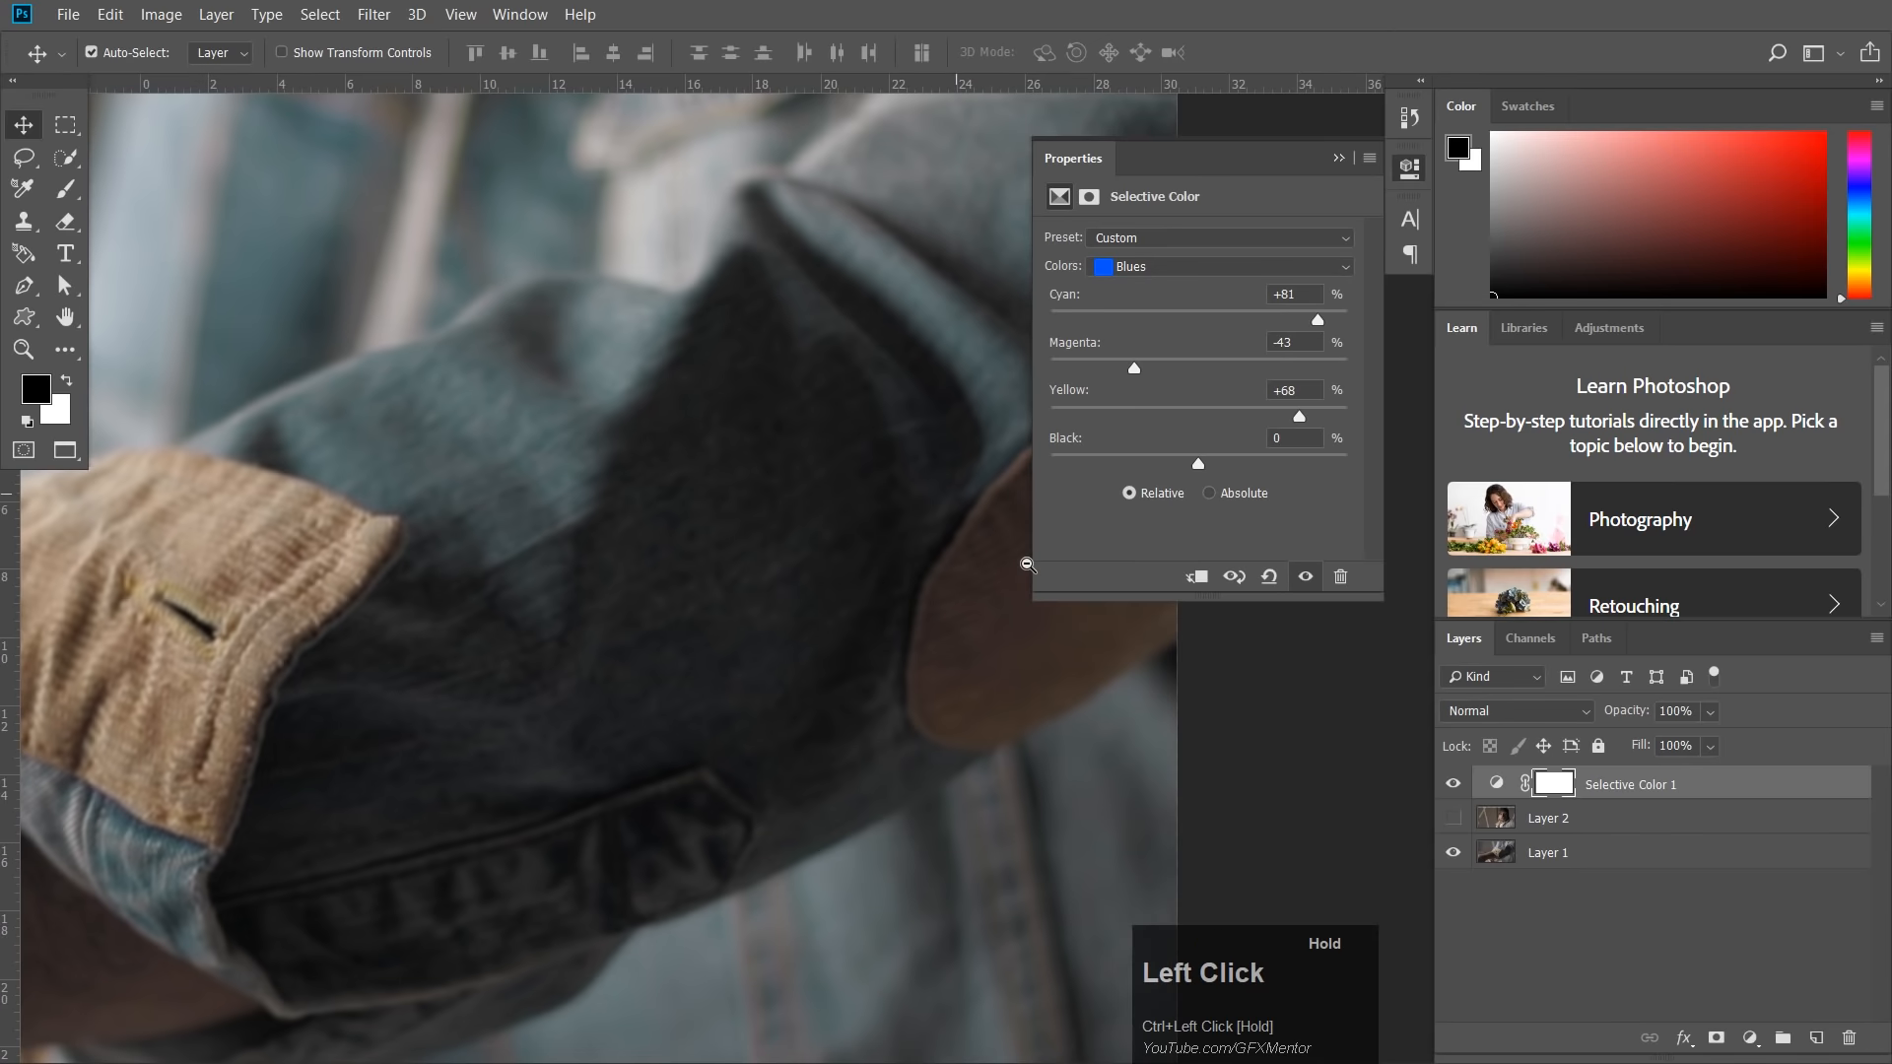
click(1454, 785)
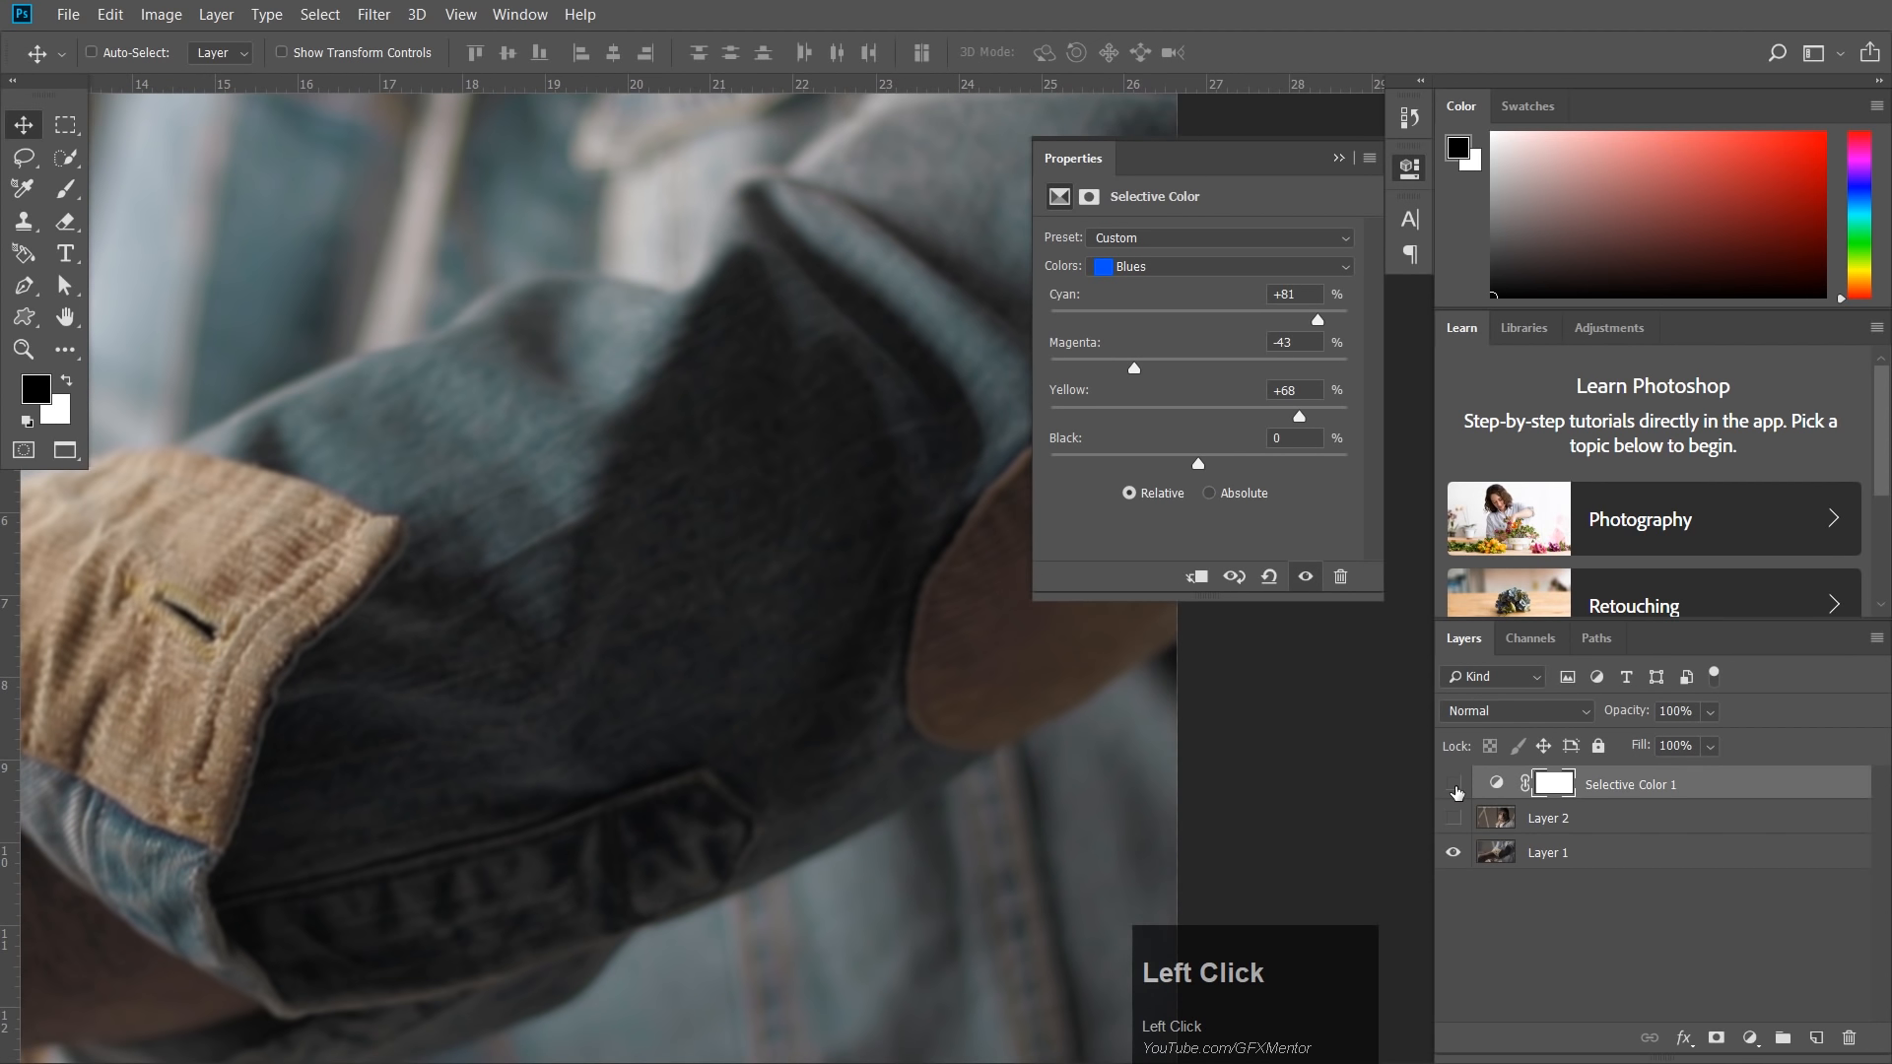
click(1454, 785)
drag(900, 572, 639, 370)
drag(663, 443, 716, 450)
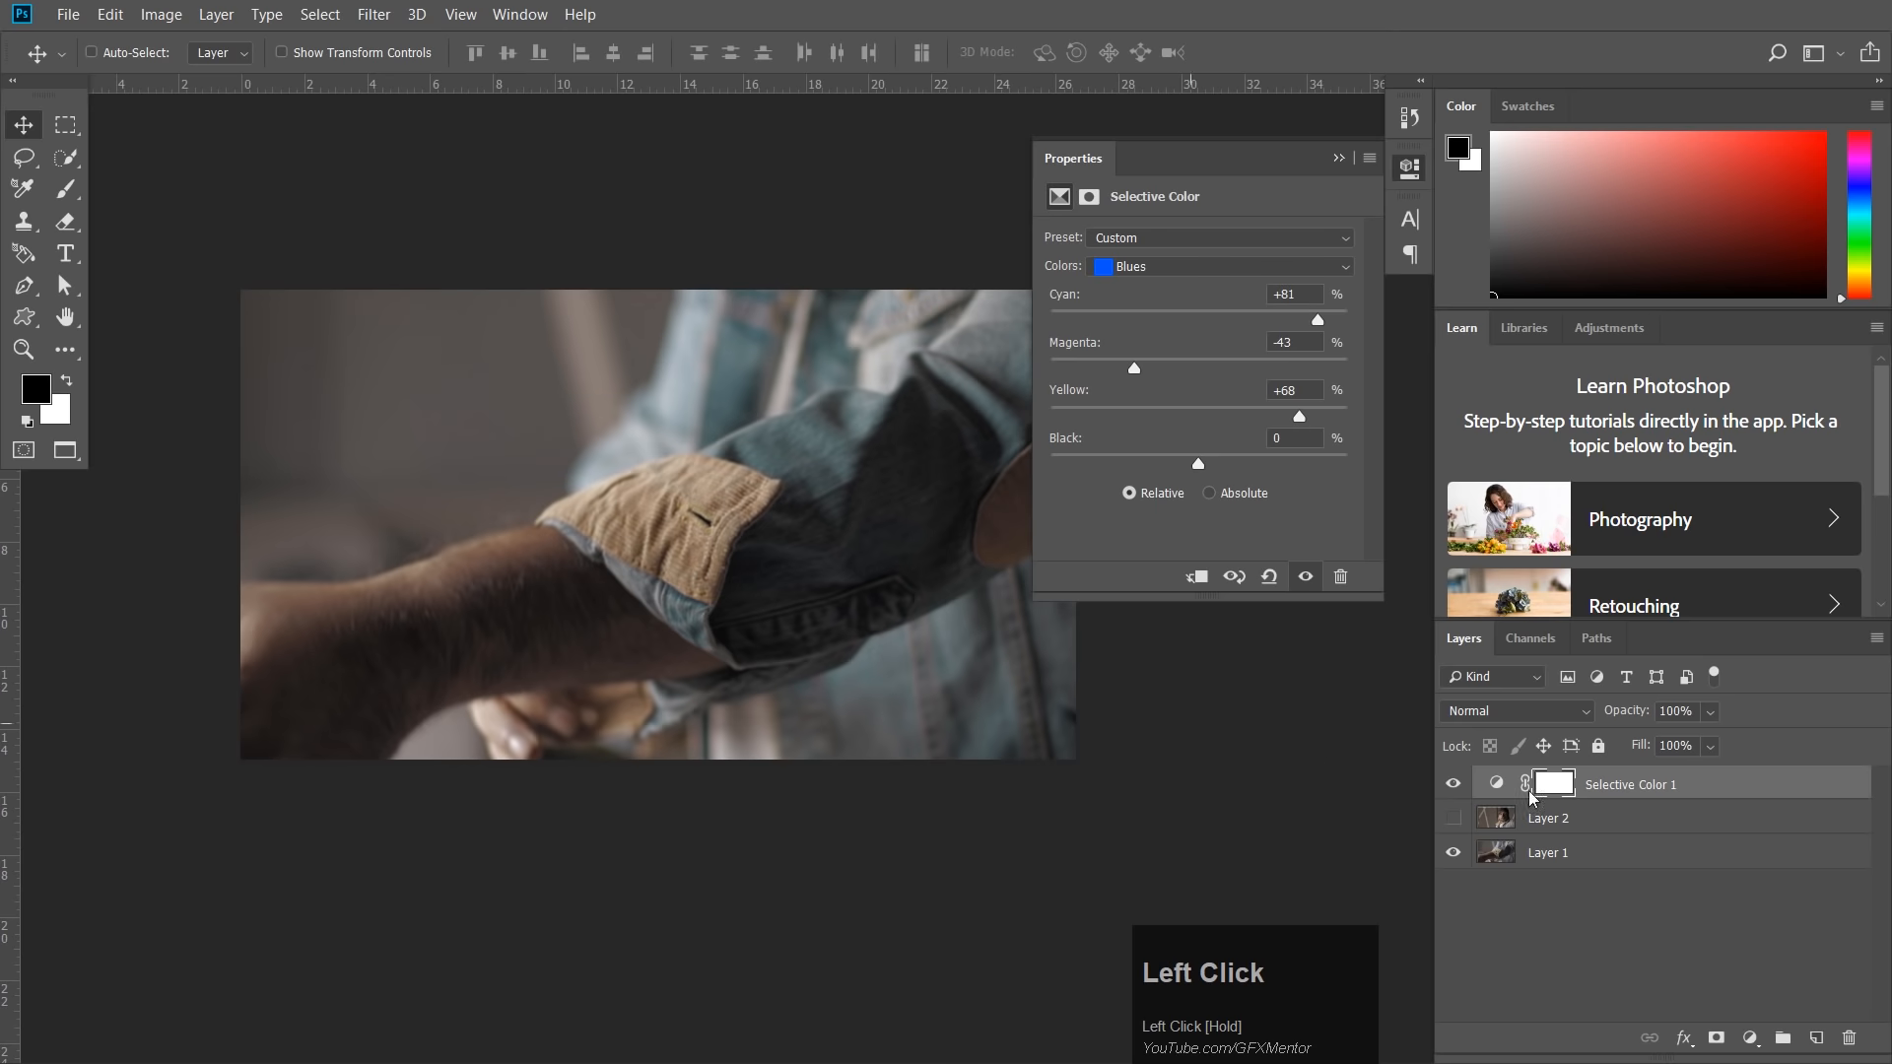
Show Layer 2 again so the Selective Color adjustment applies to the portrait, and focus on the face.
click(1189, 264)
click(1193, 271)
click(1454, 818)
drag(908, 522, 980, 569)
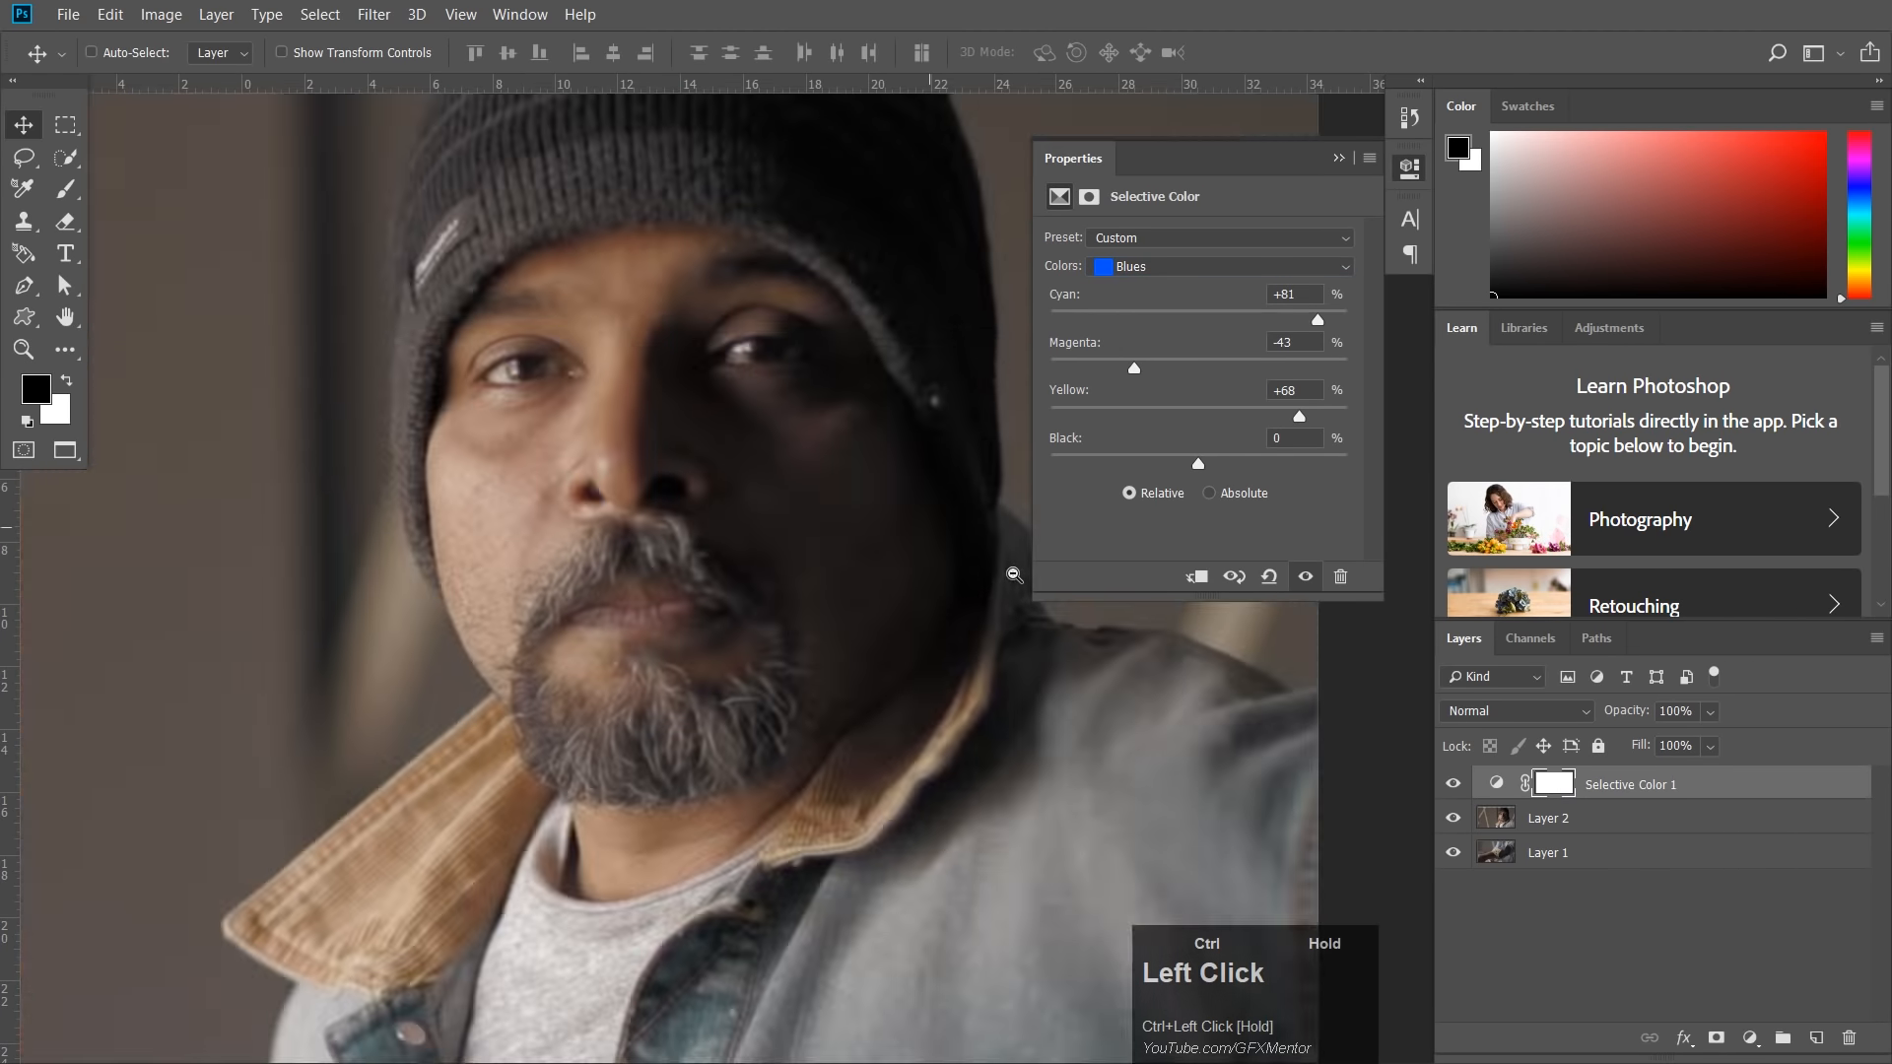
Set the Selective Color Reds range to Magenta -1 and Black -25 to brighten the skin tones.
click(1205, 266)
click(1142, 287)
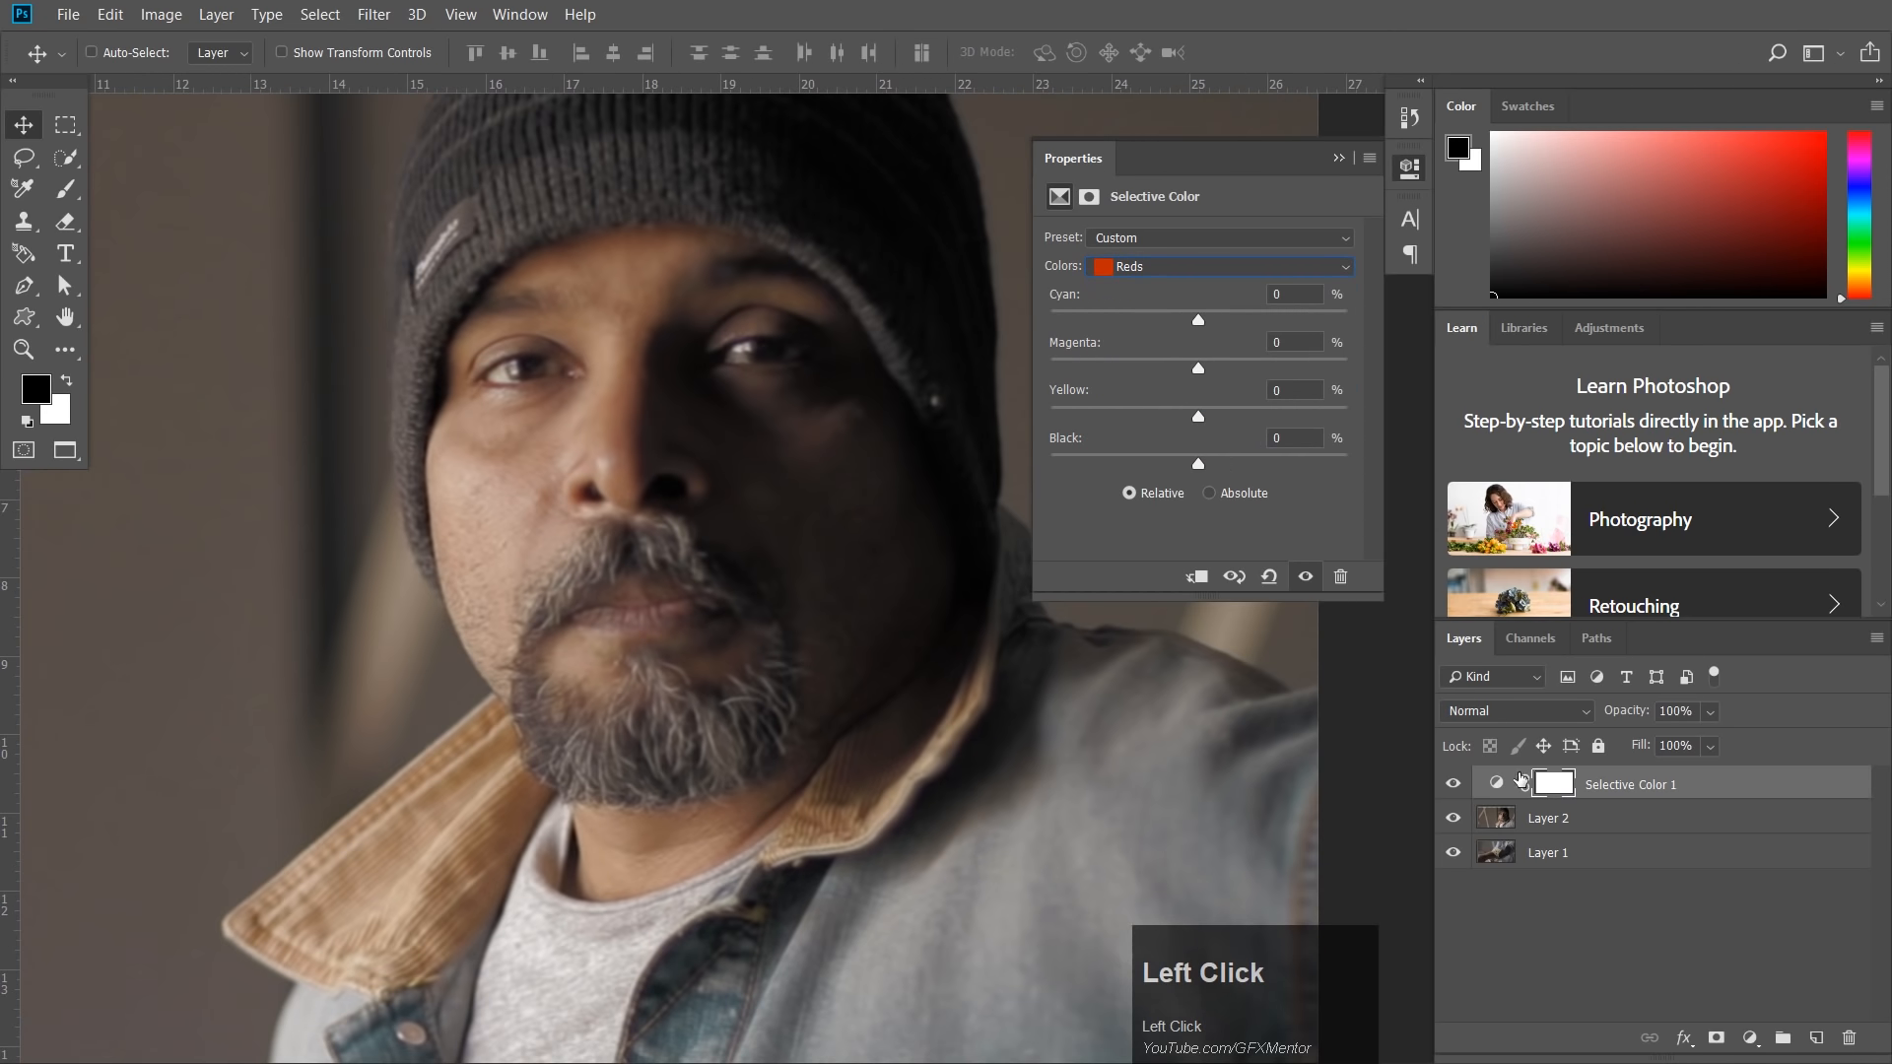
click(1232, 267)
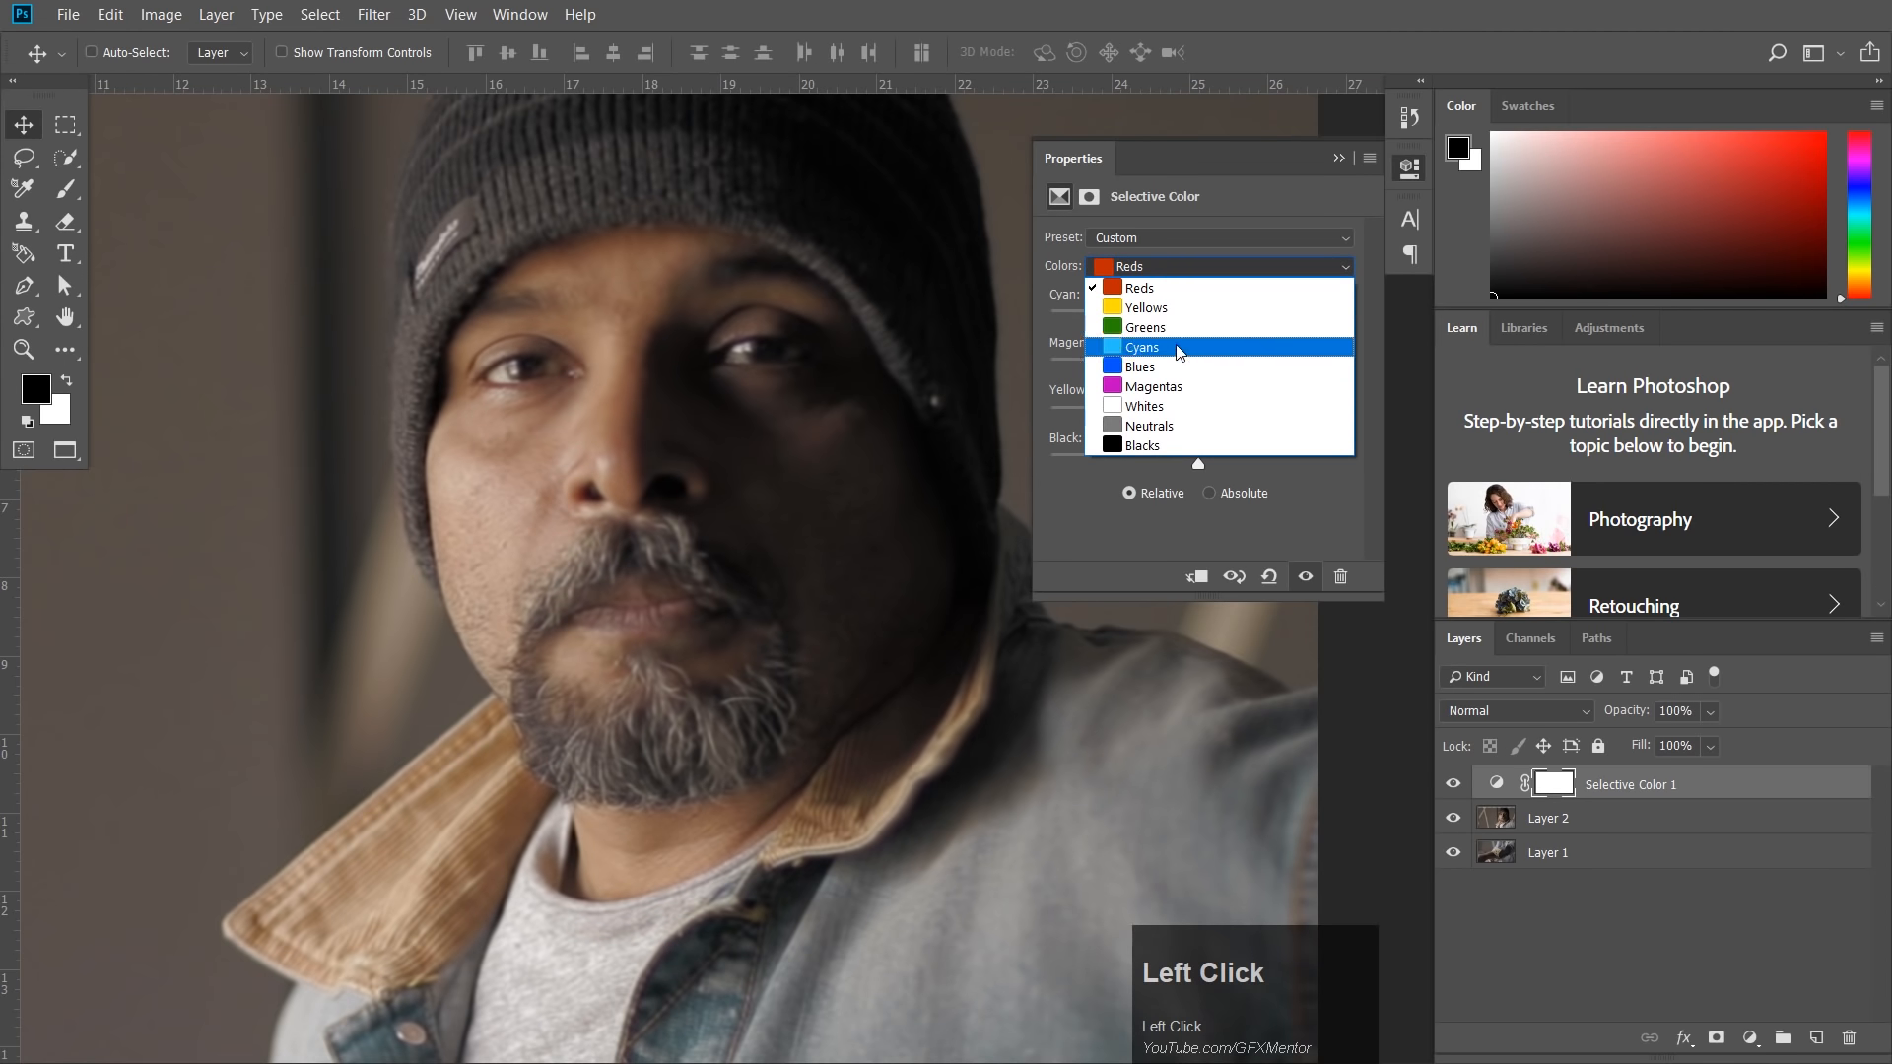
click(1175, 343)
click(1178, 267)
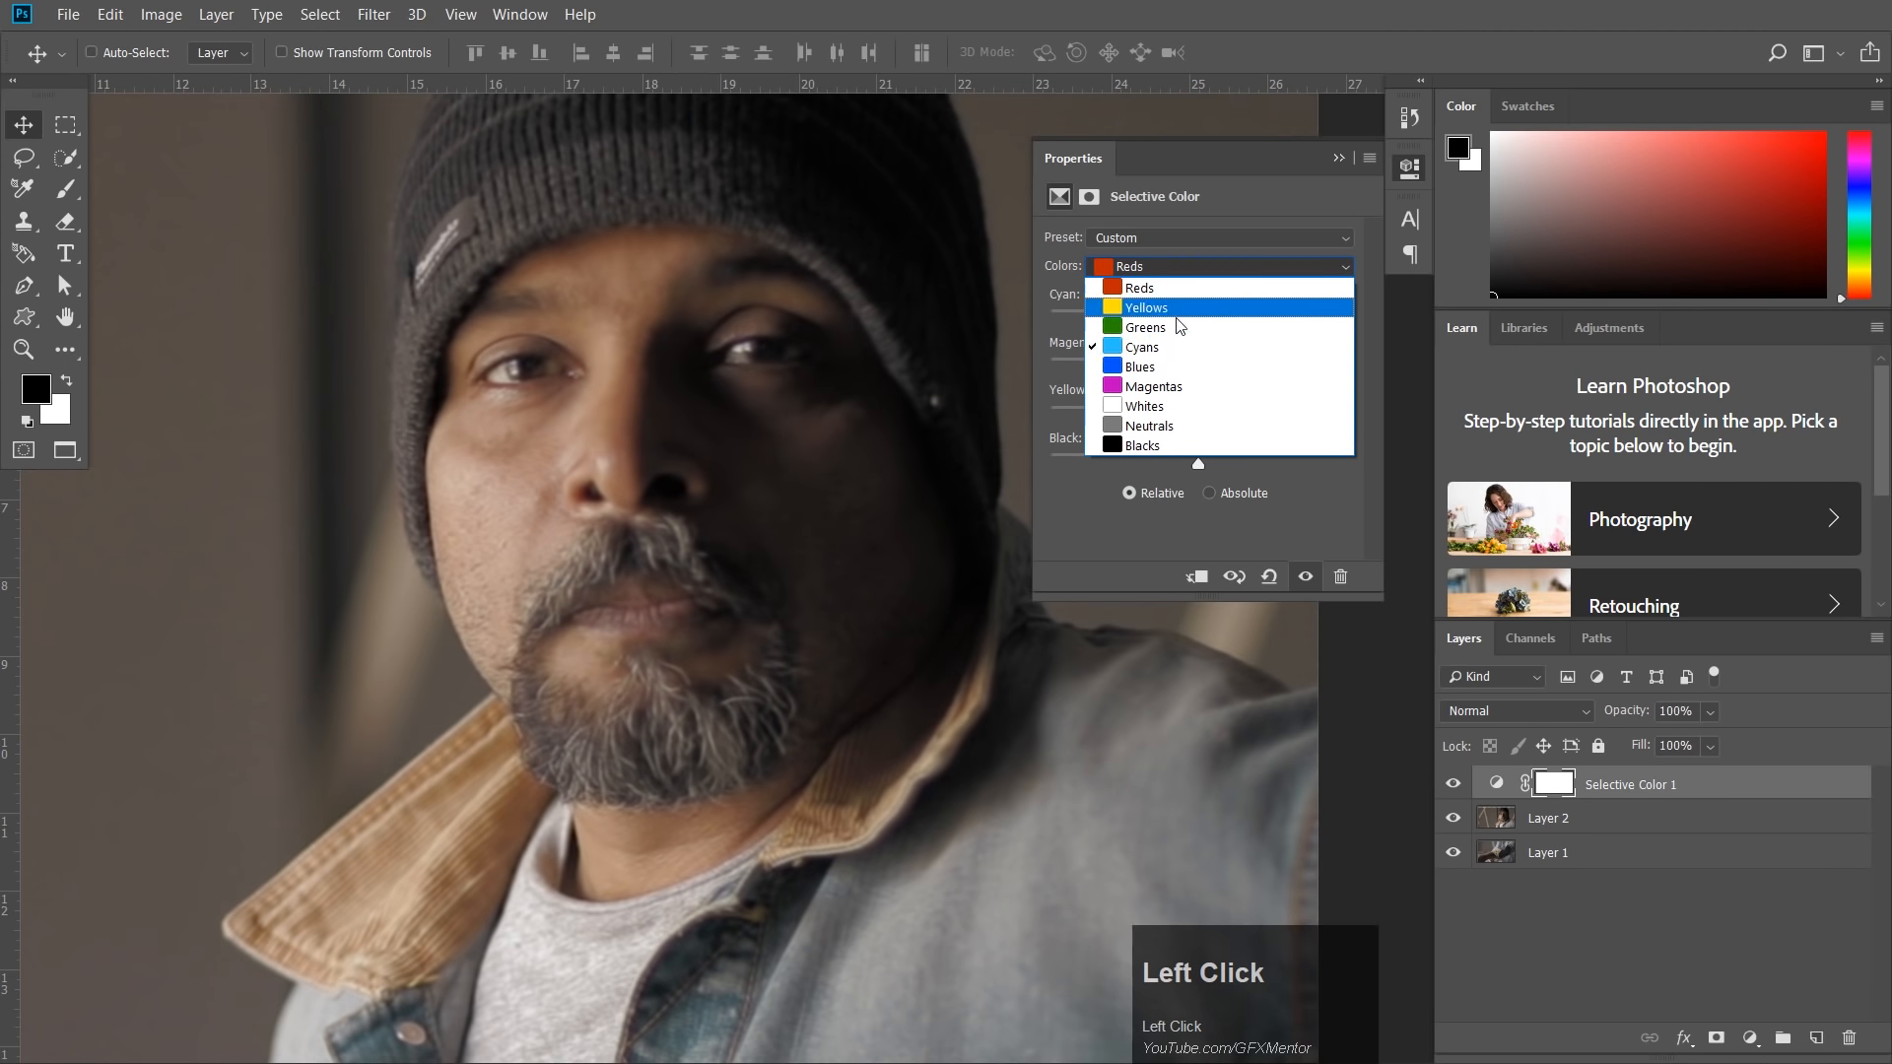
click(1163, 288)
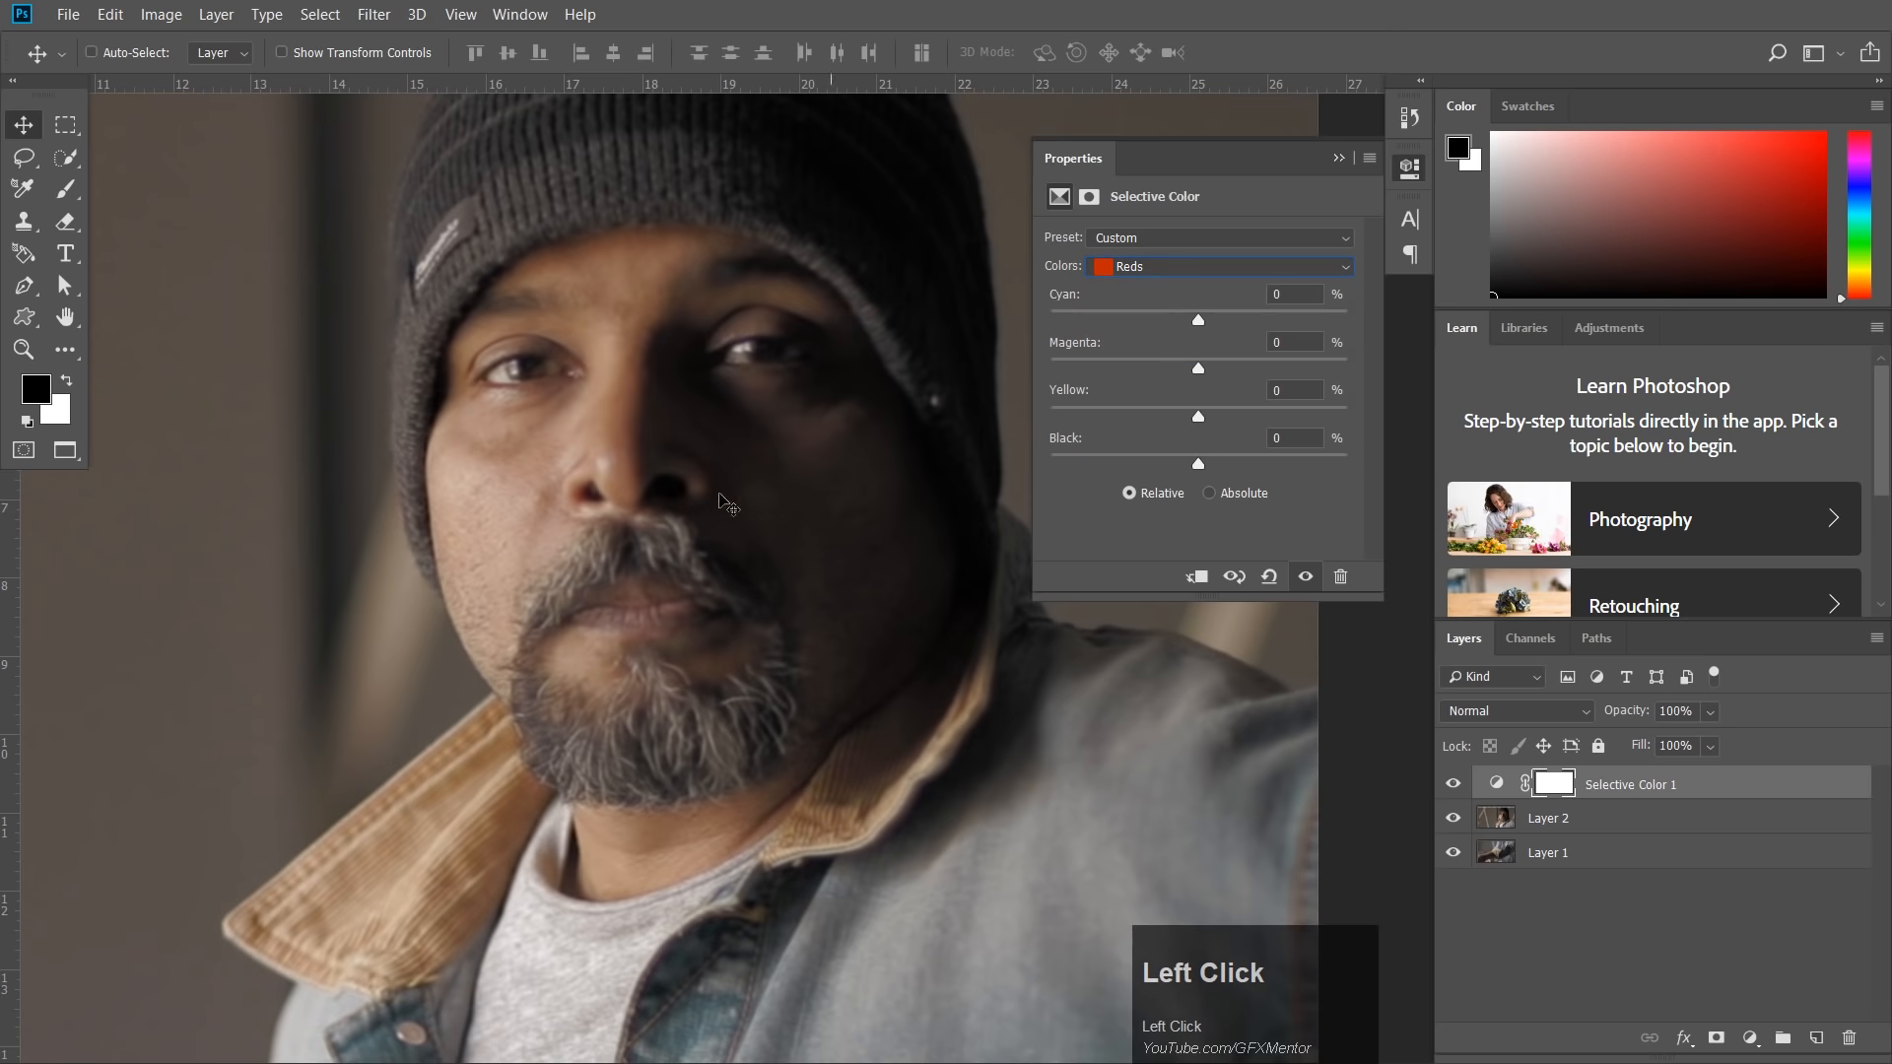
drag(1199, 466, 1164, 474)
mouse_move(1199, 369)
mouse_down()
mouse_move(1244, 371)
mouse_move(1201, 378)
mouse_up()
Compare the portrait with and without the Selective Color adjustment.
drag(800, 321, 695, 329)
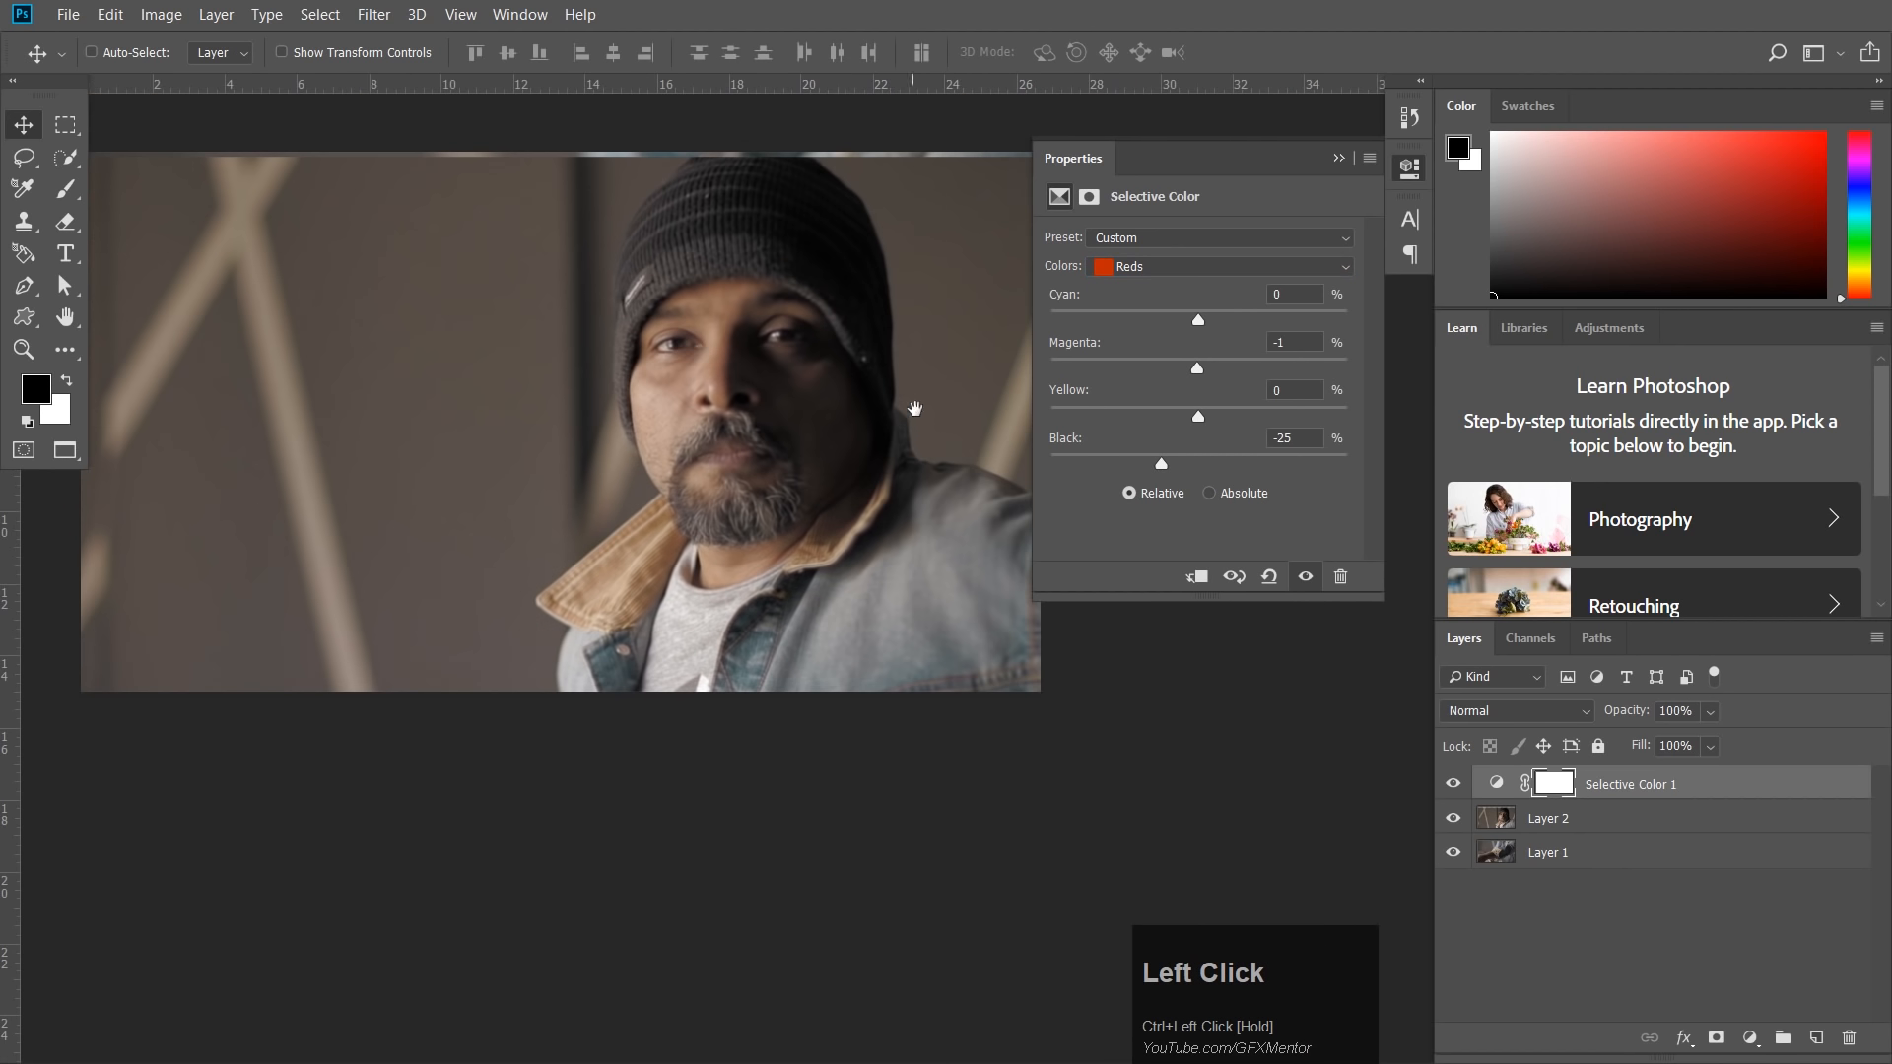
click(1455, 785)
click(1455, 785)
click(1455, 784)
click(1455, 785)
ctrl+click(930, 395)
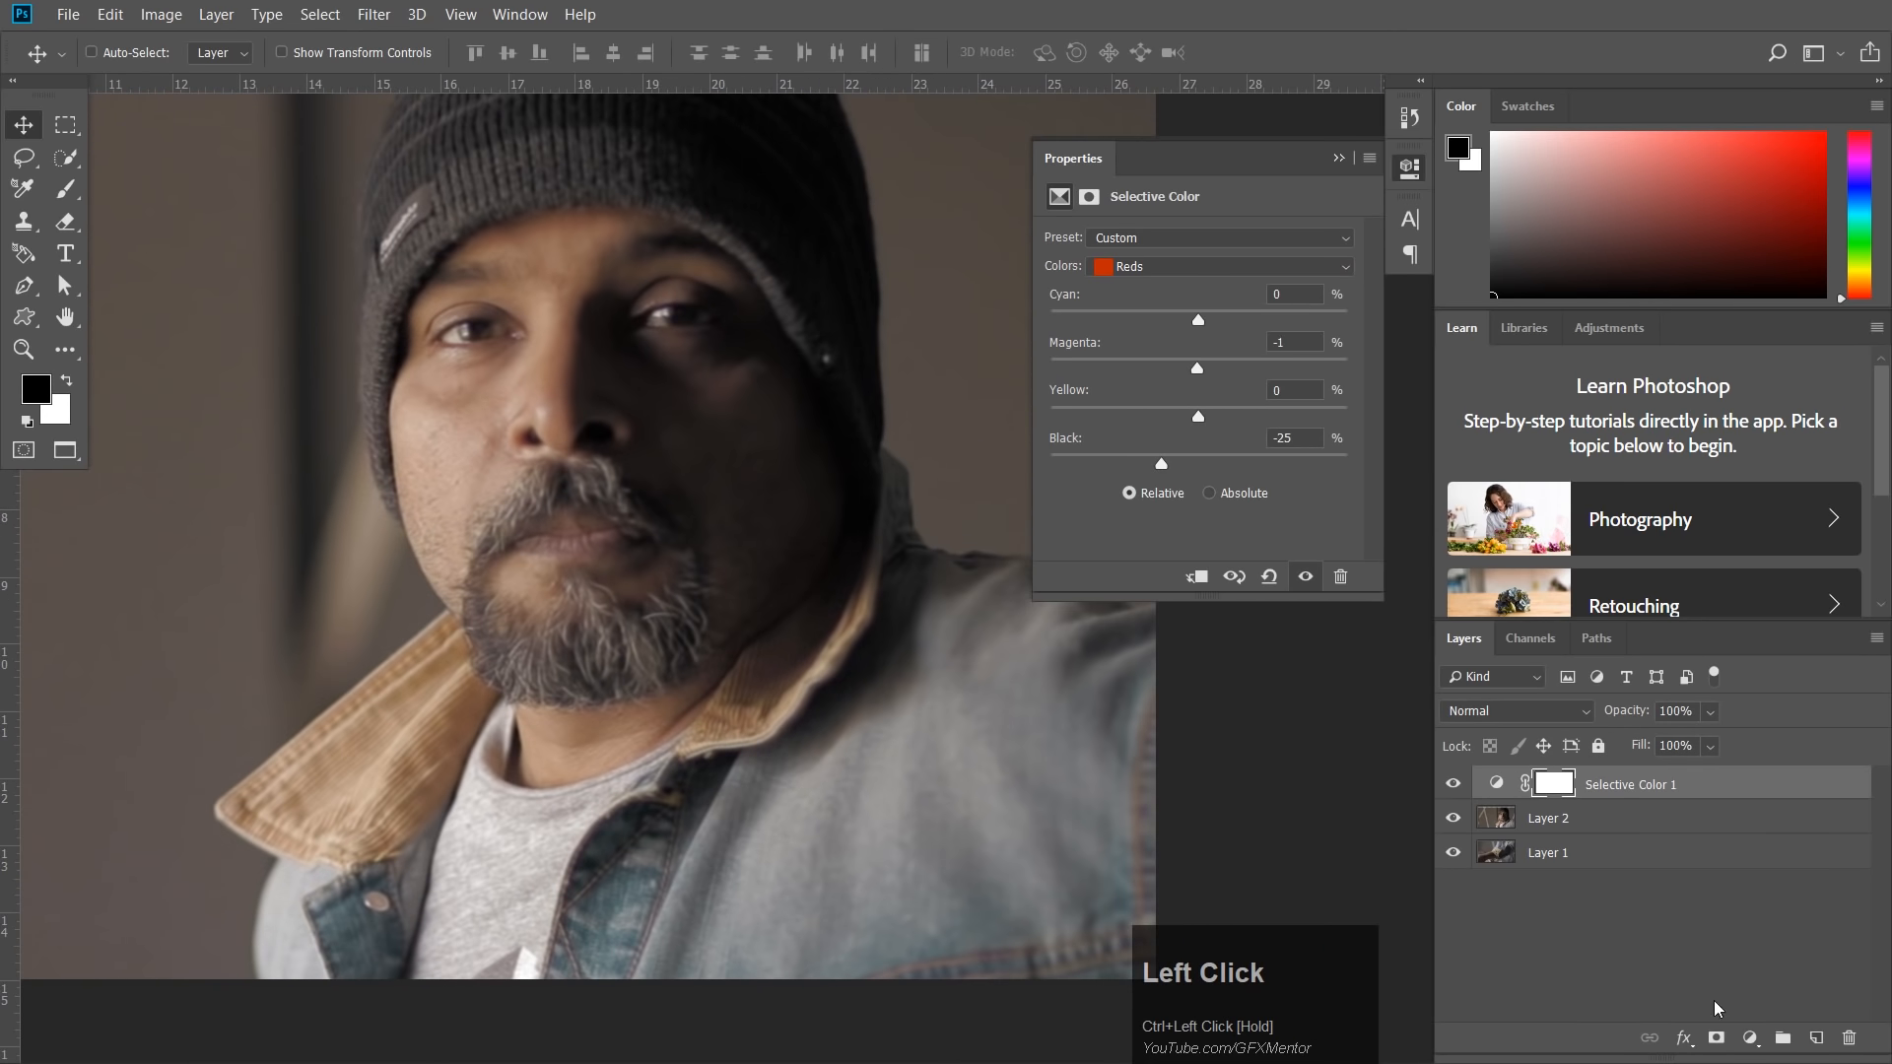
Add a Curves adjustment layer above Selective Color 1 and hide Layer 2 to work on the arm shot.
click(1751, 1039)
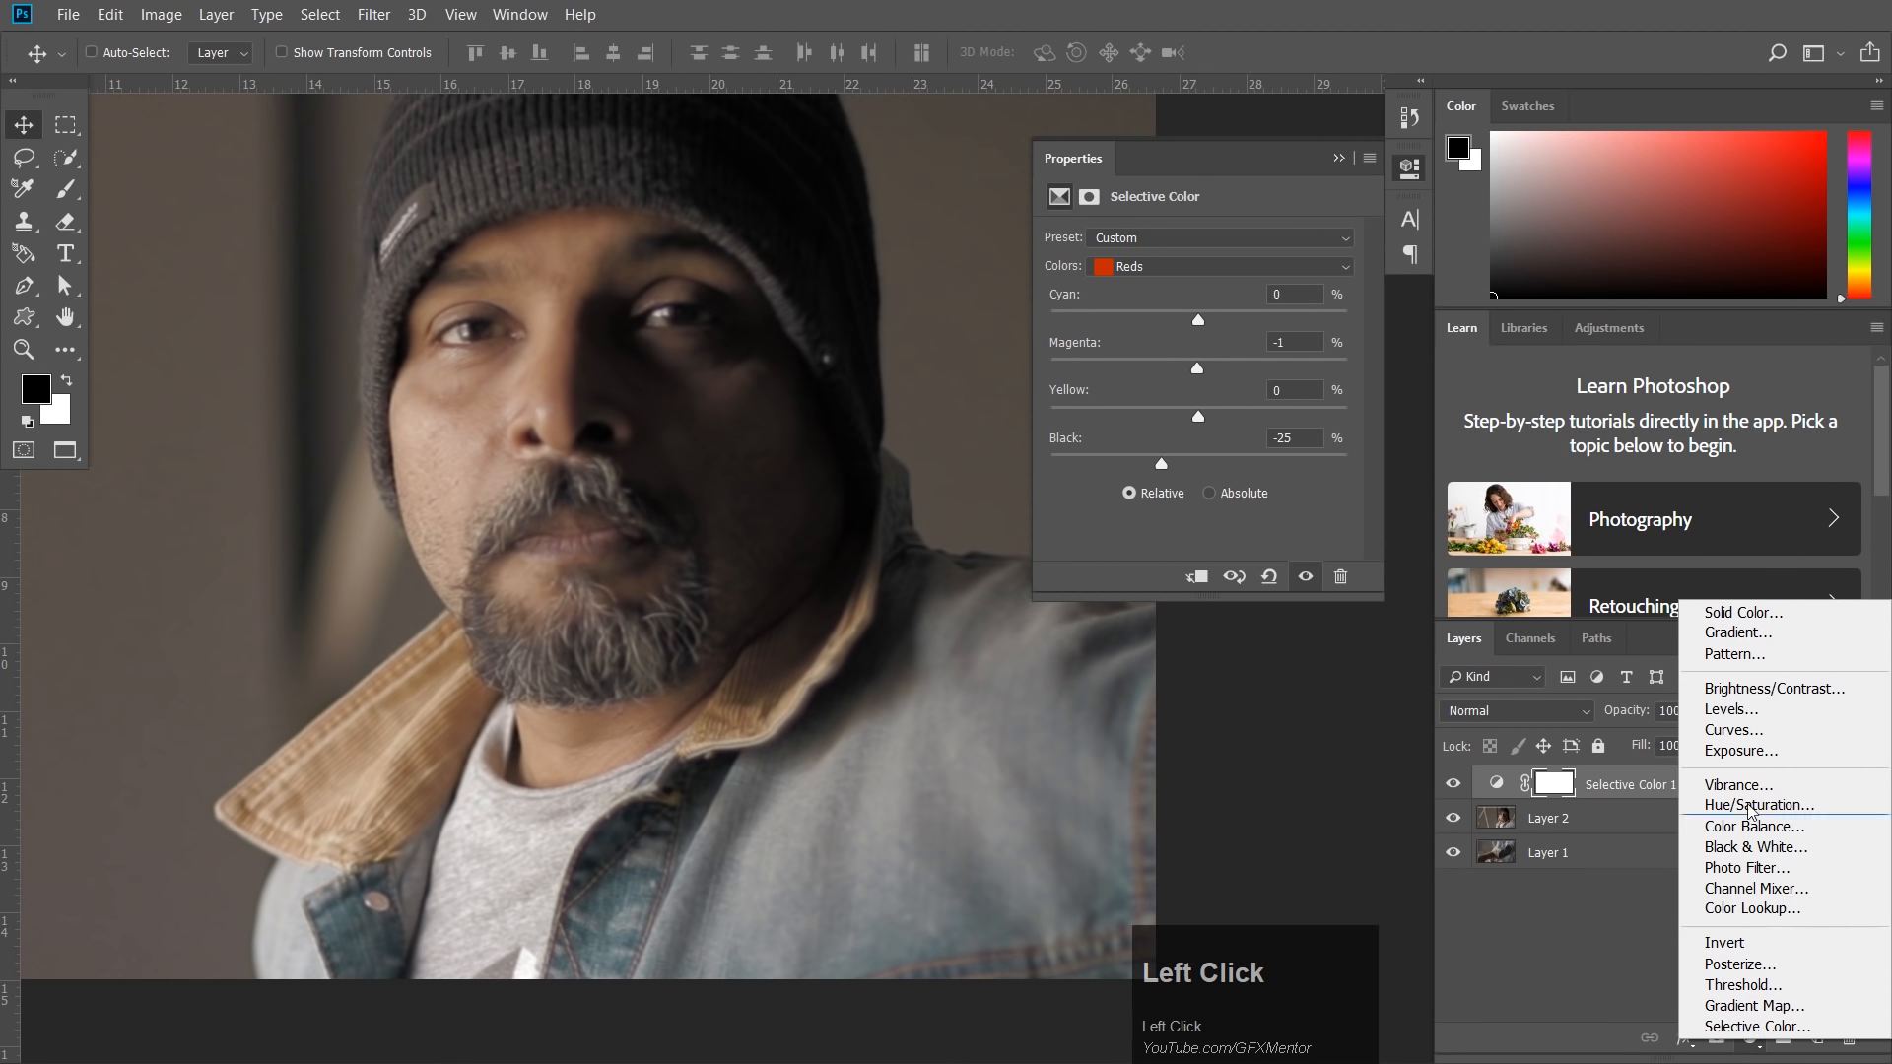
click(1753, 733)
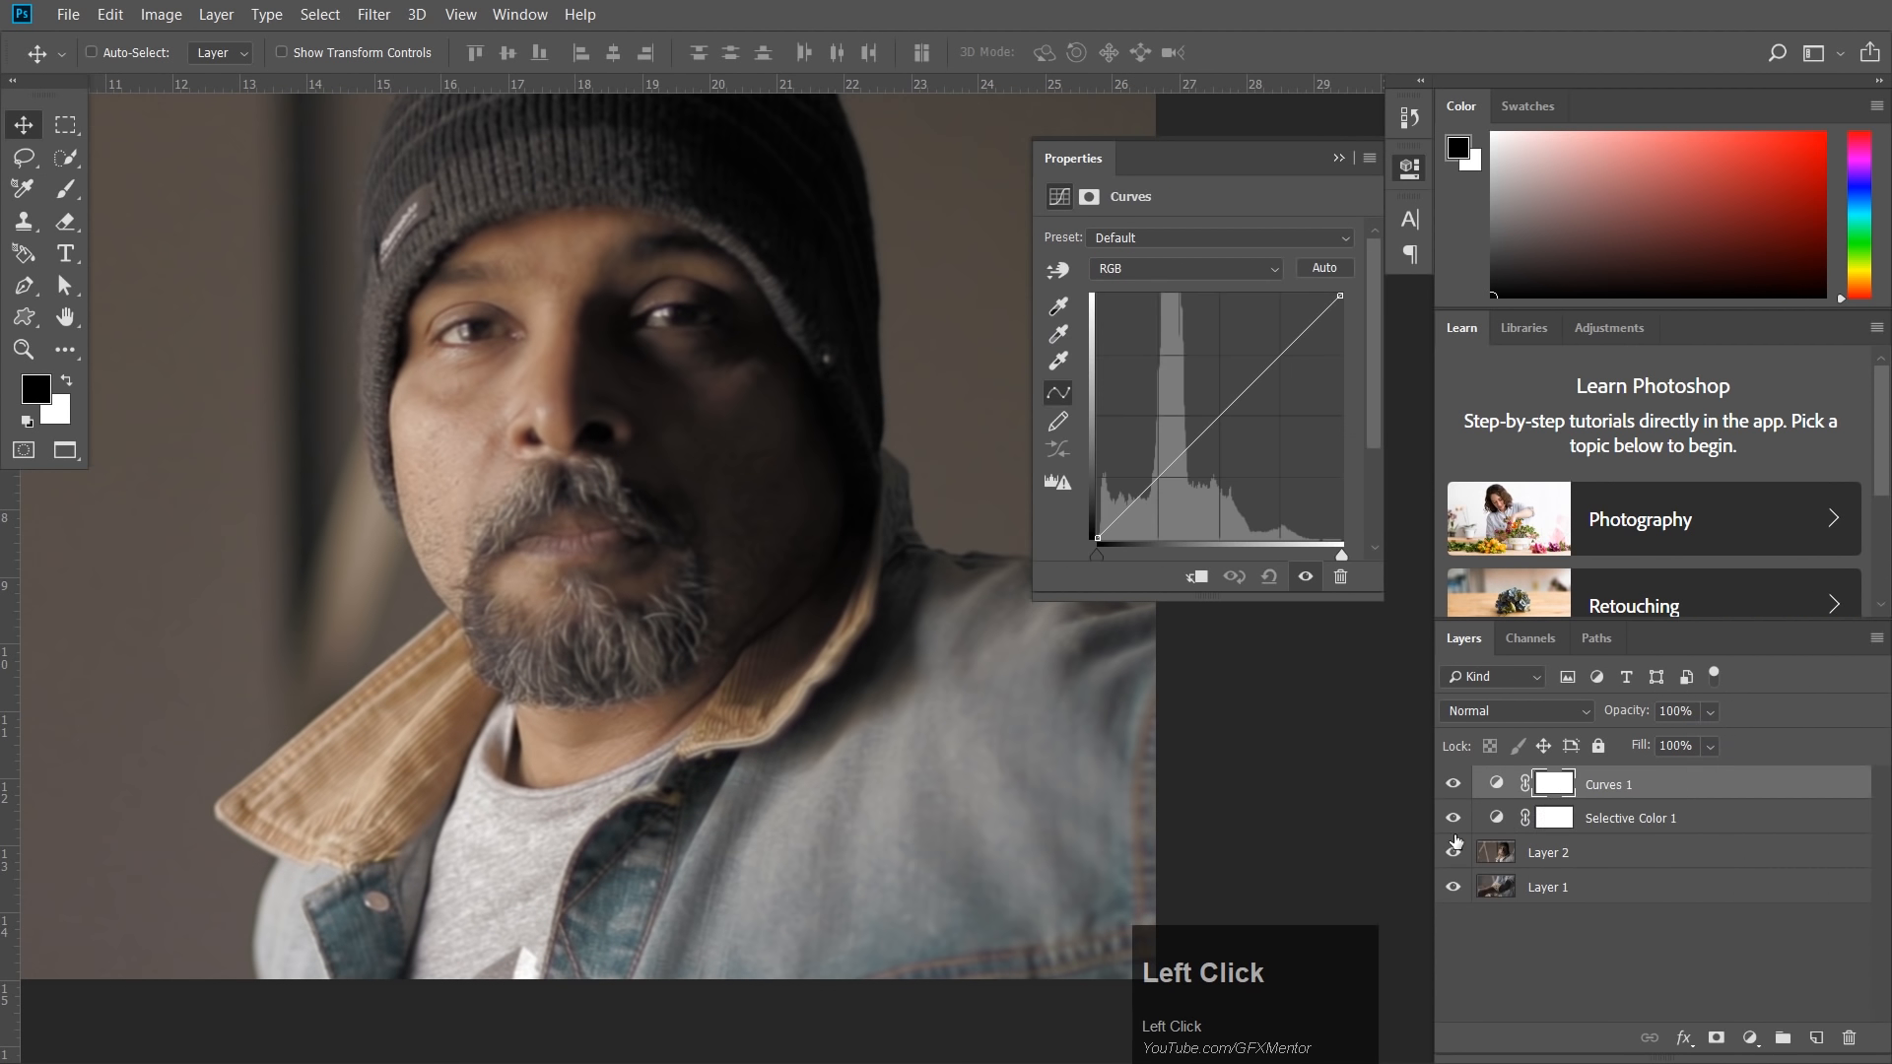
click(1453, 853)
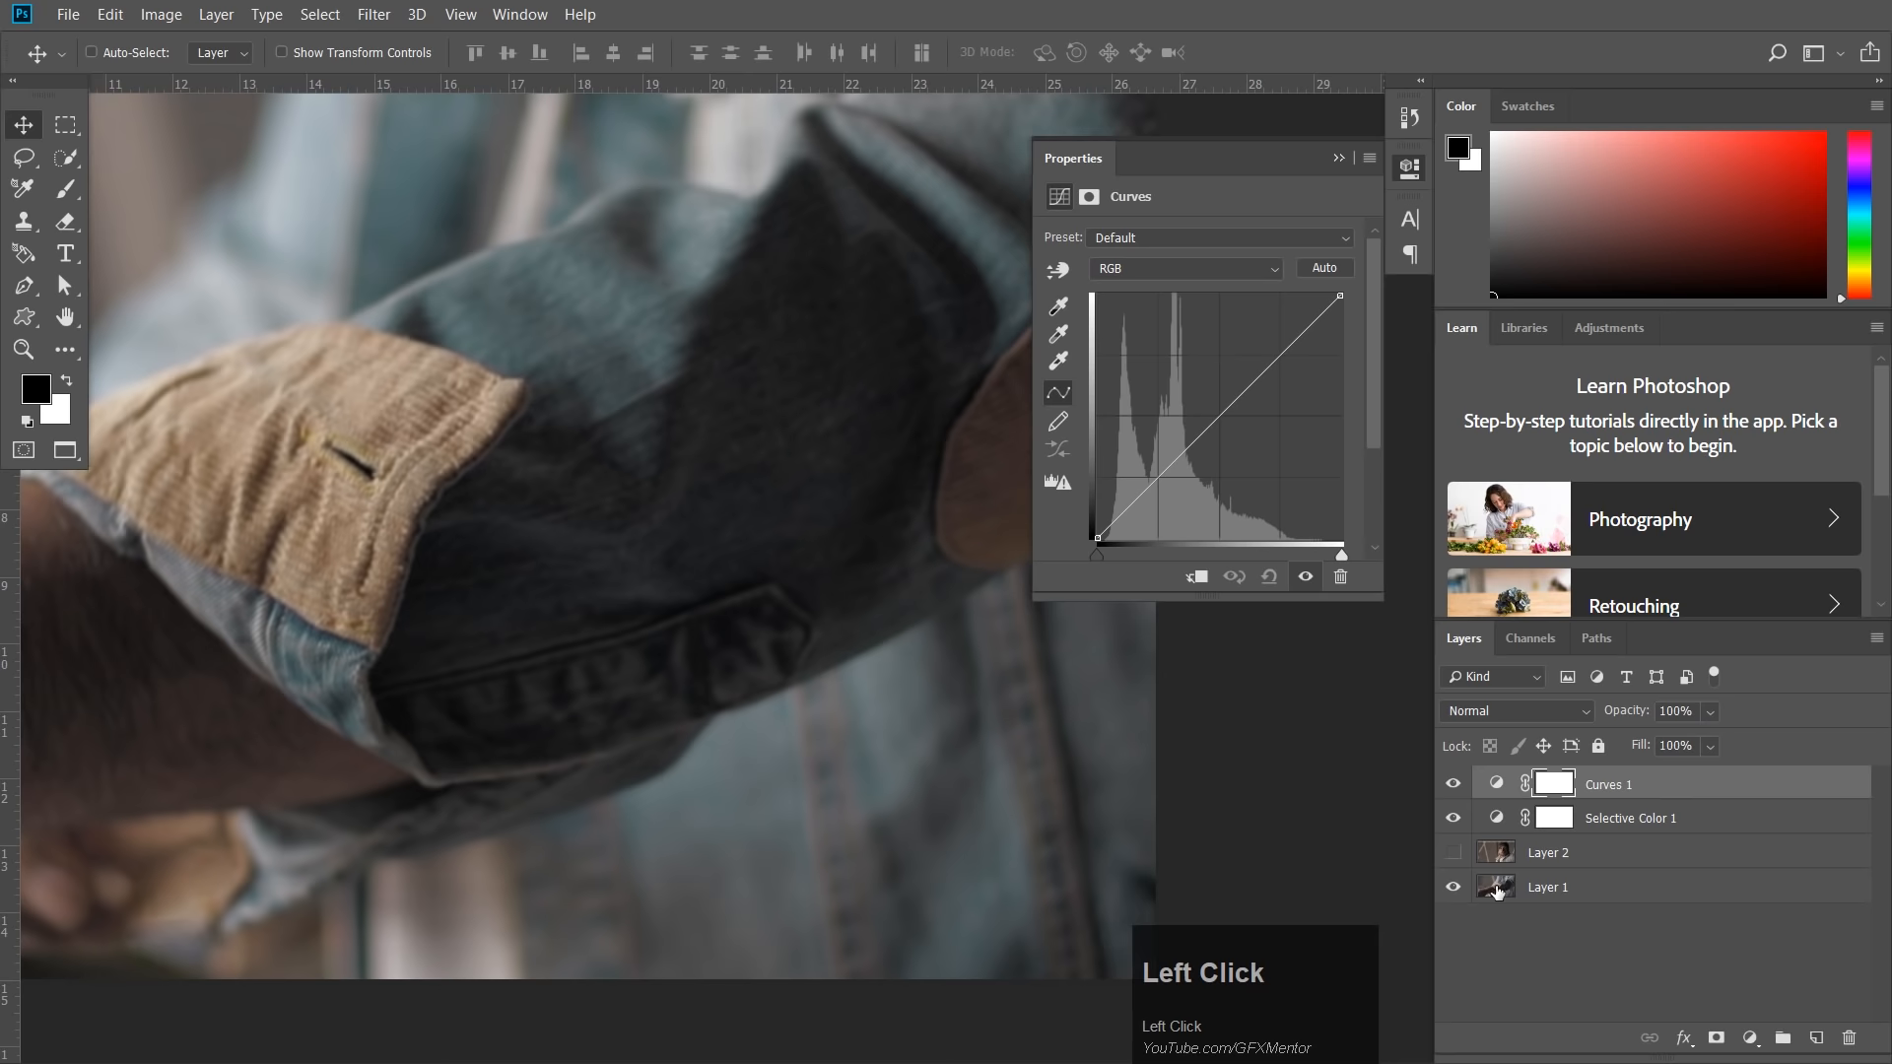
drag(697, 506, 732, 558)
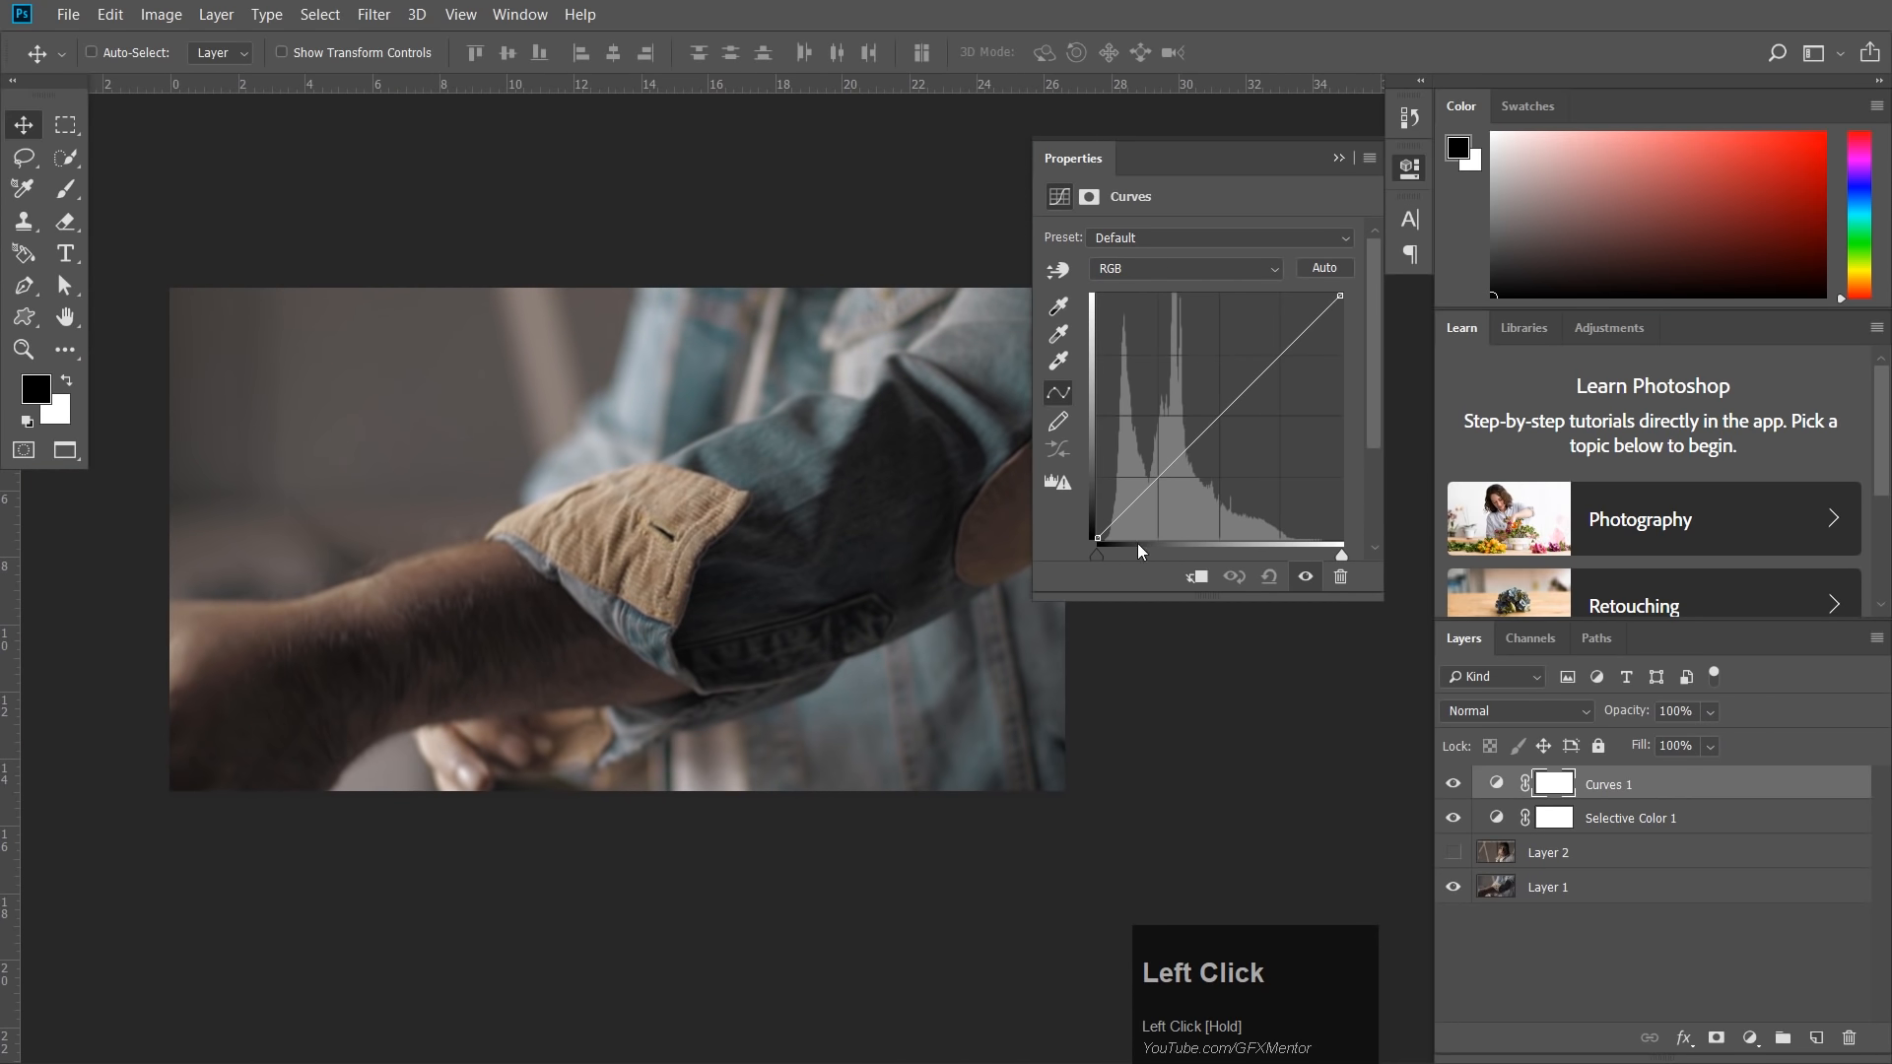
Raise the black point of the RGB curve slightly to fade the shadows, checking the image with and without it.
drag(1100, 540, 1092, 522)
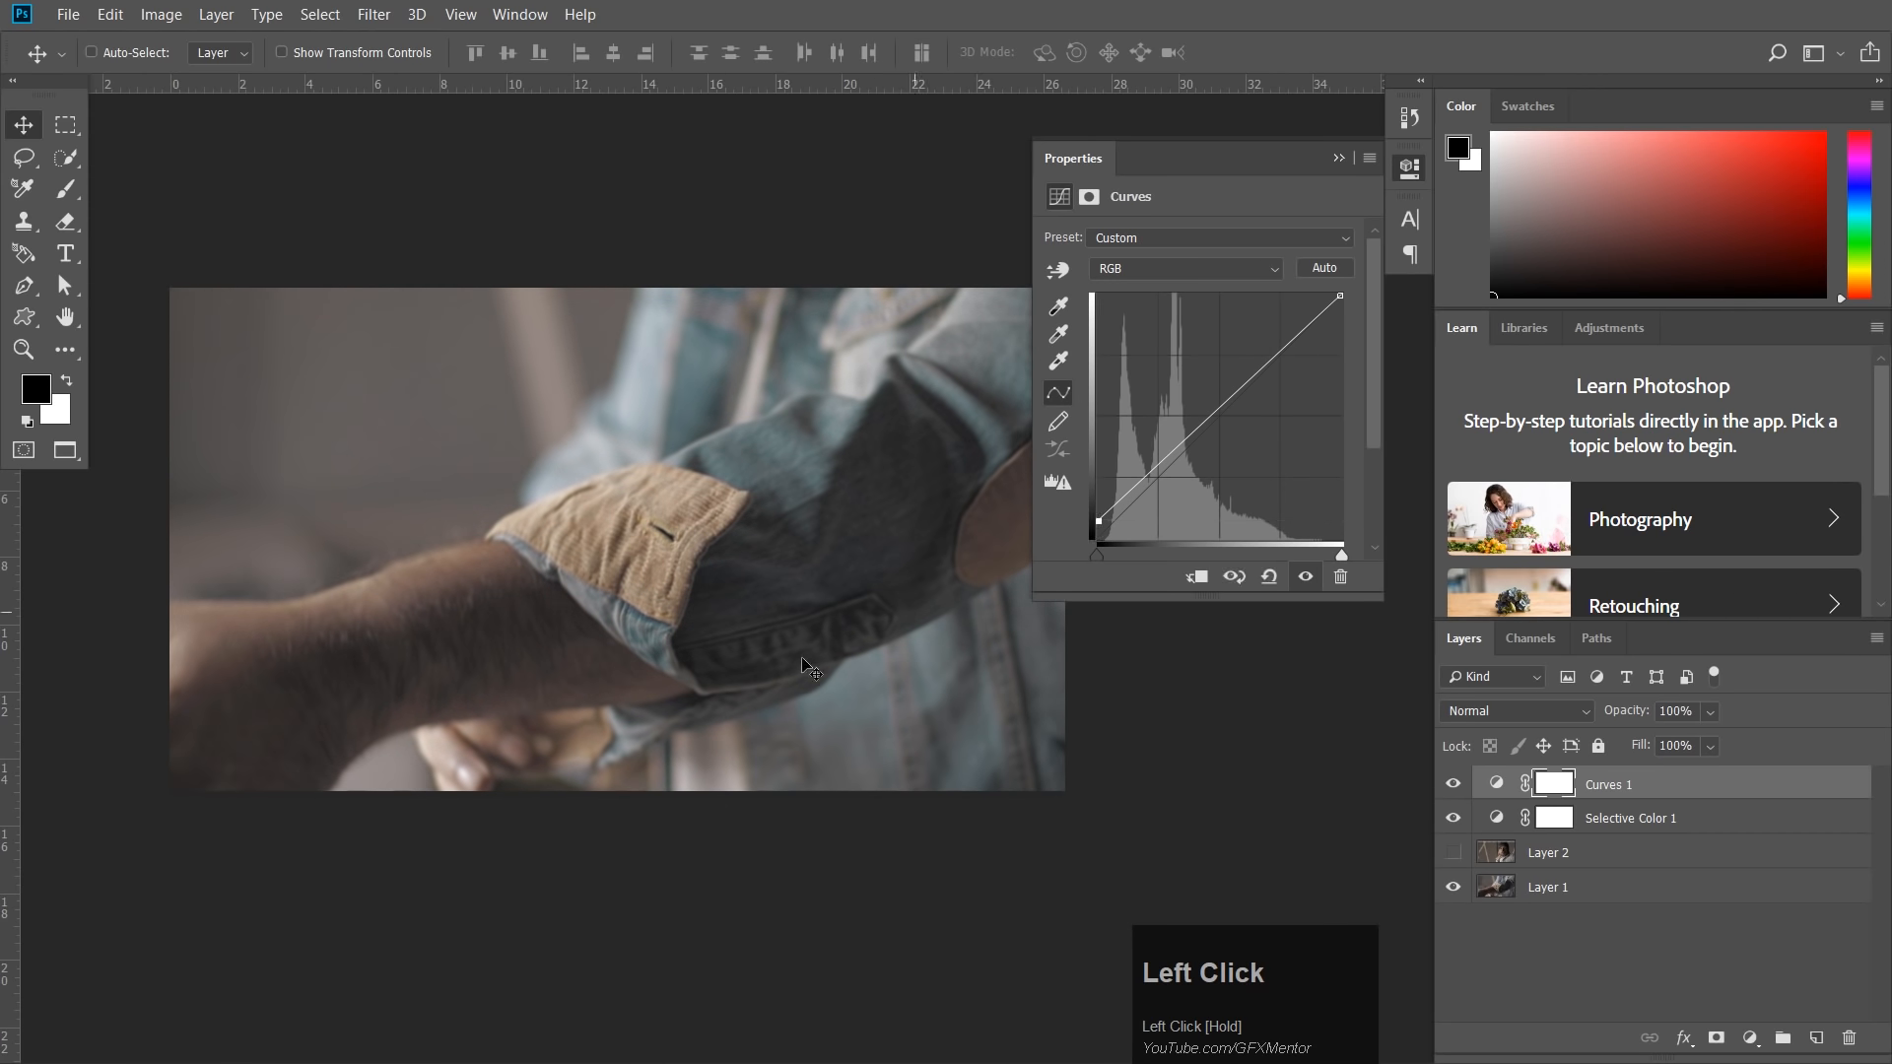
click(1452, 783)
click(1453, 783)
Anchor the highlights of the RGB curve and pull its shadow part down slightly for contrast, comparing before and after.
click(1290, 345)
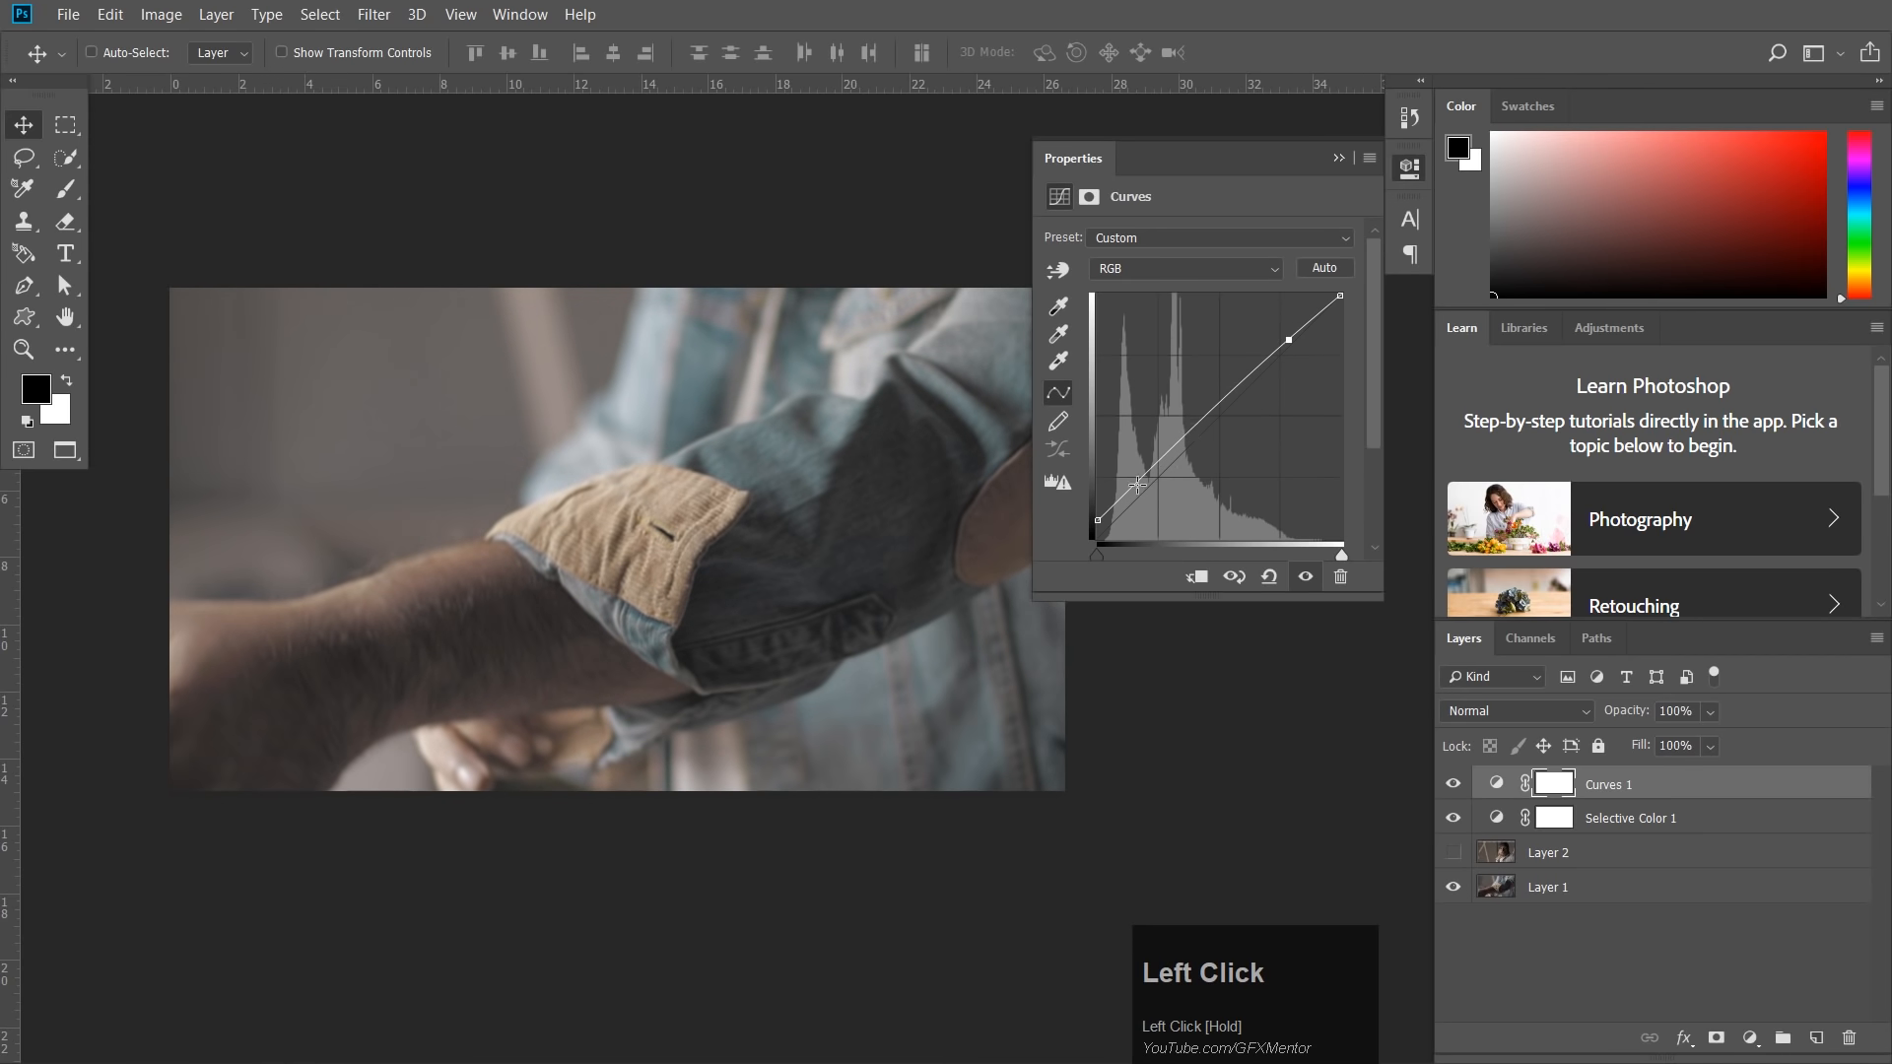
drag(1136, 485, 1140, 490)
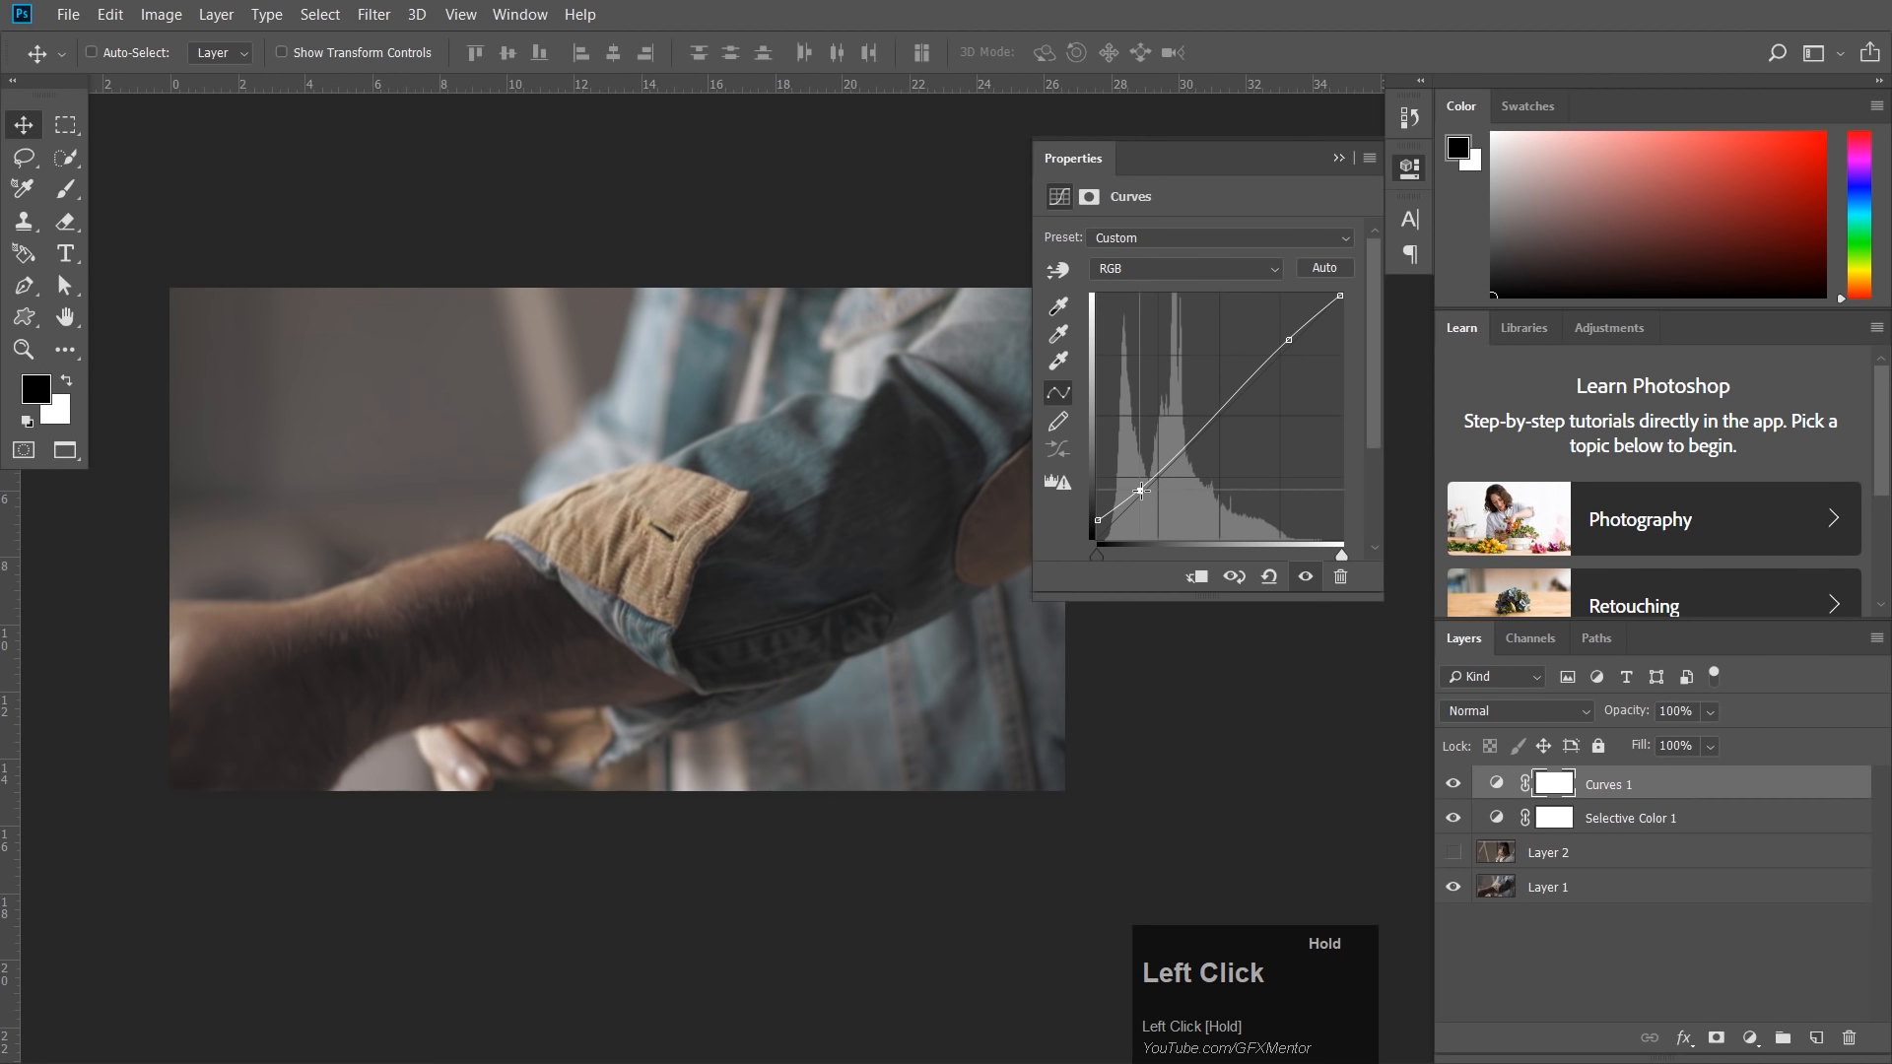
click(1454, 784)
click(1453, 784)
drag(837, 764, 920, 727)
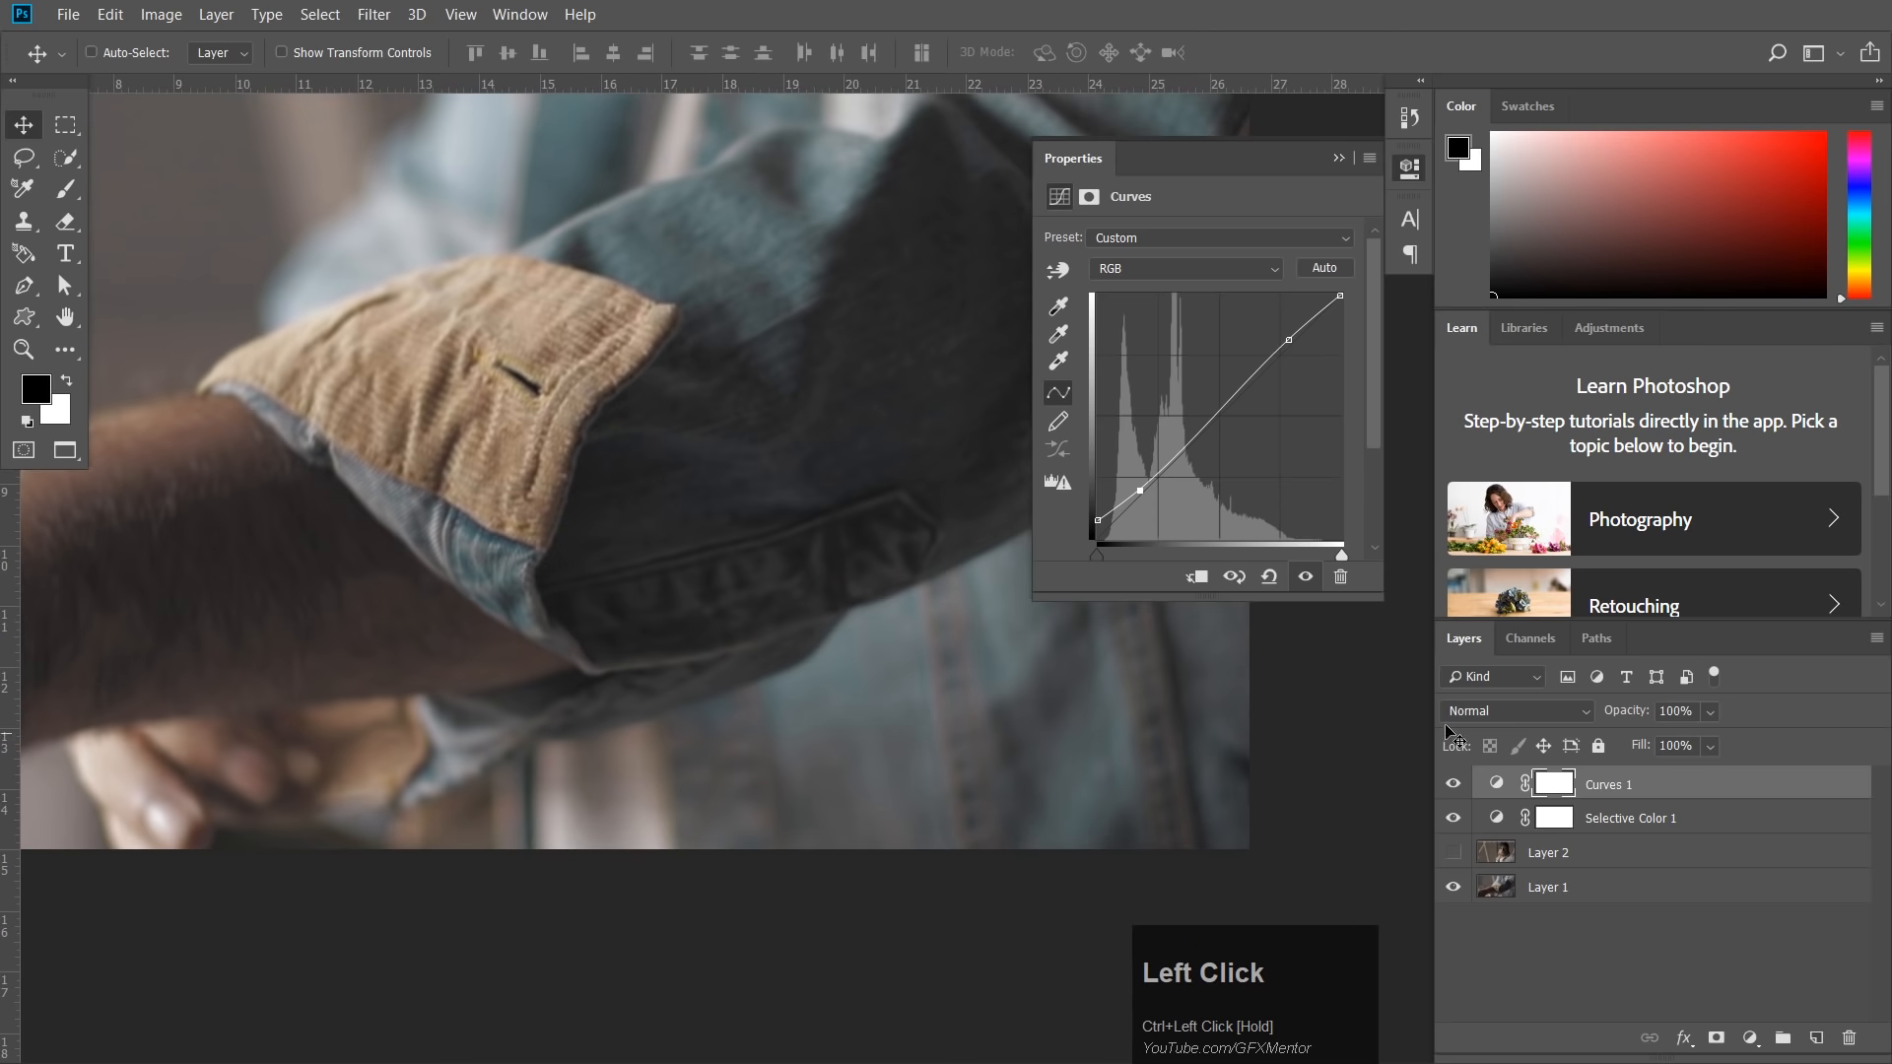
click(1452, 786)
click(1452, 786)
Add a second Curves adjustment layer above Curves 1 and move the red channel's black point slightly inward.
click(1753, 1041)
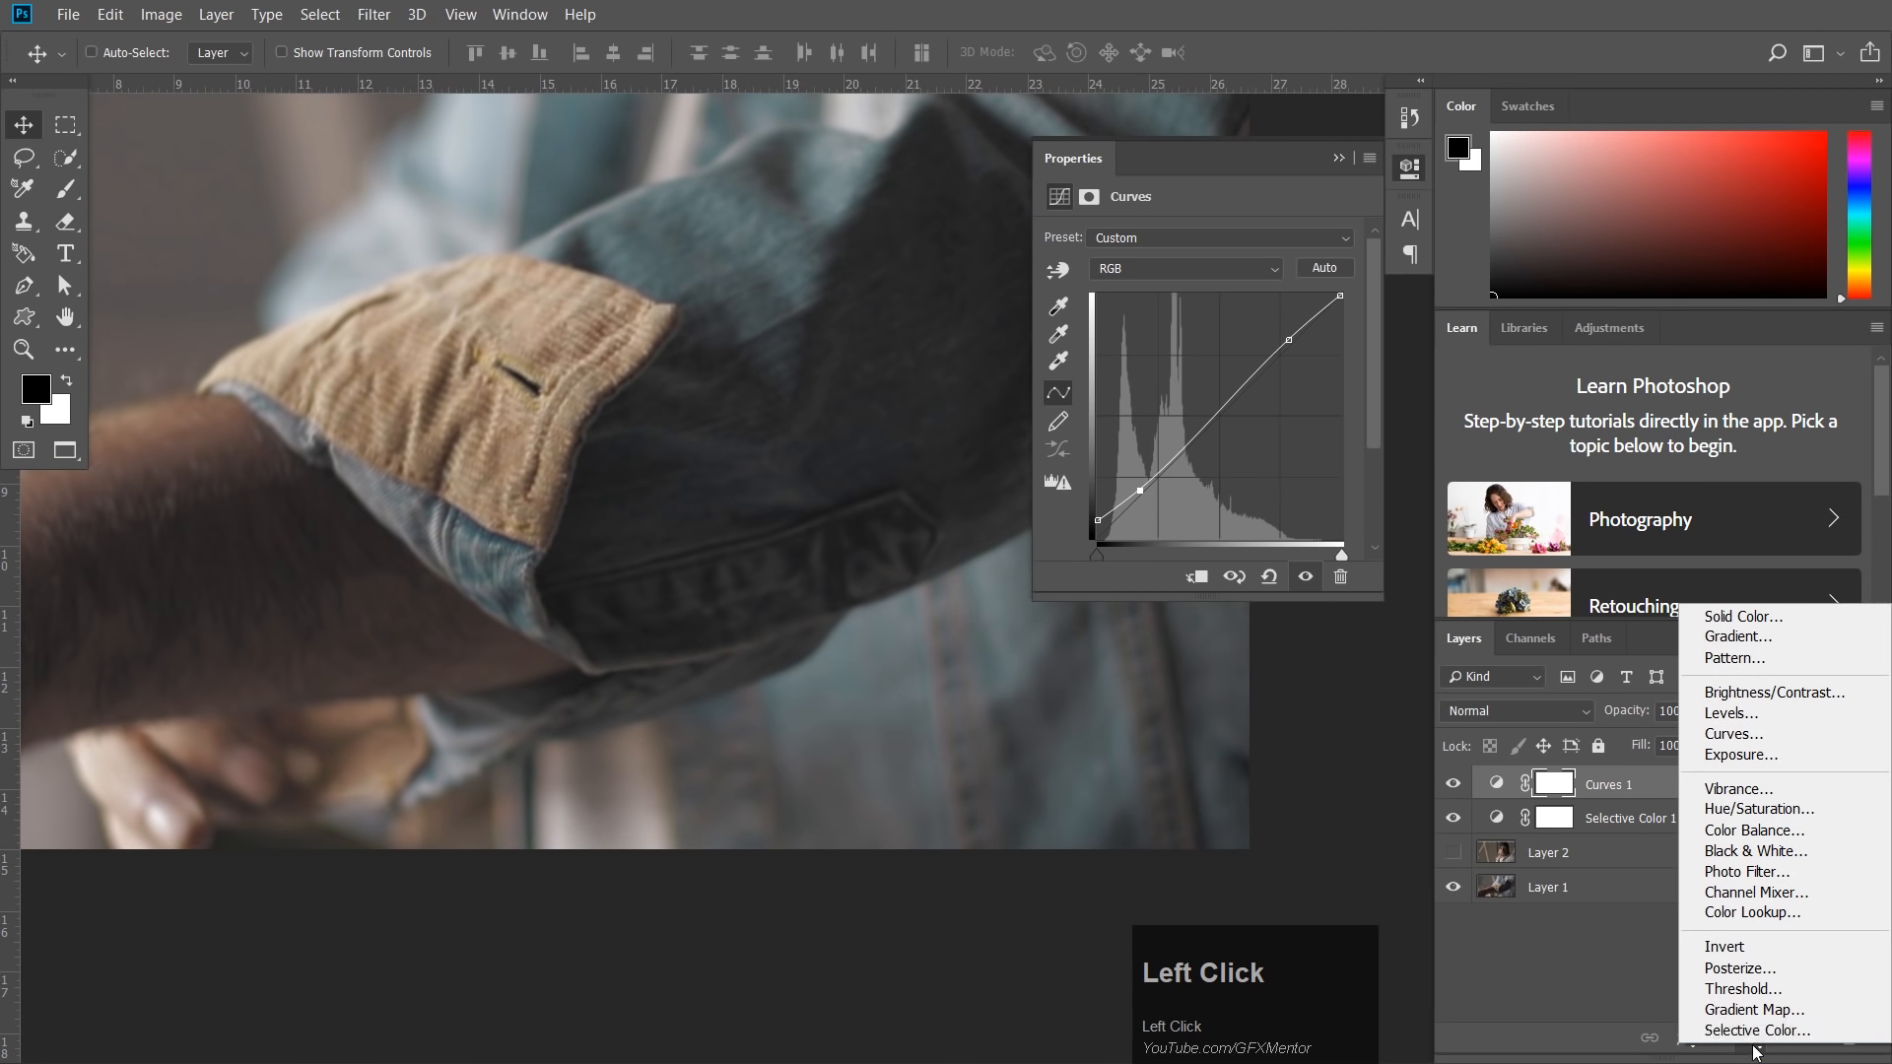
click(1754, 734)
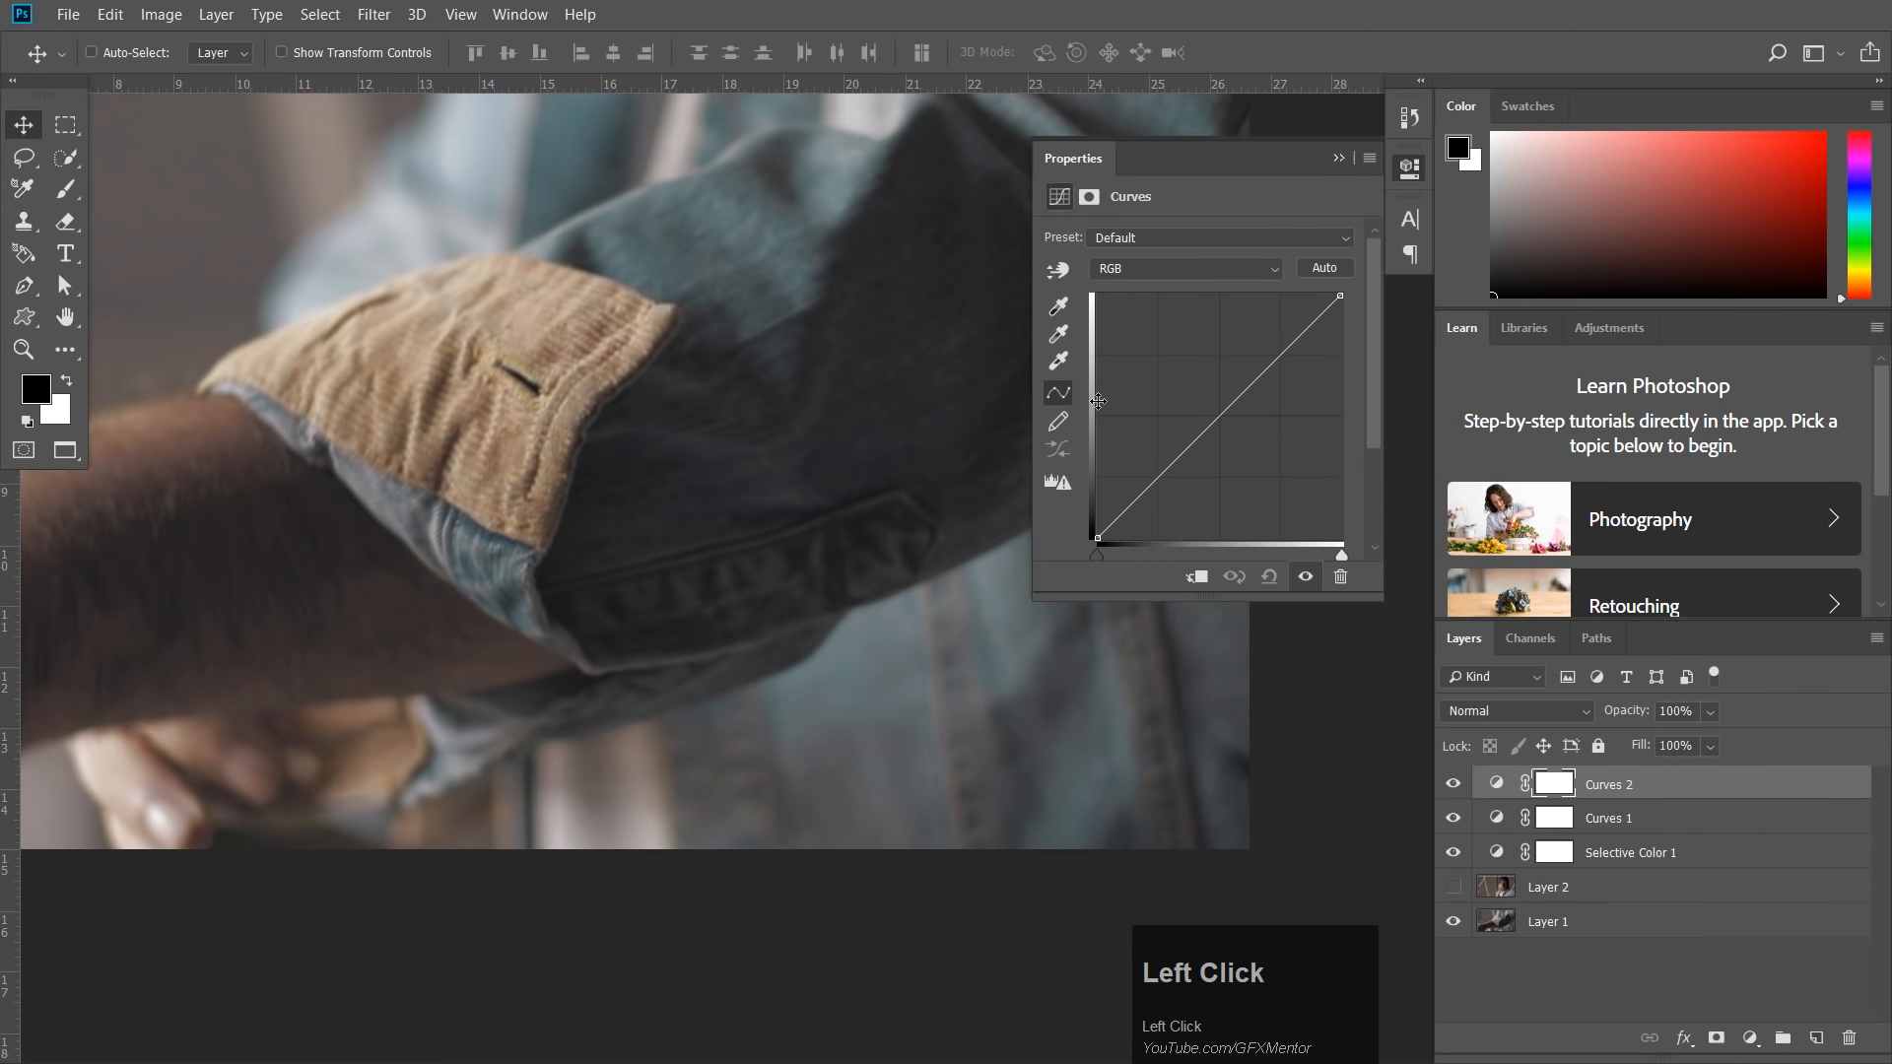
click(1161, 275)
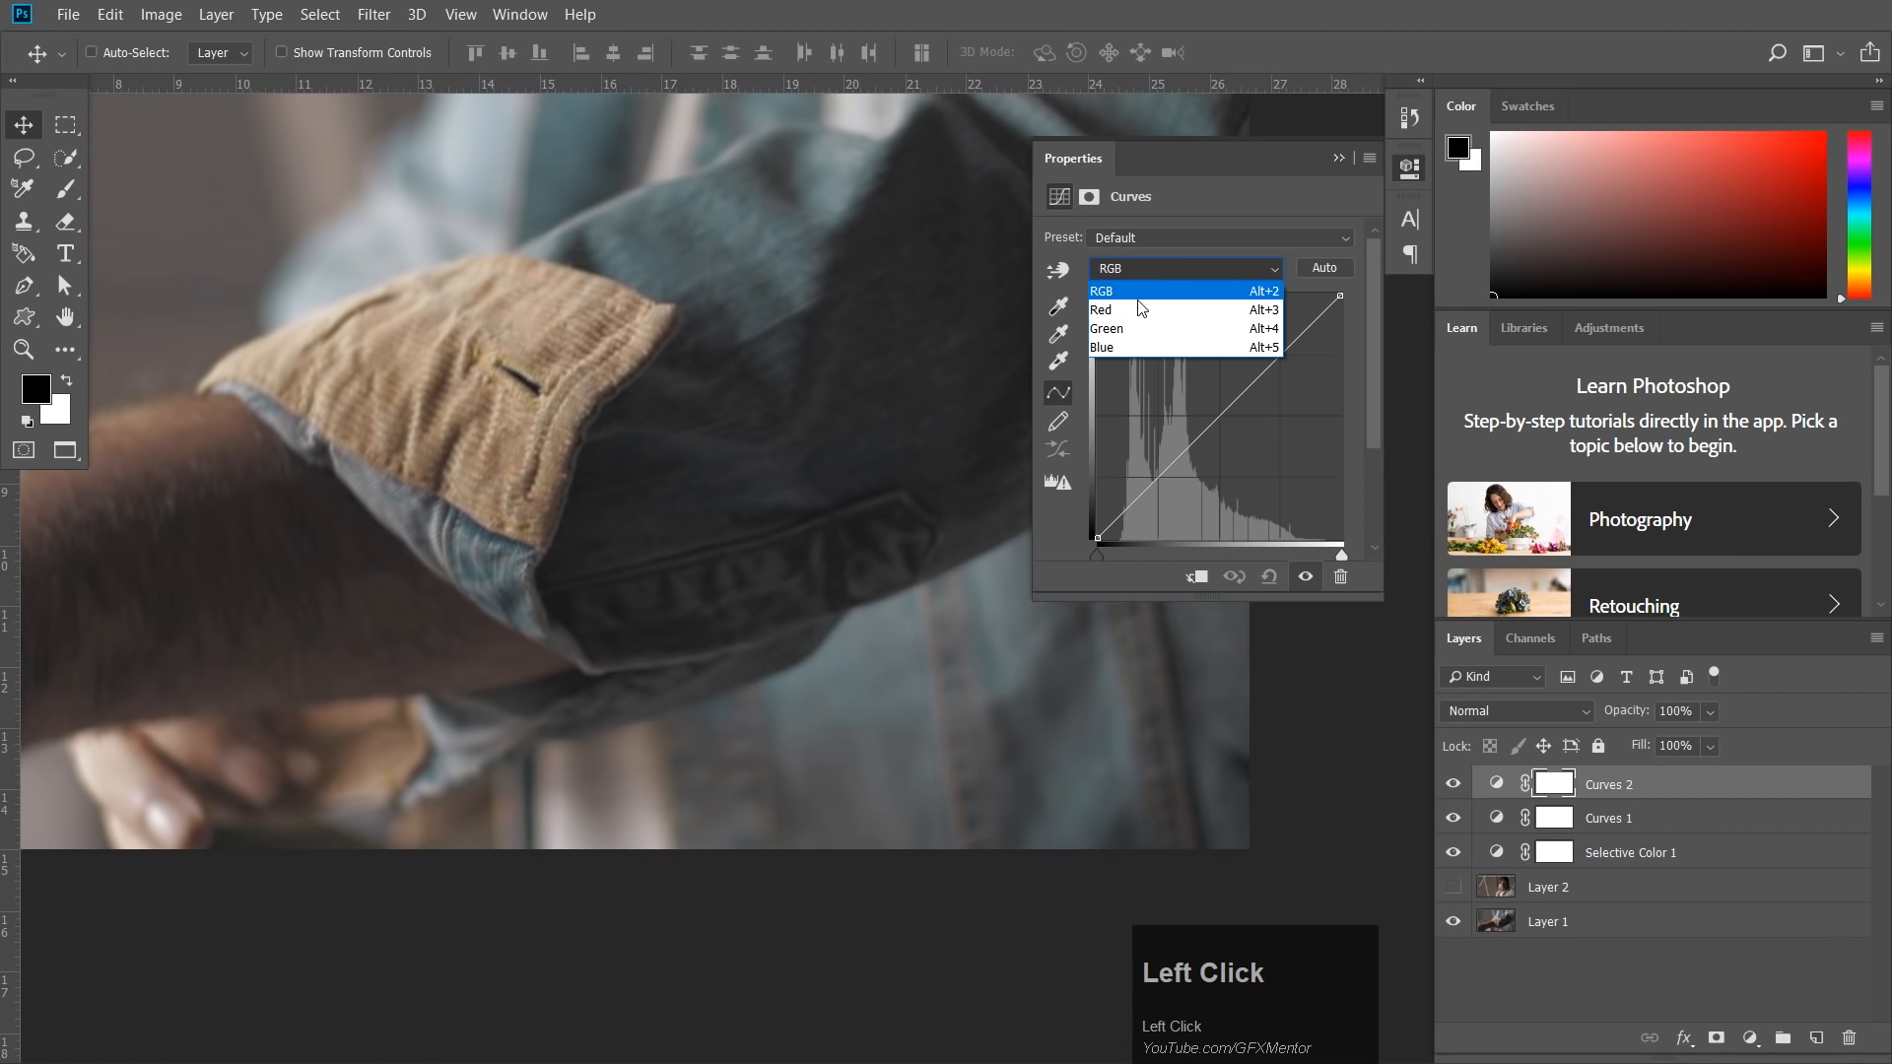
click(1140, 309)
drag(1097, 540, 1111, 538)
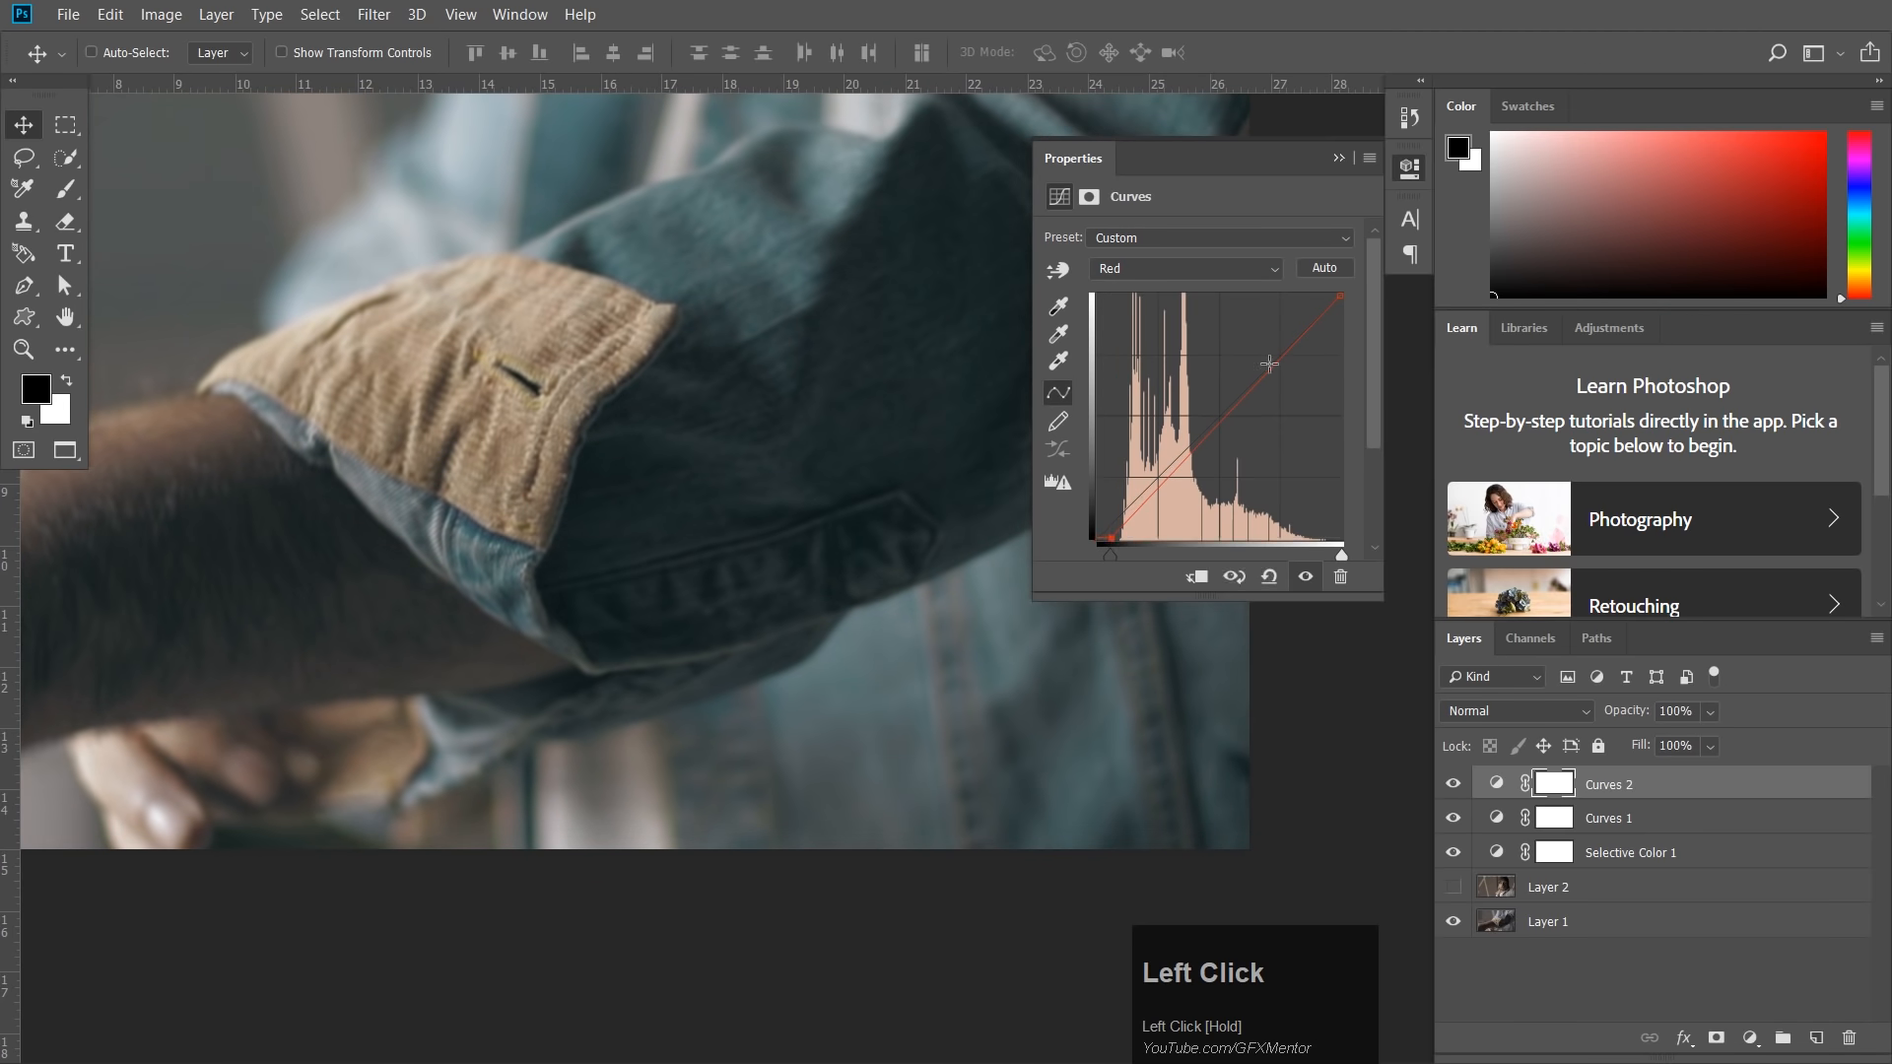
Move the red channel's white point slightly inward, compare before and after, and nudge its black point a little further in.
drag(1340, 294, 1328, 293)
drag(908, 296, 855, 340)
click(1454, 785)
click(1454, 786)
drag(928, 424, 959, 410)
drag(1107, 539, 1116, 545)
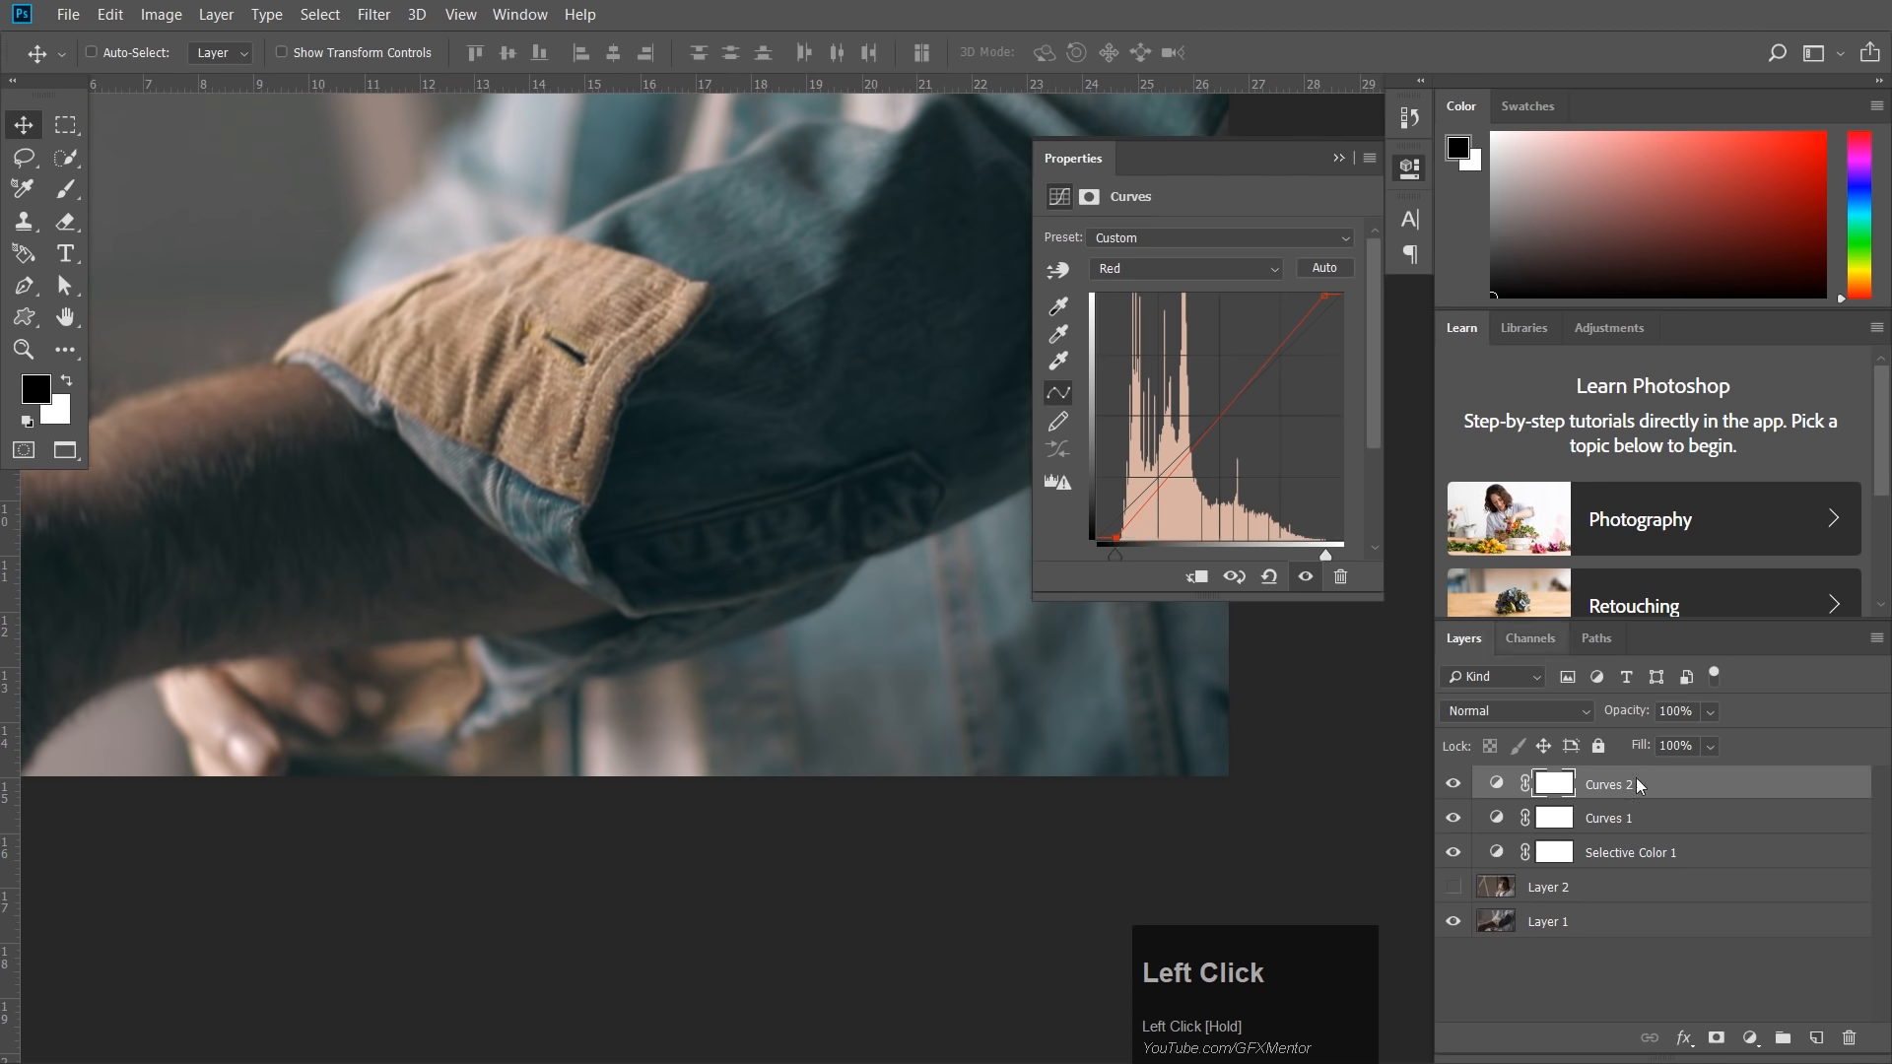
Shift the green channel's black point and move its white point slightly inward on Curves 2.
click(1256, 269)
click(1161, 323)
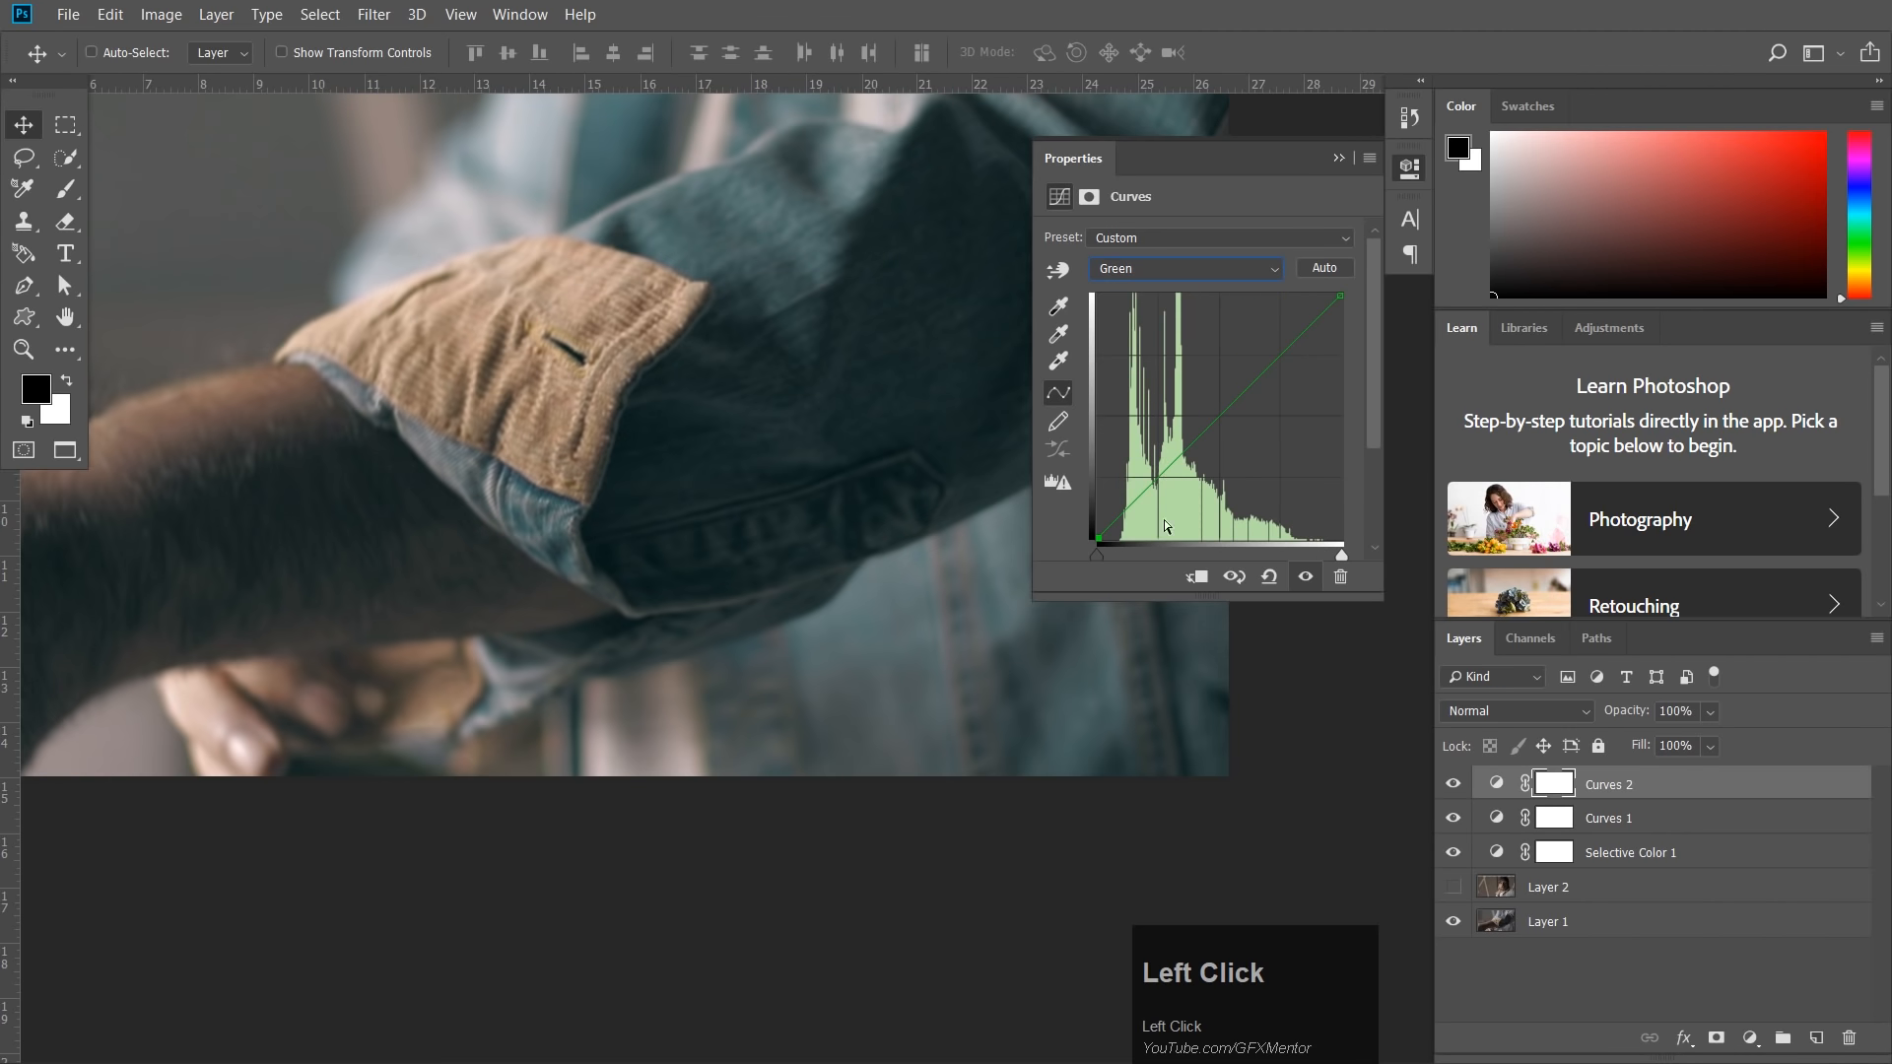
drag(1098, 538, 1123, 520)
drag(1342, 297, 1324, 293)
Raise the blue channel's black point slightly on Curves 2 to tint the shadows blue.
ctrl+drag(893, 291, 845, 446)
click(1183, 269)
click(1144, 347)
drag(1100, 541, 1097, 521)
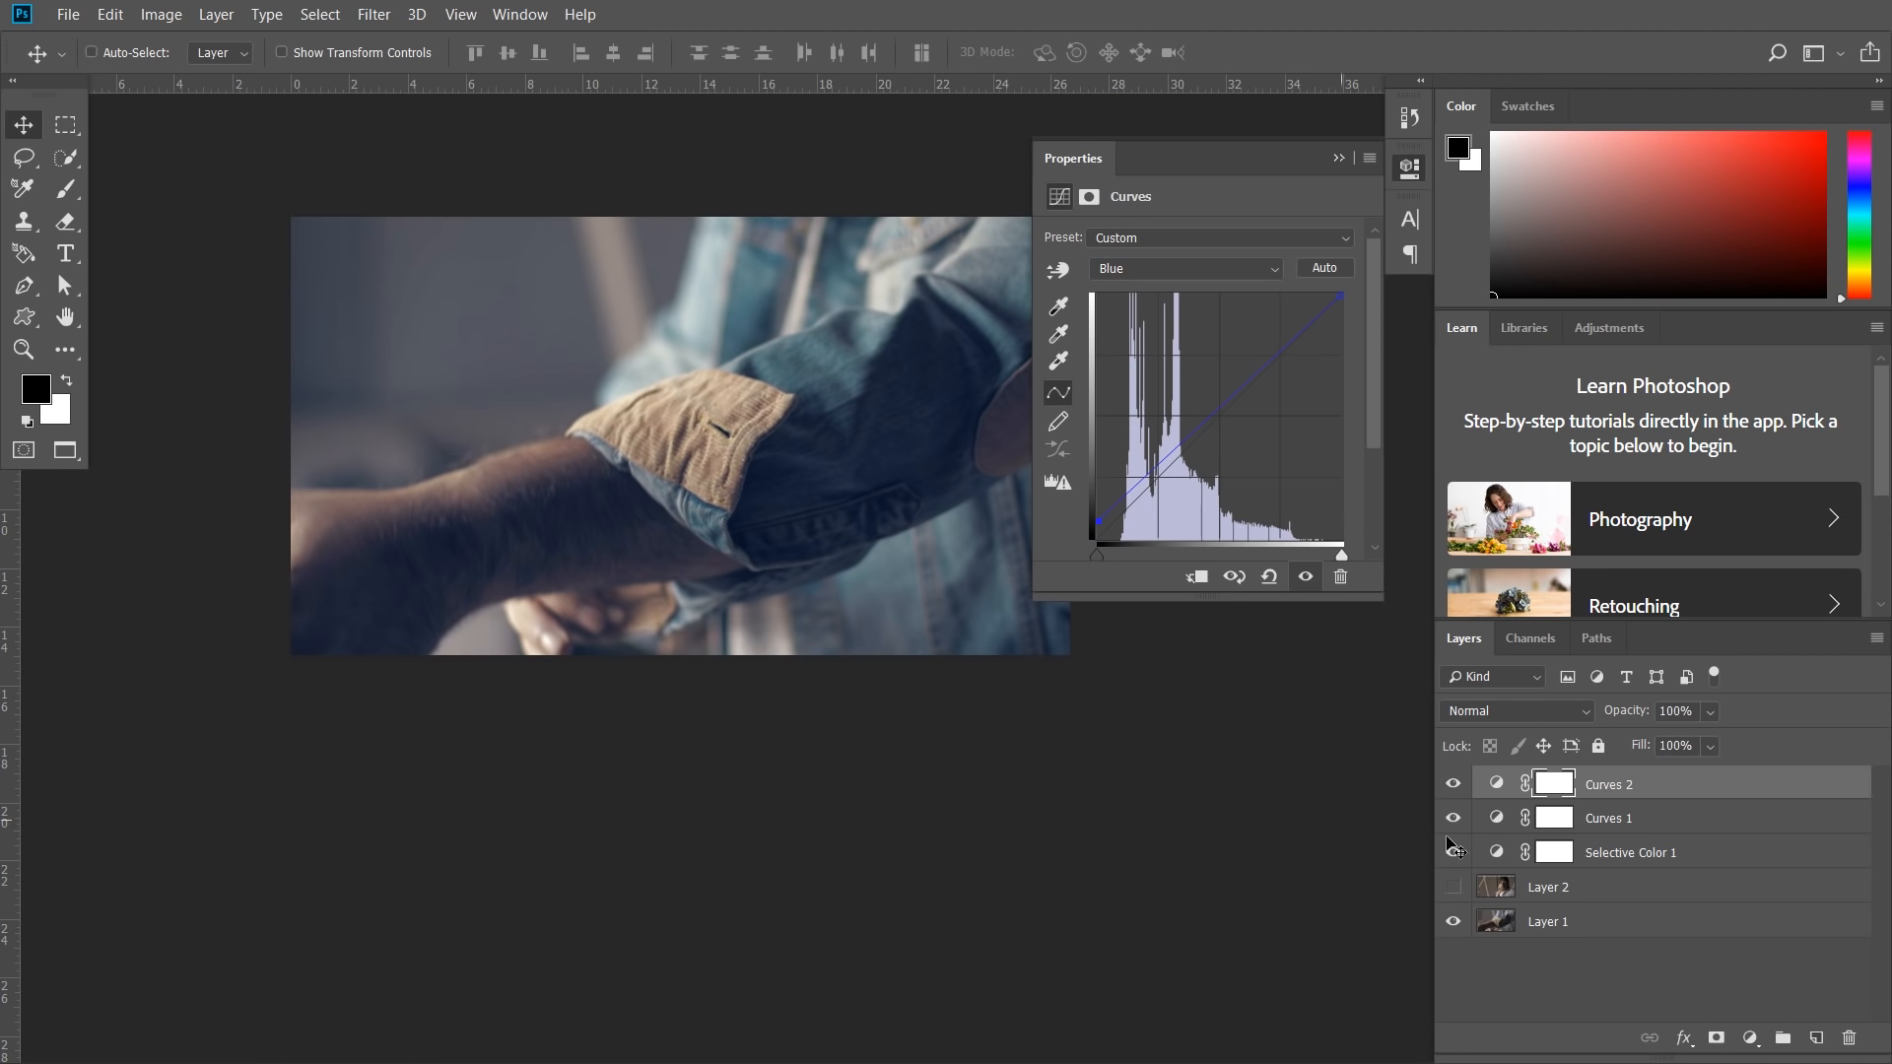
Add a Color Lookup adjustment layer using the TealOrangePlusContrast.3DL LUT at 50% opacity.
click(1750, 1039)
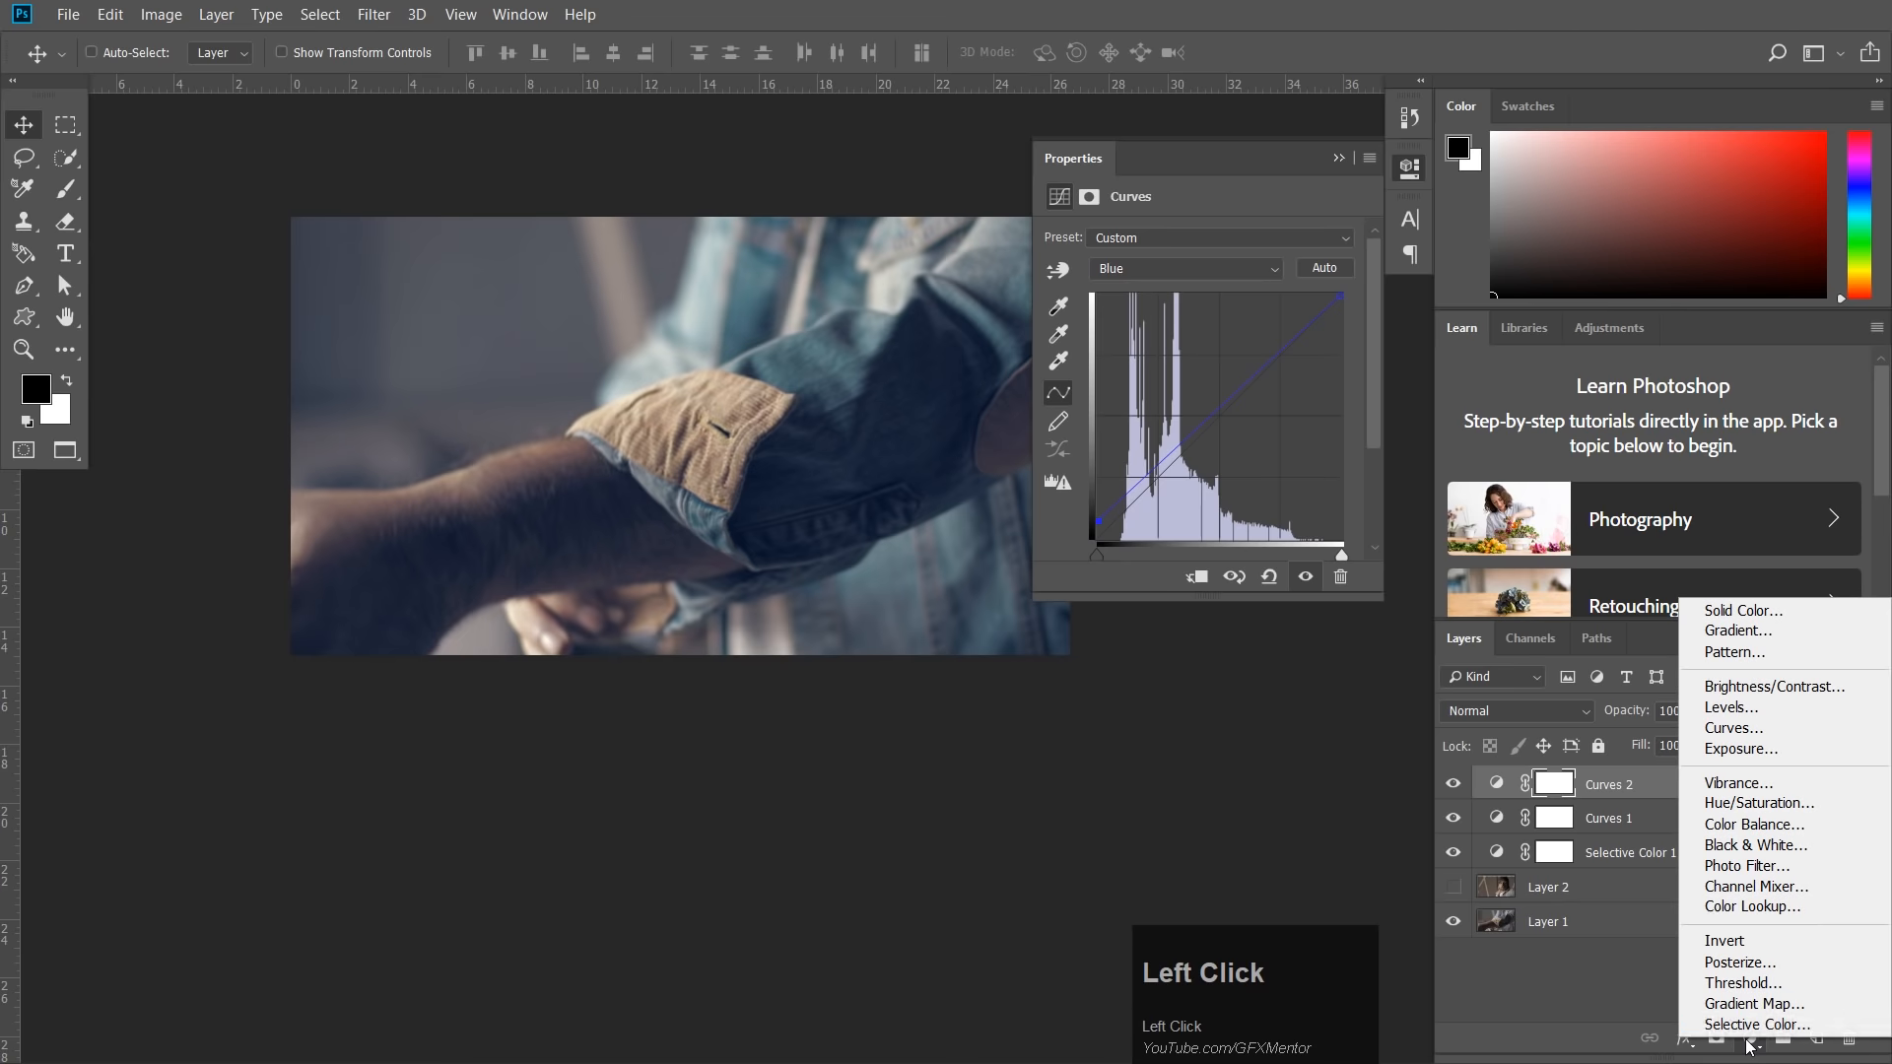
click(1759, 908)
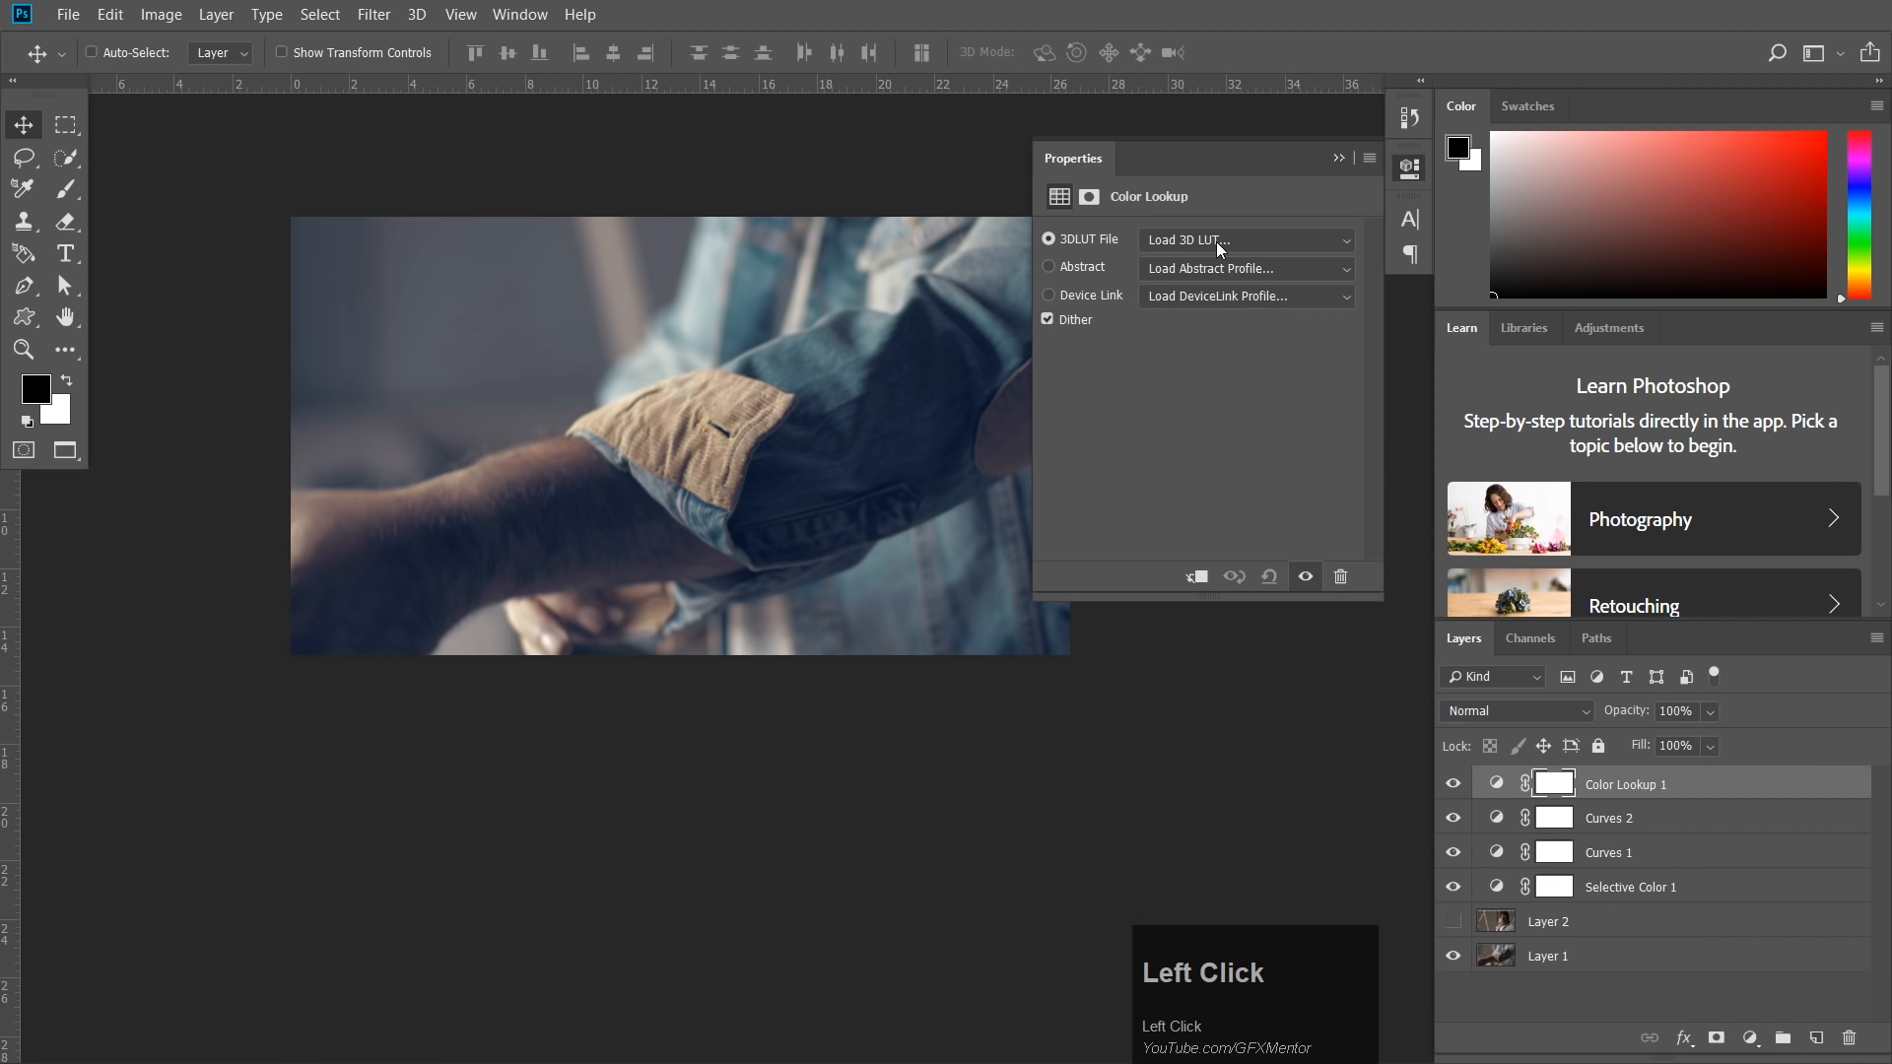
click(1236, 240)
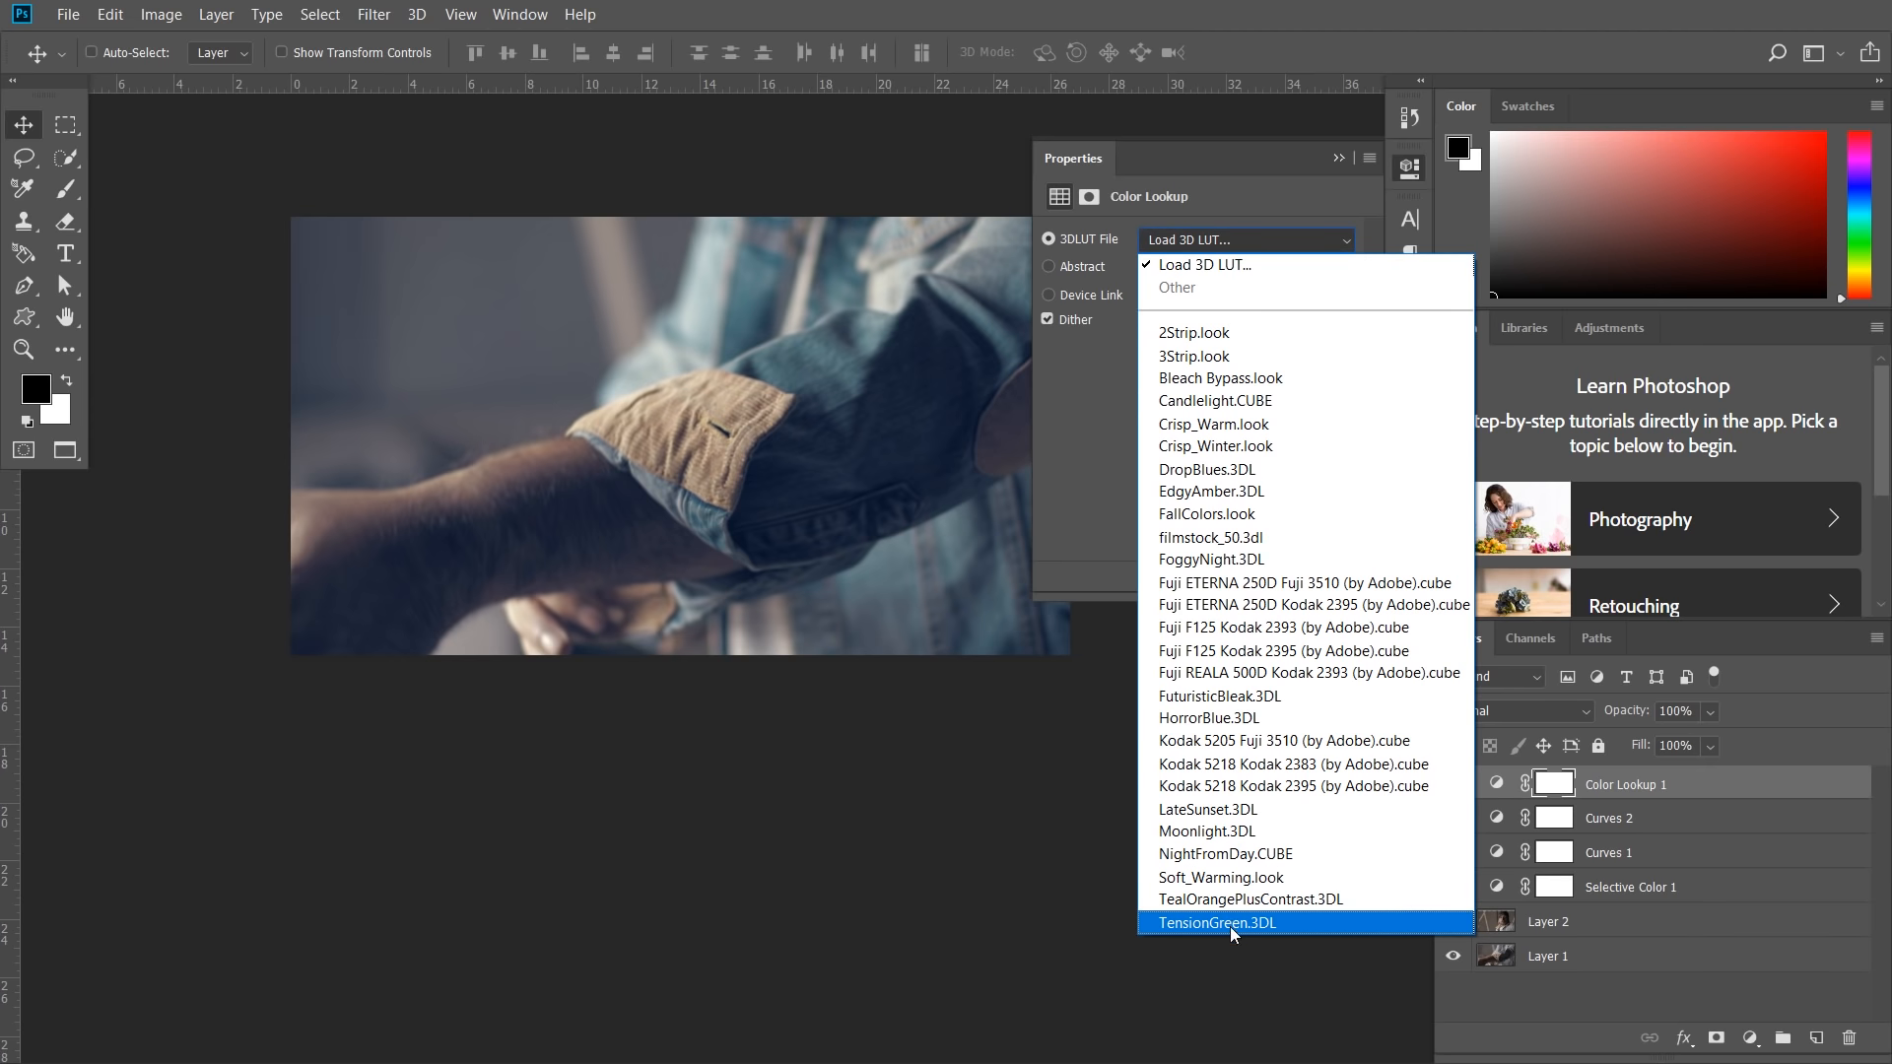
click(1232, 900)
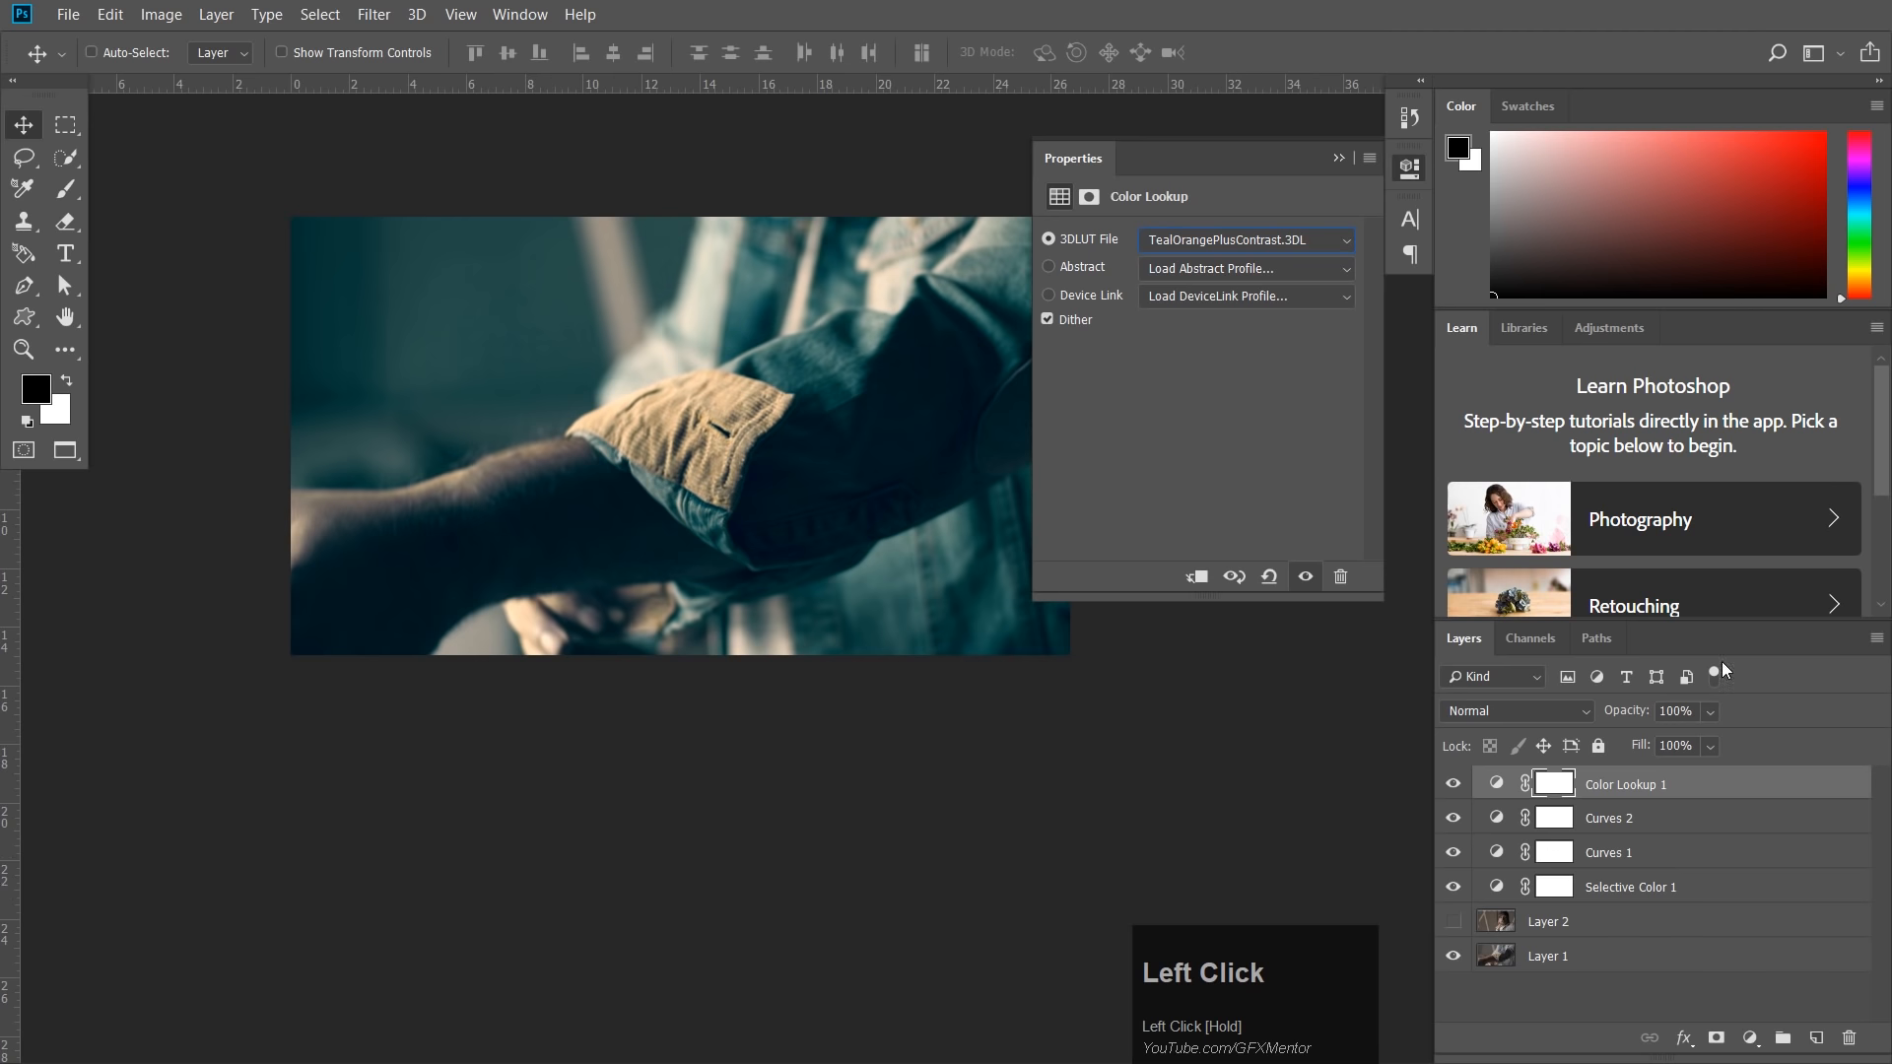
click(1660, 712)
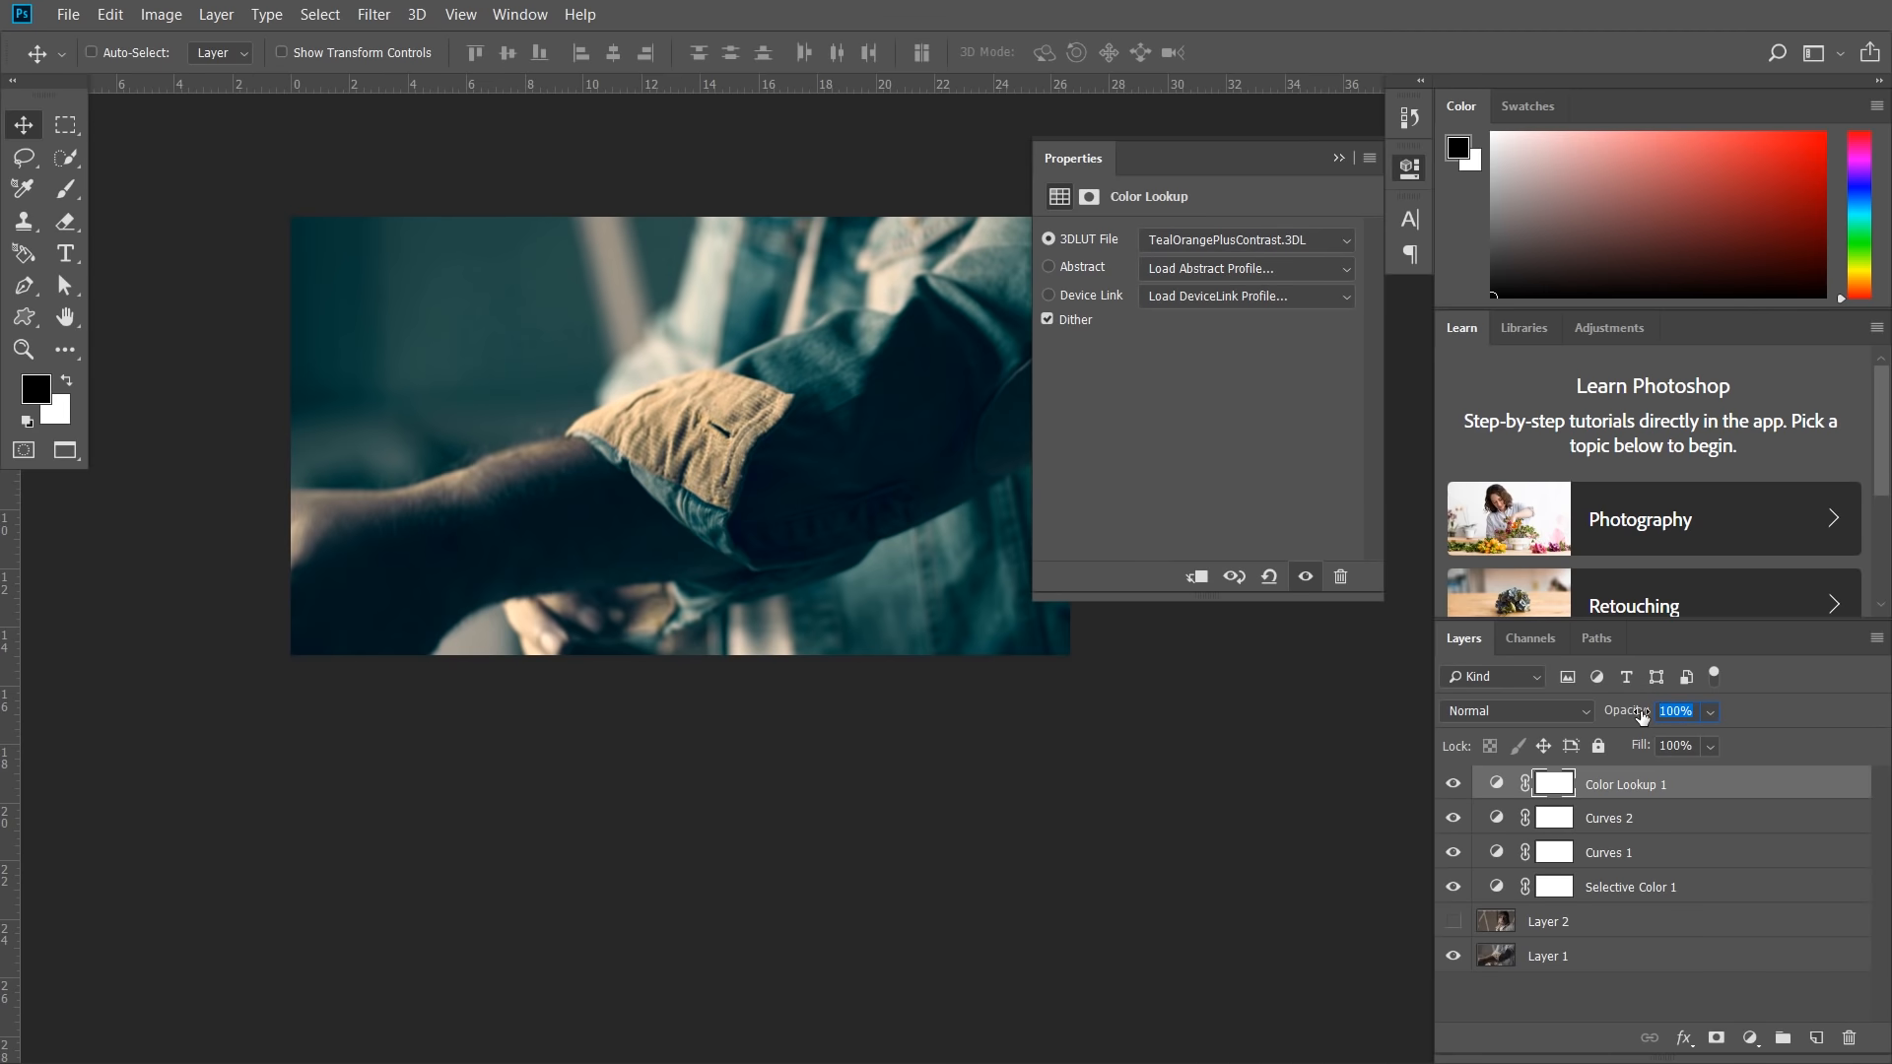
text(50)
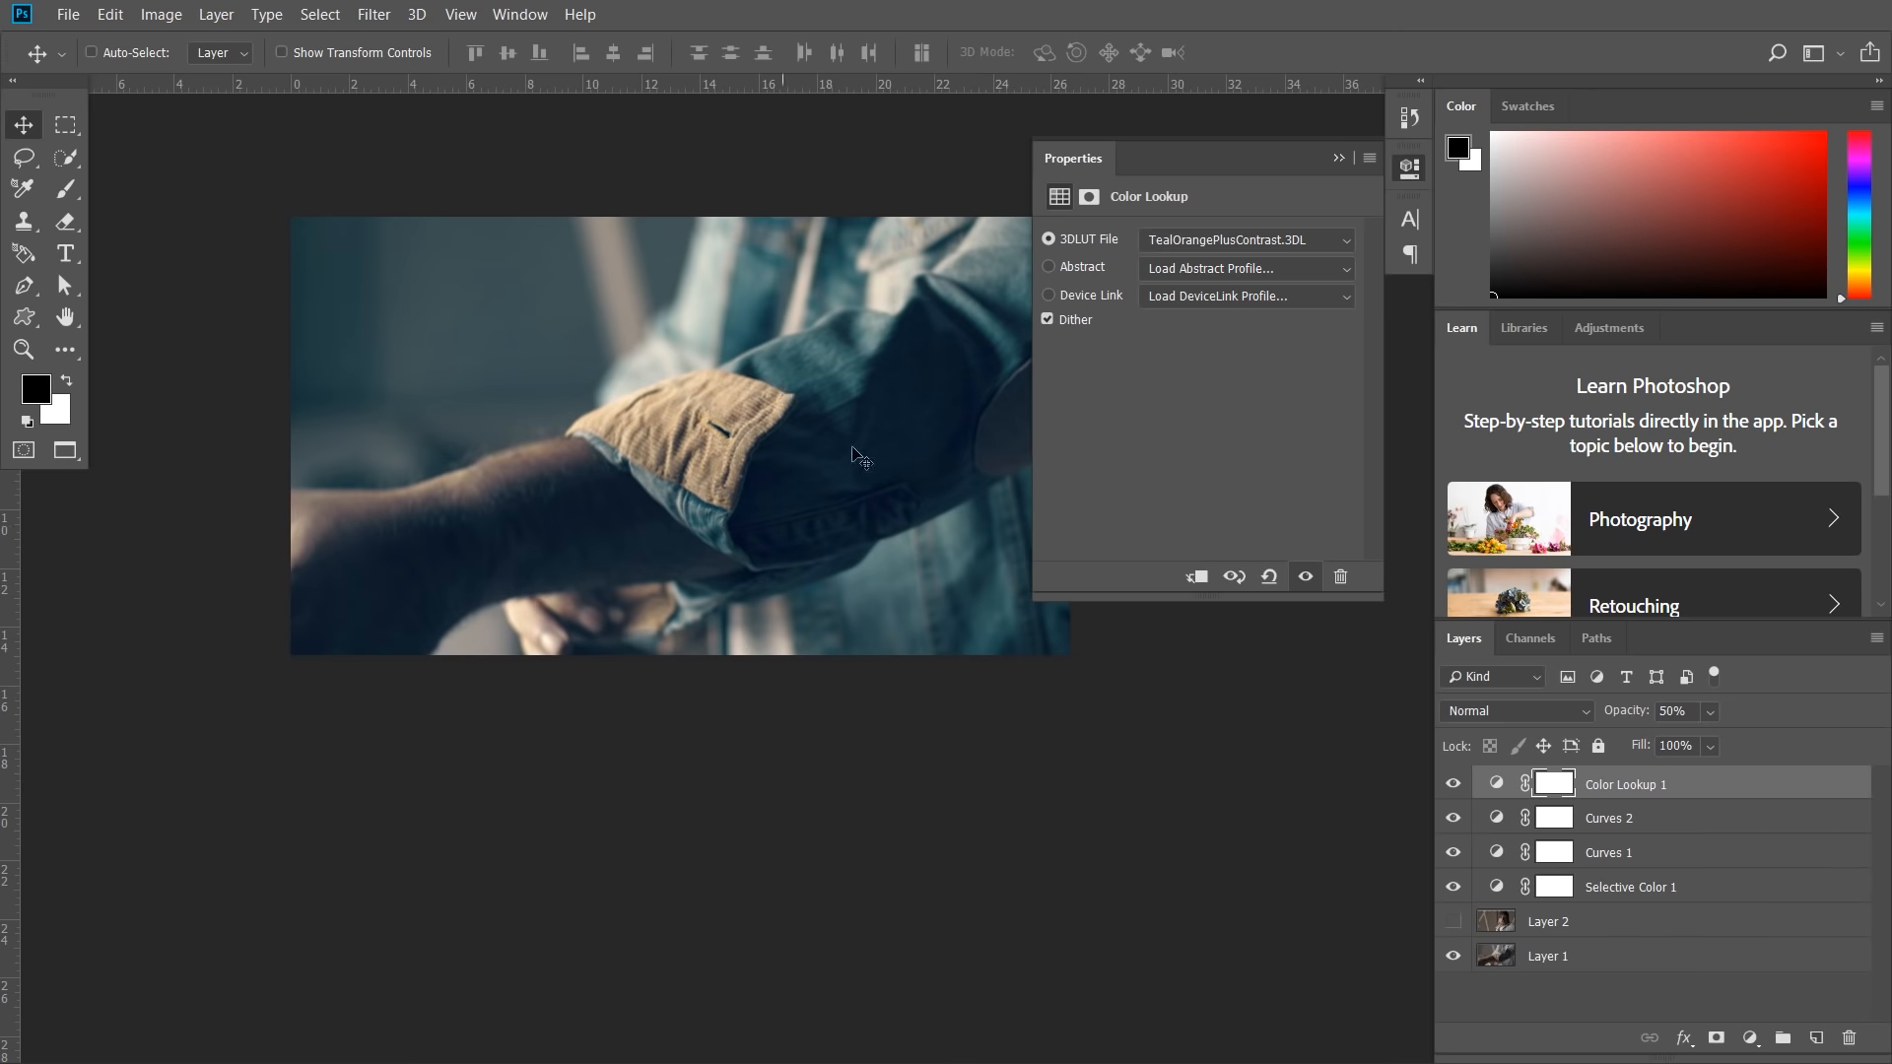
Compare the arm shot with and without the Color Lookup 1 adjustment.
drag(852, 428, 899, 602)
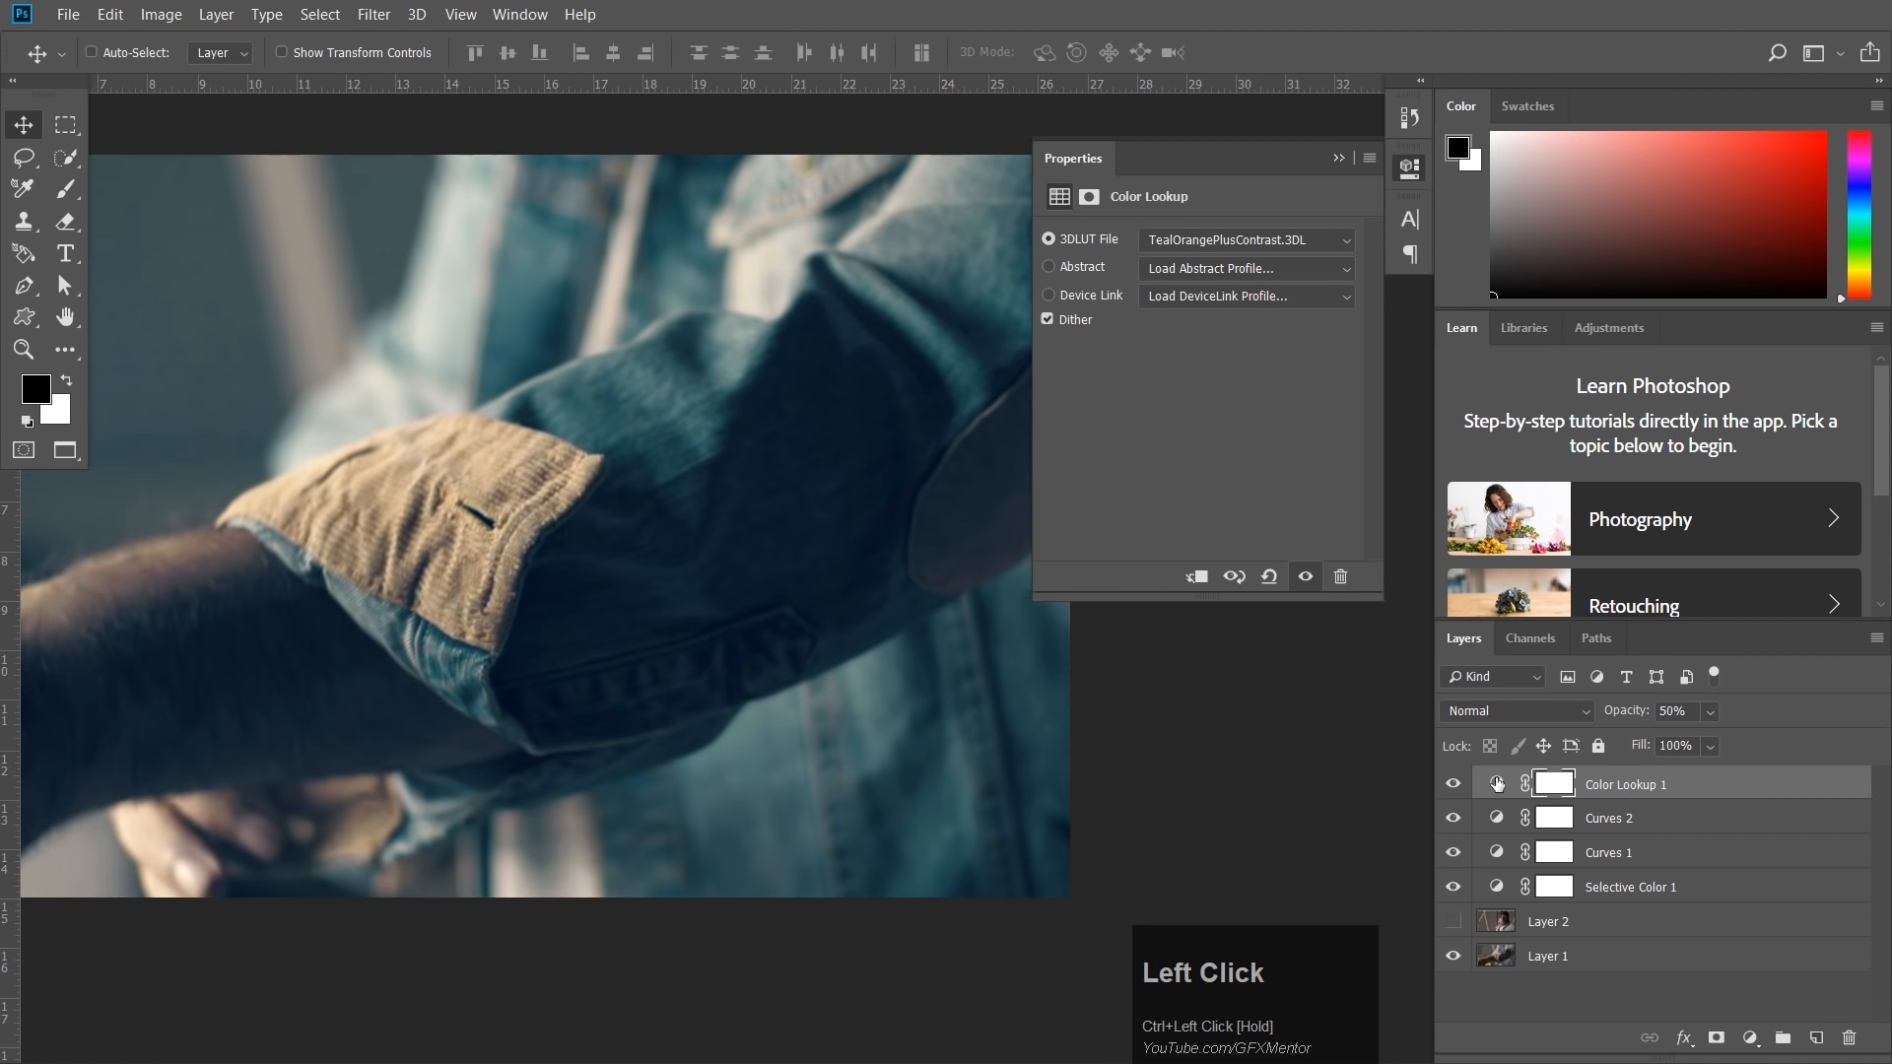
click(1452, 784)
click(1452, 783)
click(1453, 784)
click(1453, 783)
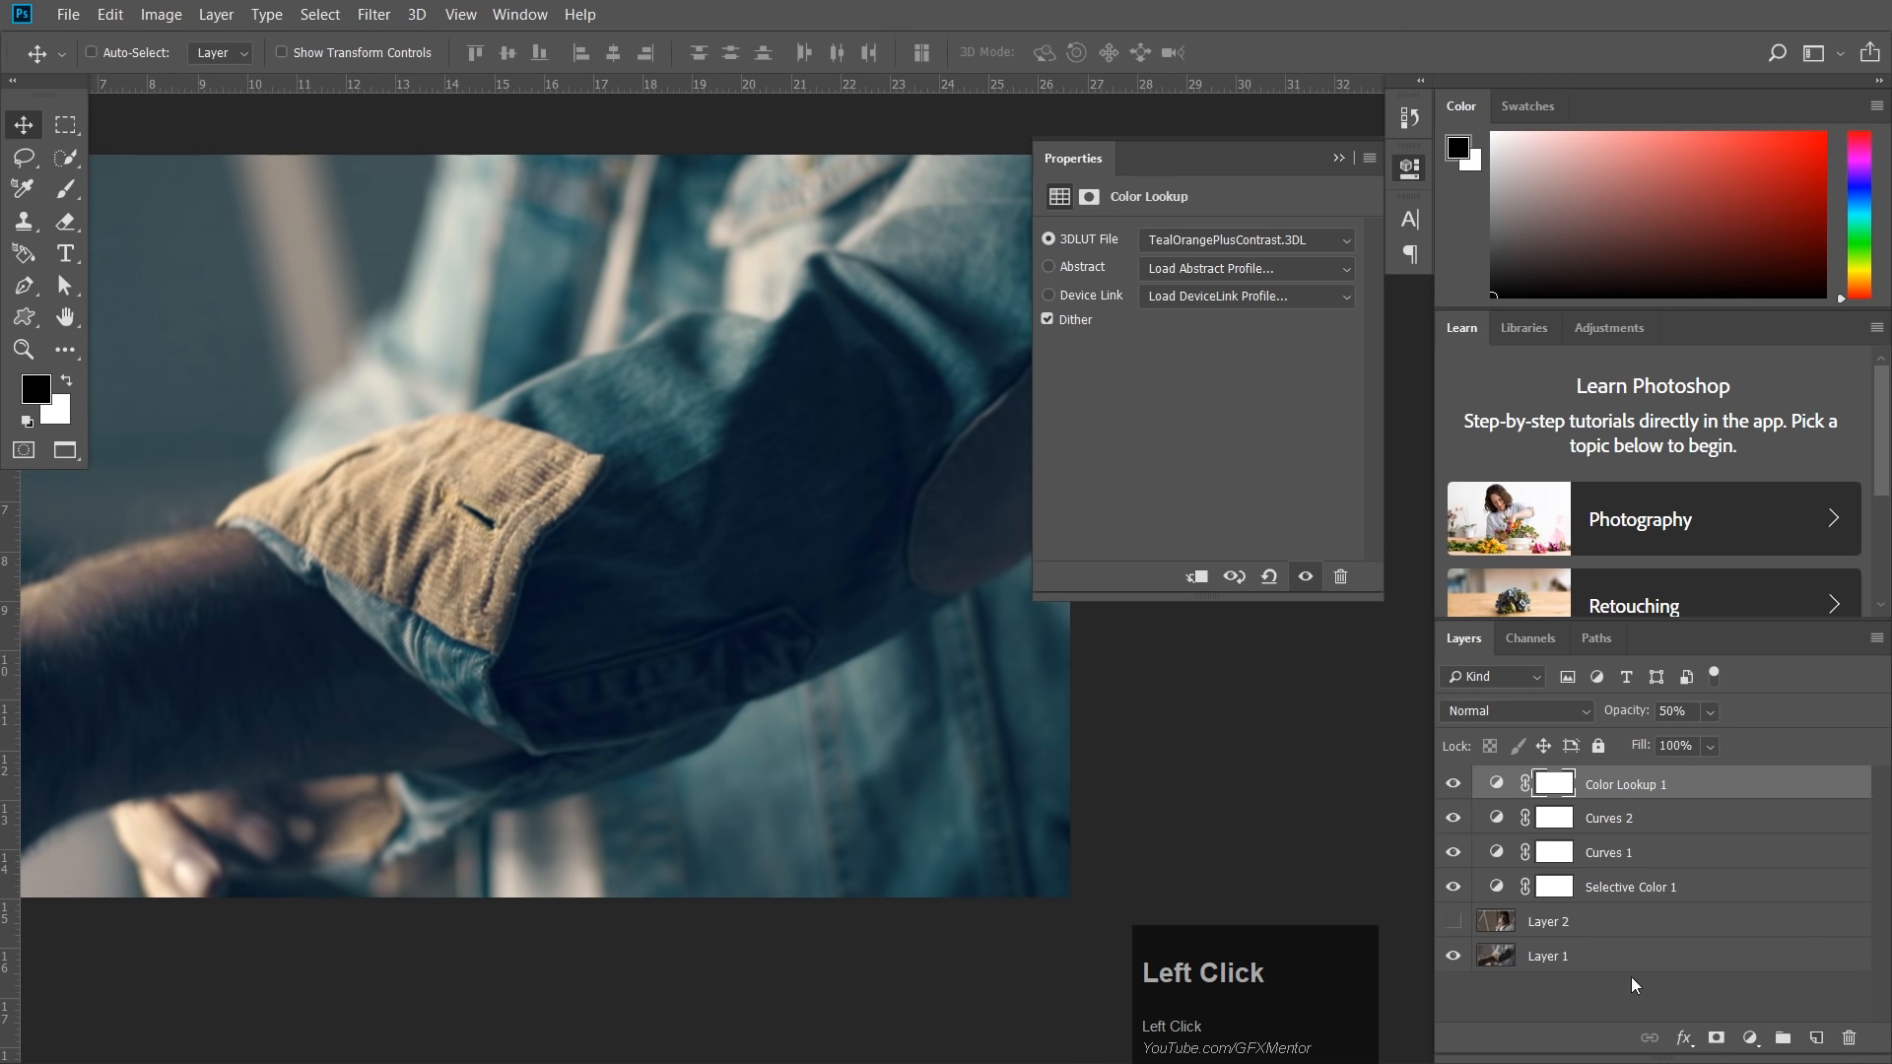
Add a second Color Lookup adjustment layer using the TensionGreen.3DL LUT at 30% opacity.
click(1750, 1038)
click(1751, 905)
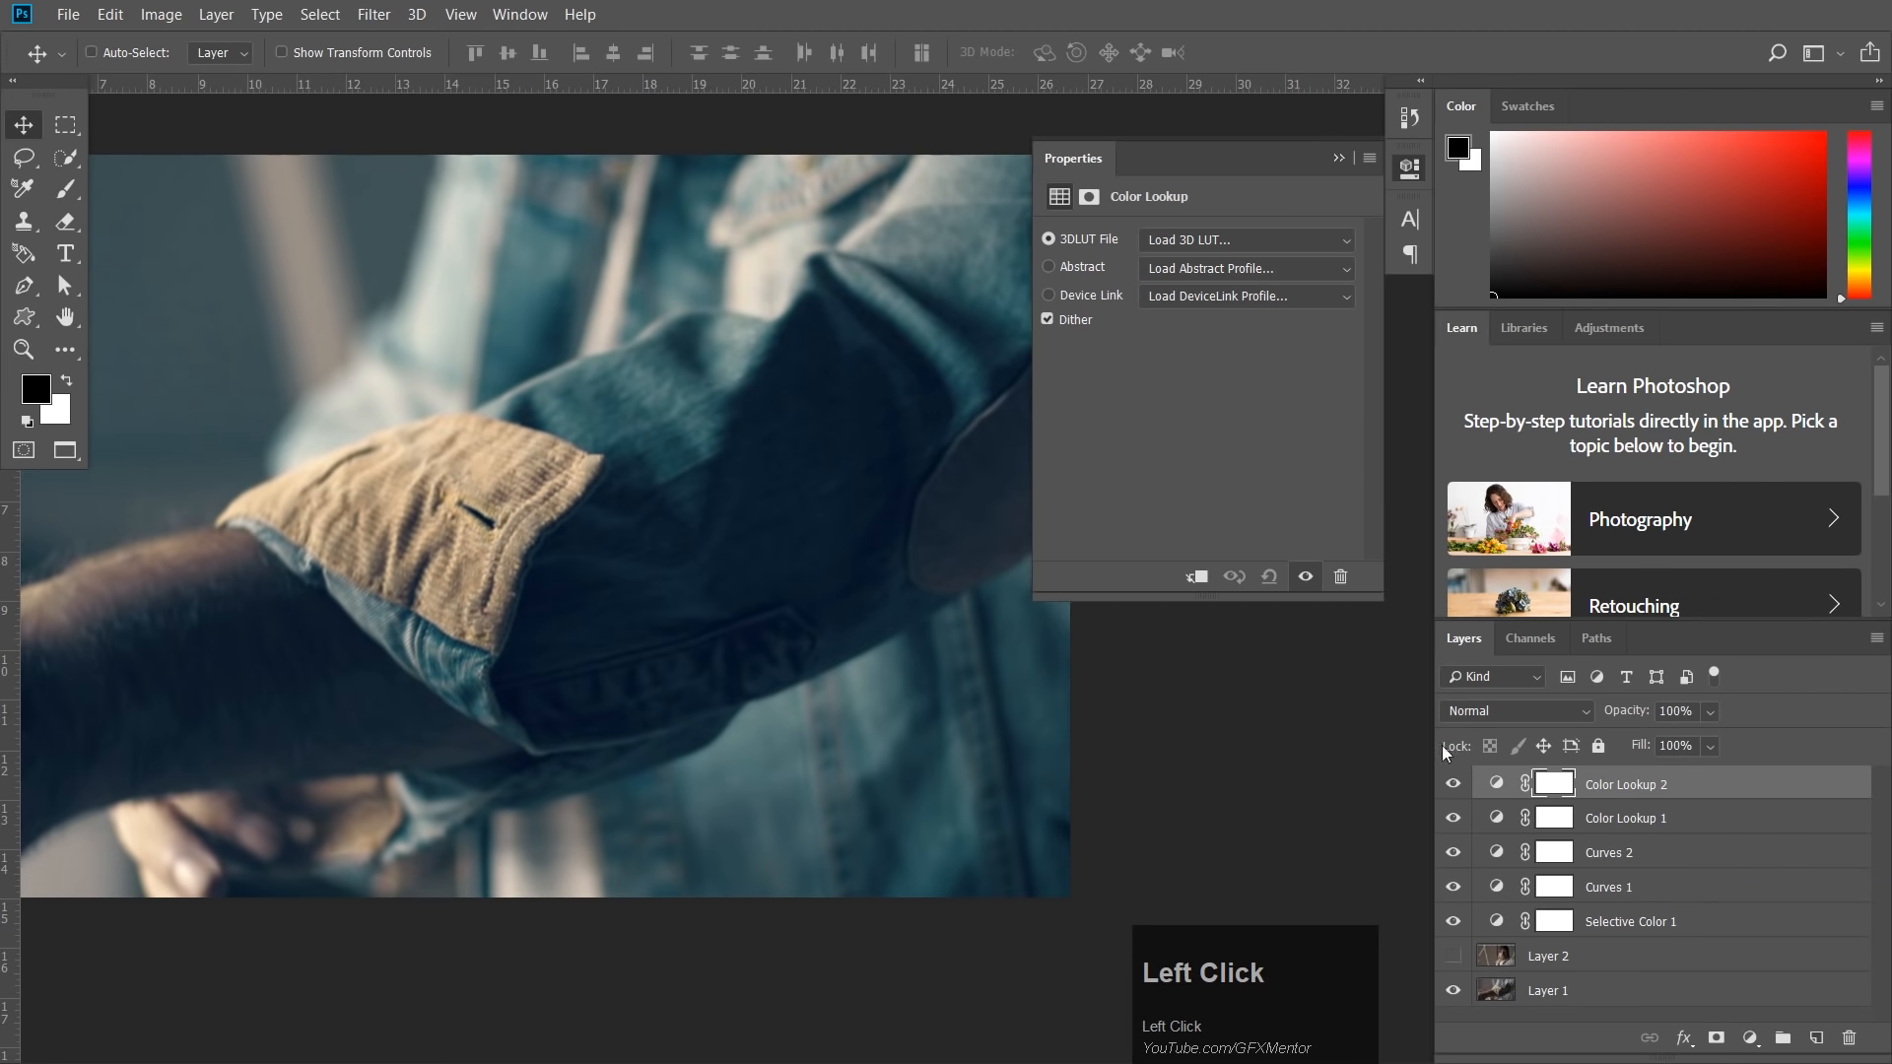
click(1244, 242)
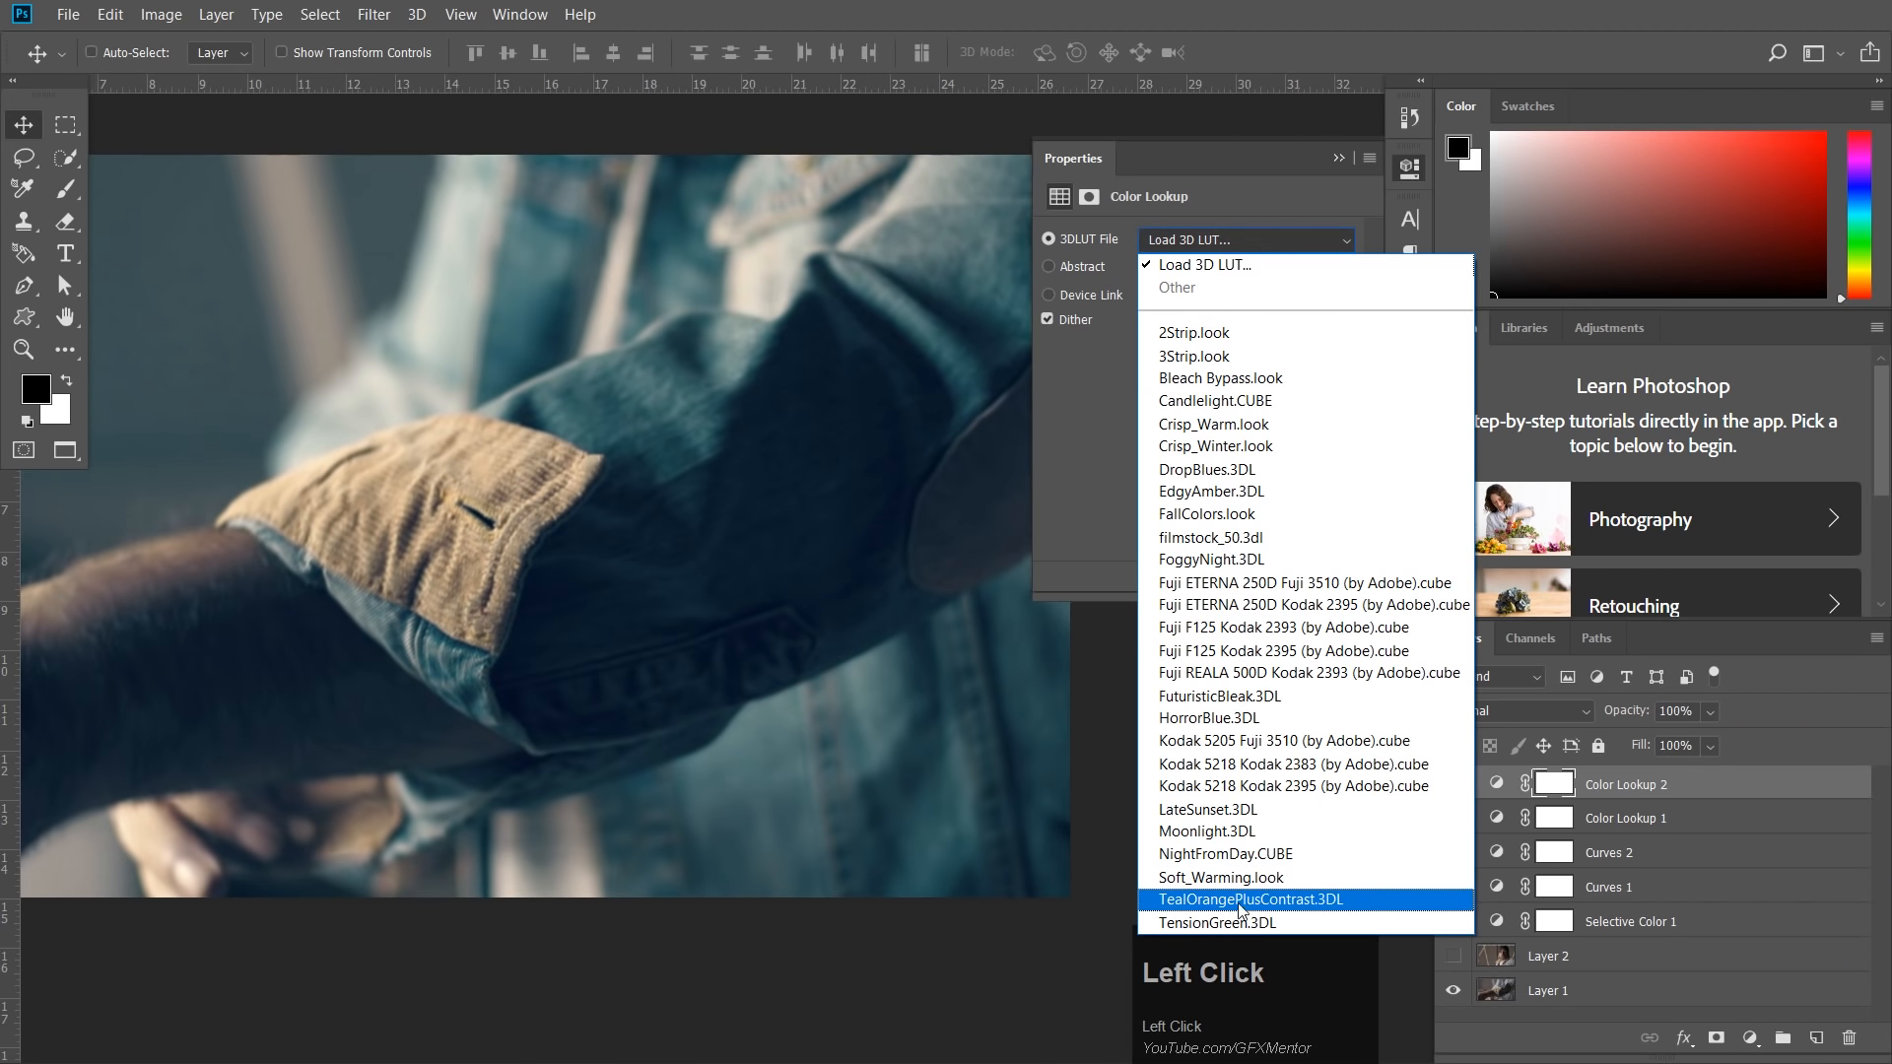
click(1239, 924)
drag(848, 350, 773, 392)
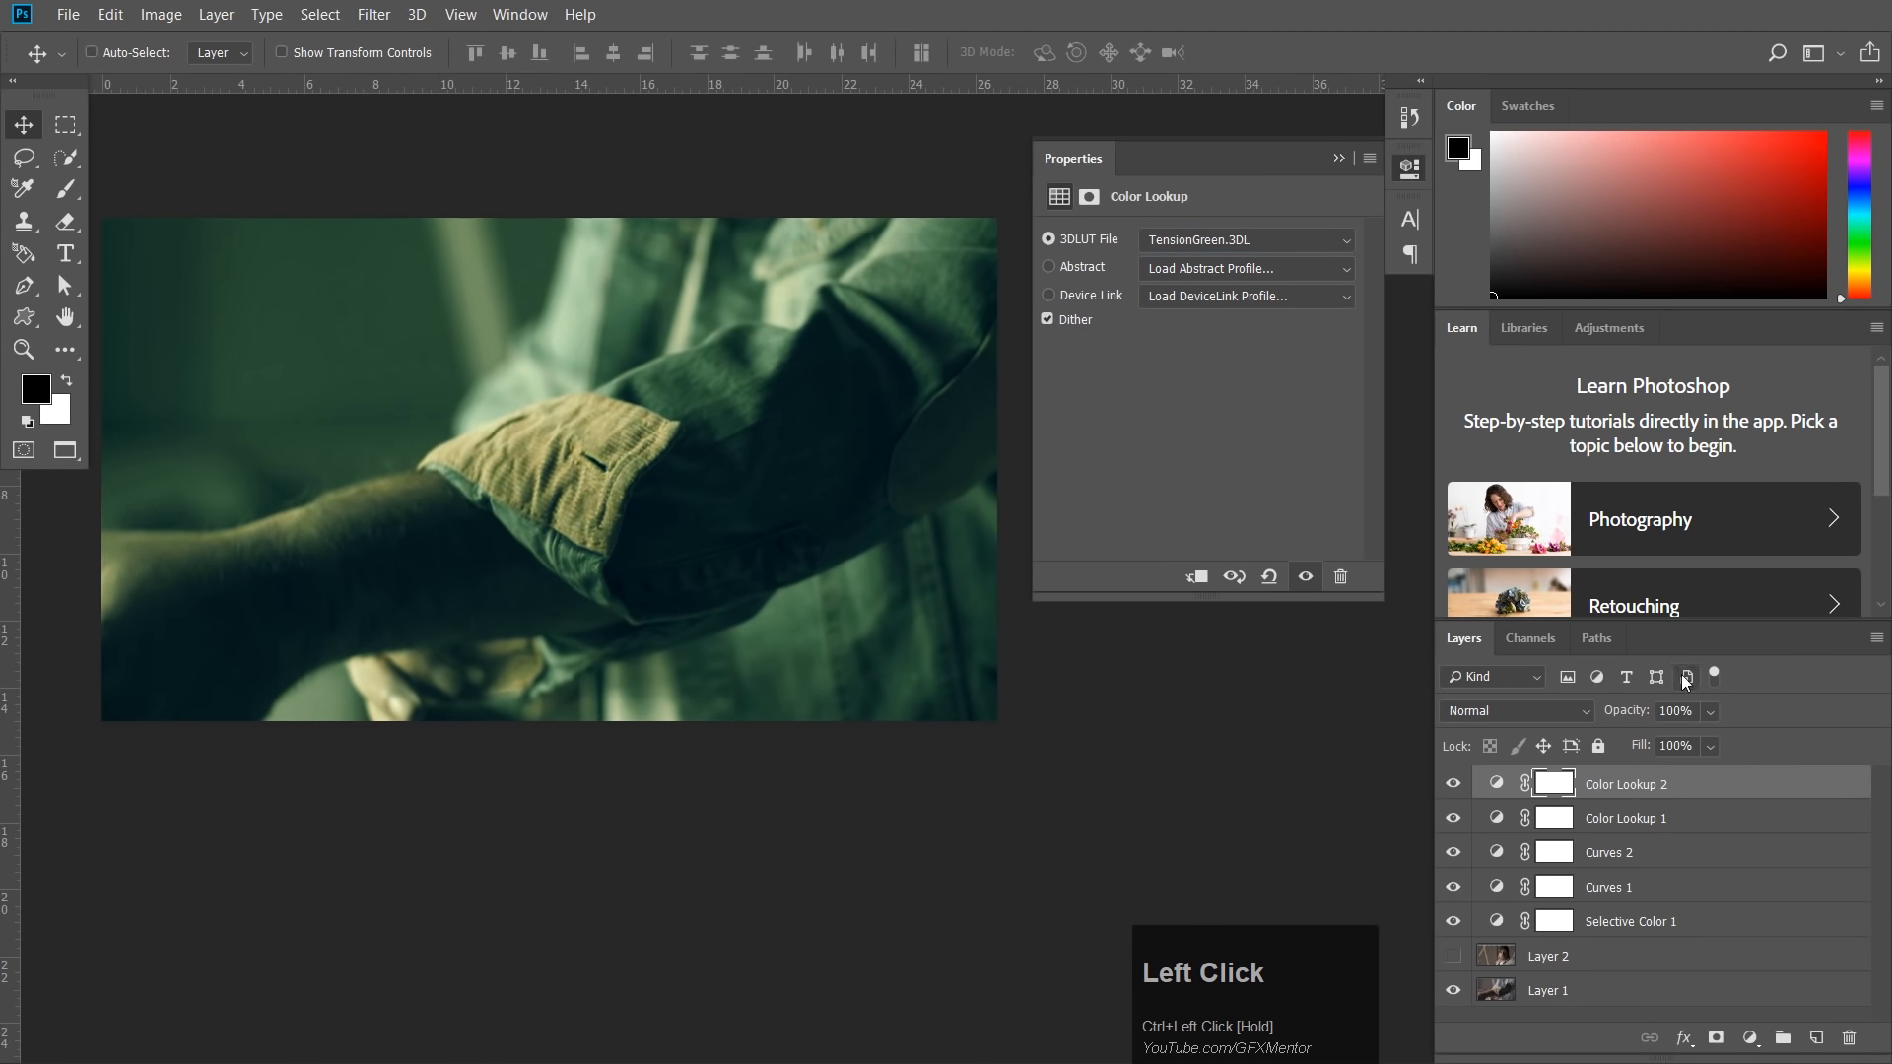
click(1675, 711)
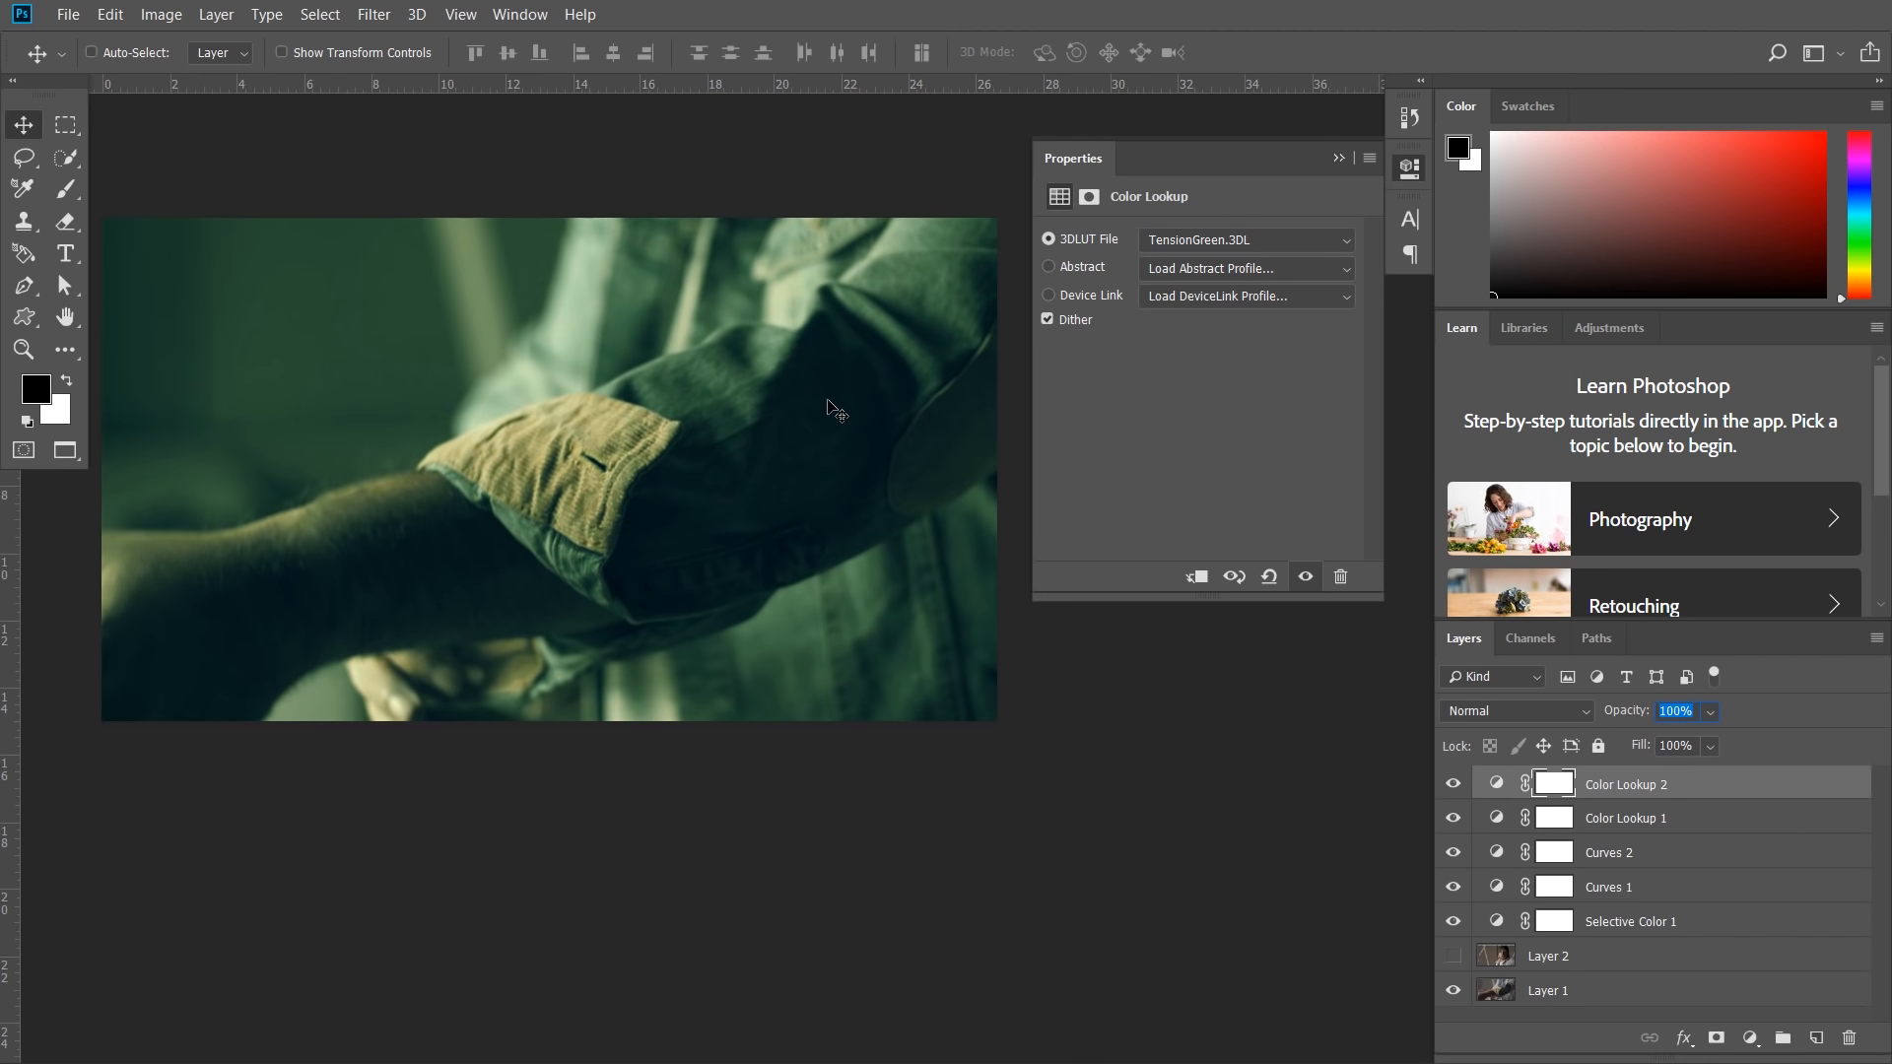
text(30)
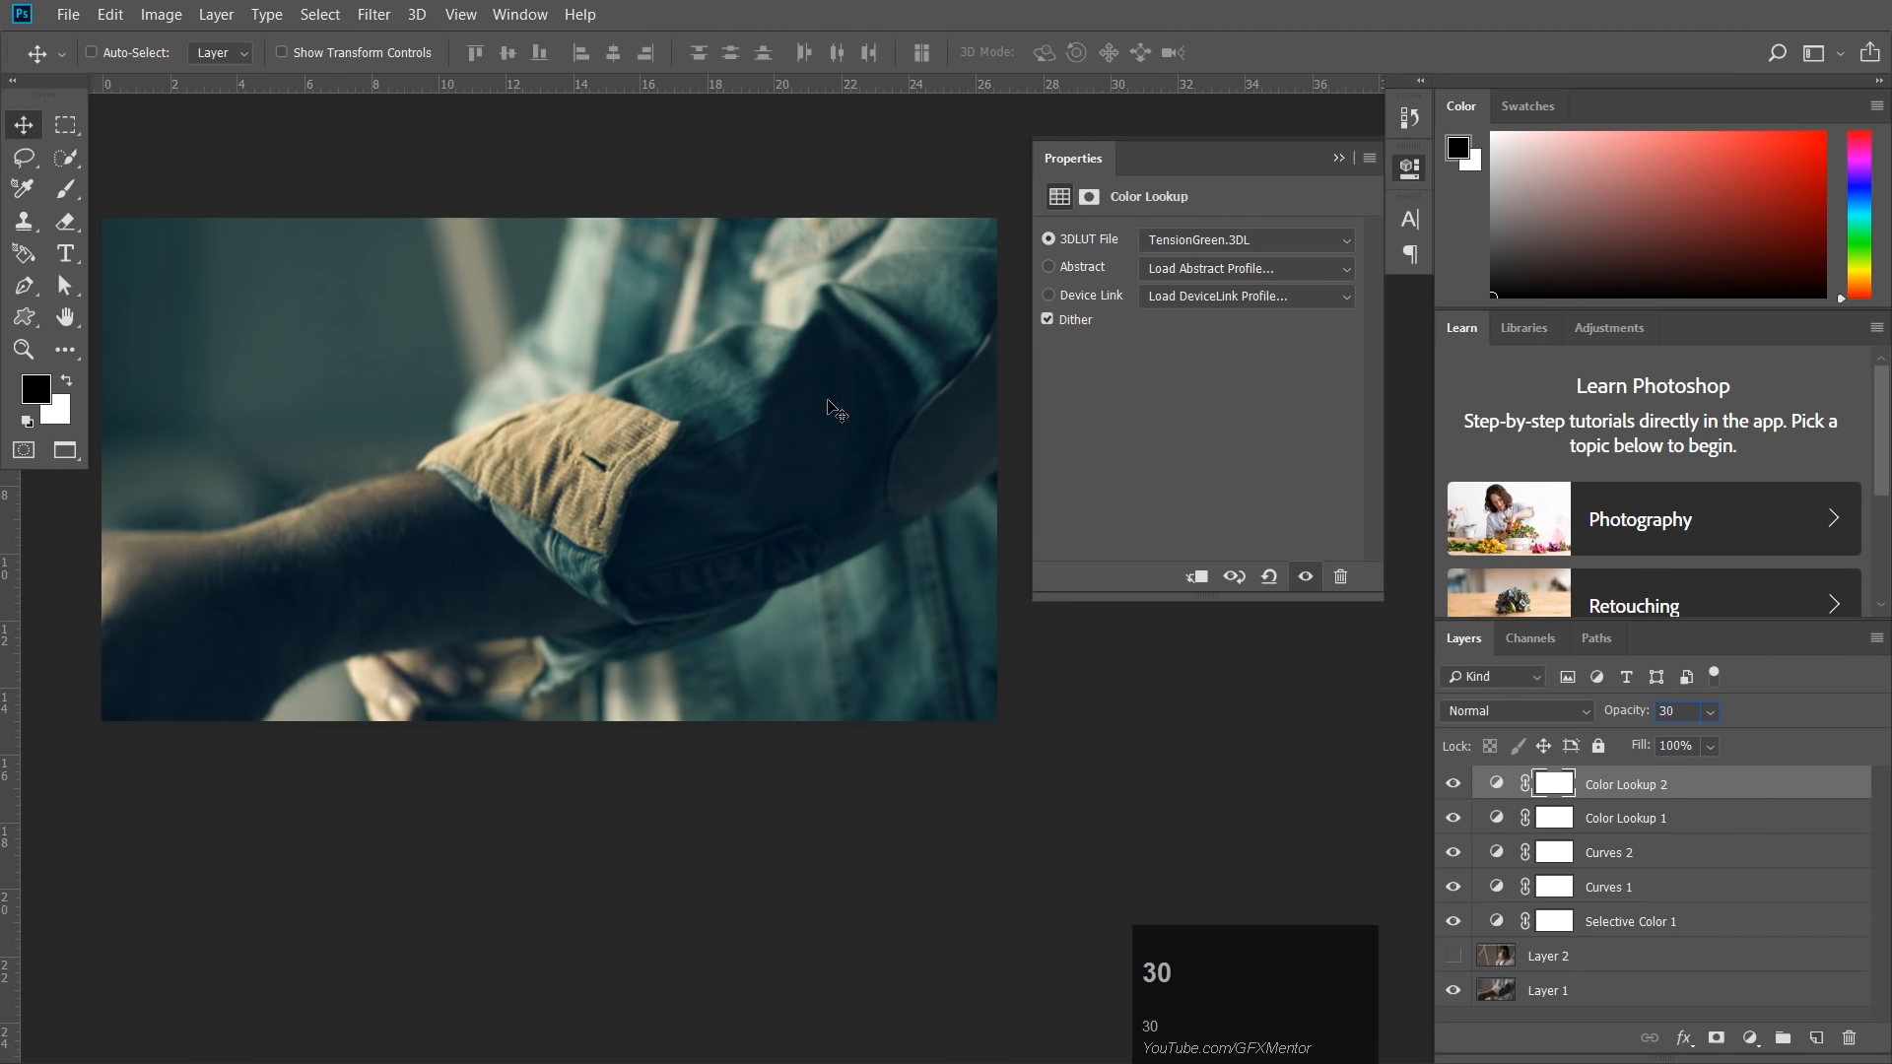
Hide all five adjustment layers and show them again one by one to compare the original arm shot with the grade.
click(1667, 924)
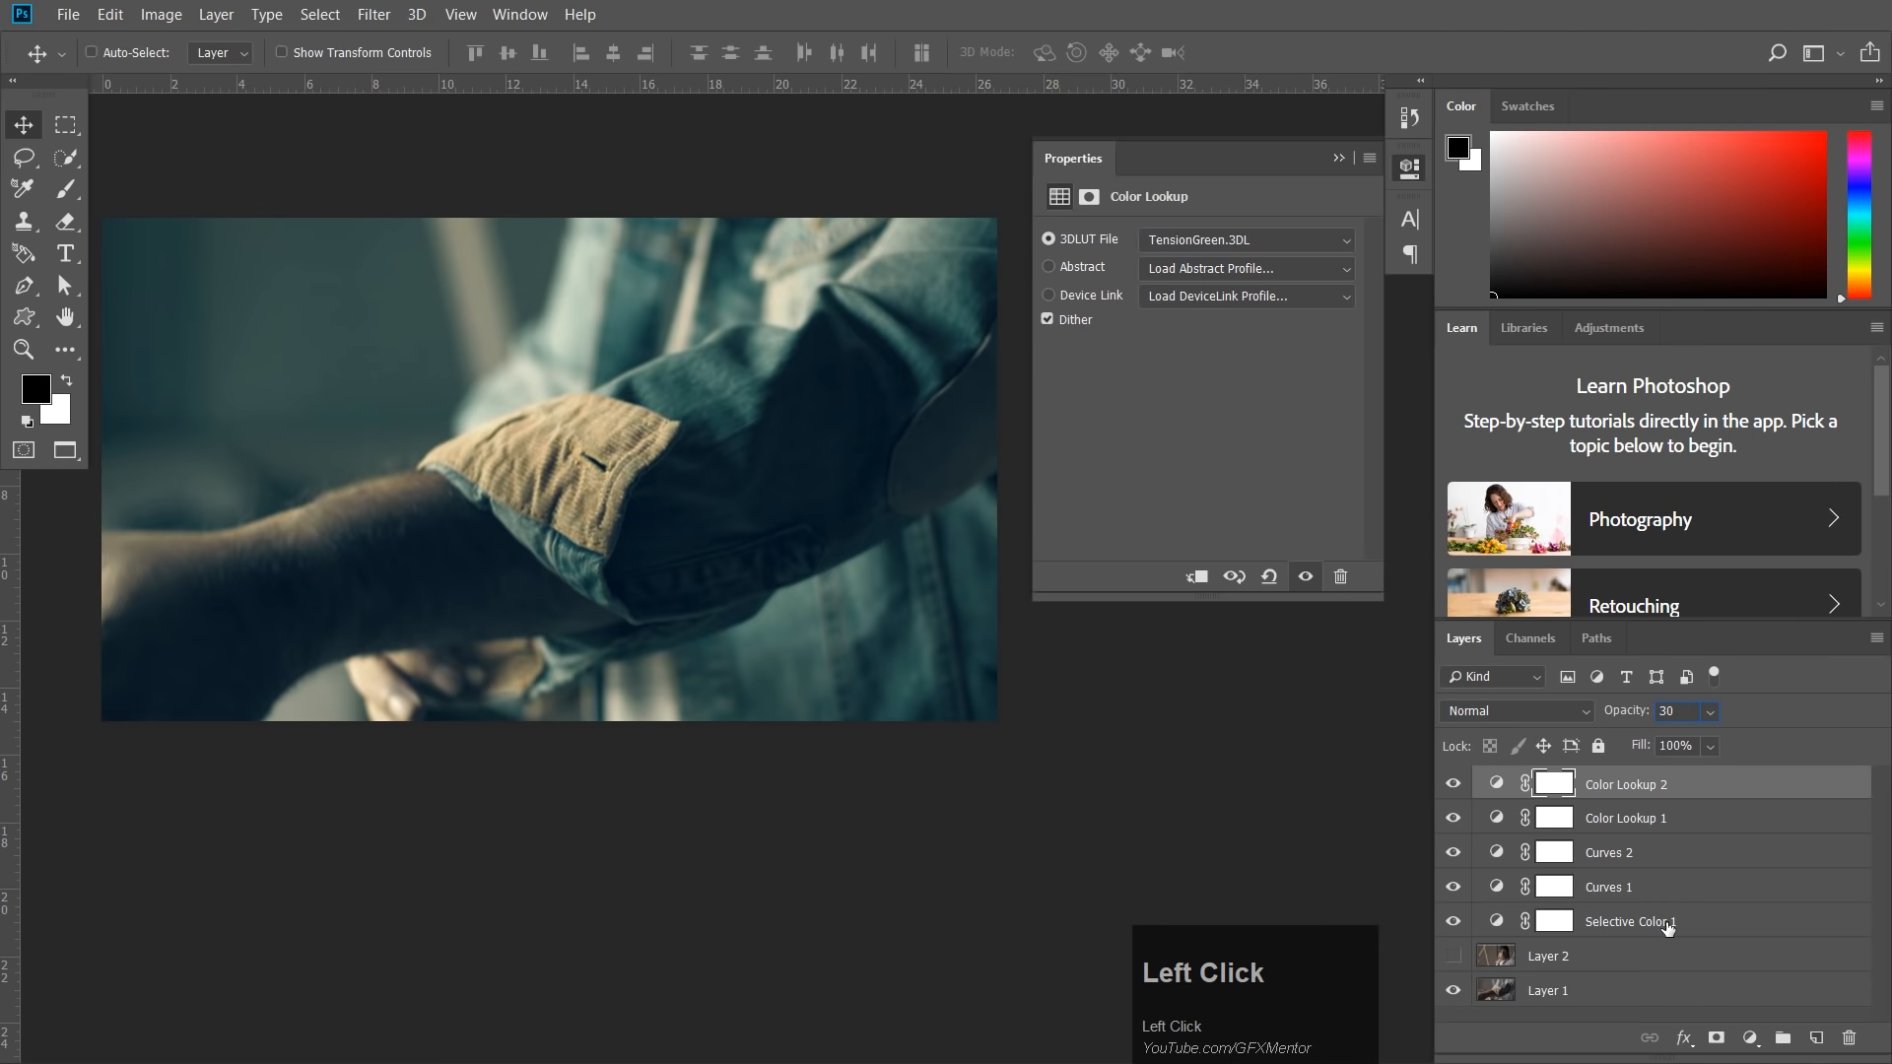
drag(1075, 884, 1207, 924)
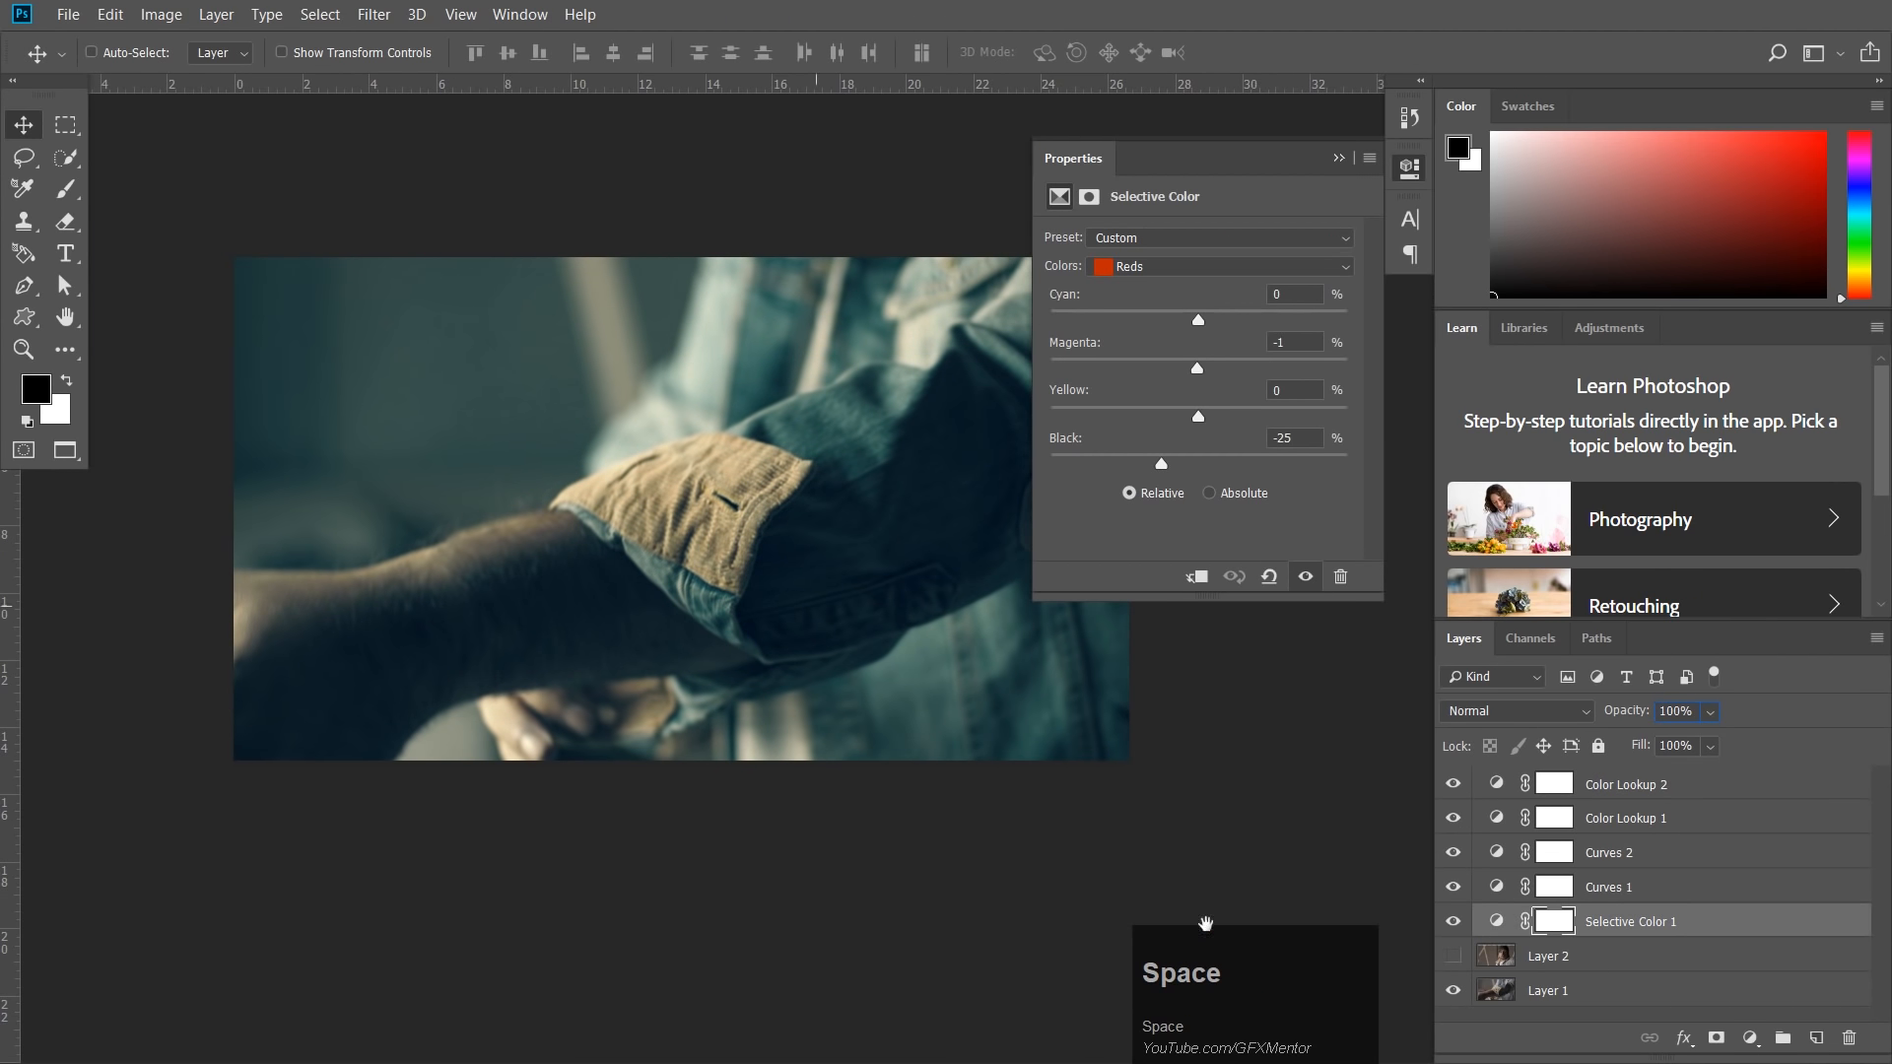
click(1454, 921)
drag(1457, 909, 1457, 802)
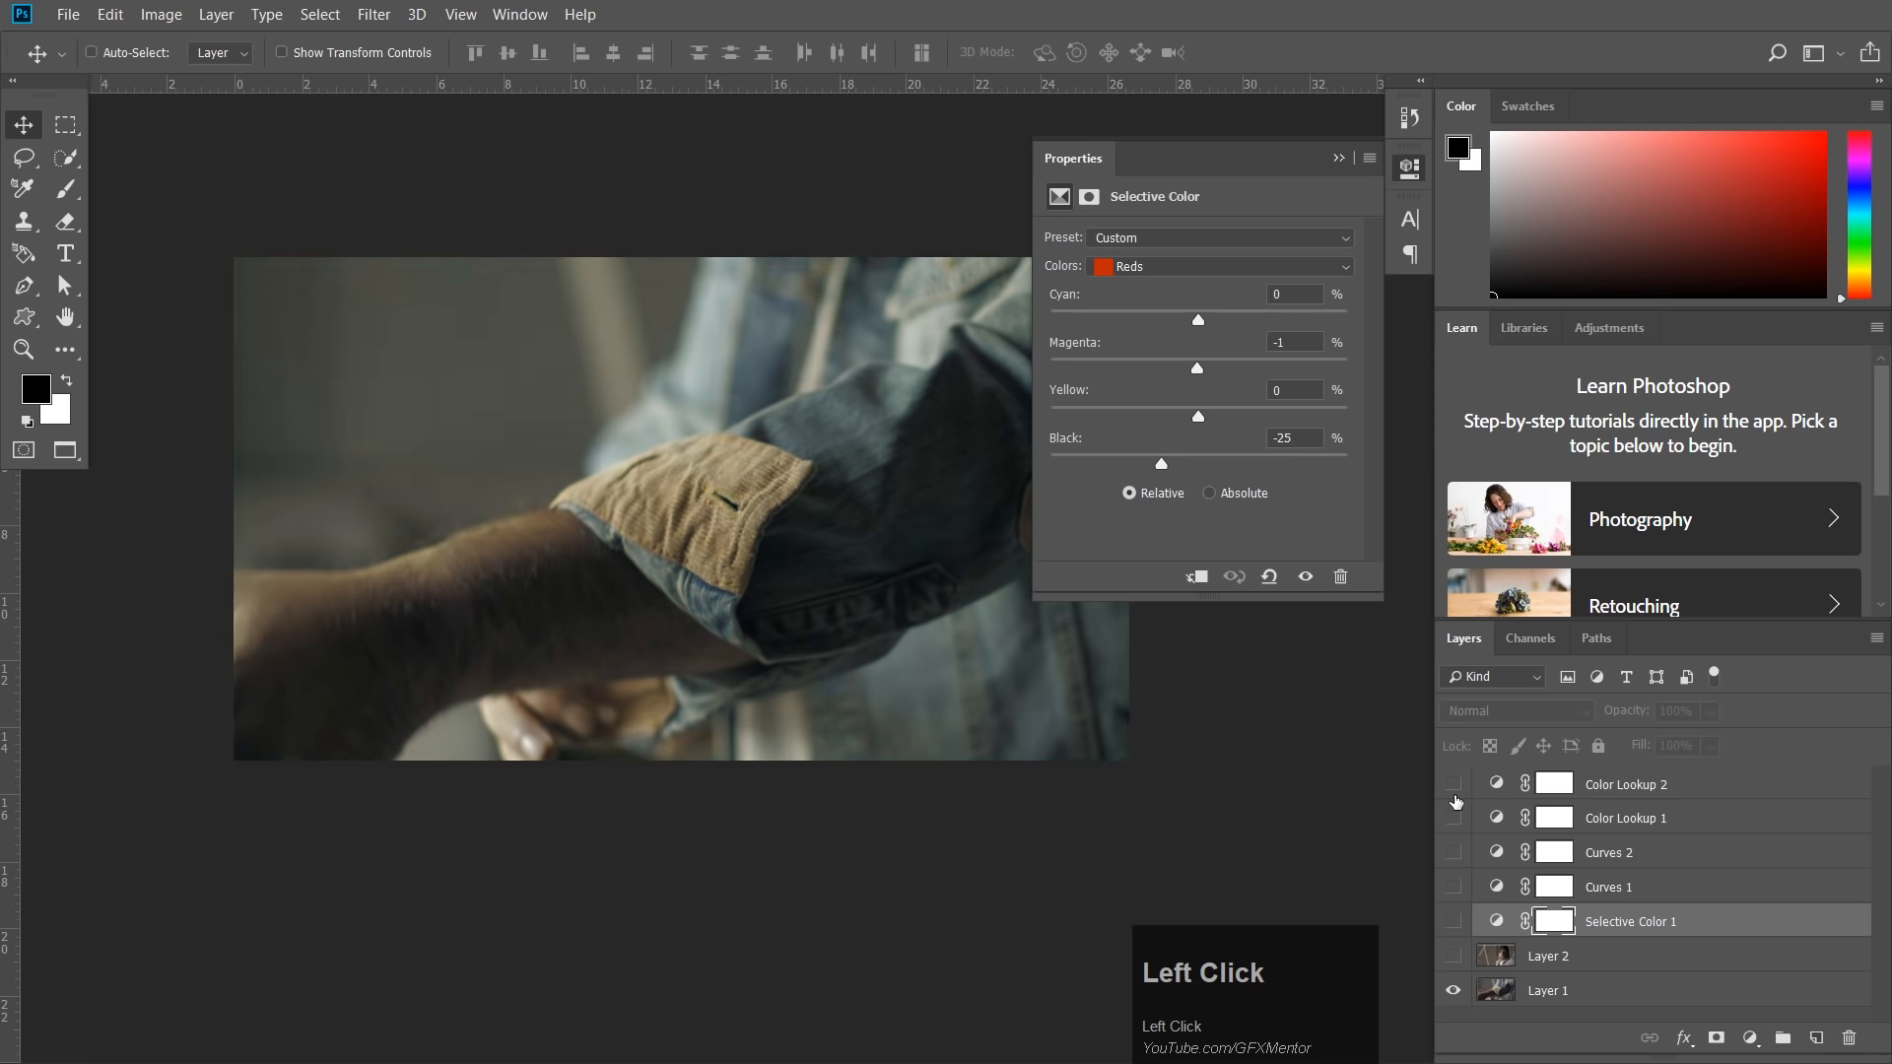
click(1453, 921)
click(1455, 889)
click(1454, 853)
click(1454, 818)
click(1454, 785)
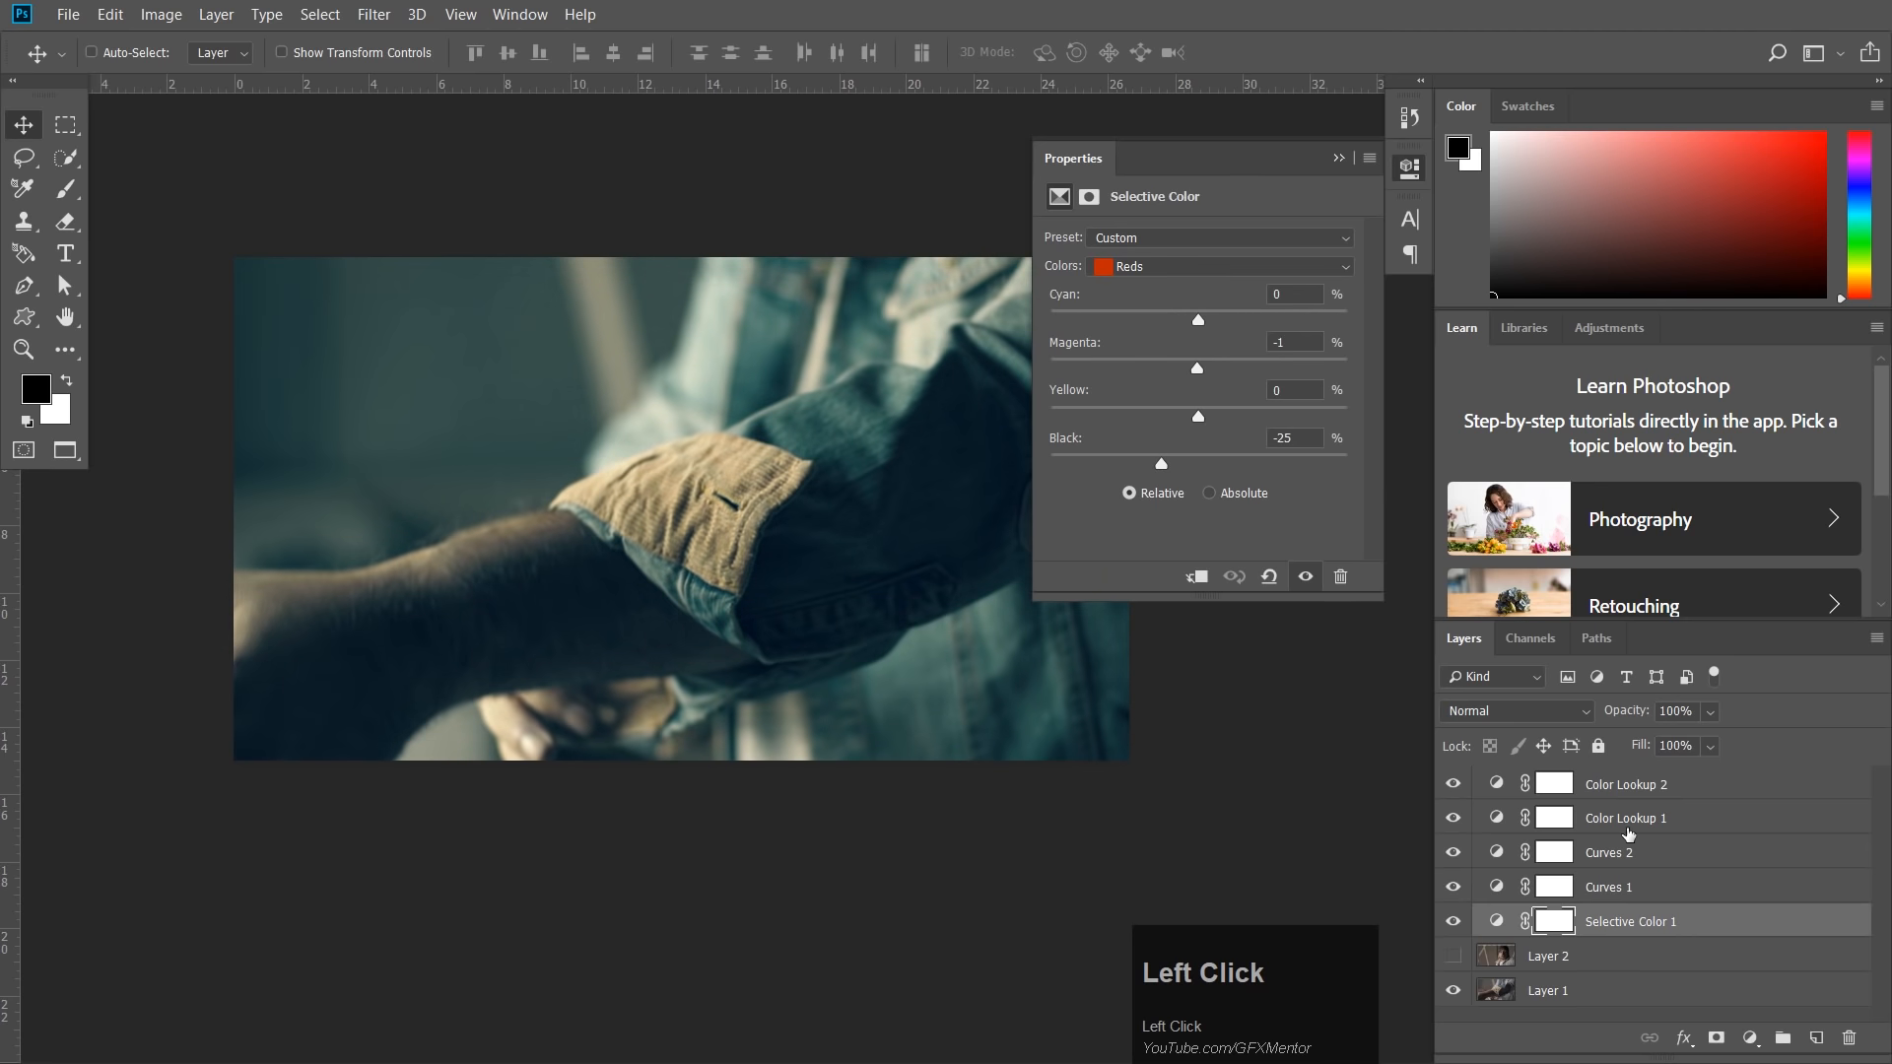
Group the five adjustment layers from Selective Color 1 up to Color Lookup 2.
shift+click(1705, 786)
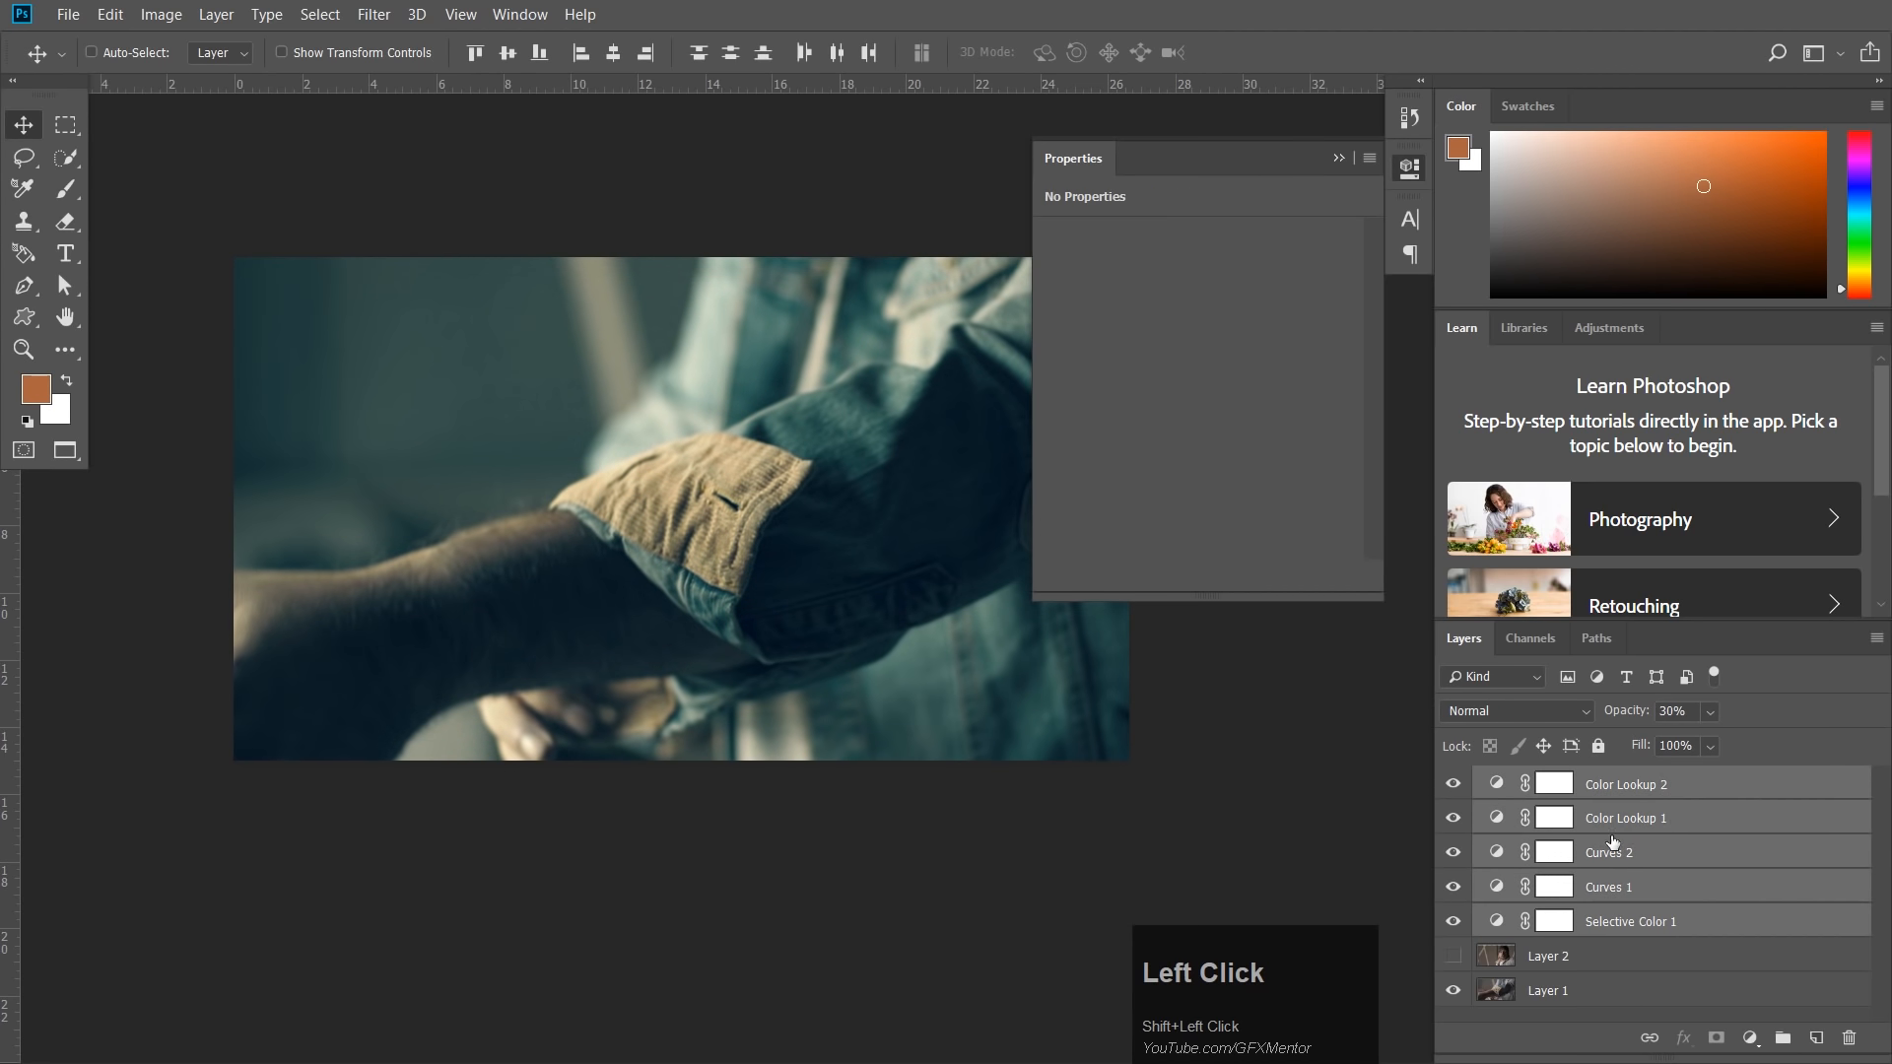
key(ctrl+g)
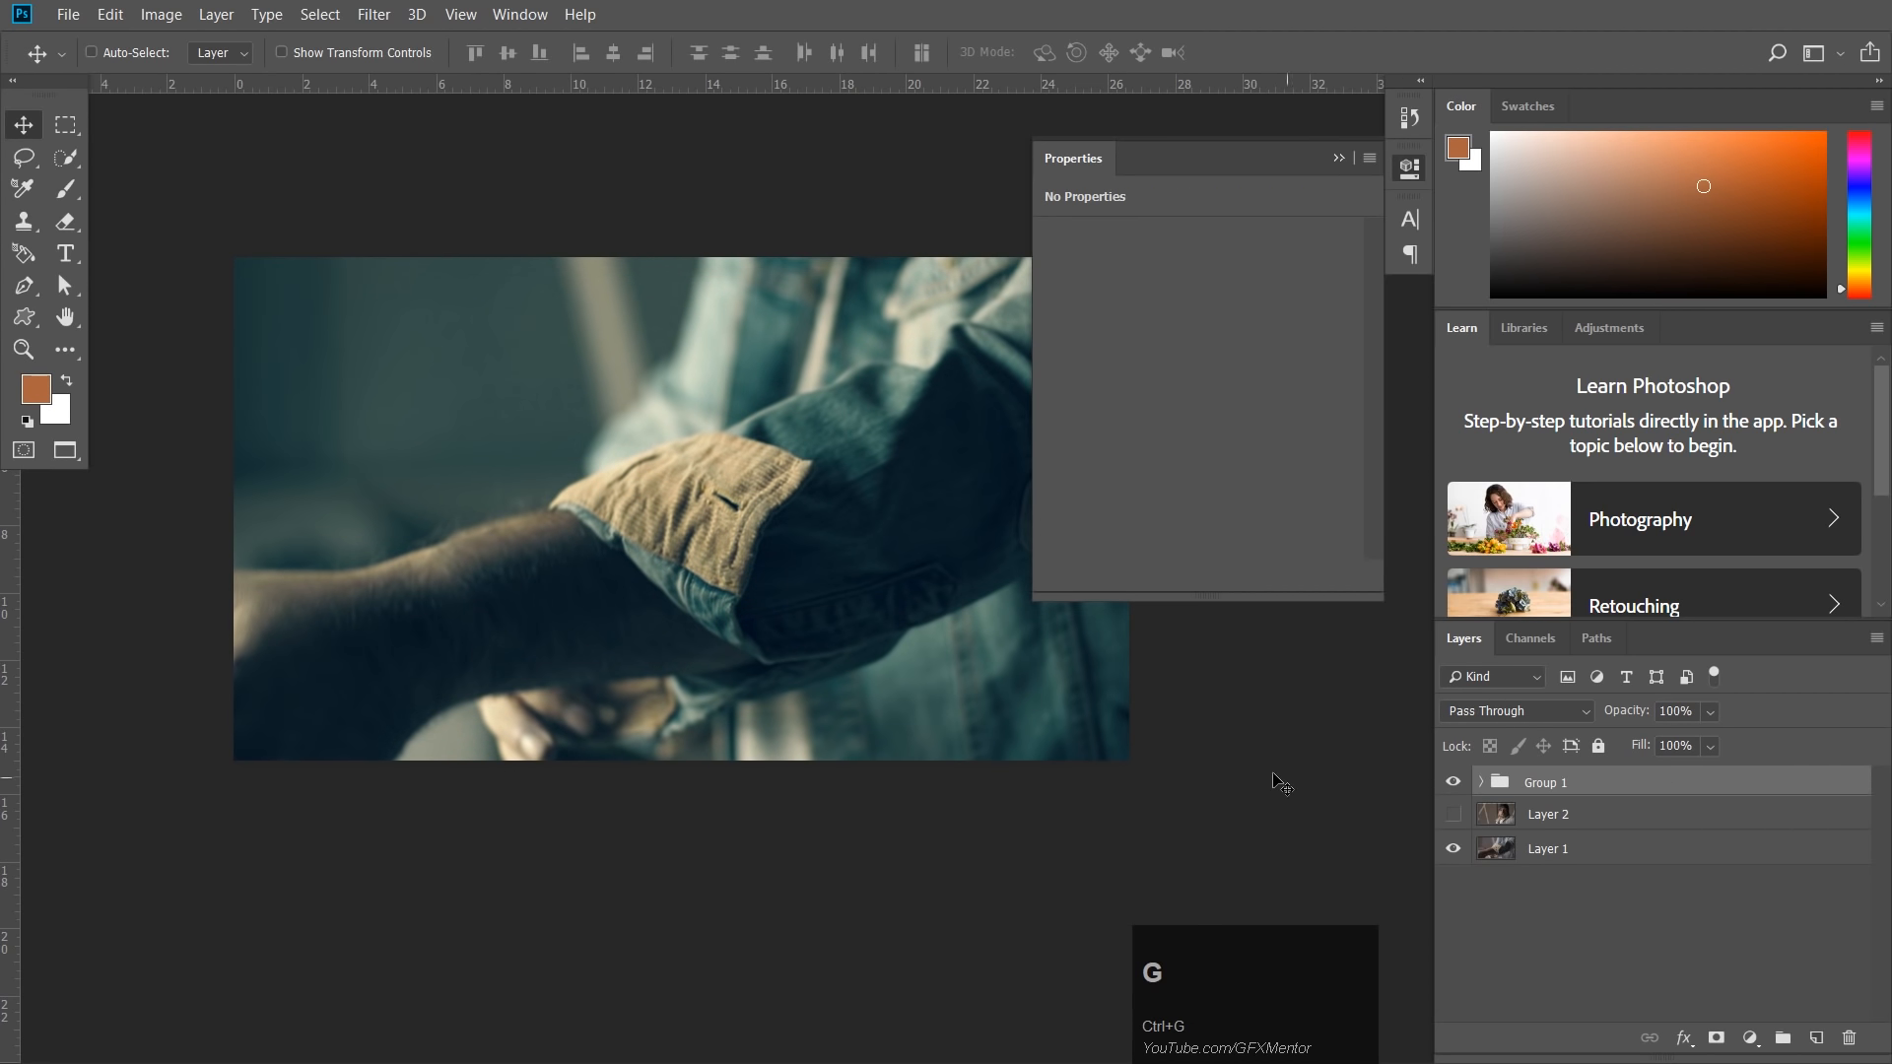
Try to export the grade as color lookup tables.
click(67, 14)
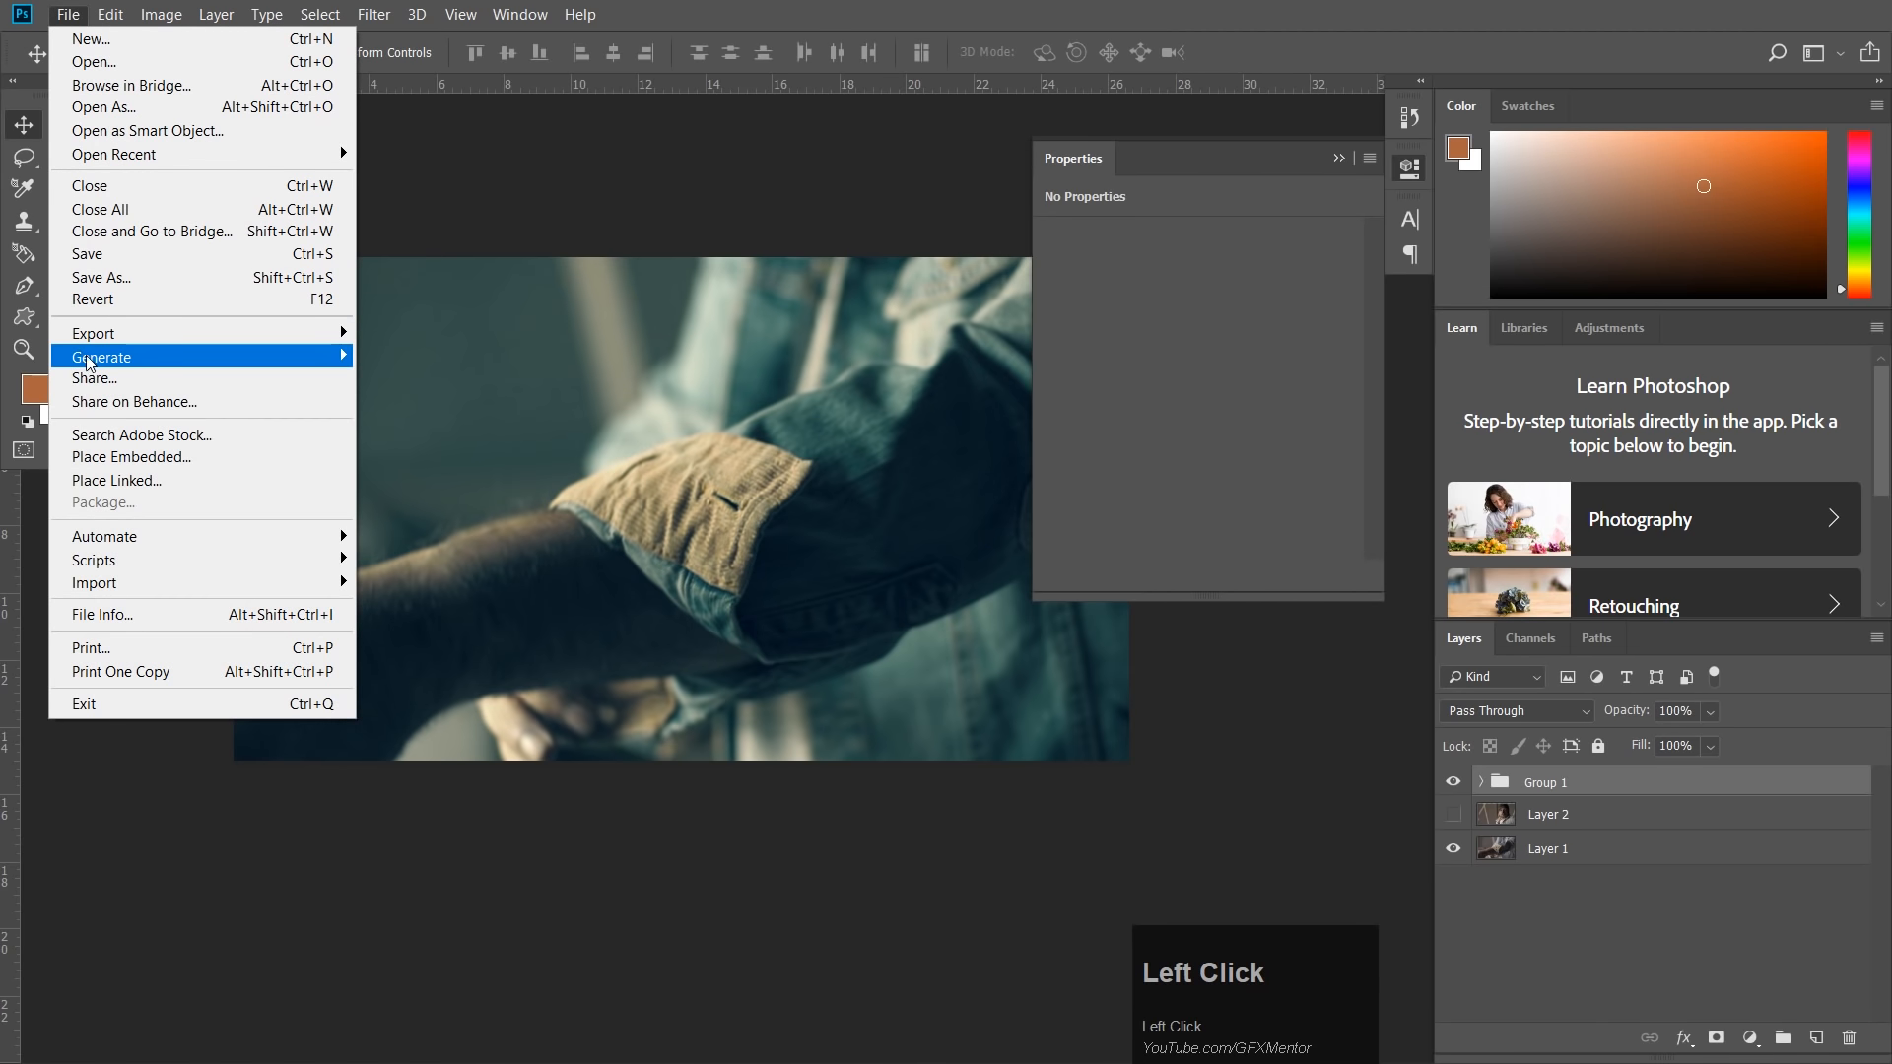
mouse_move(124, 341)
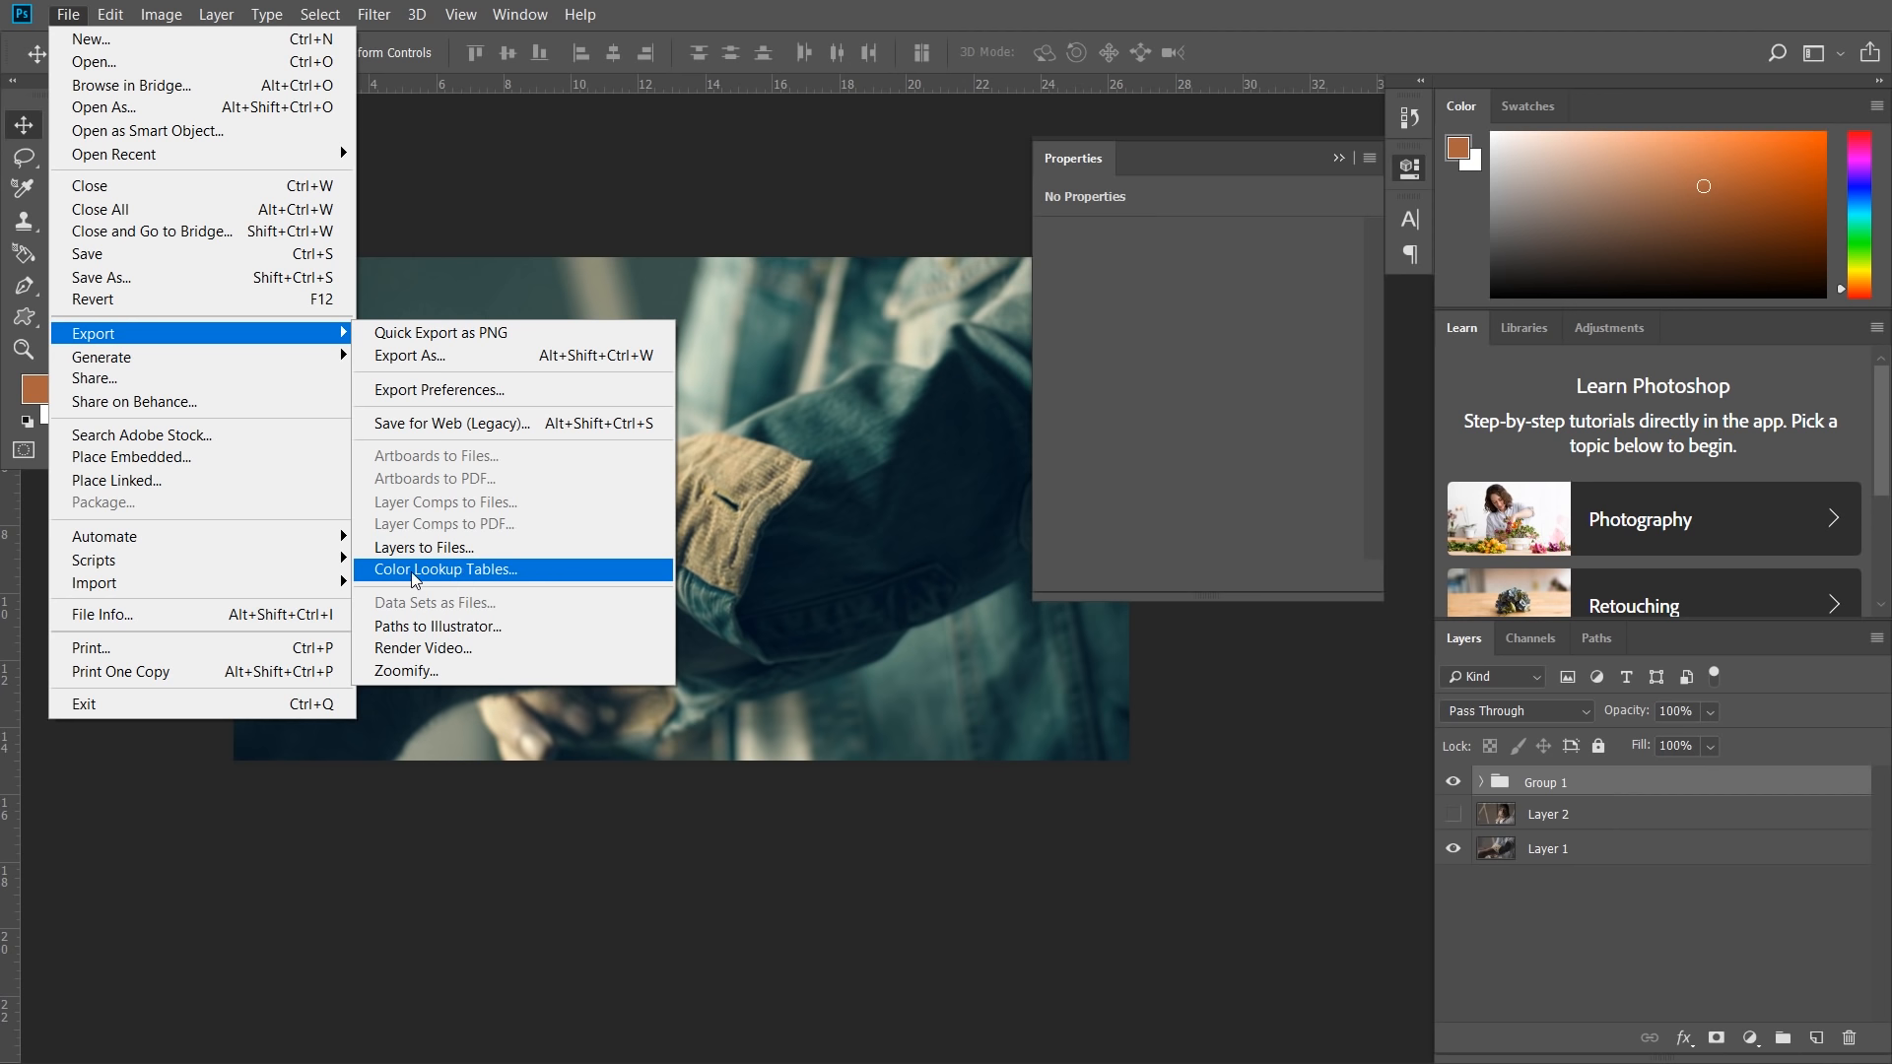
click(441, 570)
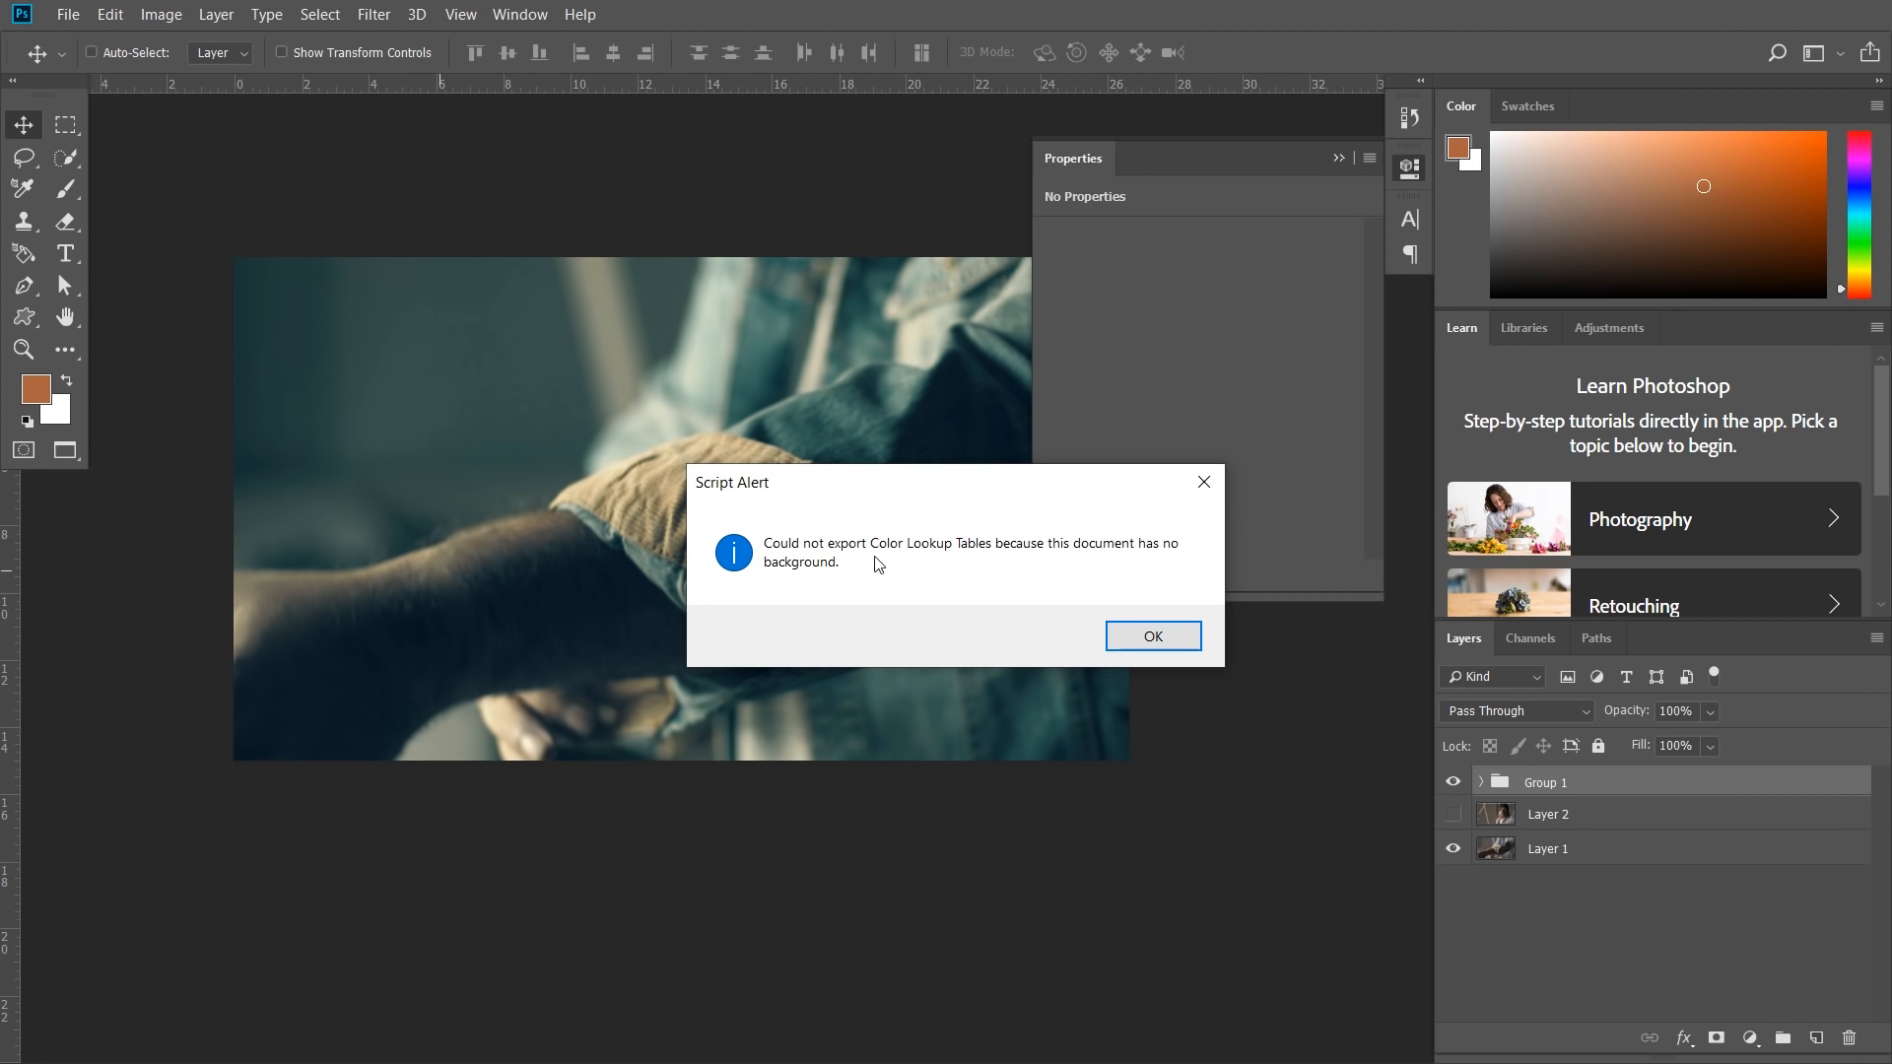
click(1179, 641)
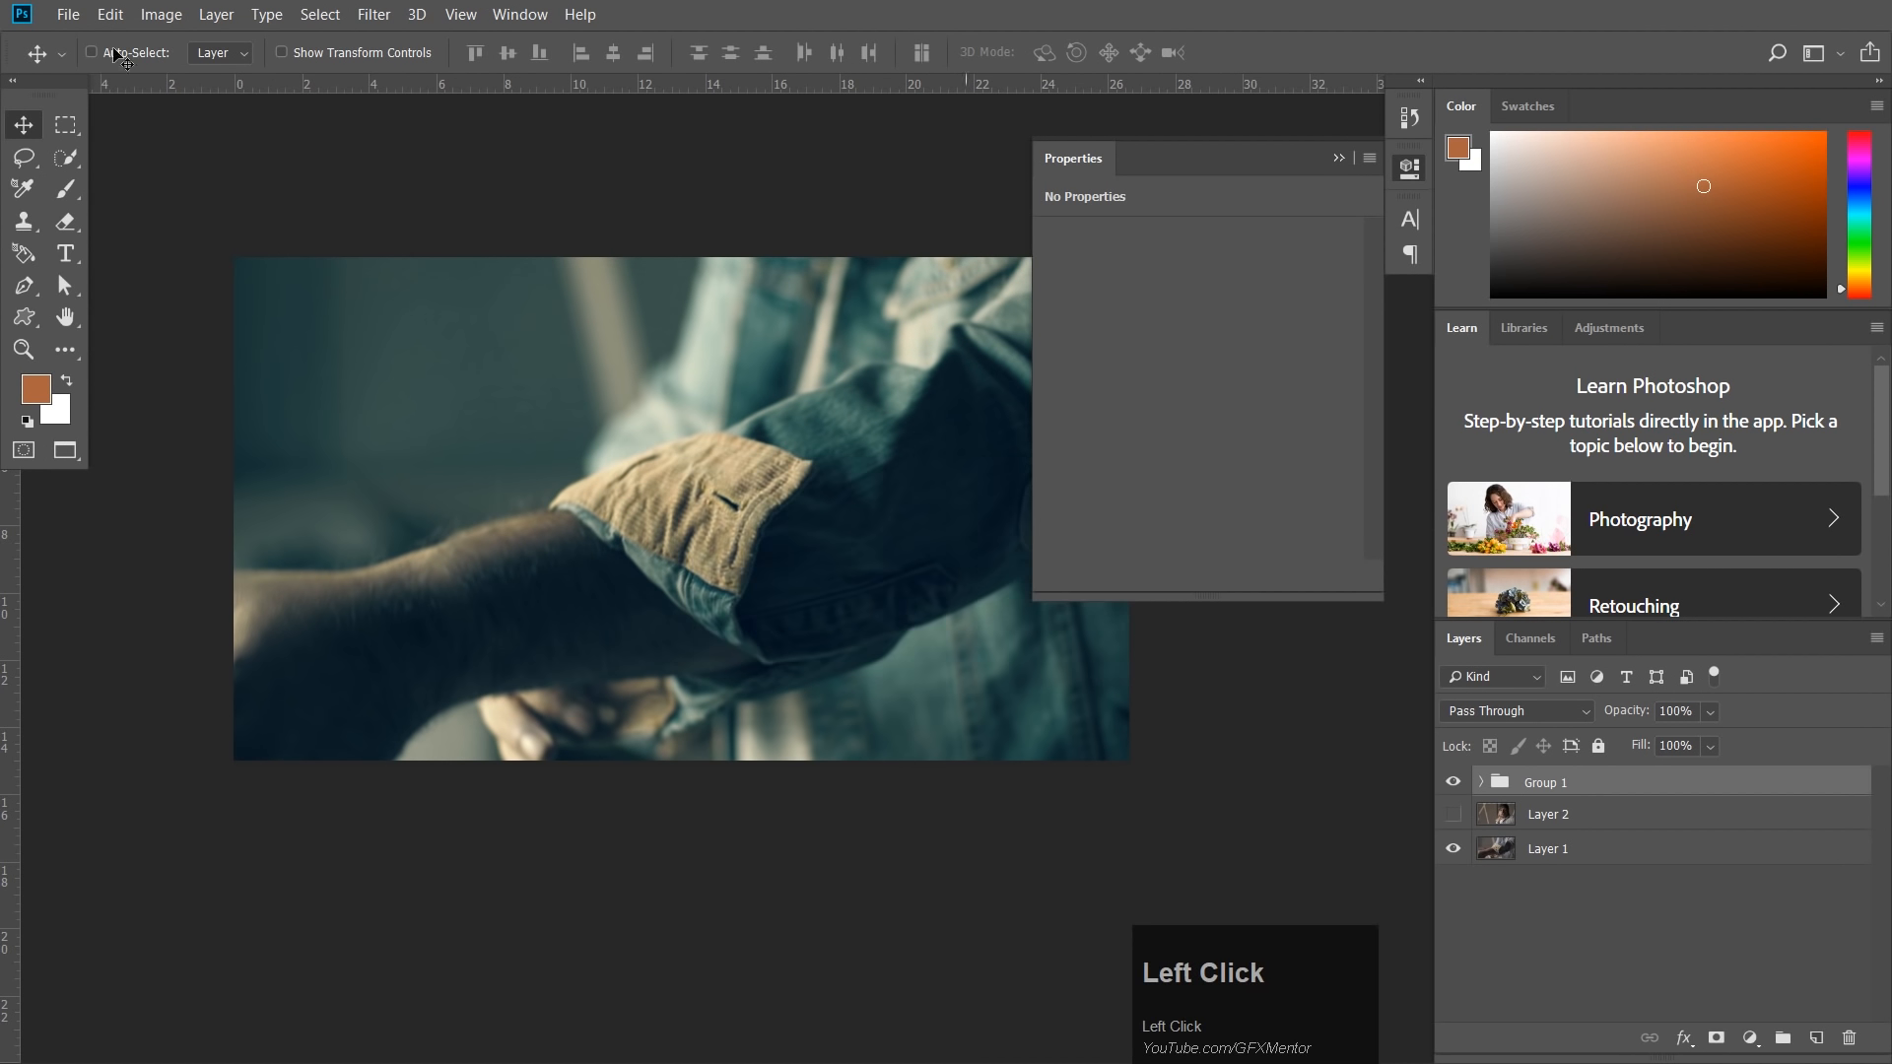
click(68, 14)
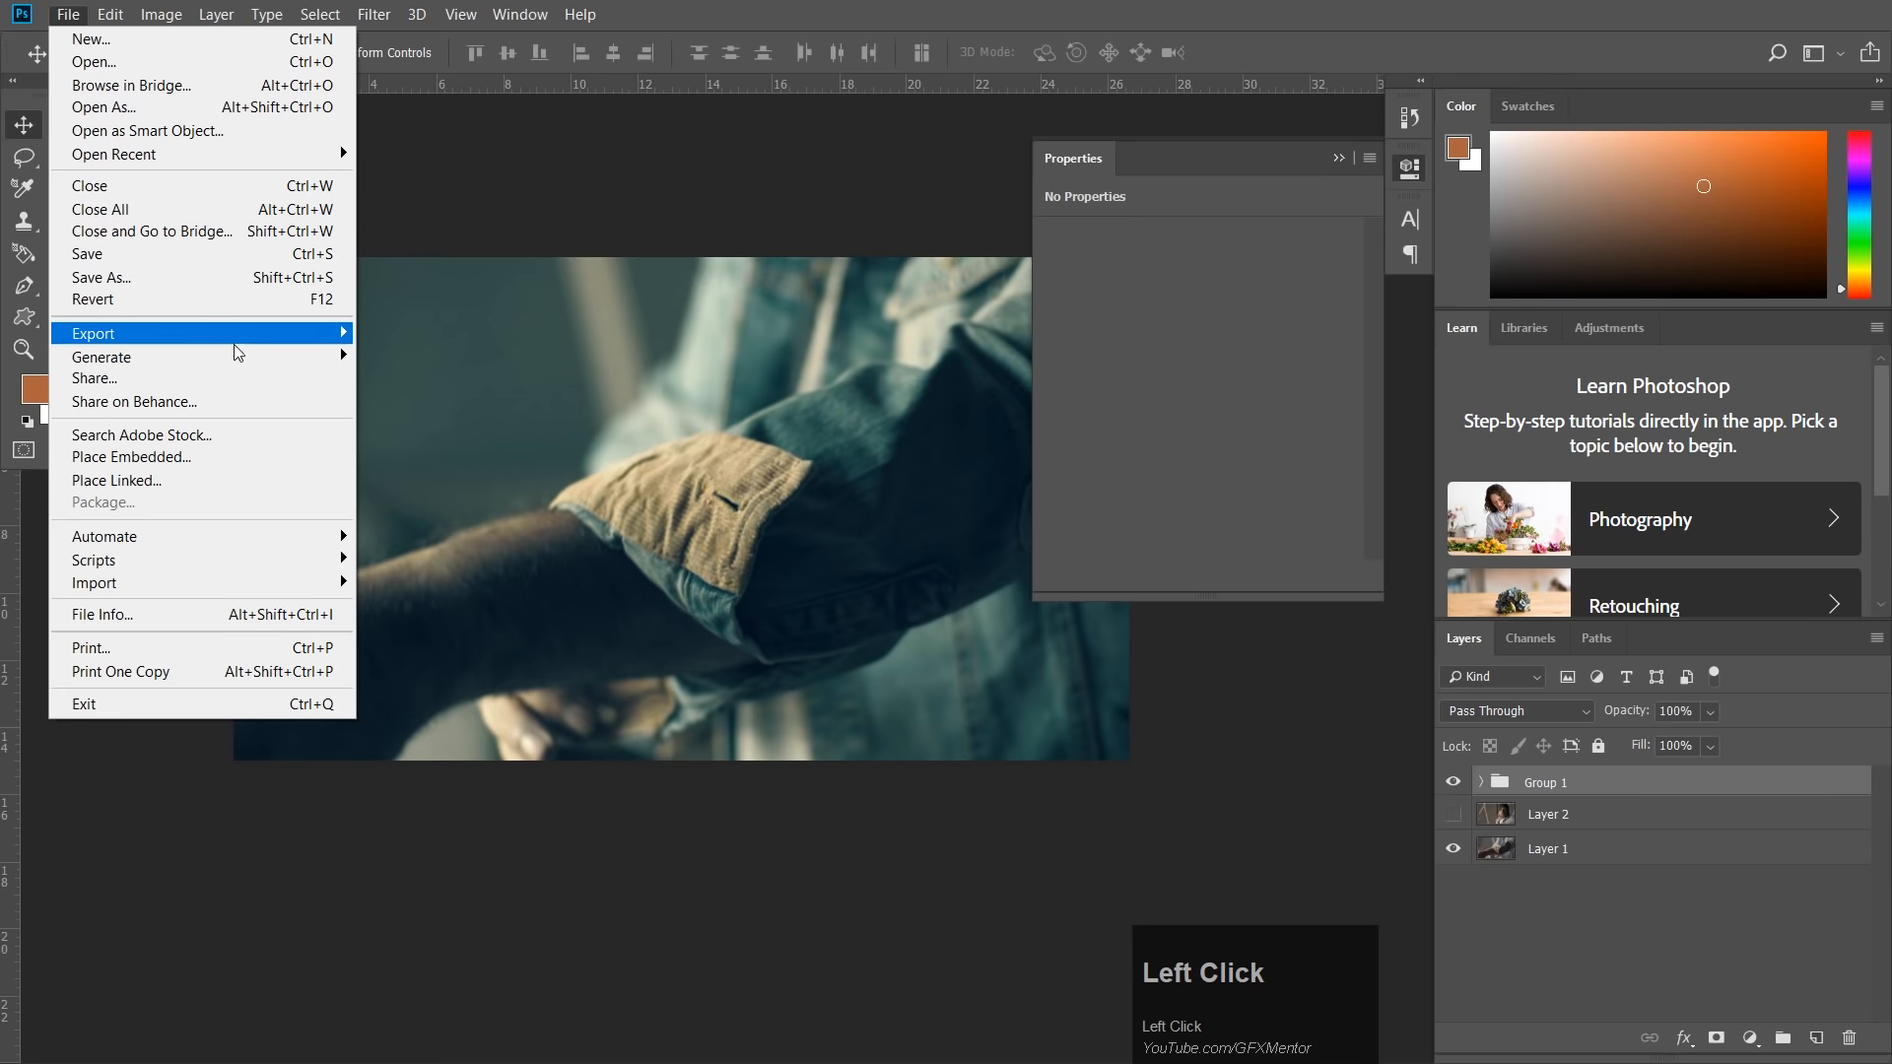
mouse_move(267, 347)
click(461, 571)
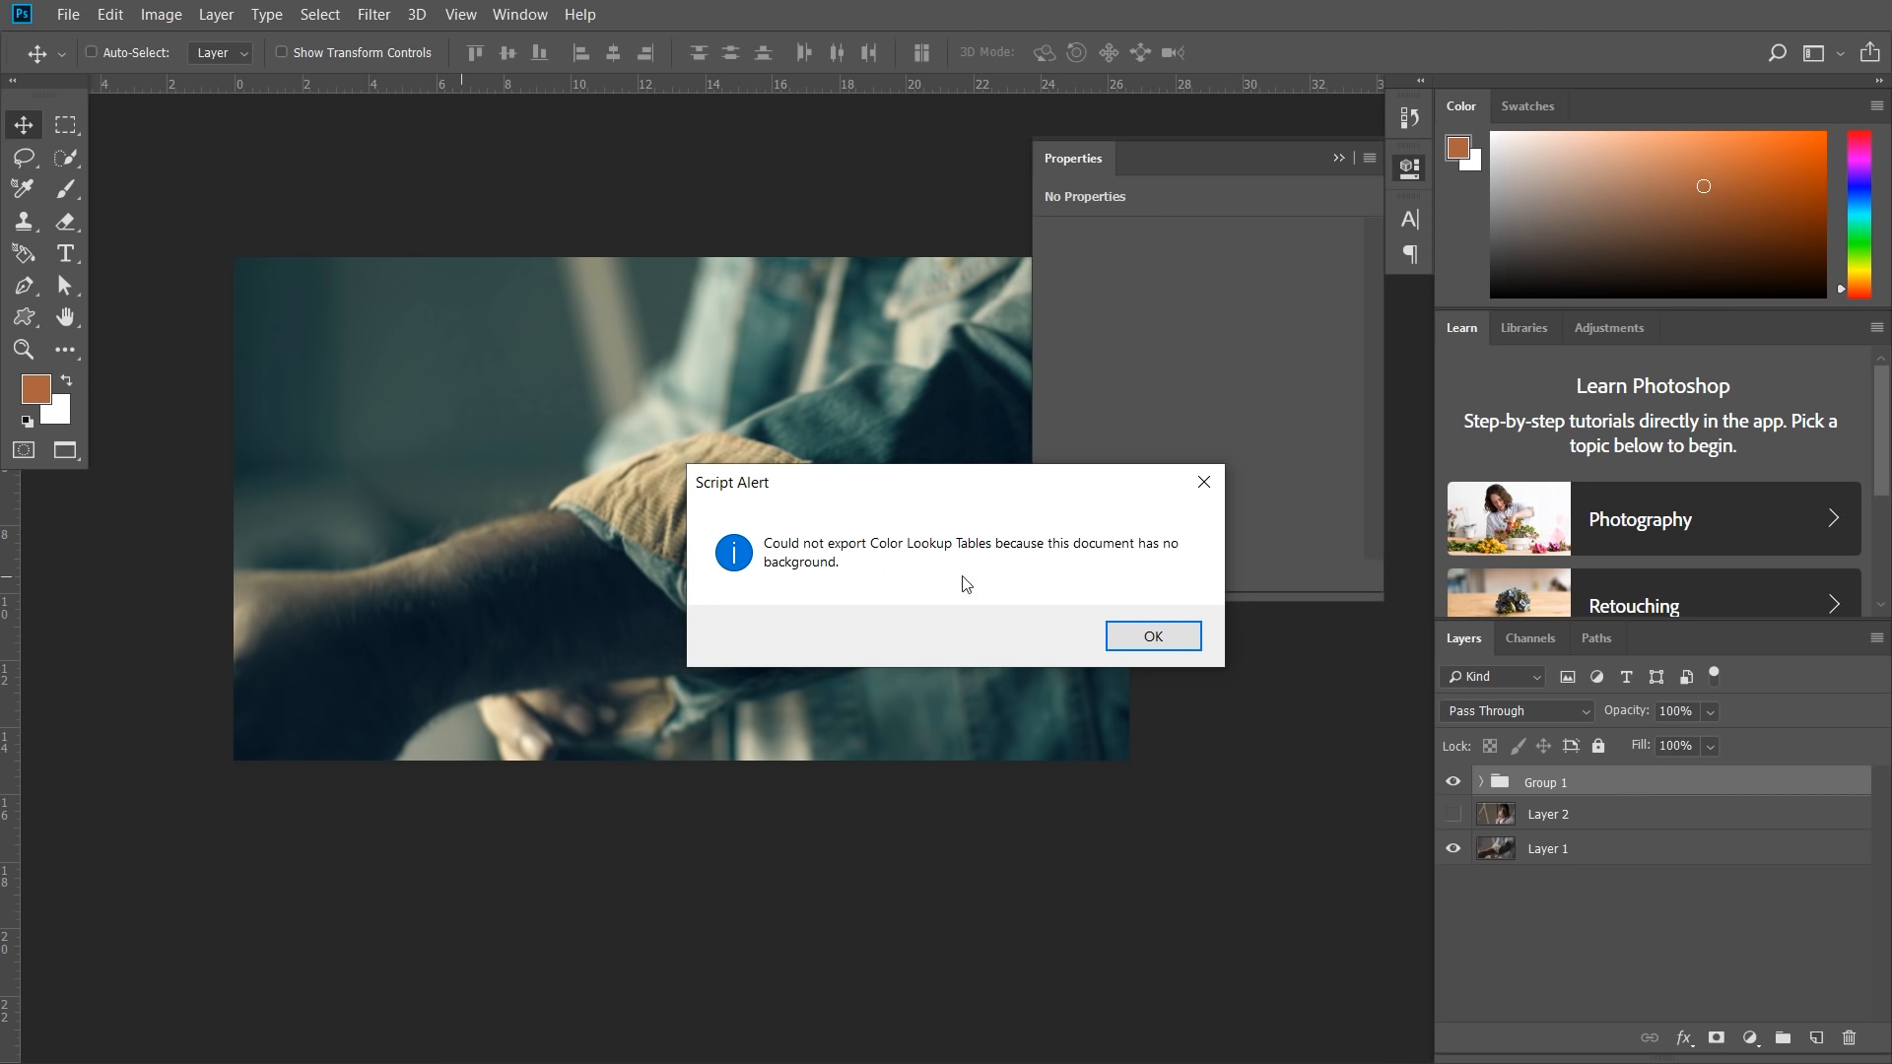
click(1183, 640)
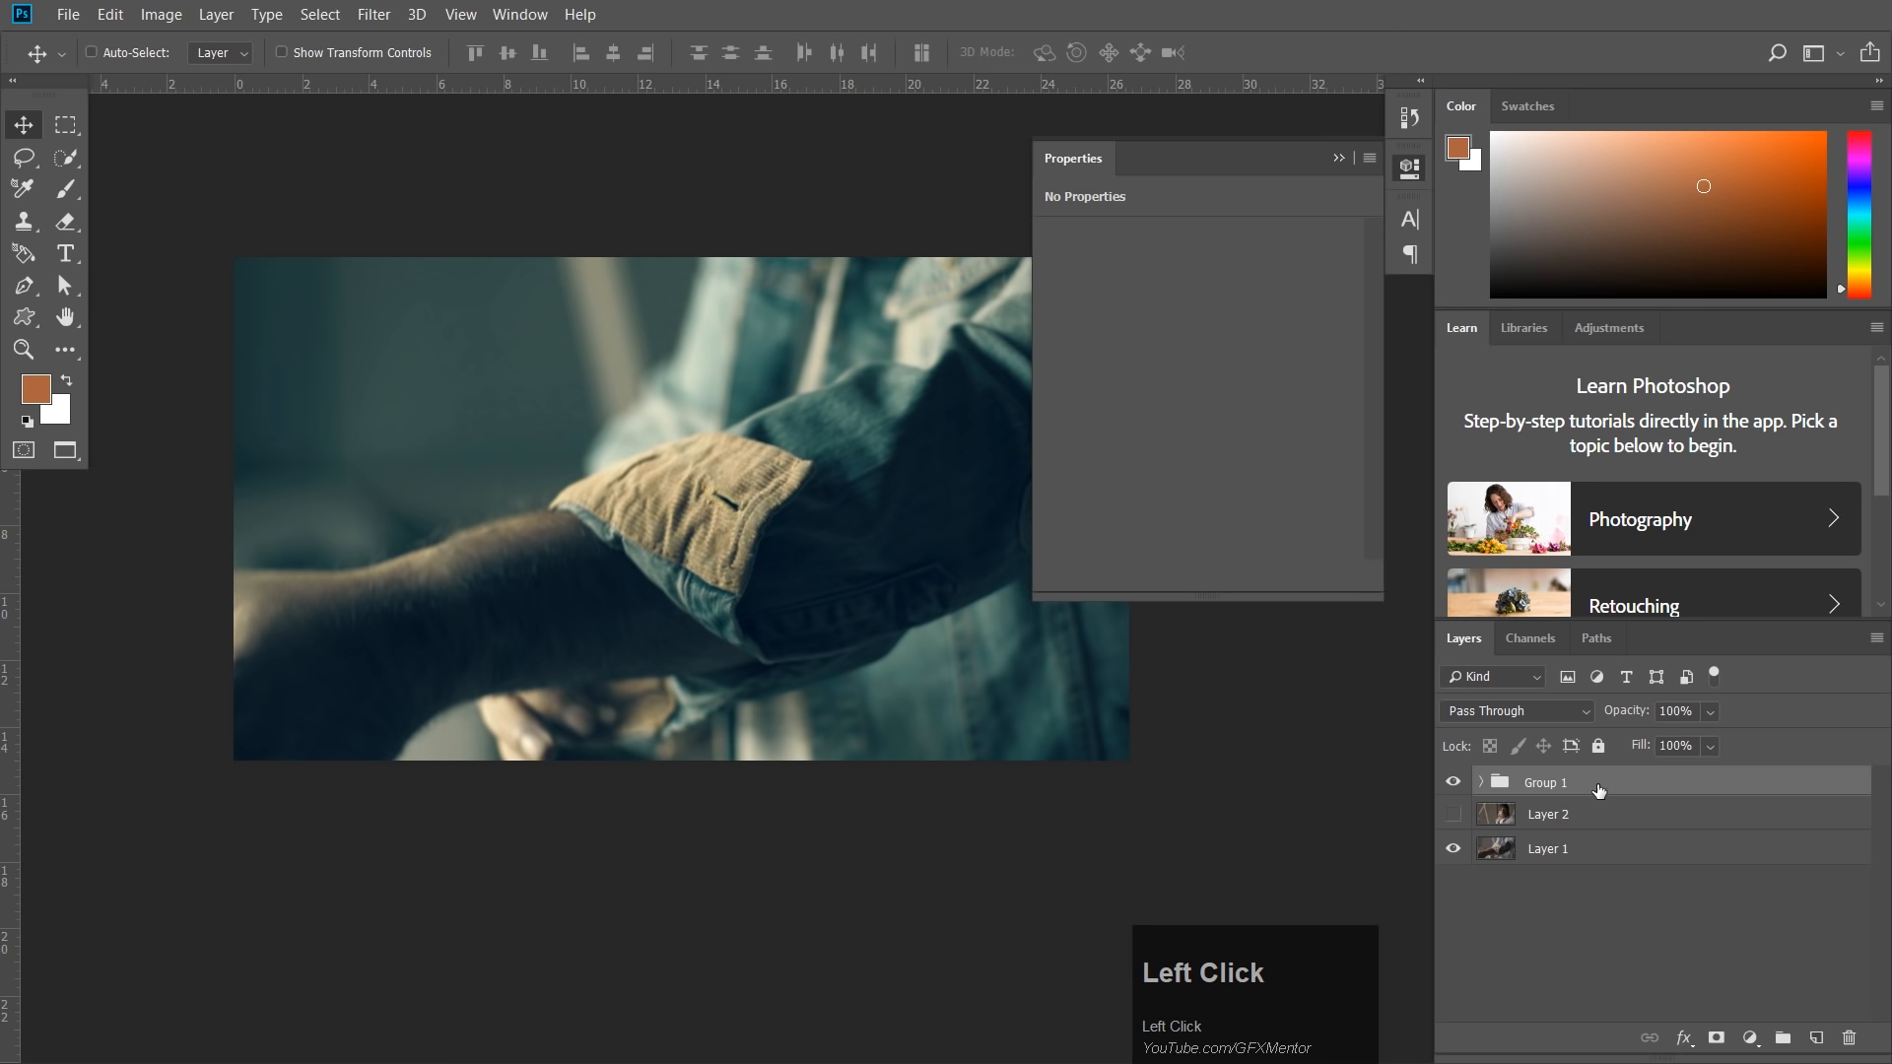
Convert Layer 1, the arm shot, into the document's Background layer.
click(1594, 850)
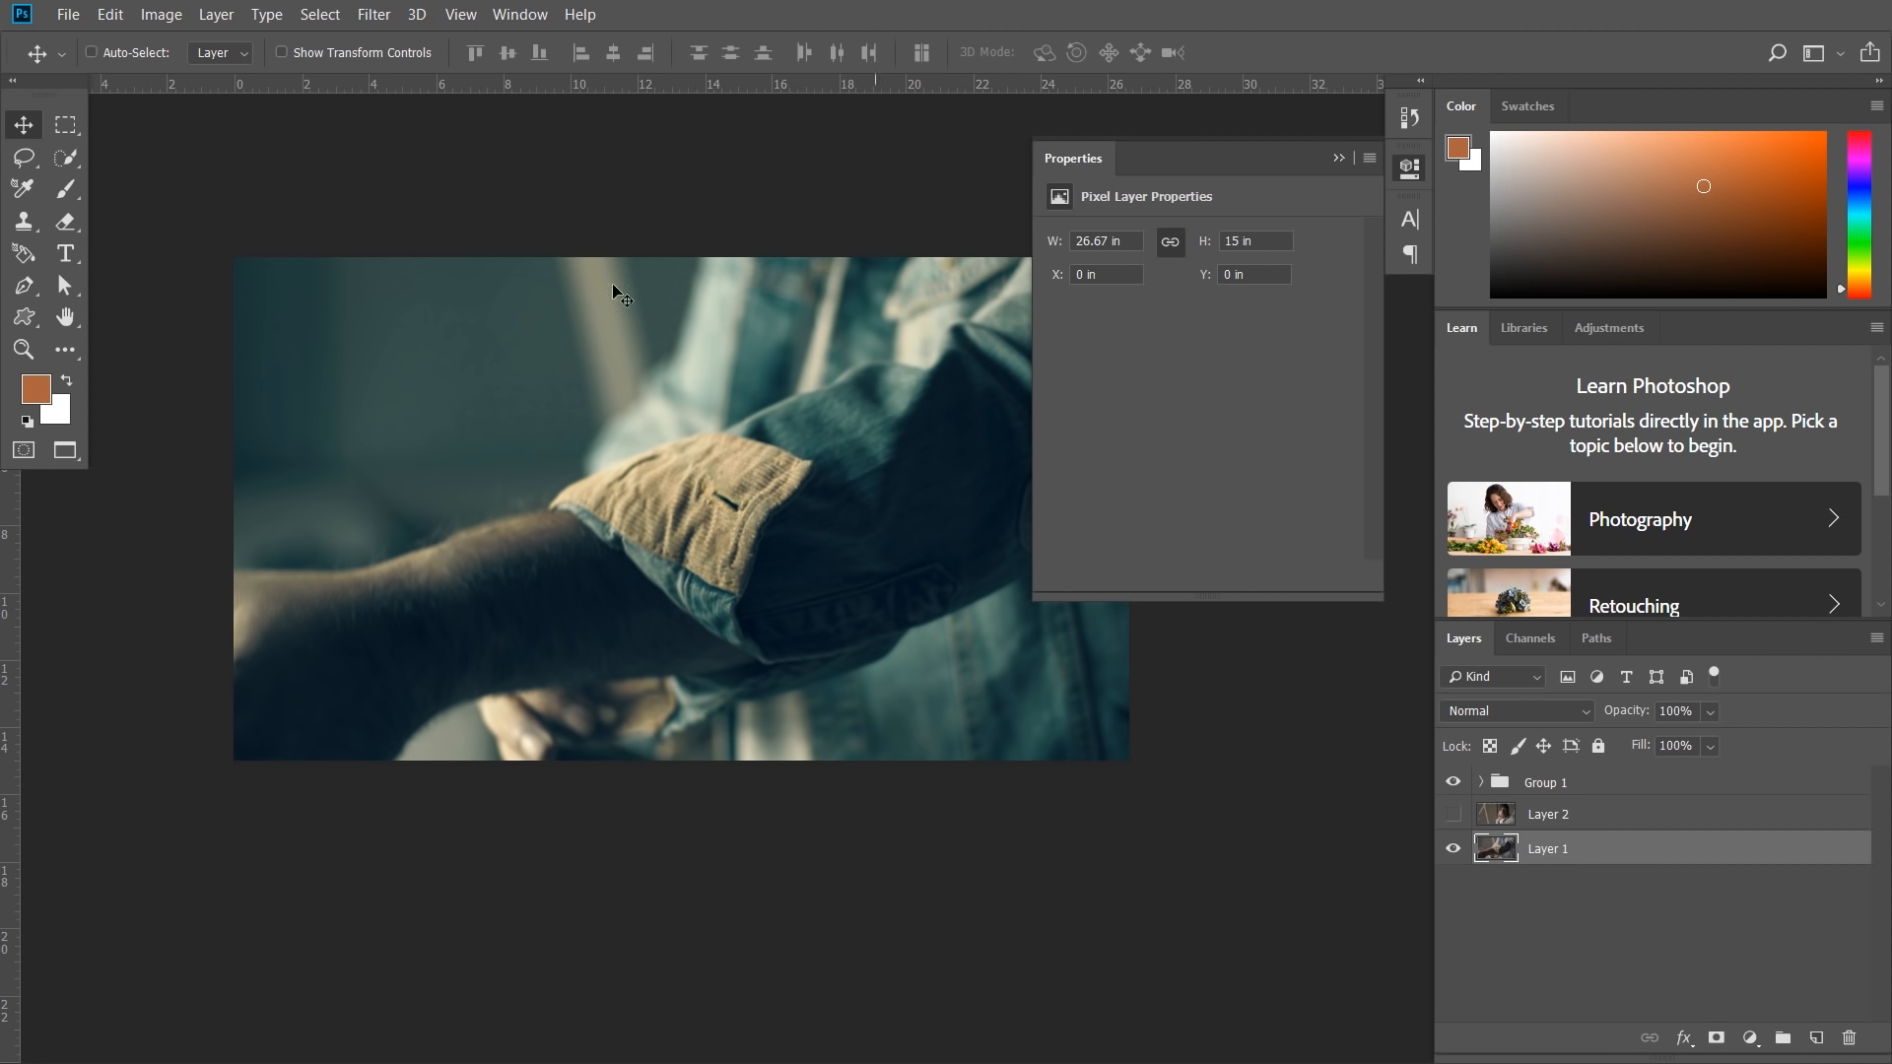
click(215, 16)
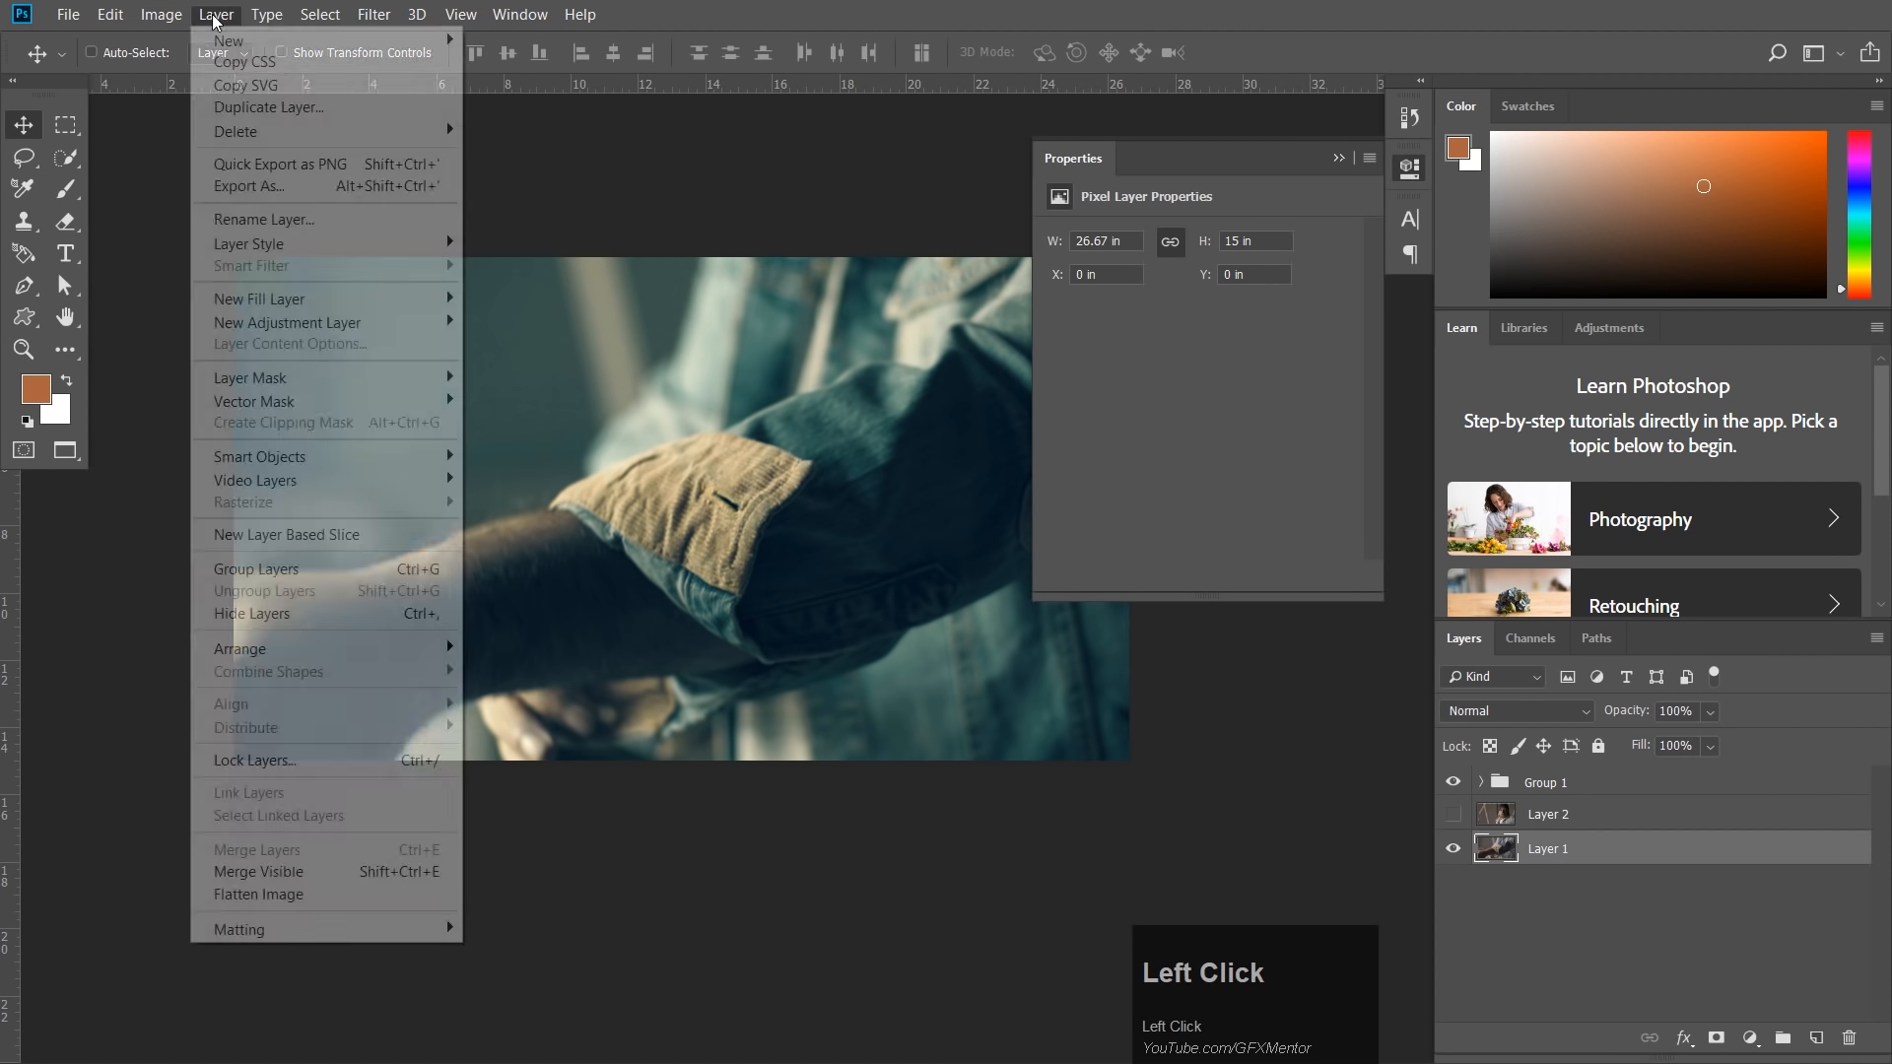
mouse_move(221, 43)
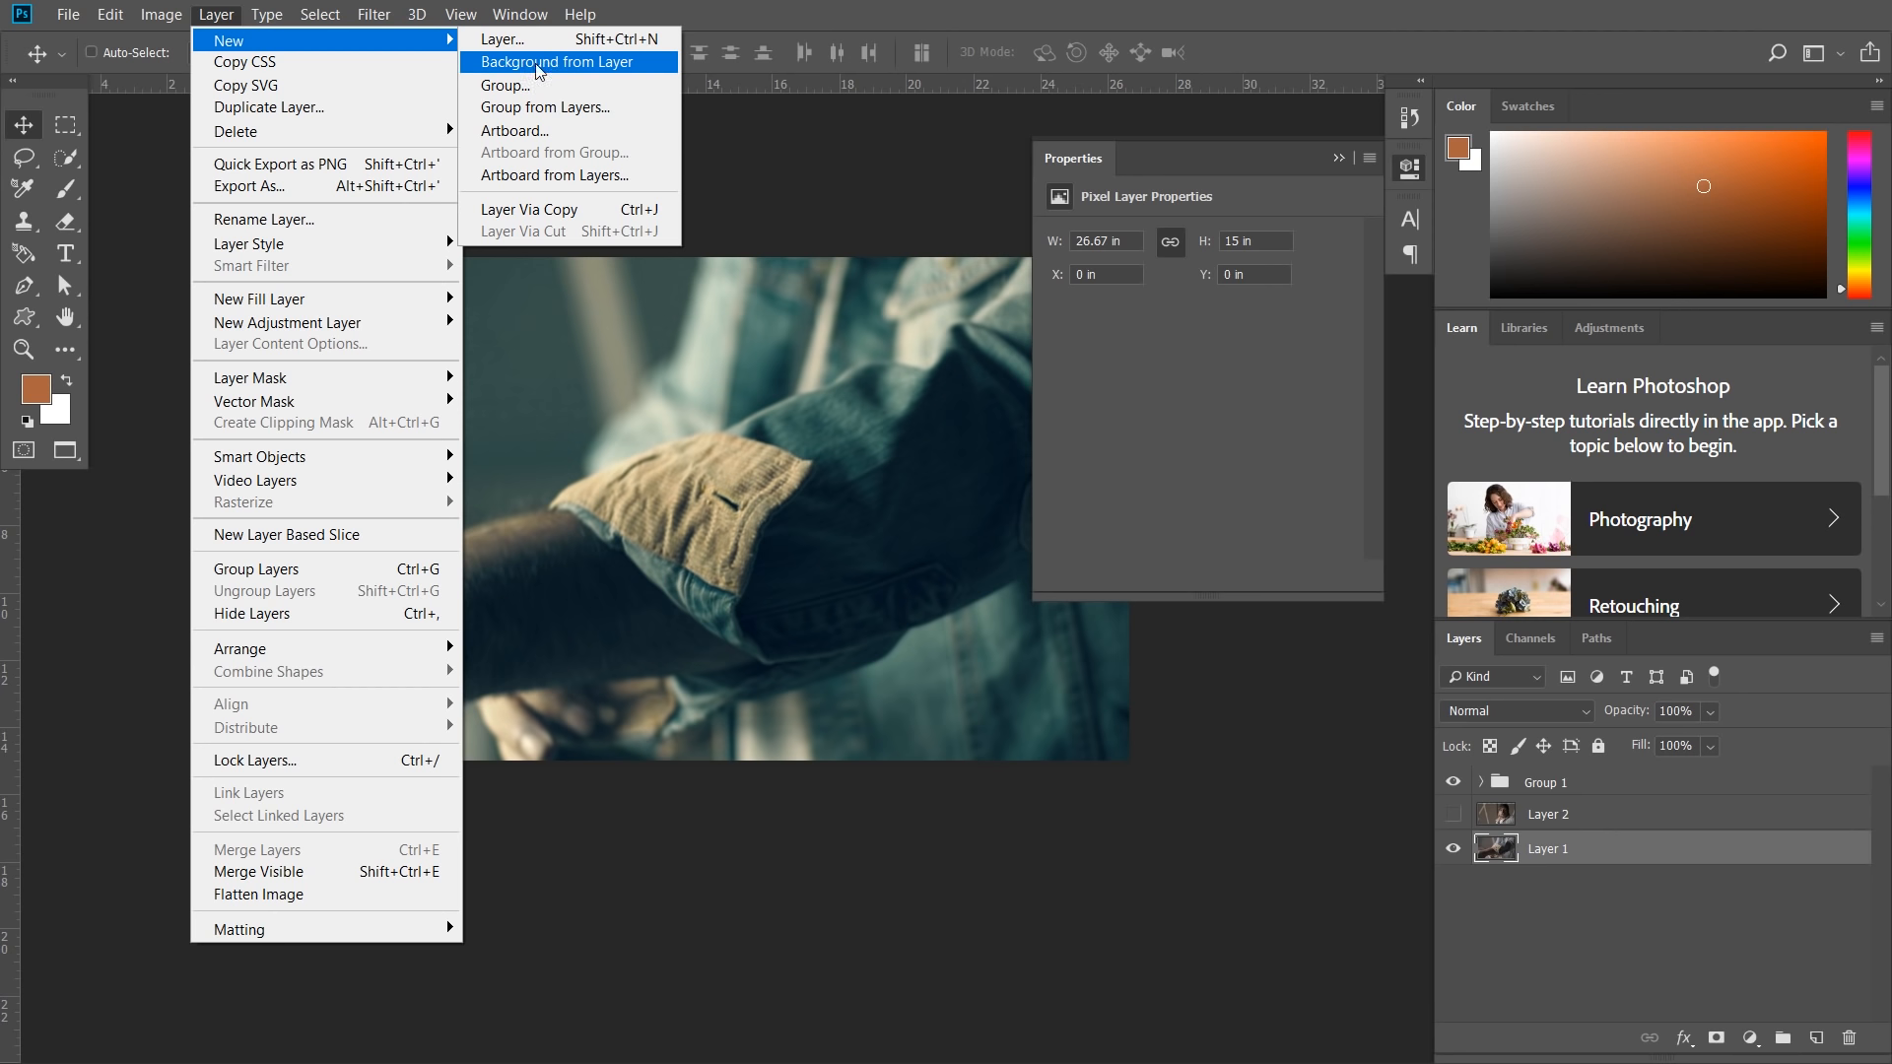
click(595, 67)
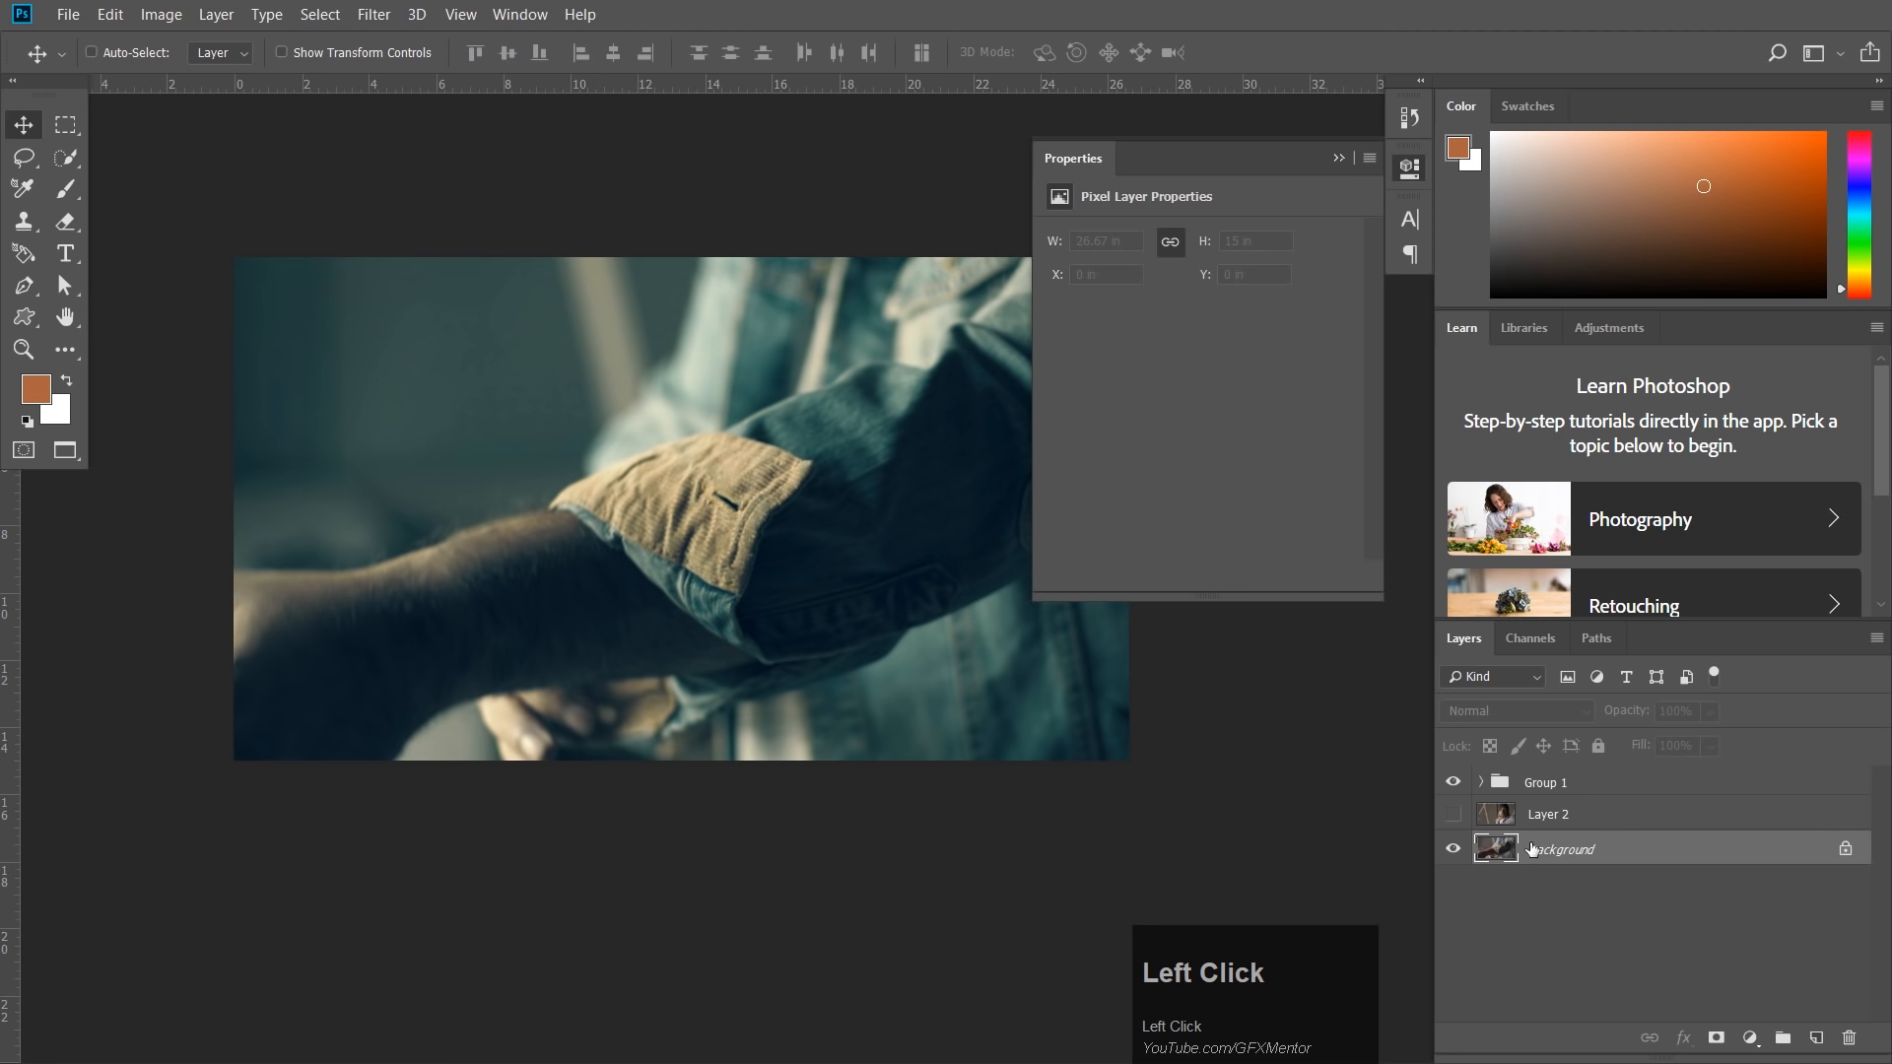
Export color lookup tables with description "LUT BY GFXMentor", copyright "GFXMentor", and only the 3DL and CUBE formats.
click(66, 17)
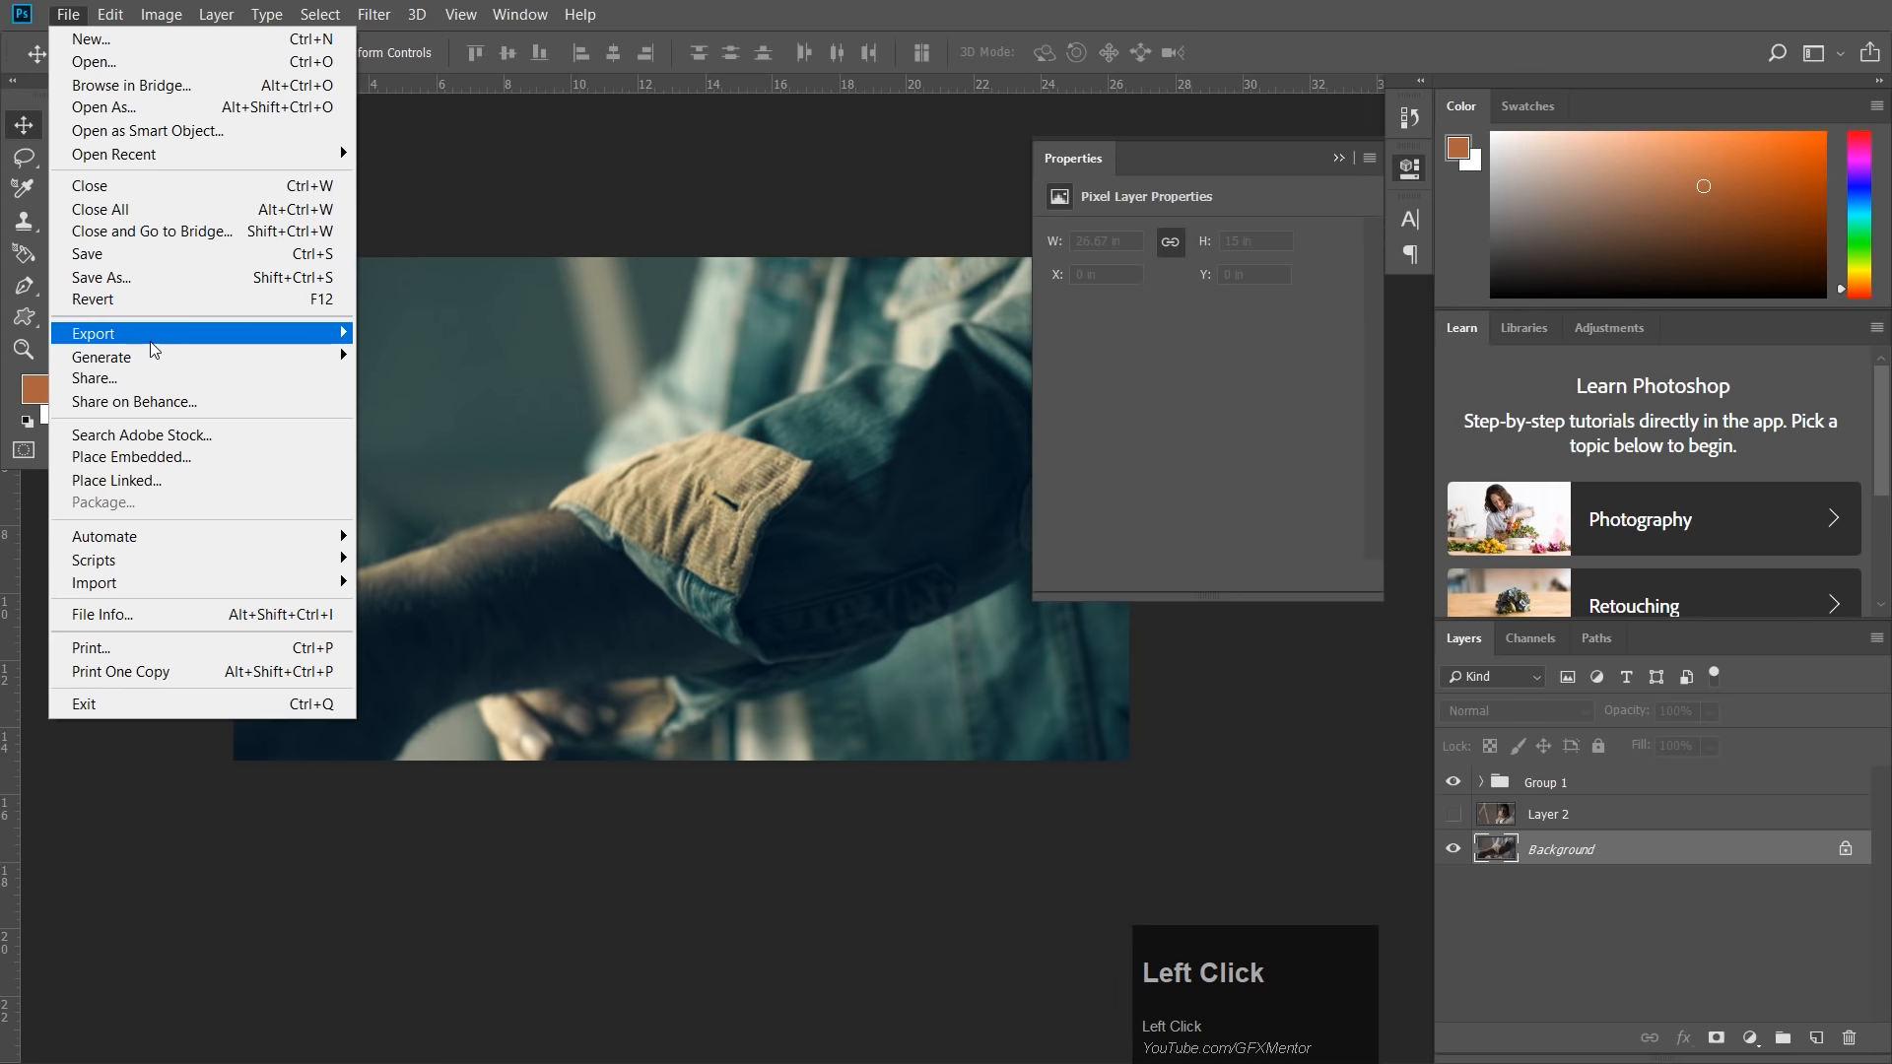
mouse_move(149, 338)
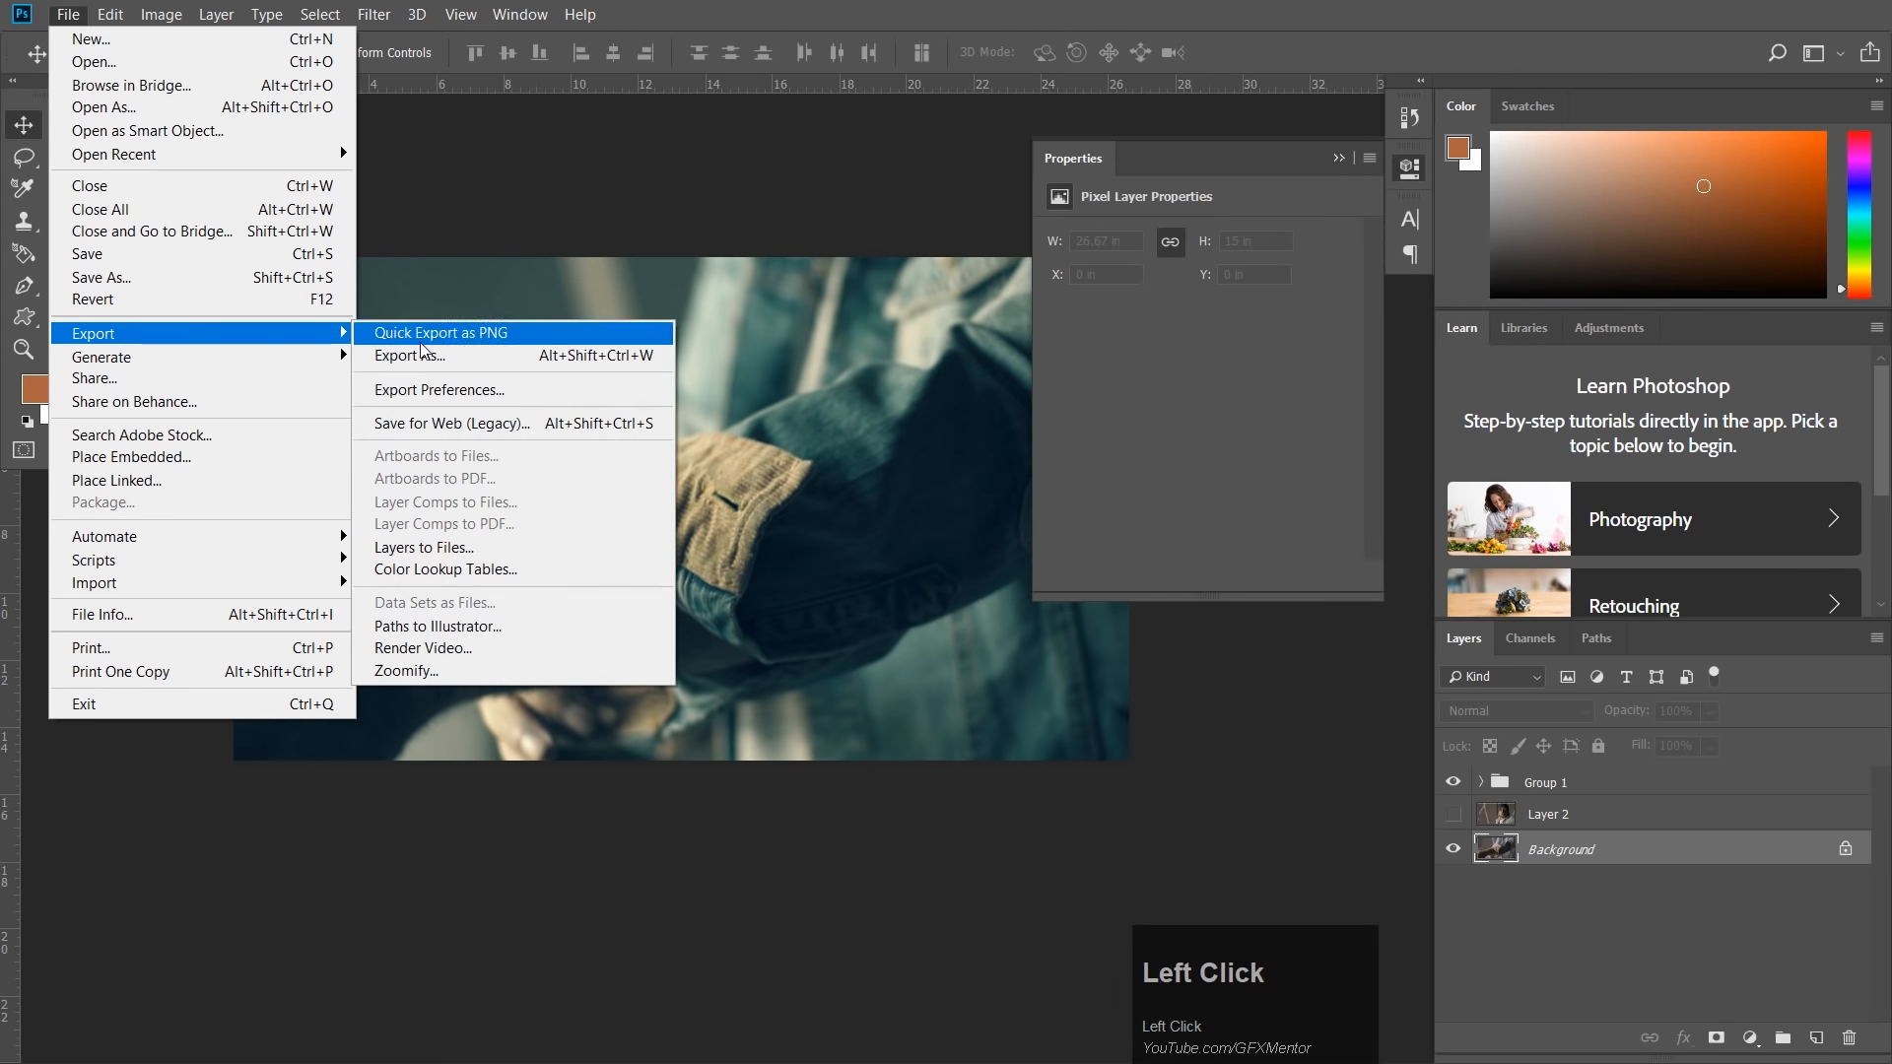
click(523, 569)
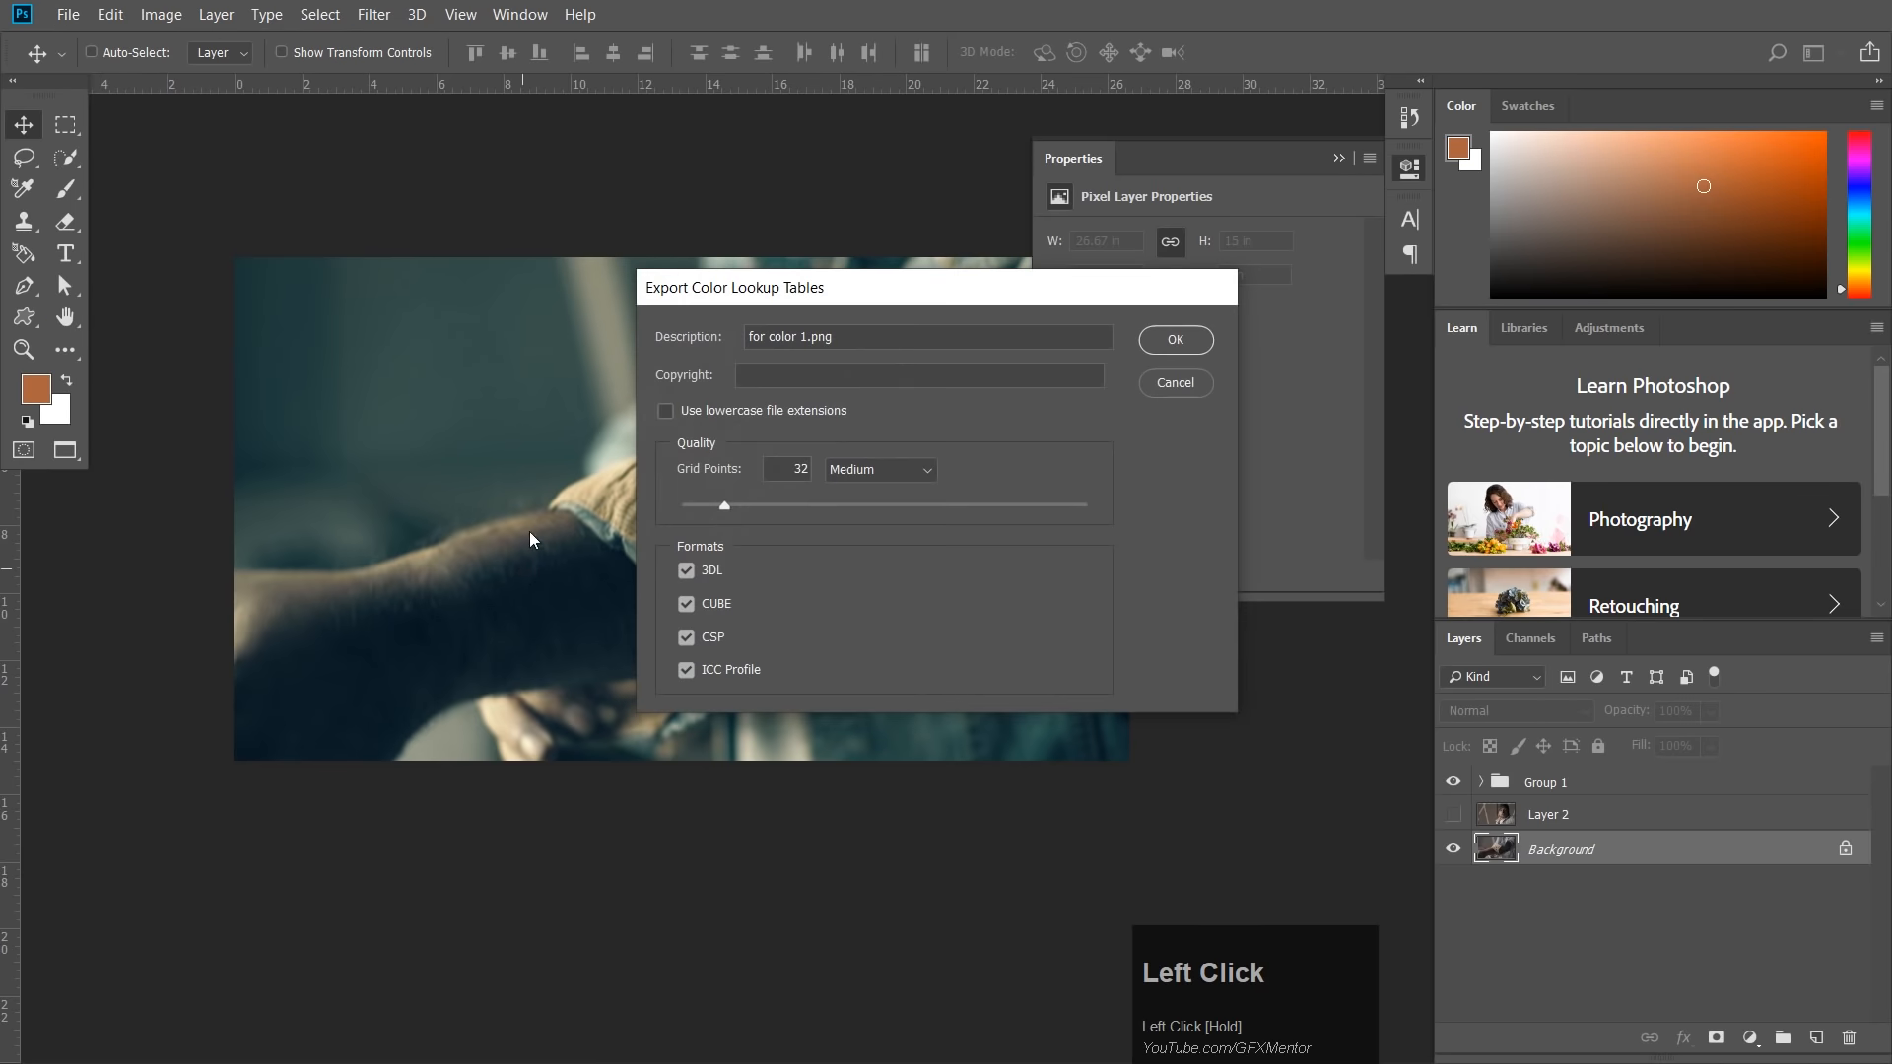
drag(831, 287, 477, 358)
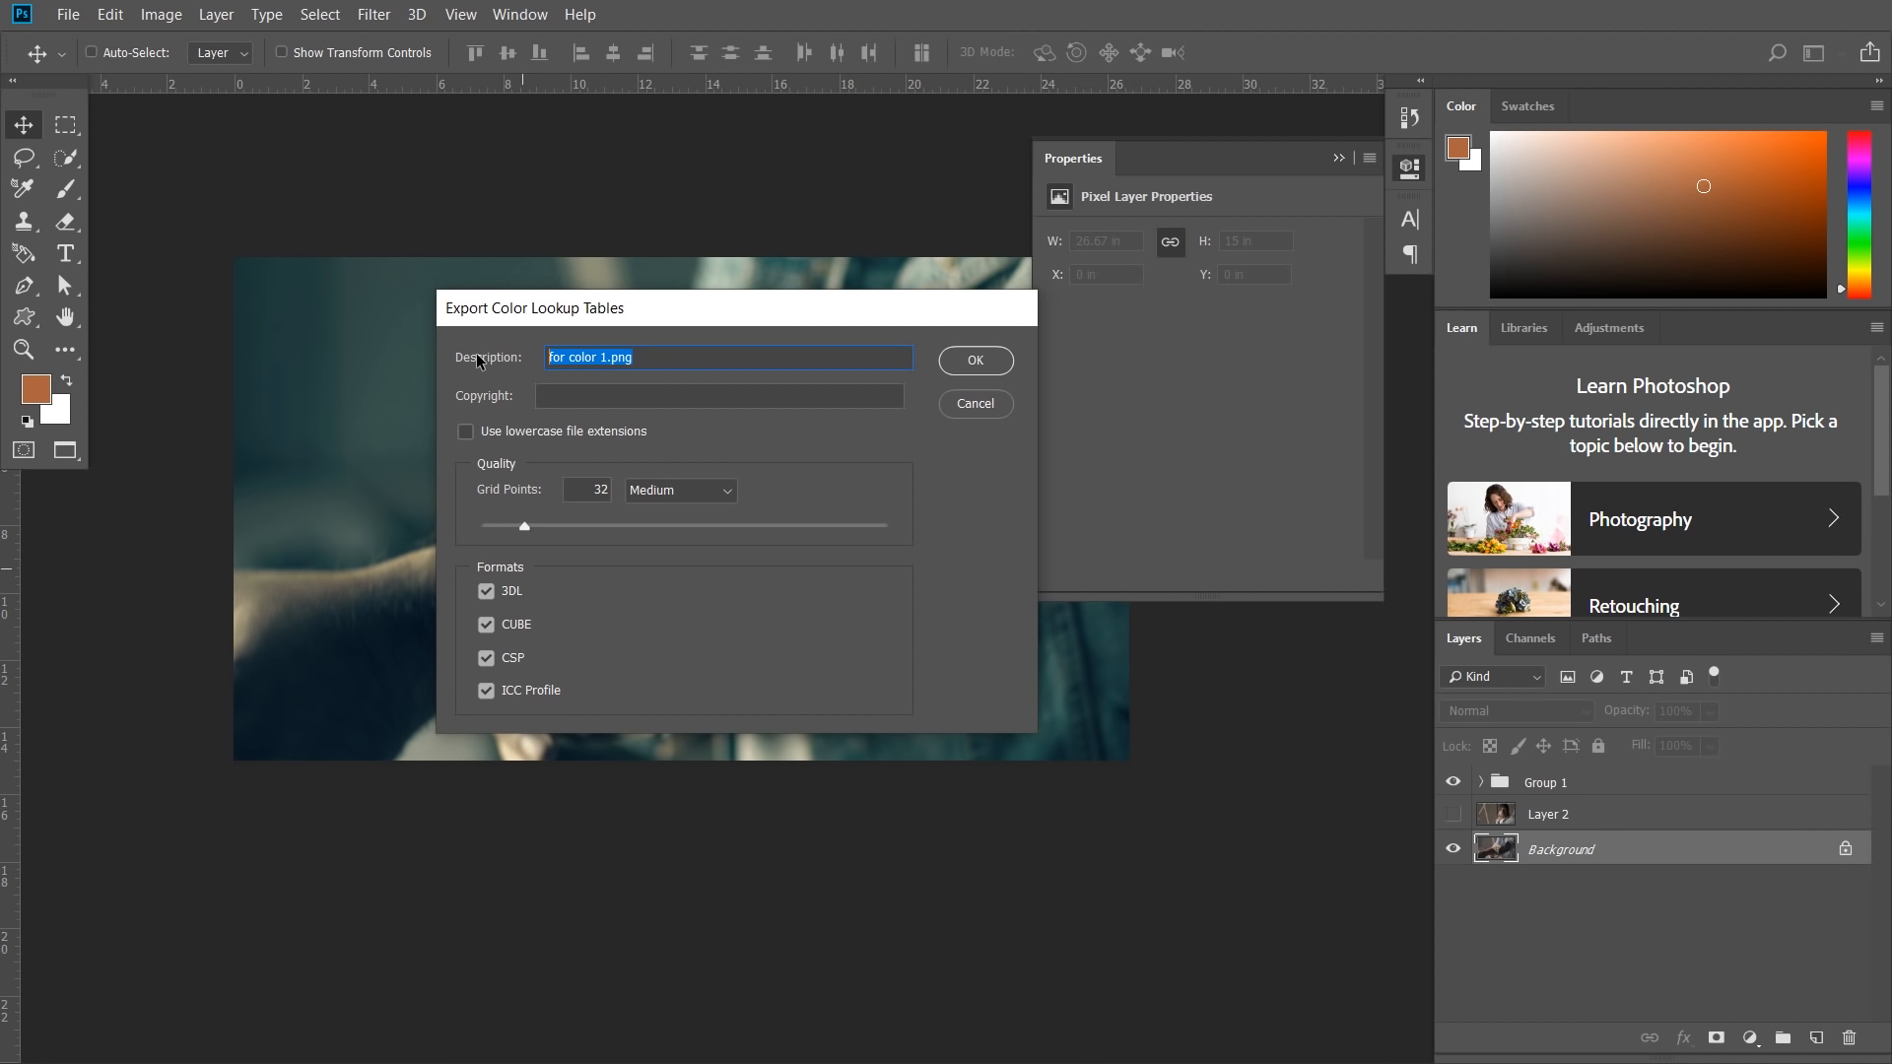
text(LUT BY GFXMentor)
click(668, 396)
text(GFXMentor)
click(486, 692)
click(487, 660)
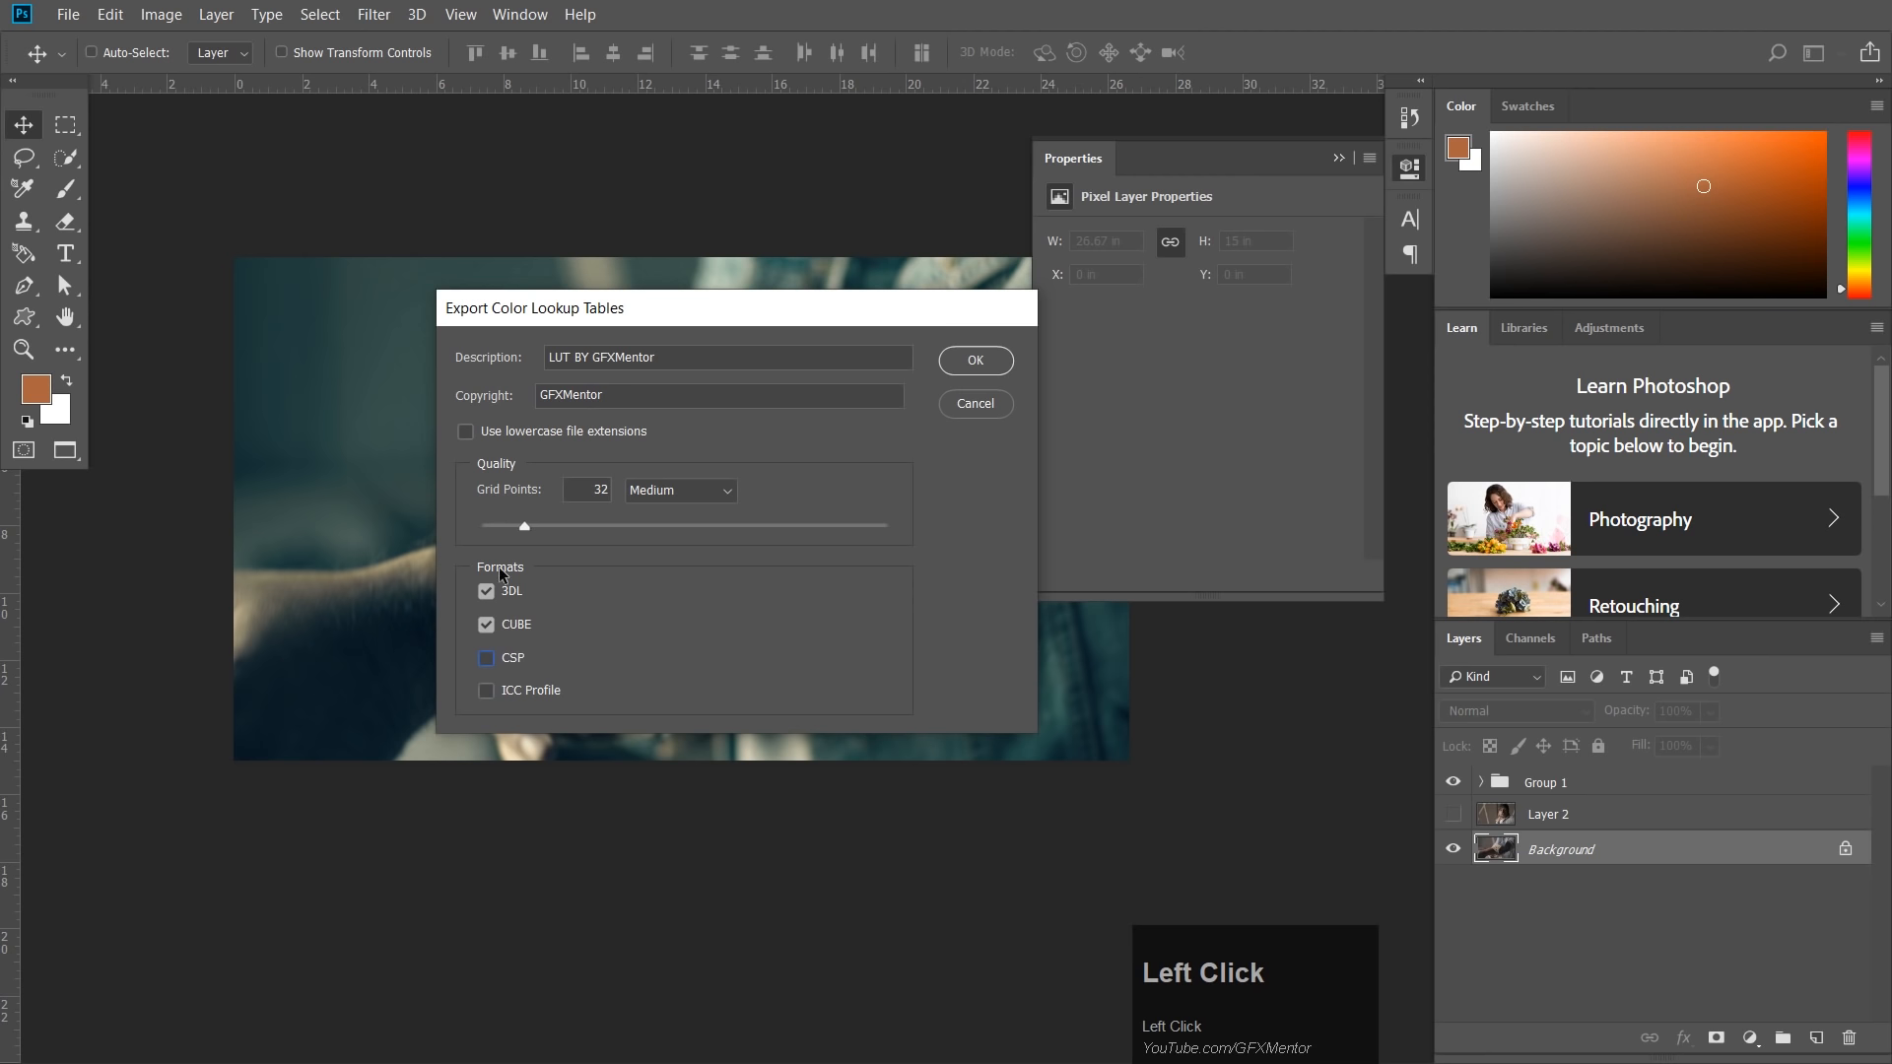
click(970, 361)
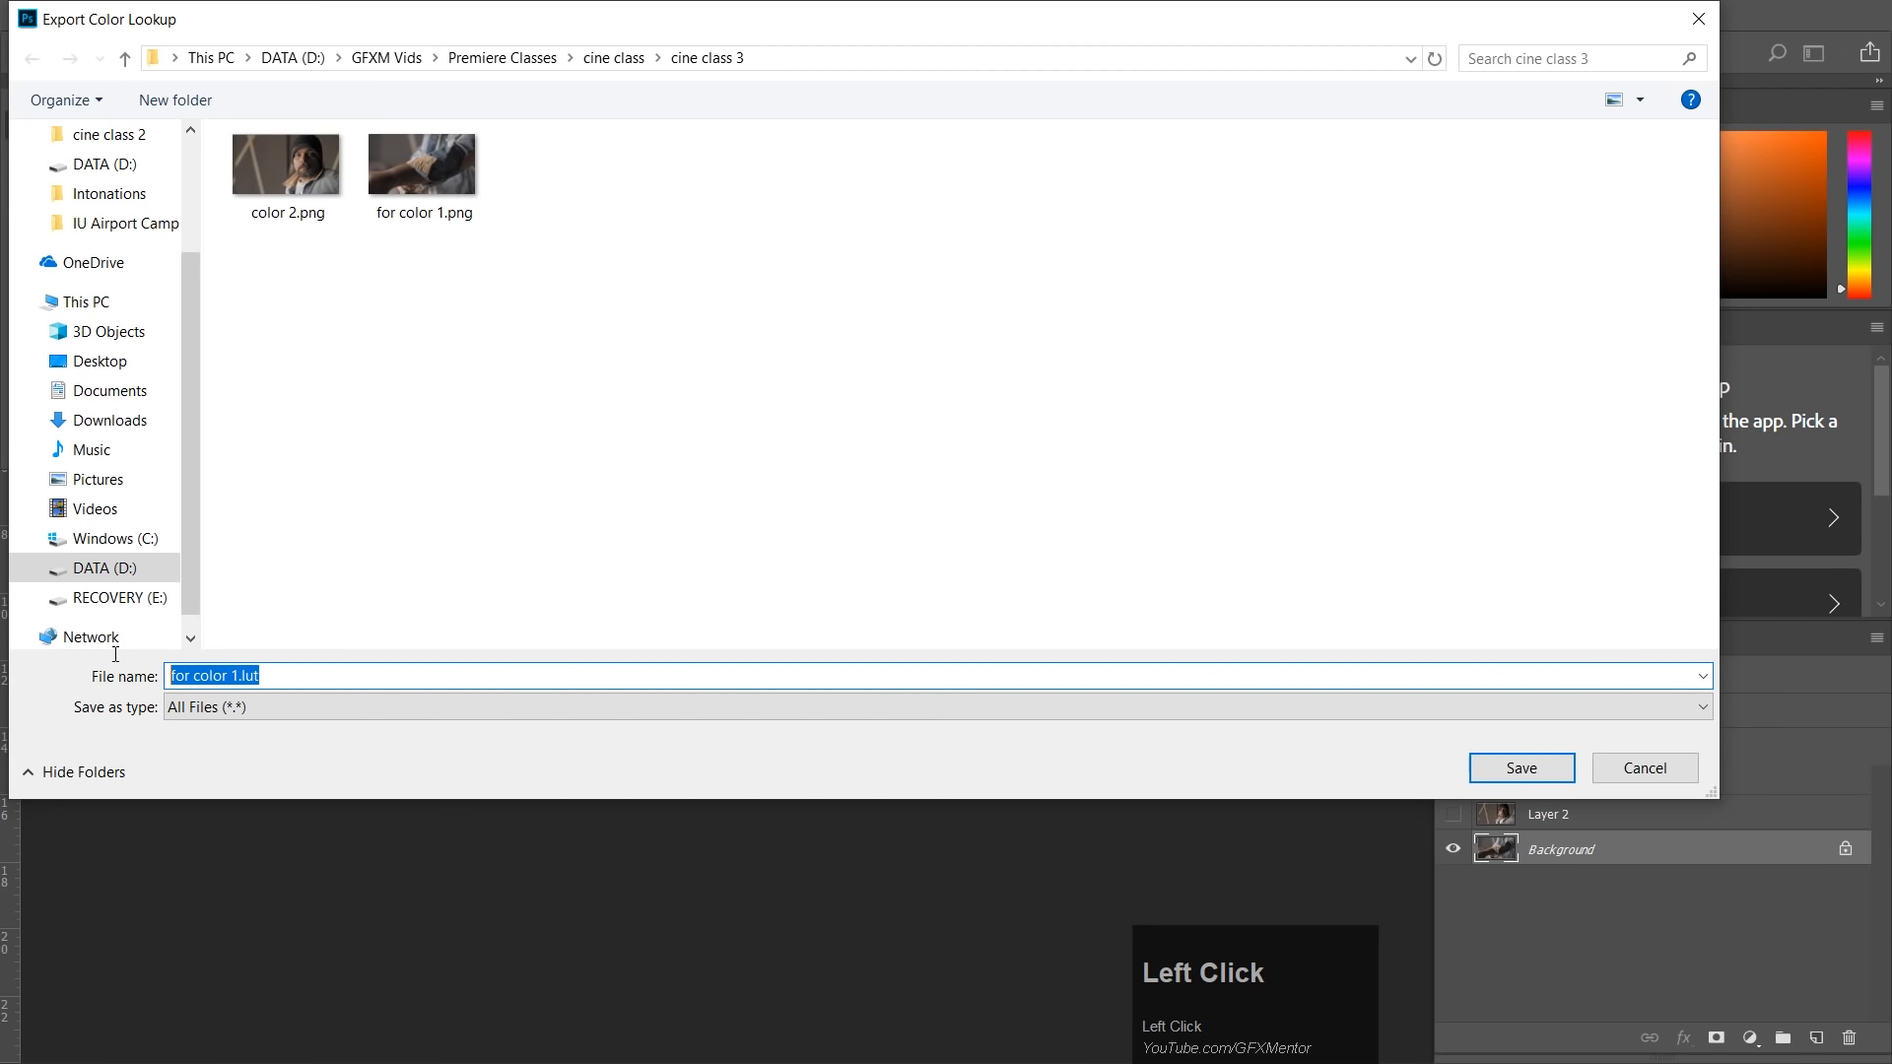
Name the exported lookup file "GFXM Cinematic LUT" and save it in the cine class 3 folder.
text(GFXM)
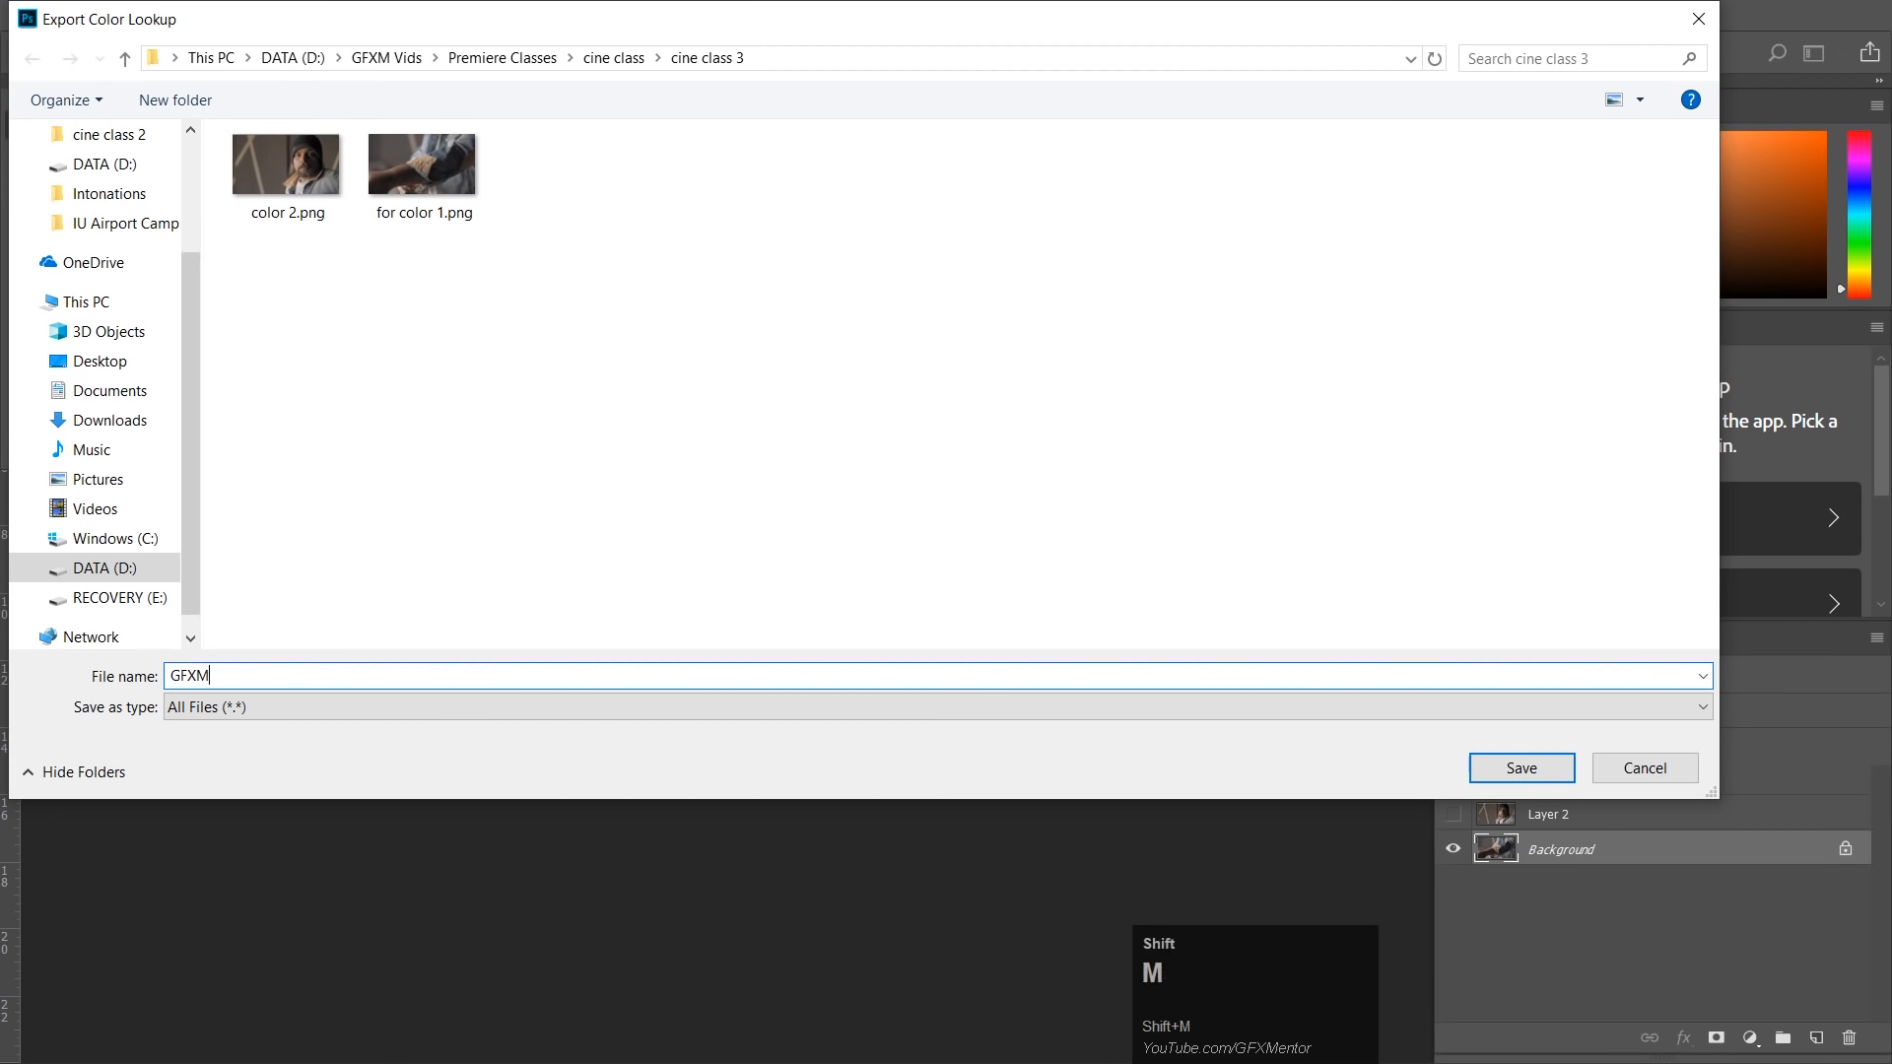
text( Cine)
text(matic Lu)
text(g)
key(BackSpace)
text(t)
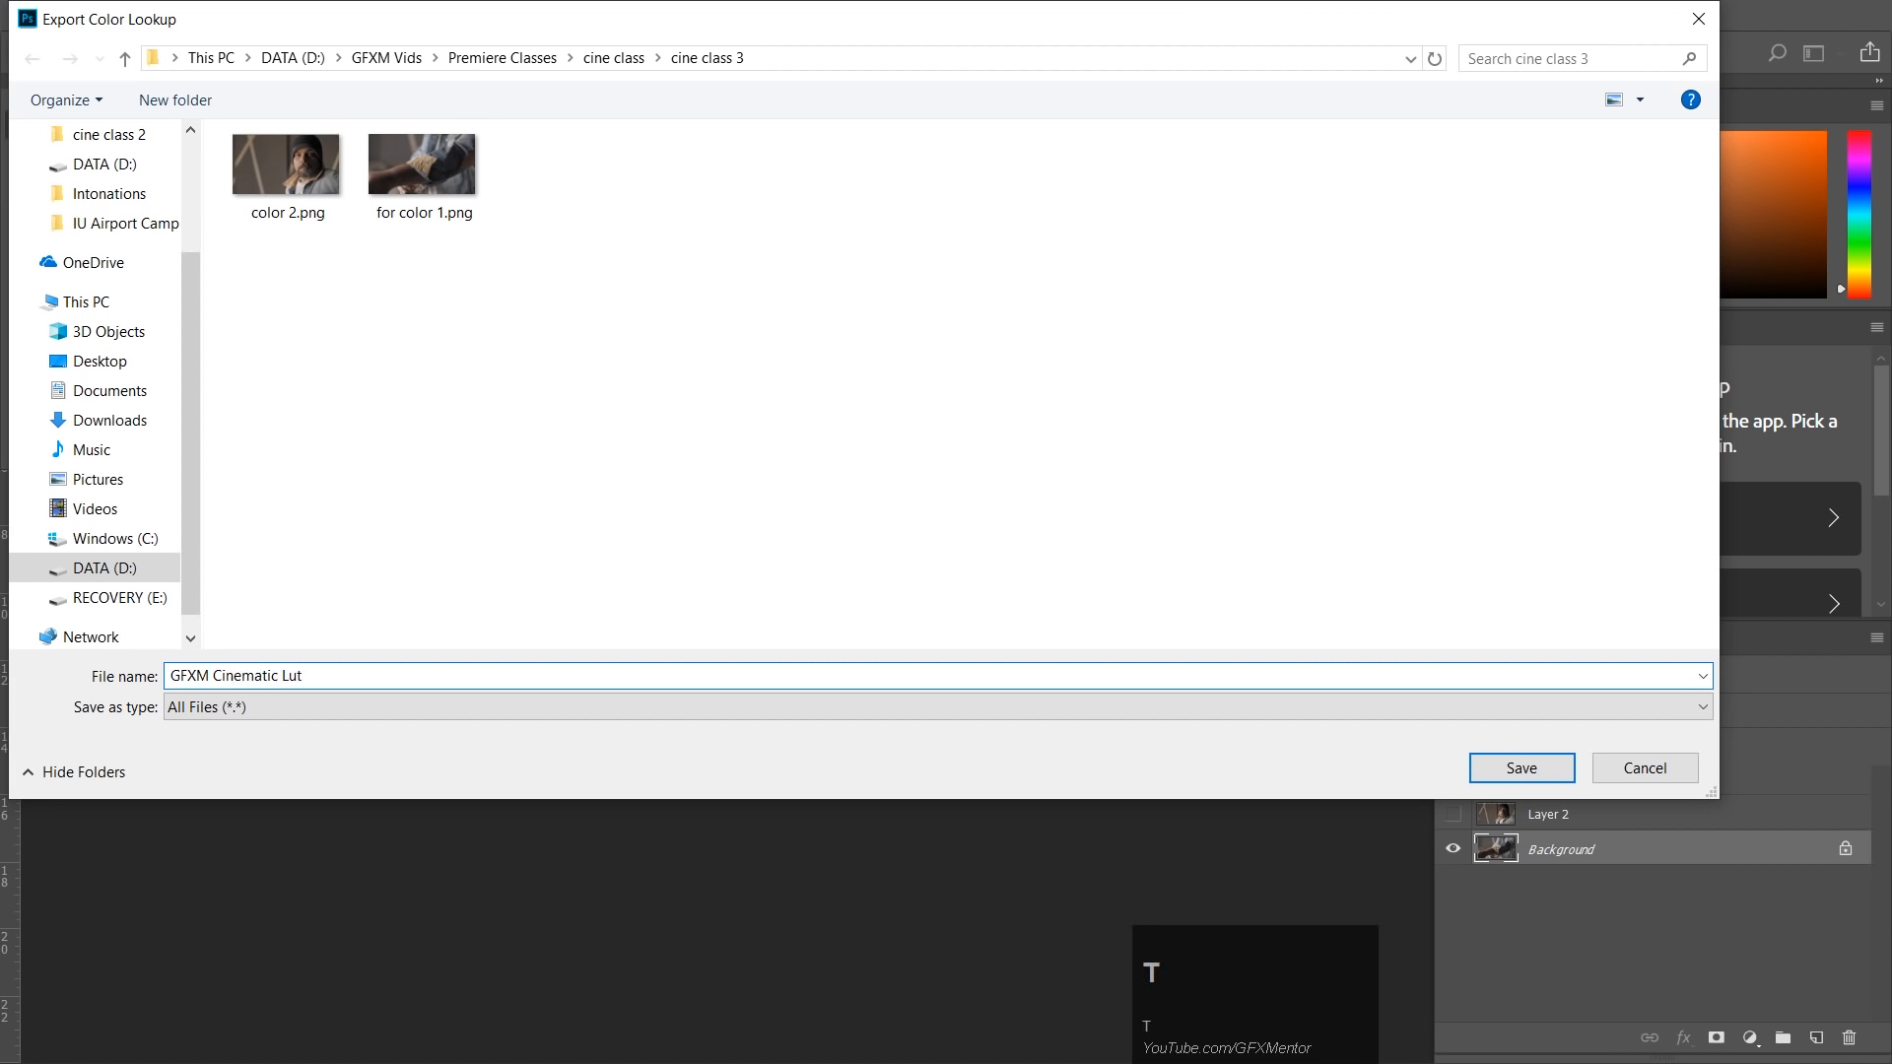
key(BackSpace)
key(BackSpace)
key(Caps_Lock)
text(UT)
key(Caps_Lock)
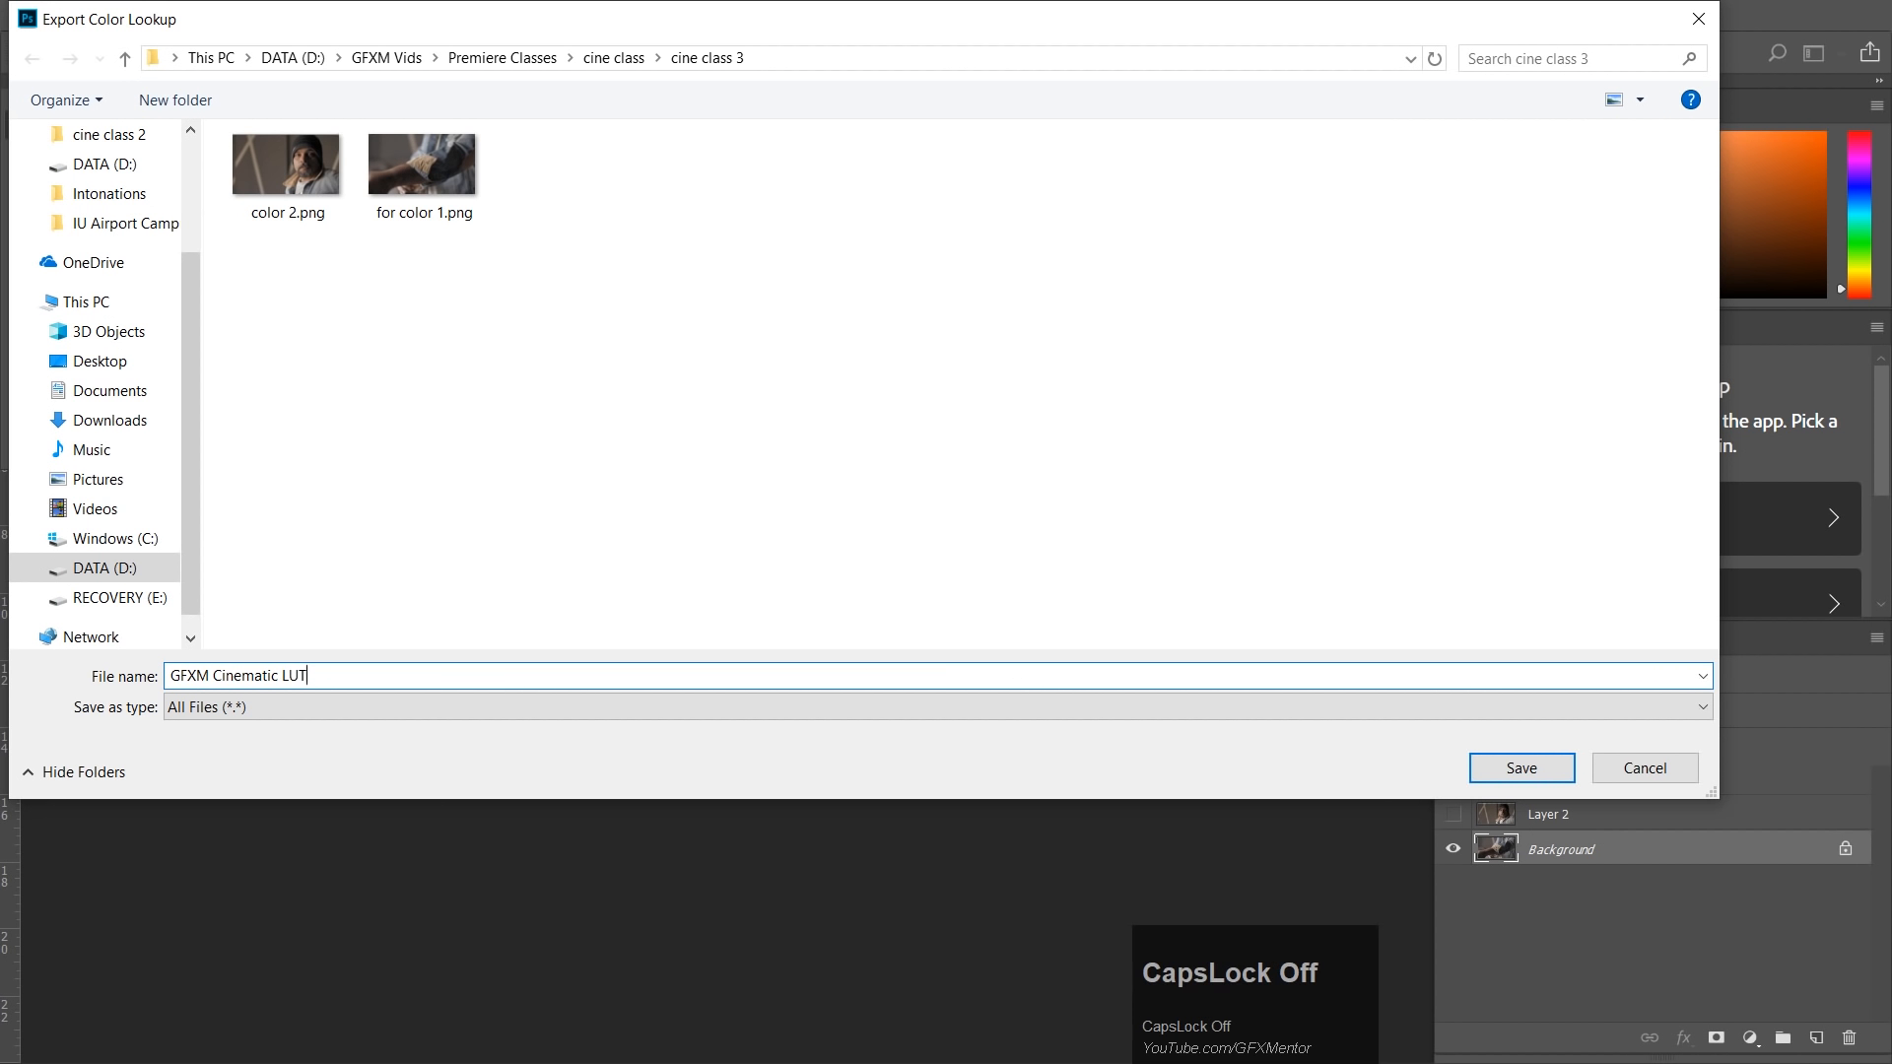
click(1536, 777)
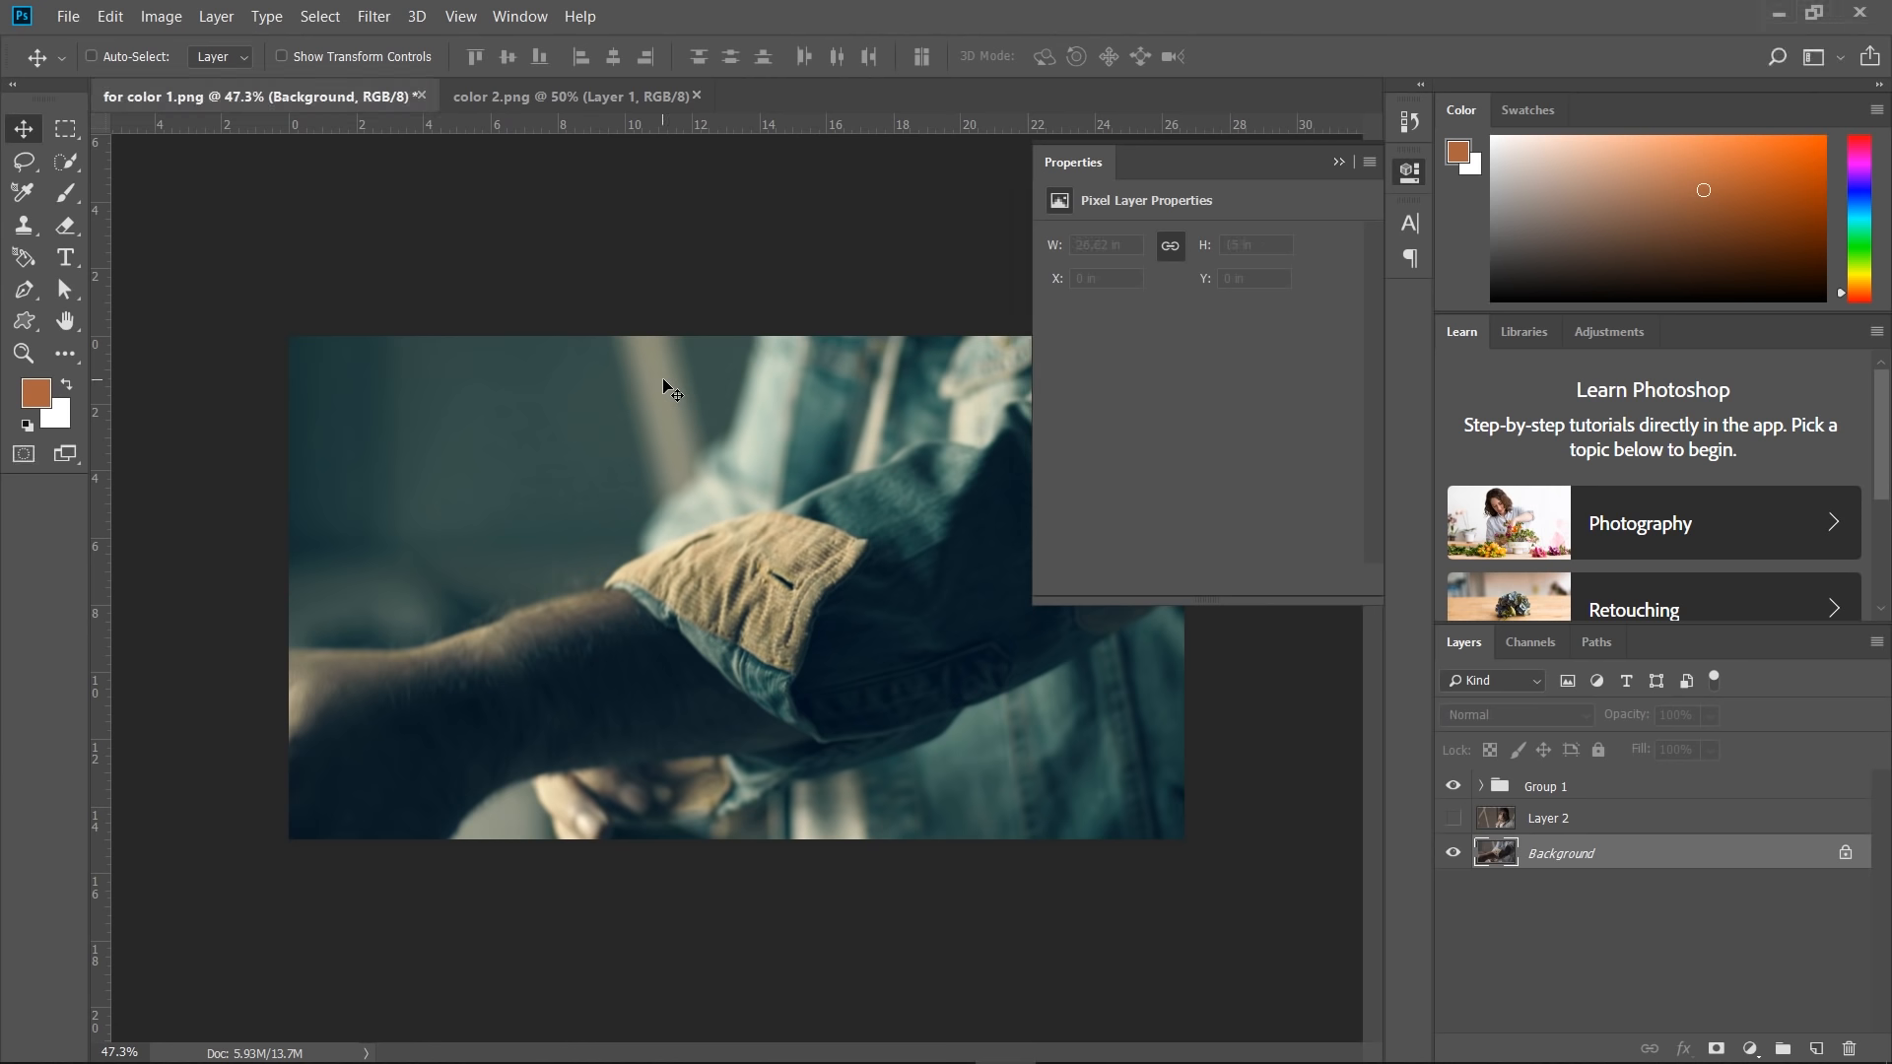
Open the cine class 3 folder in File Explorer and check the exported 3DL and CUBE files.
key(alt+Tab)
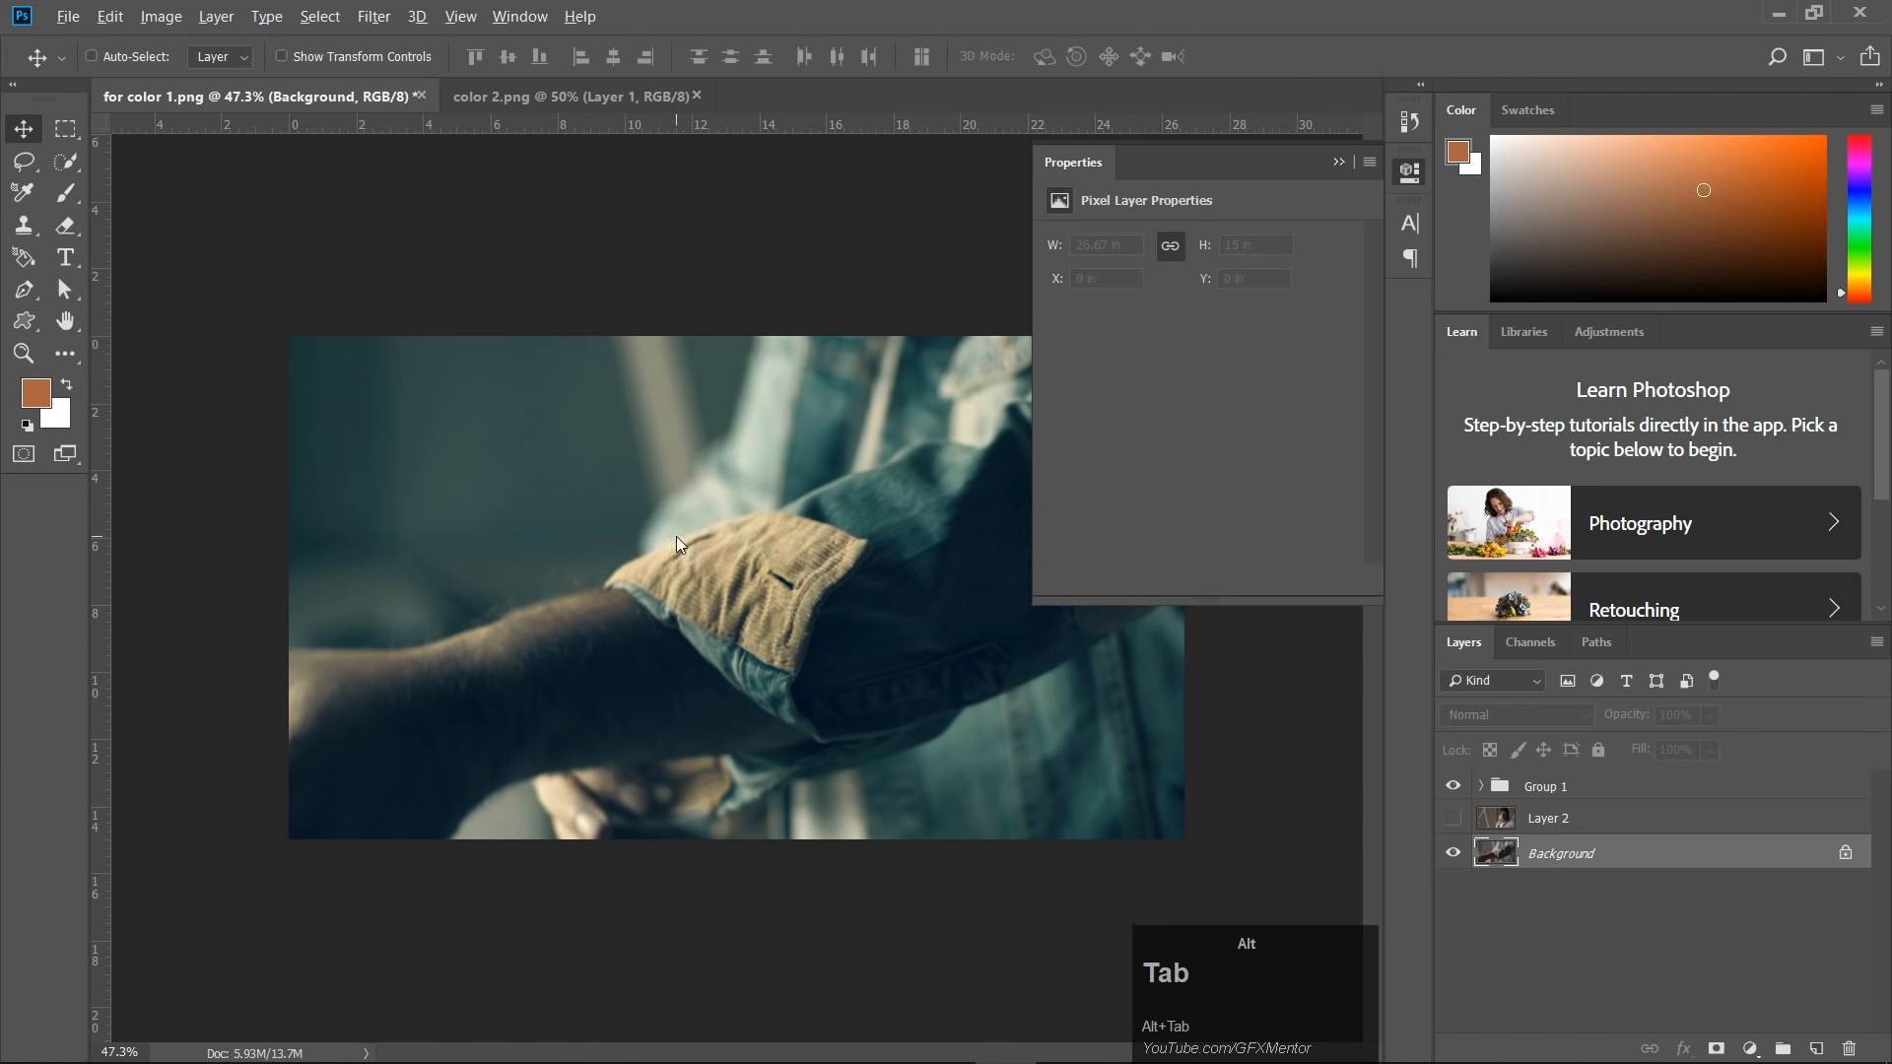
alt+click(653, 820)
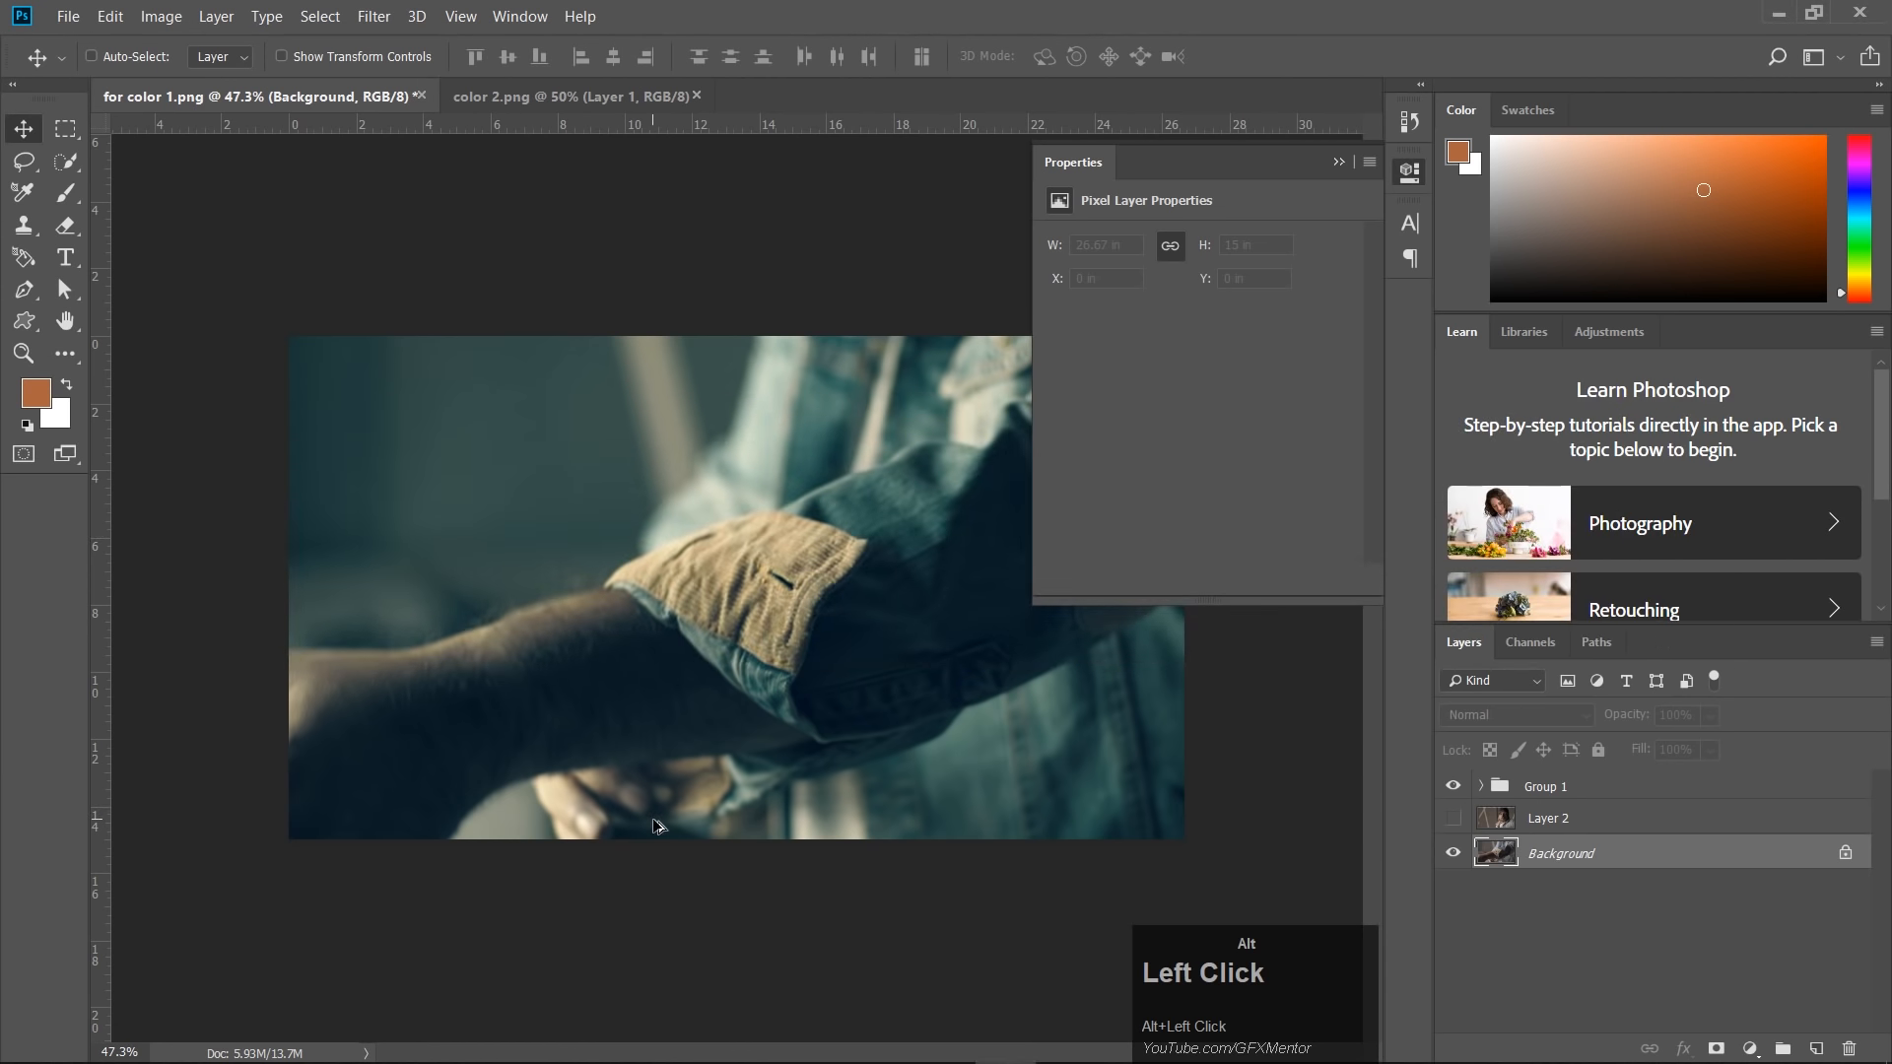
key(super+e)
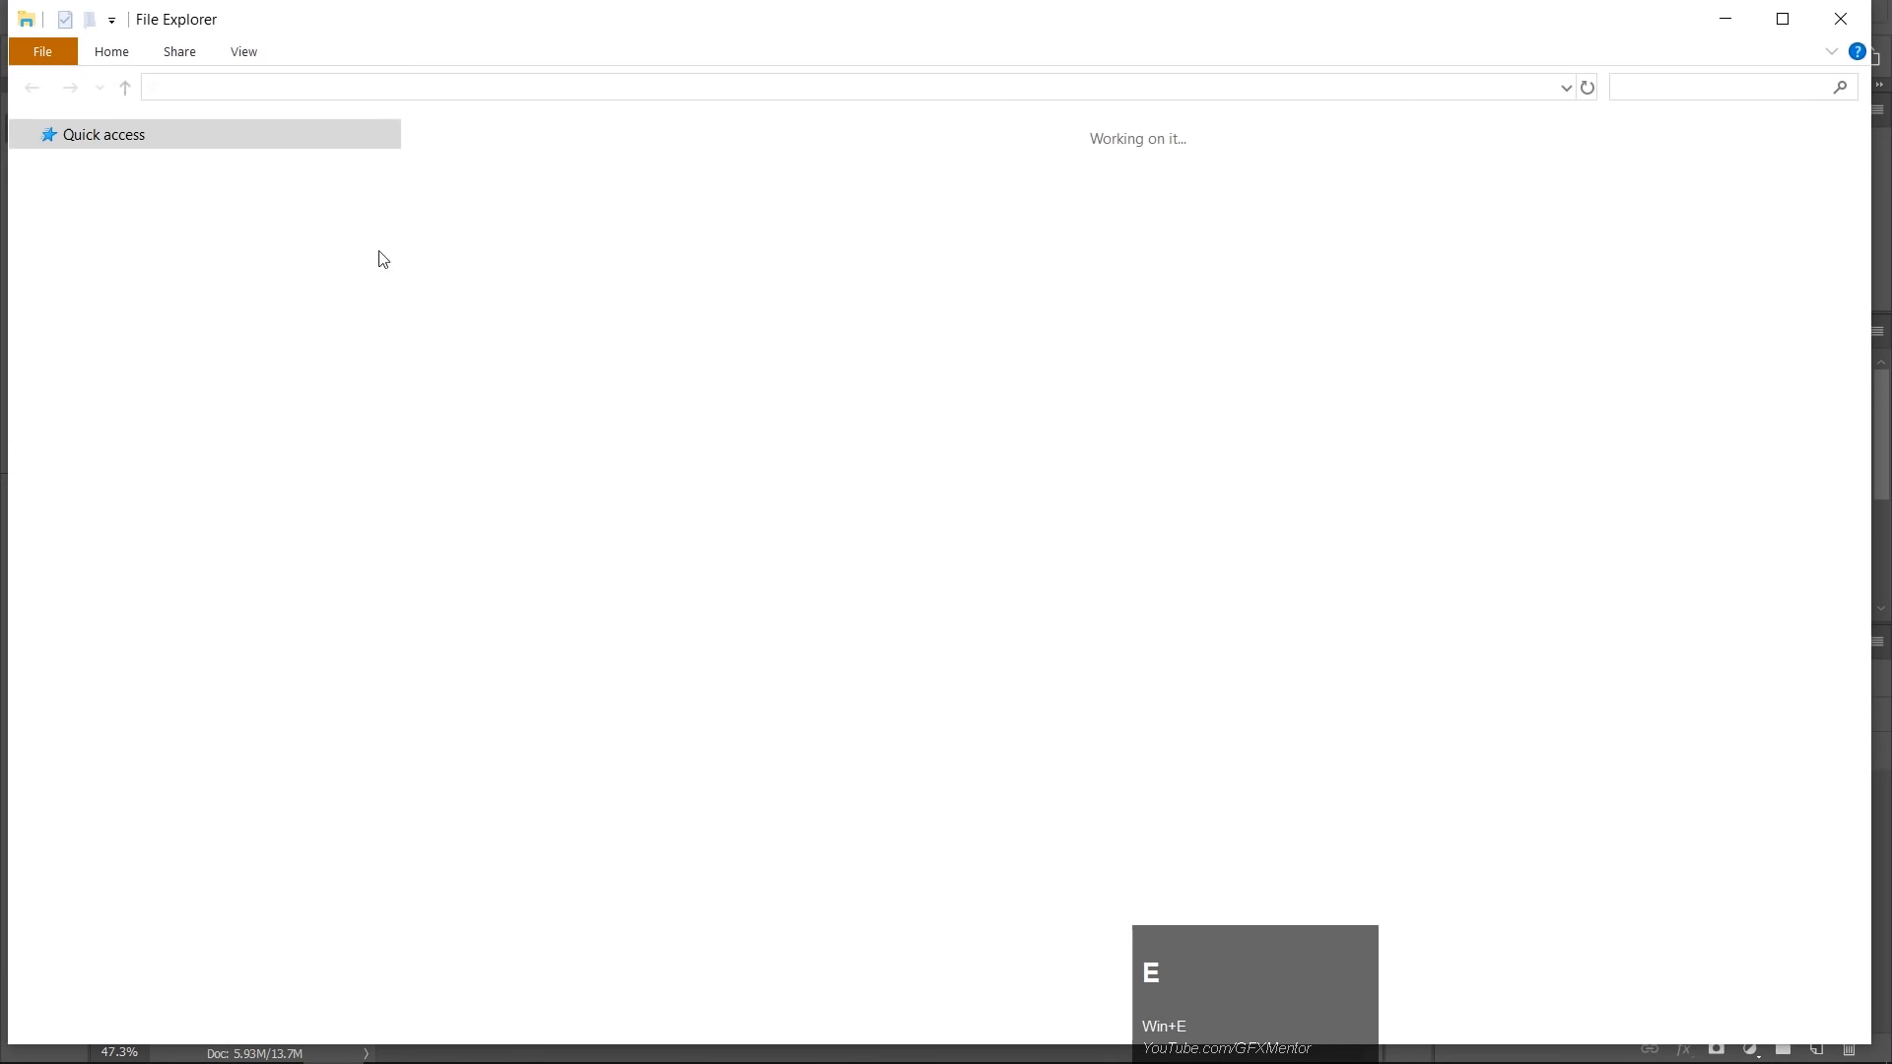
click(144, 324)
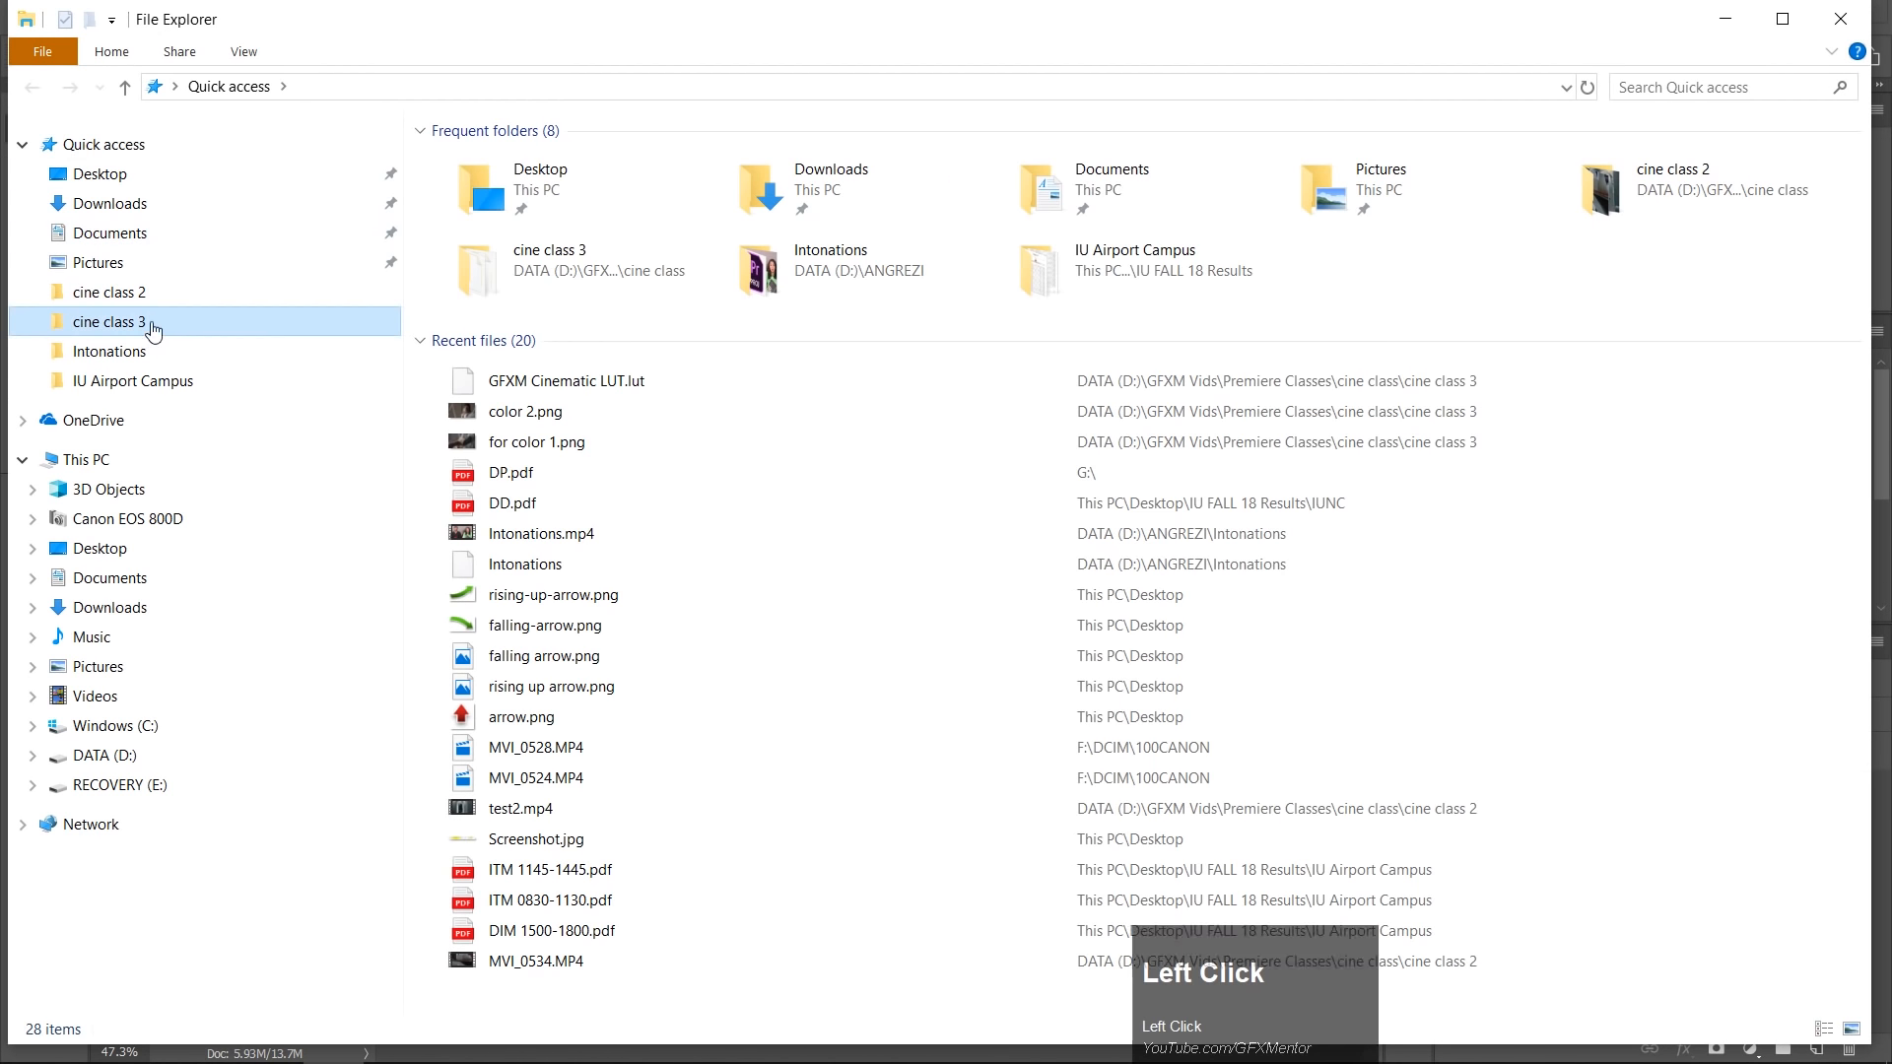
click(766, 218)
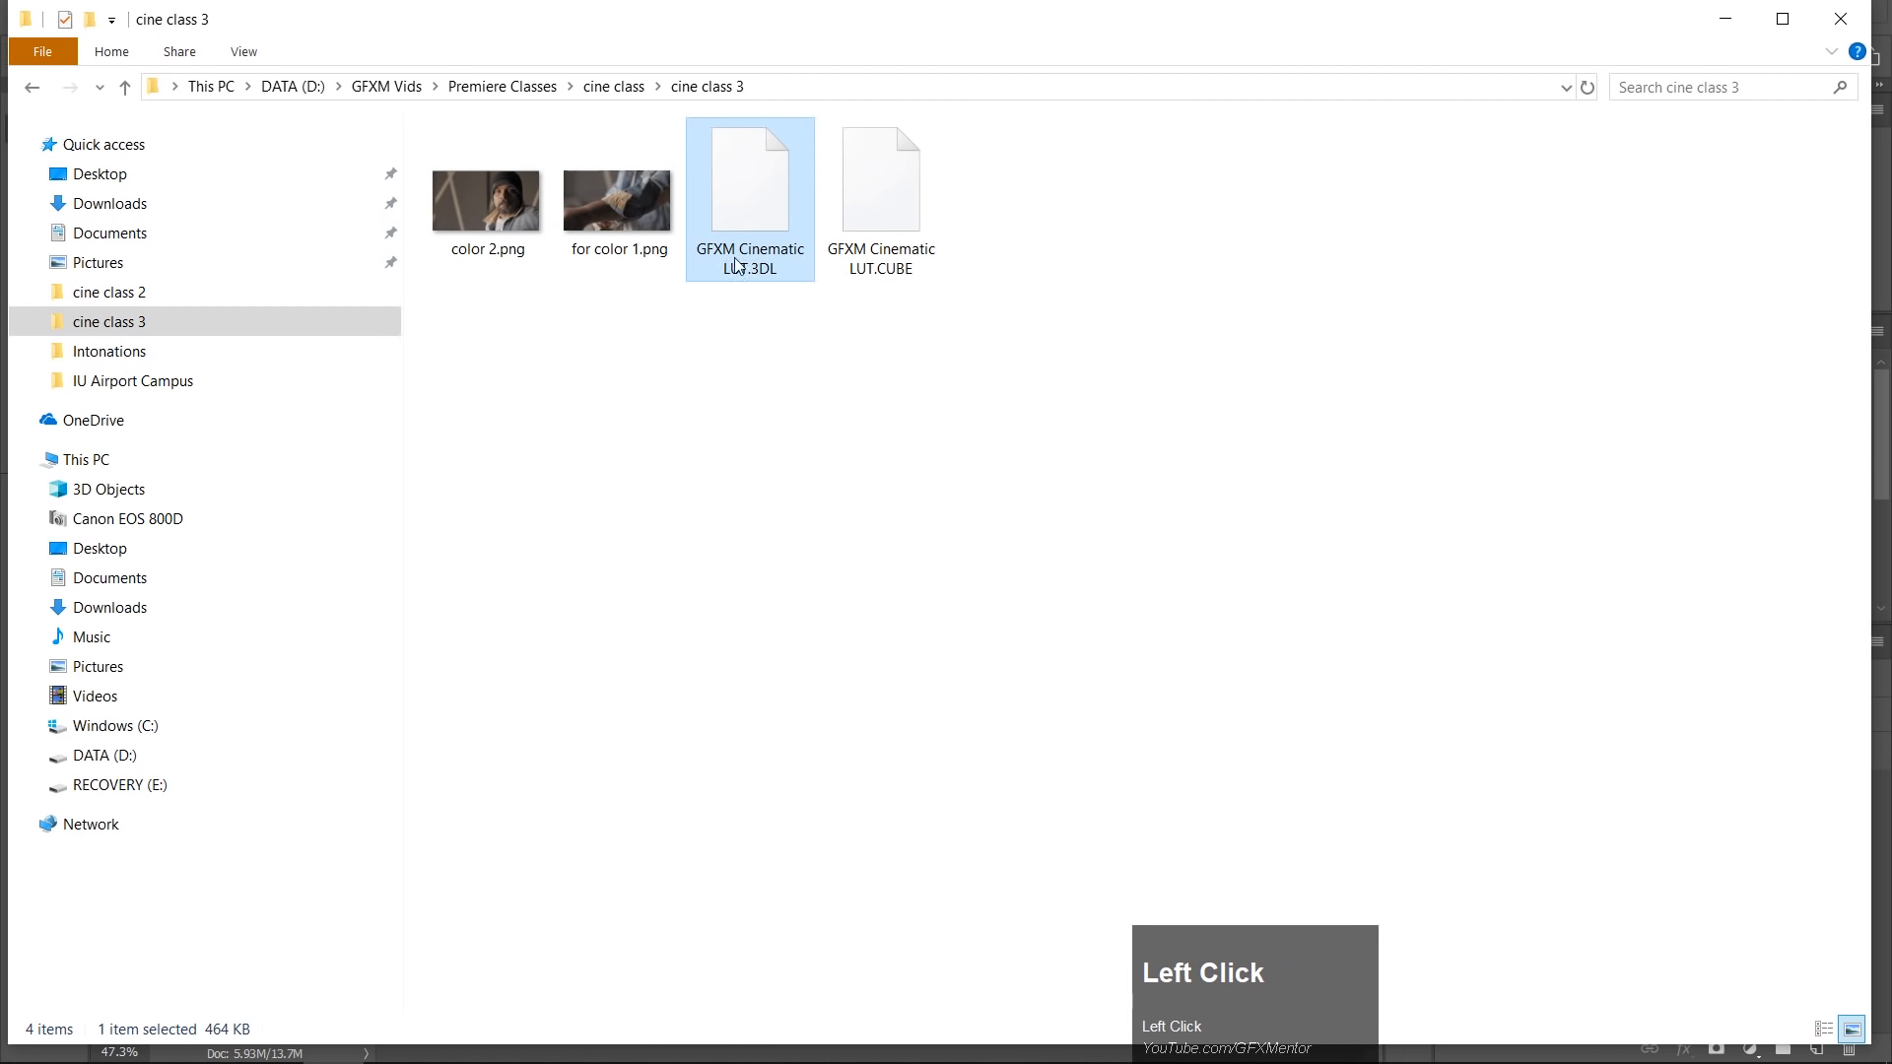
click(885, 213)
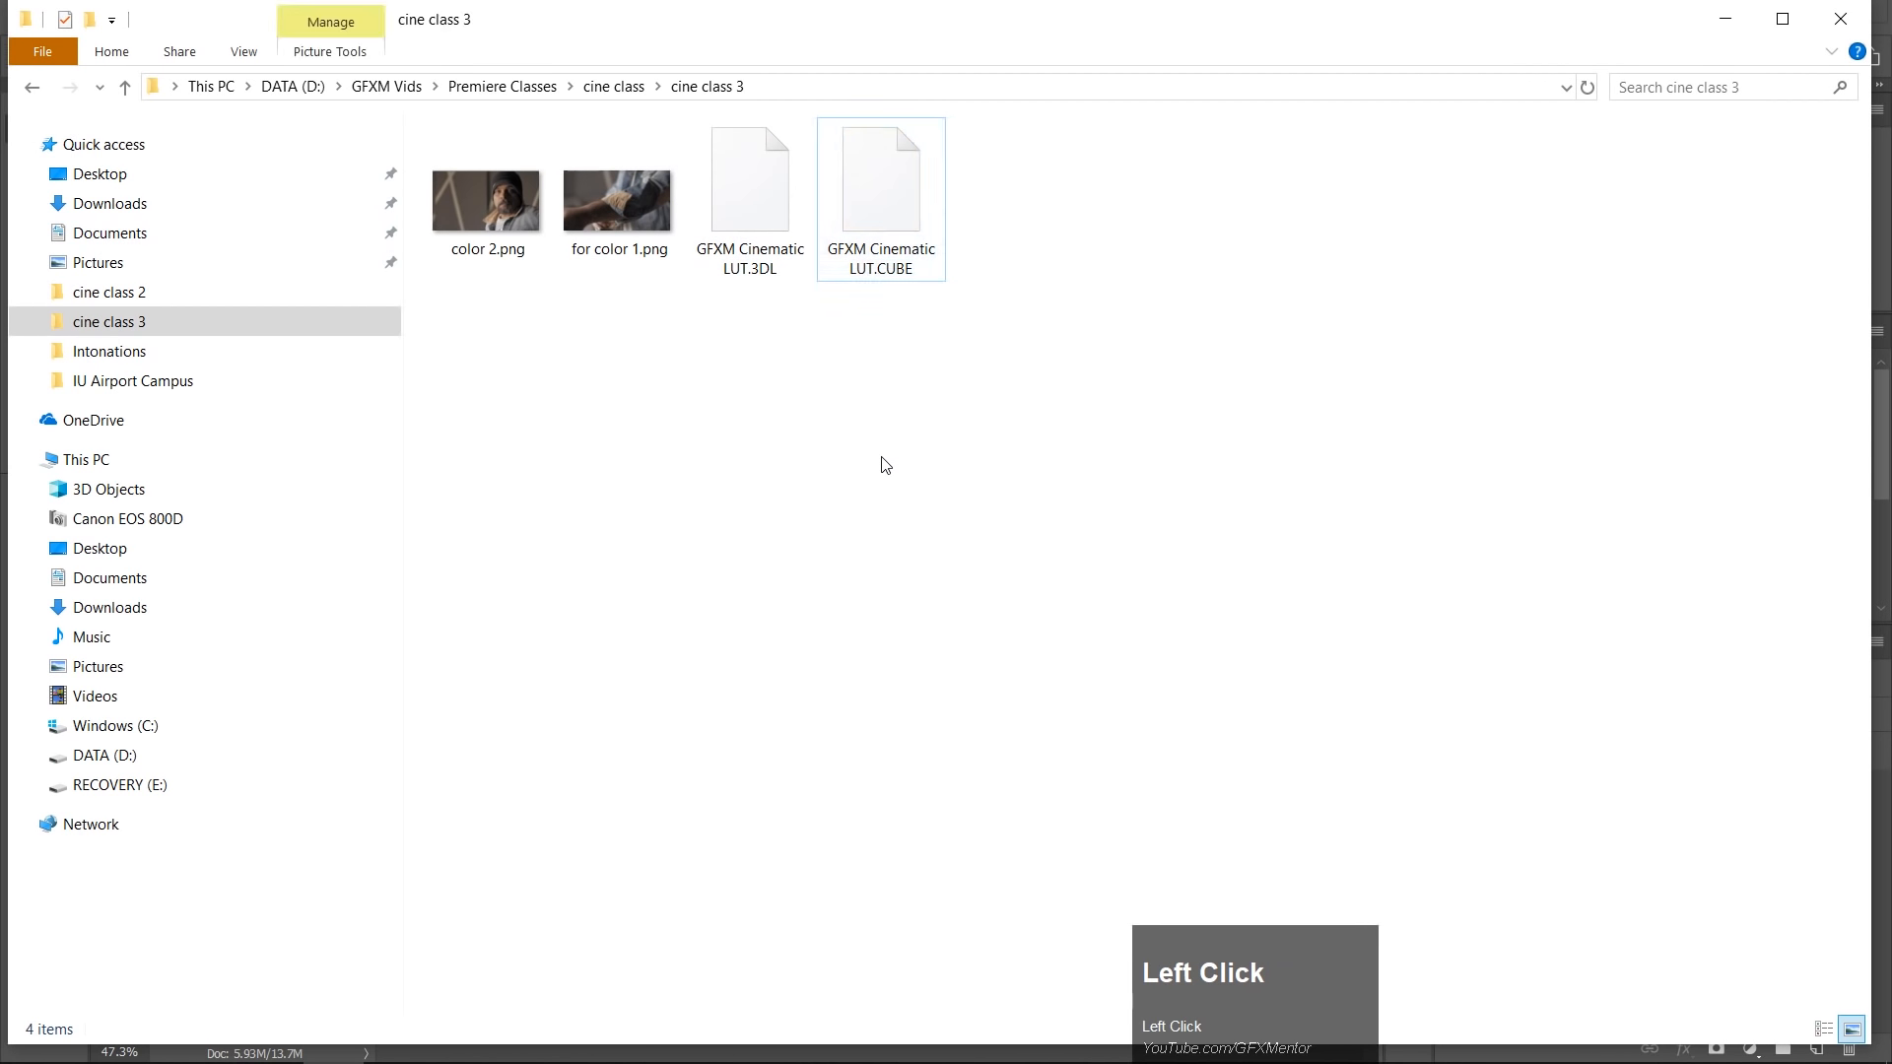
click(883, 313)
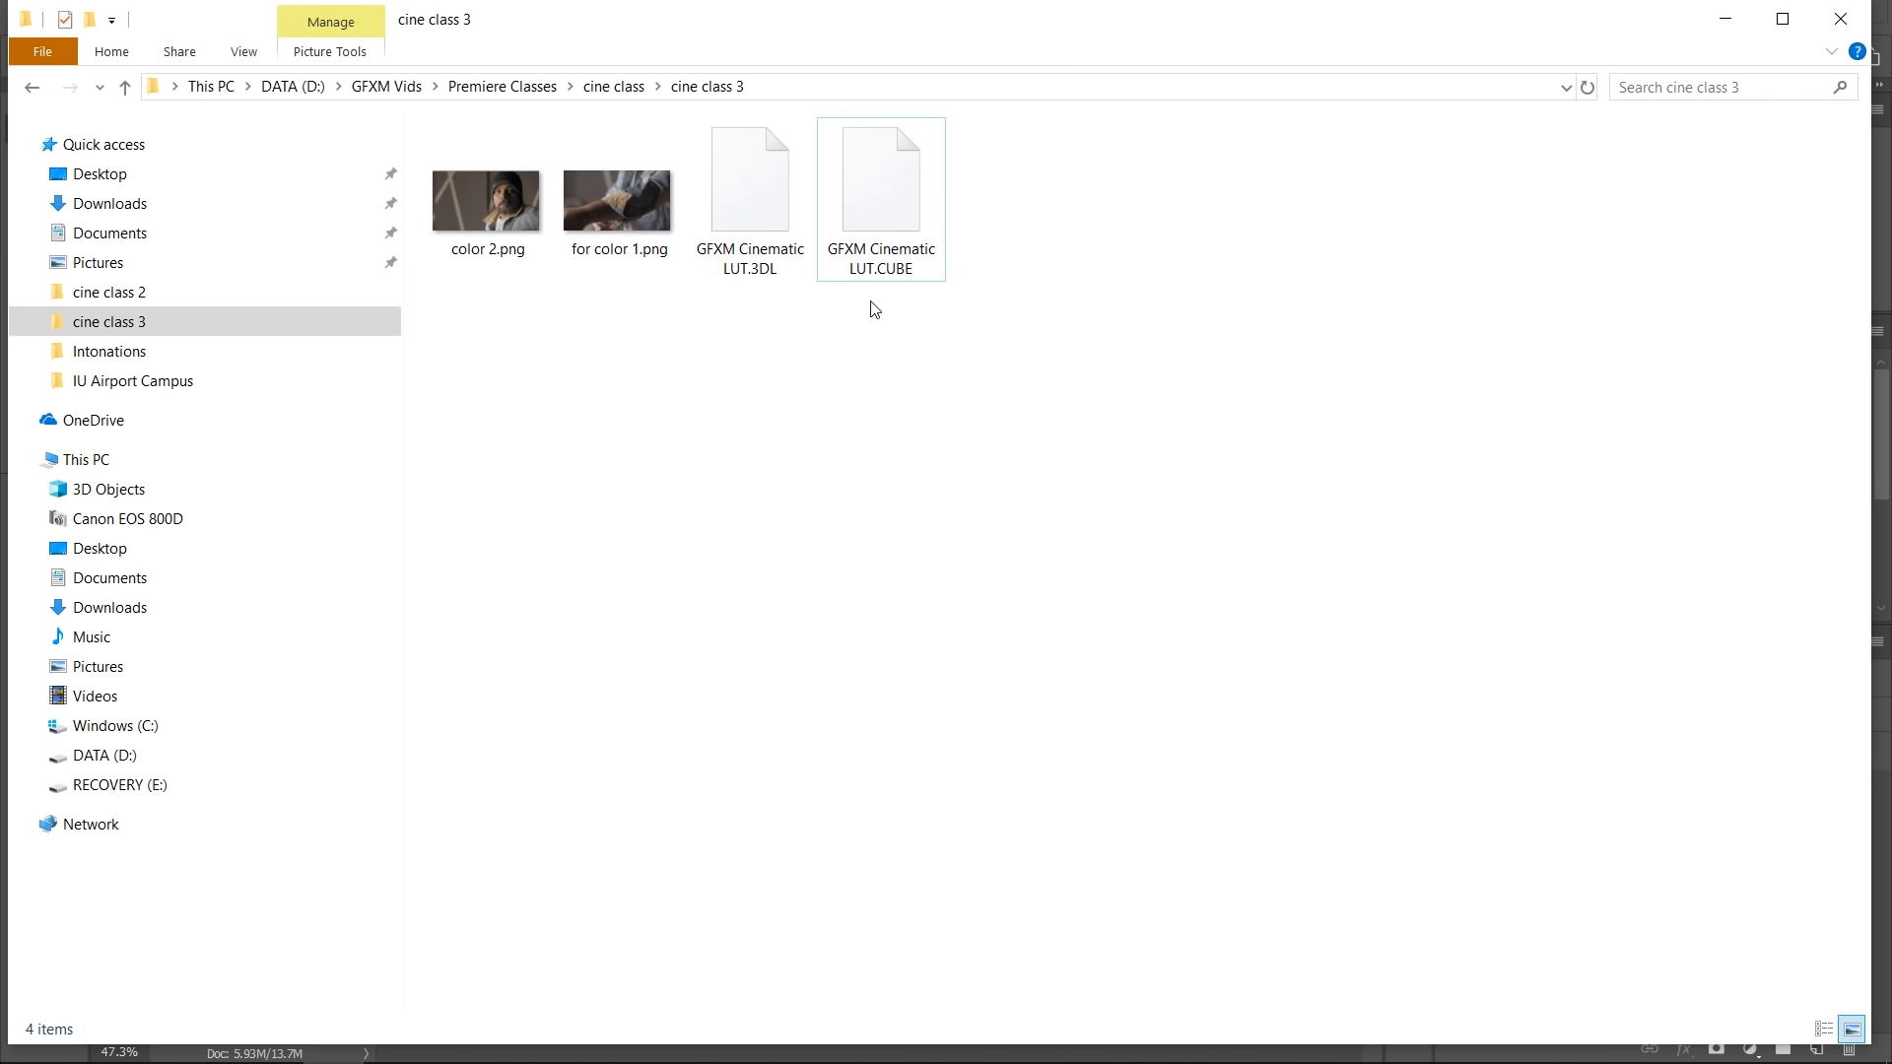
Switch to Premiere Pro and move the playhead to the sleeve shot at 00:00:19:21.
key(alt+Tab)
click(1435, 381)
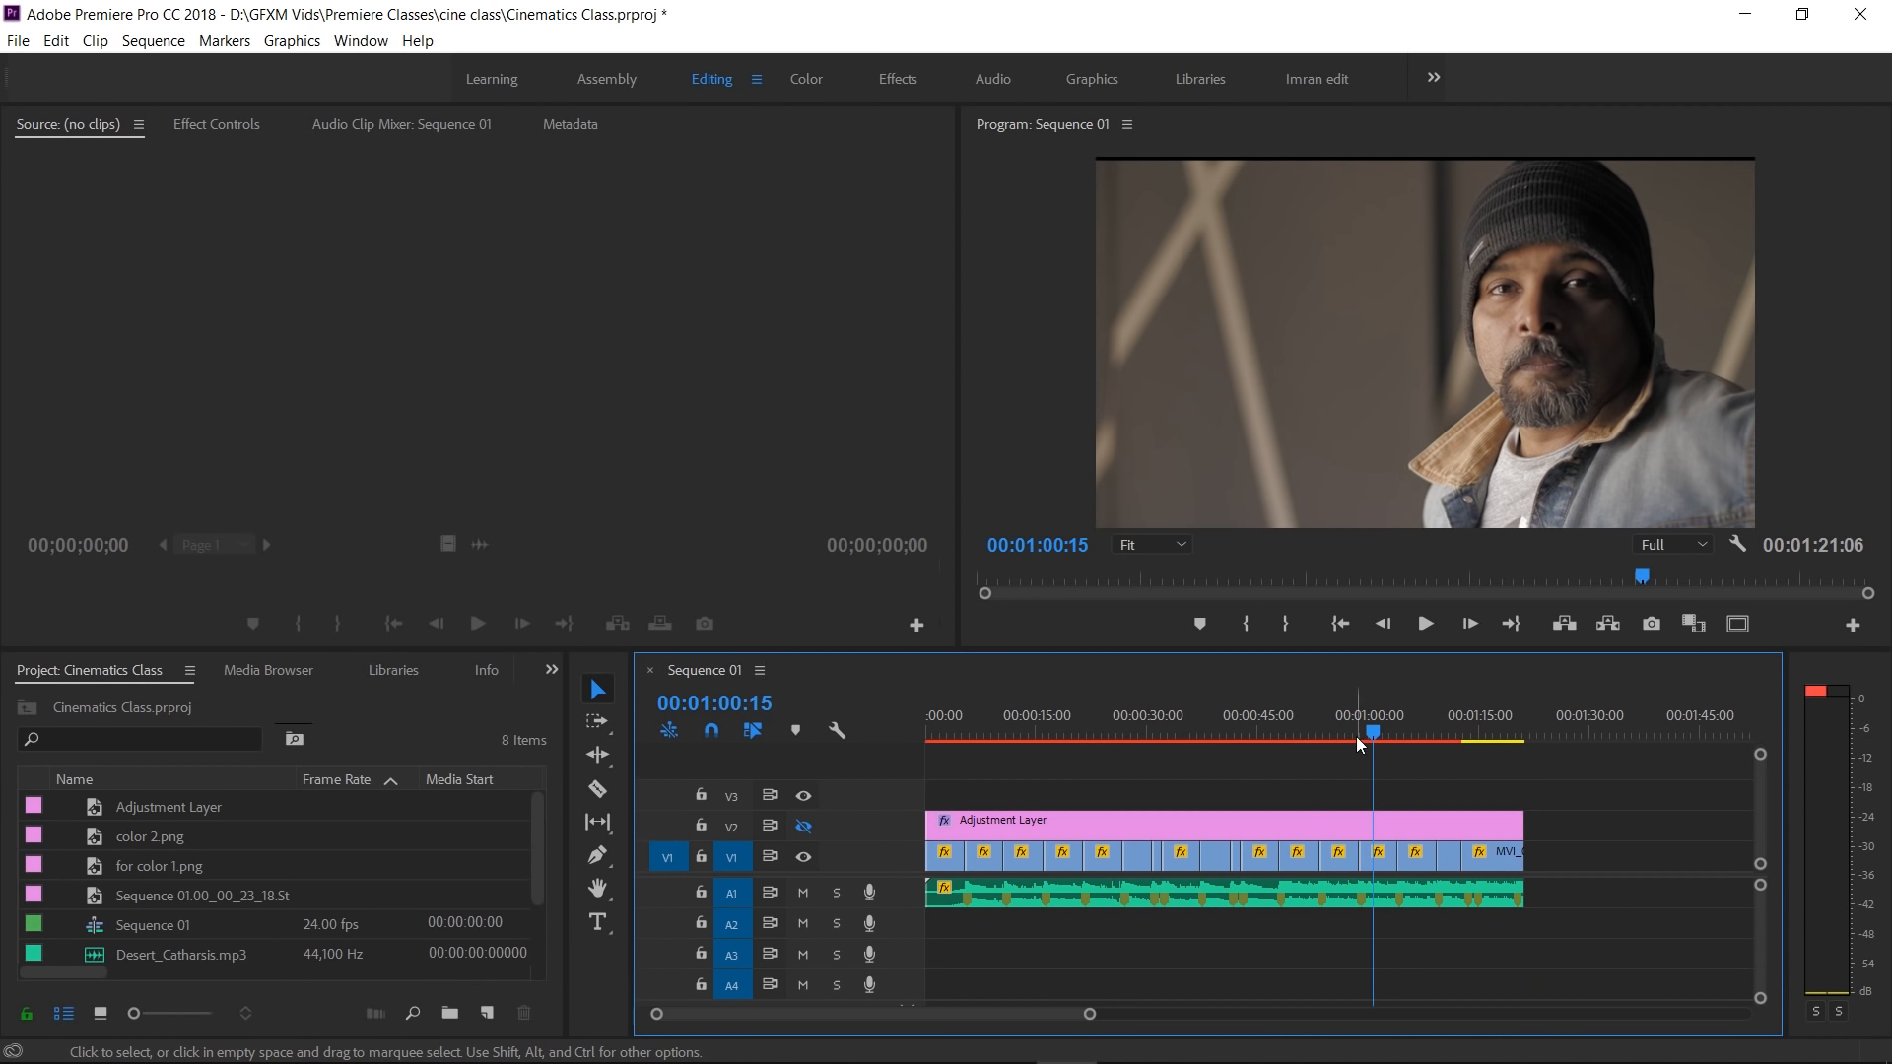
click(1289, 735)
click(1073, 736)
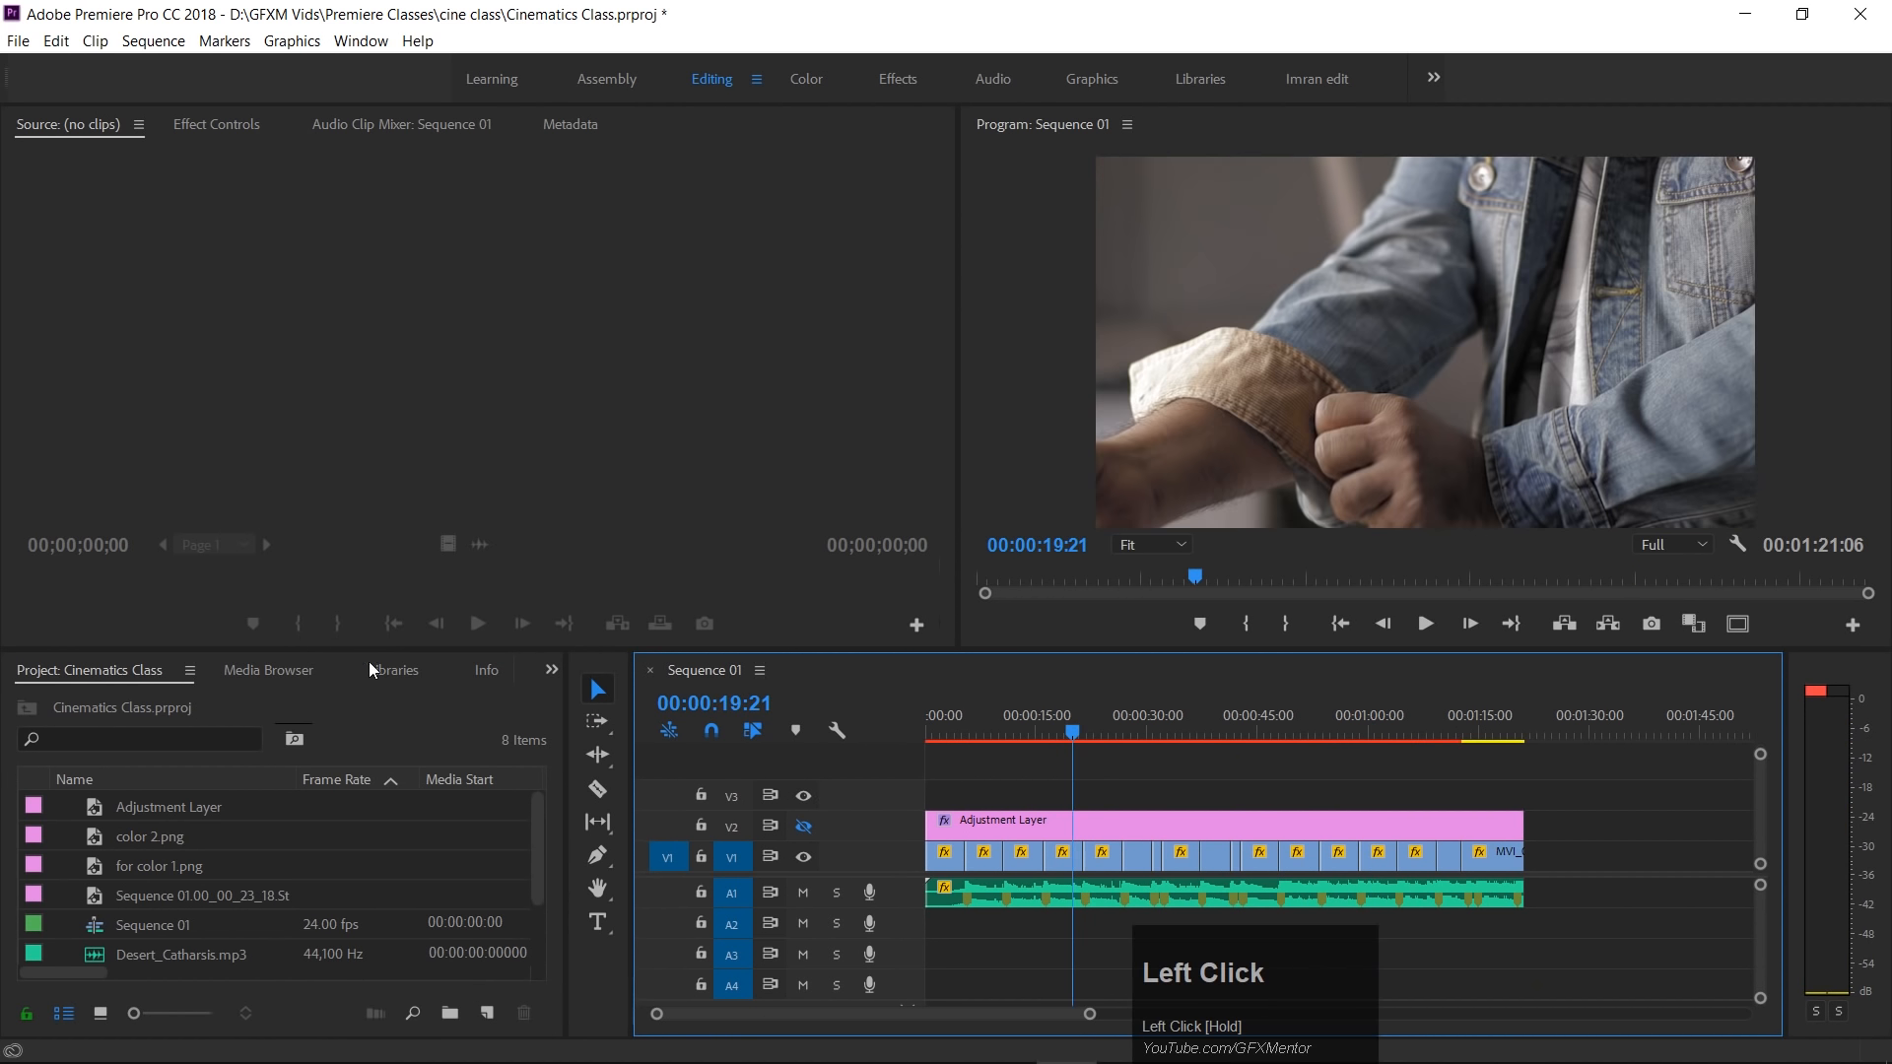
Add a second Adjustment Layer on V3 along the full length of the sequence and turn V2's visibility back on.
drag(369, 650, 370, 514)
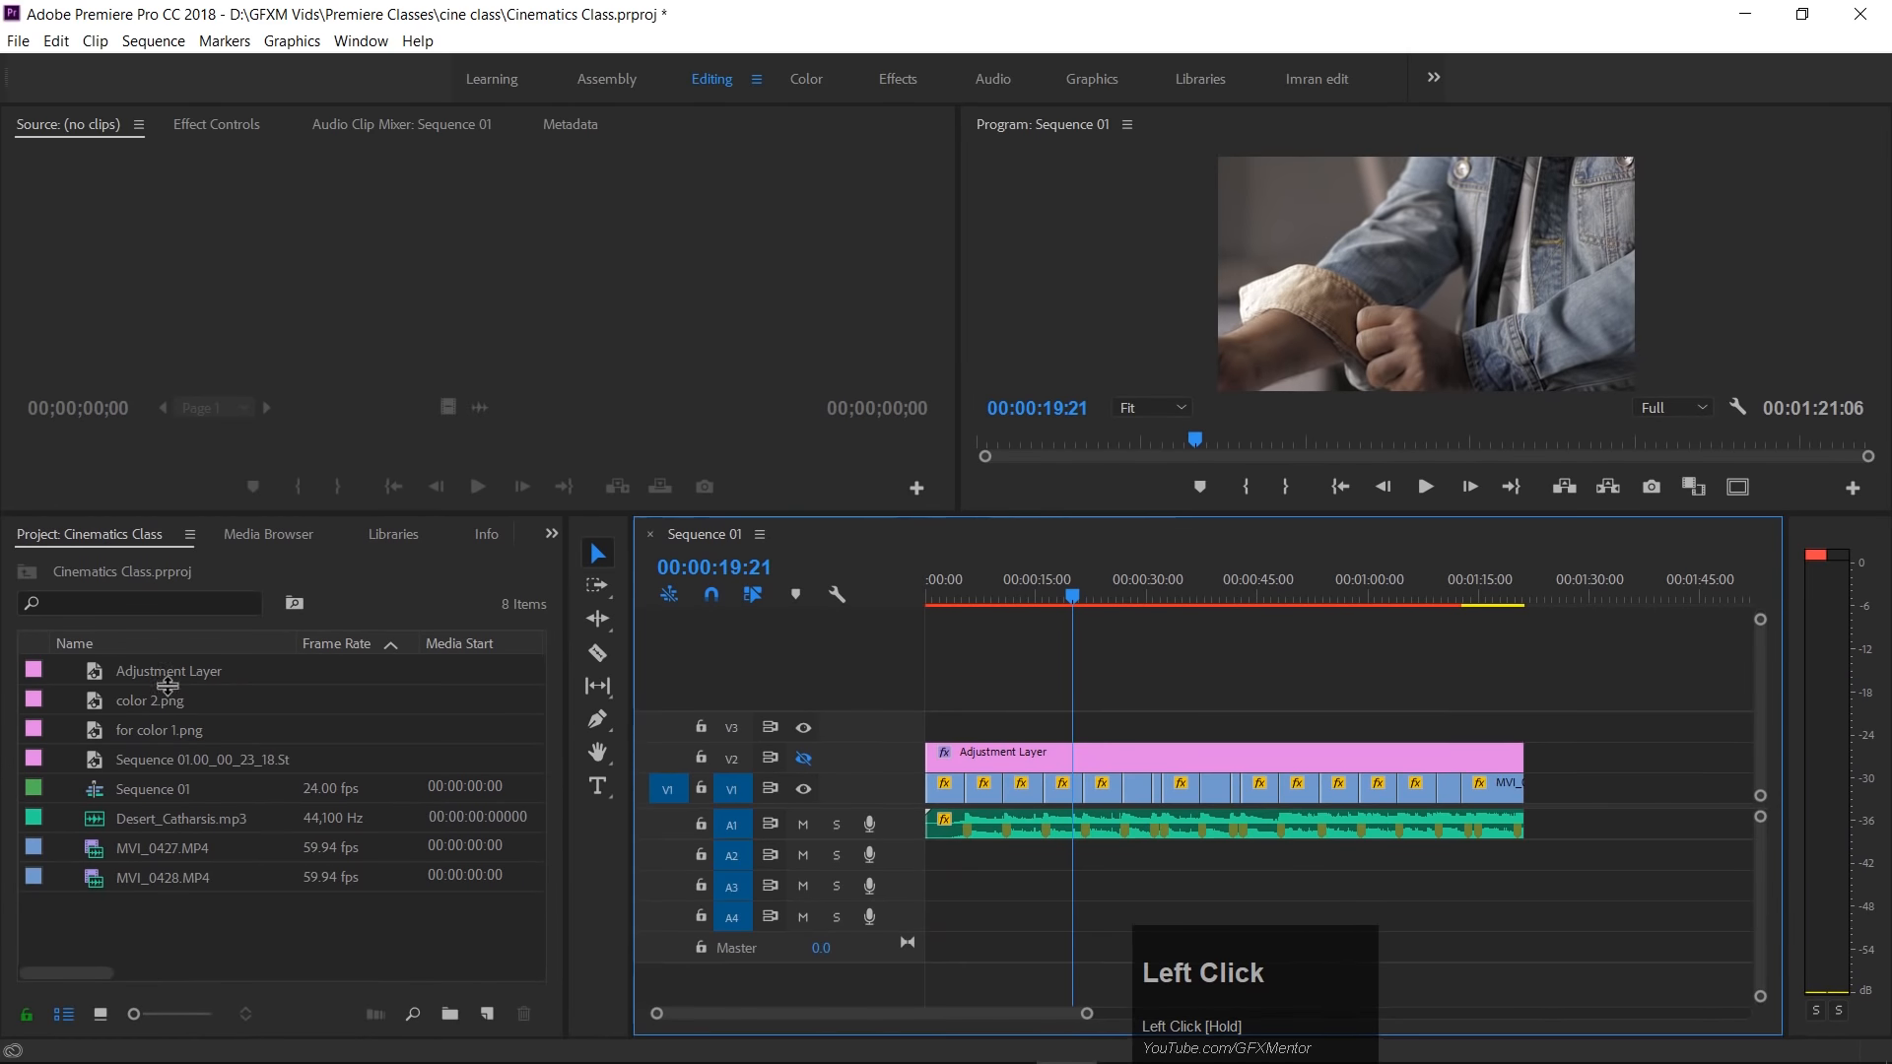
drag(99, 670, 207, 674)
click(986, 757)
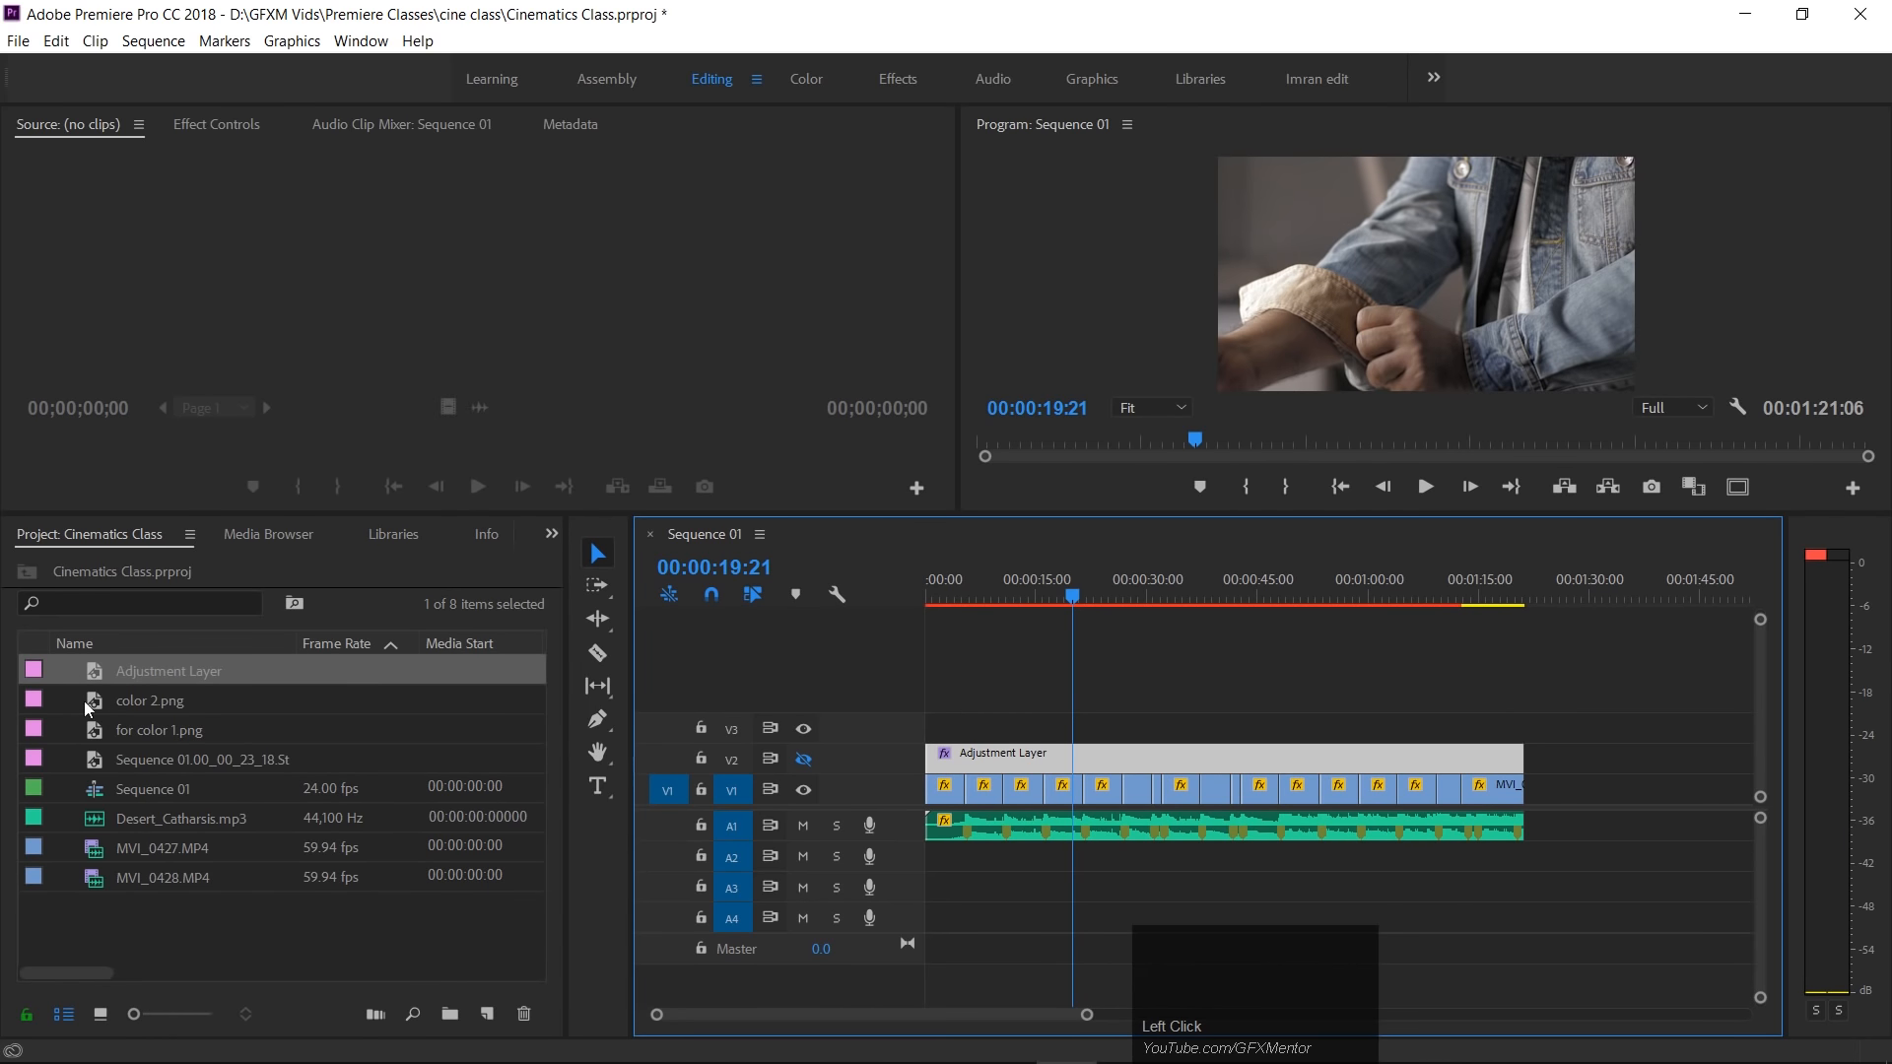
drag(96, 672, 1518, 729)
click(804, 759)
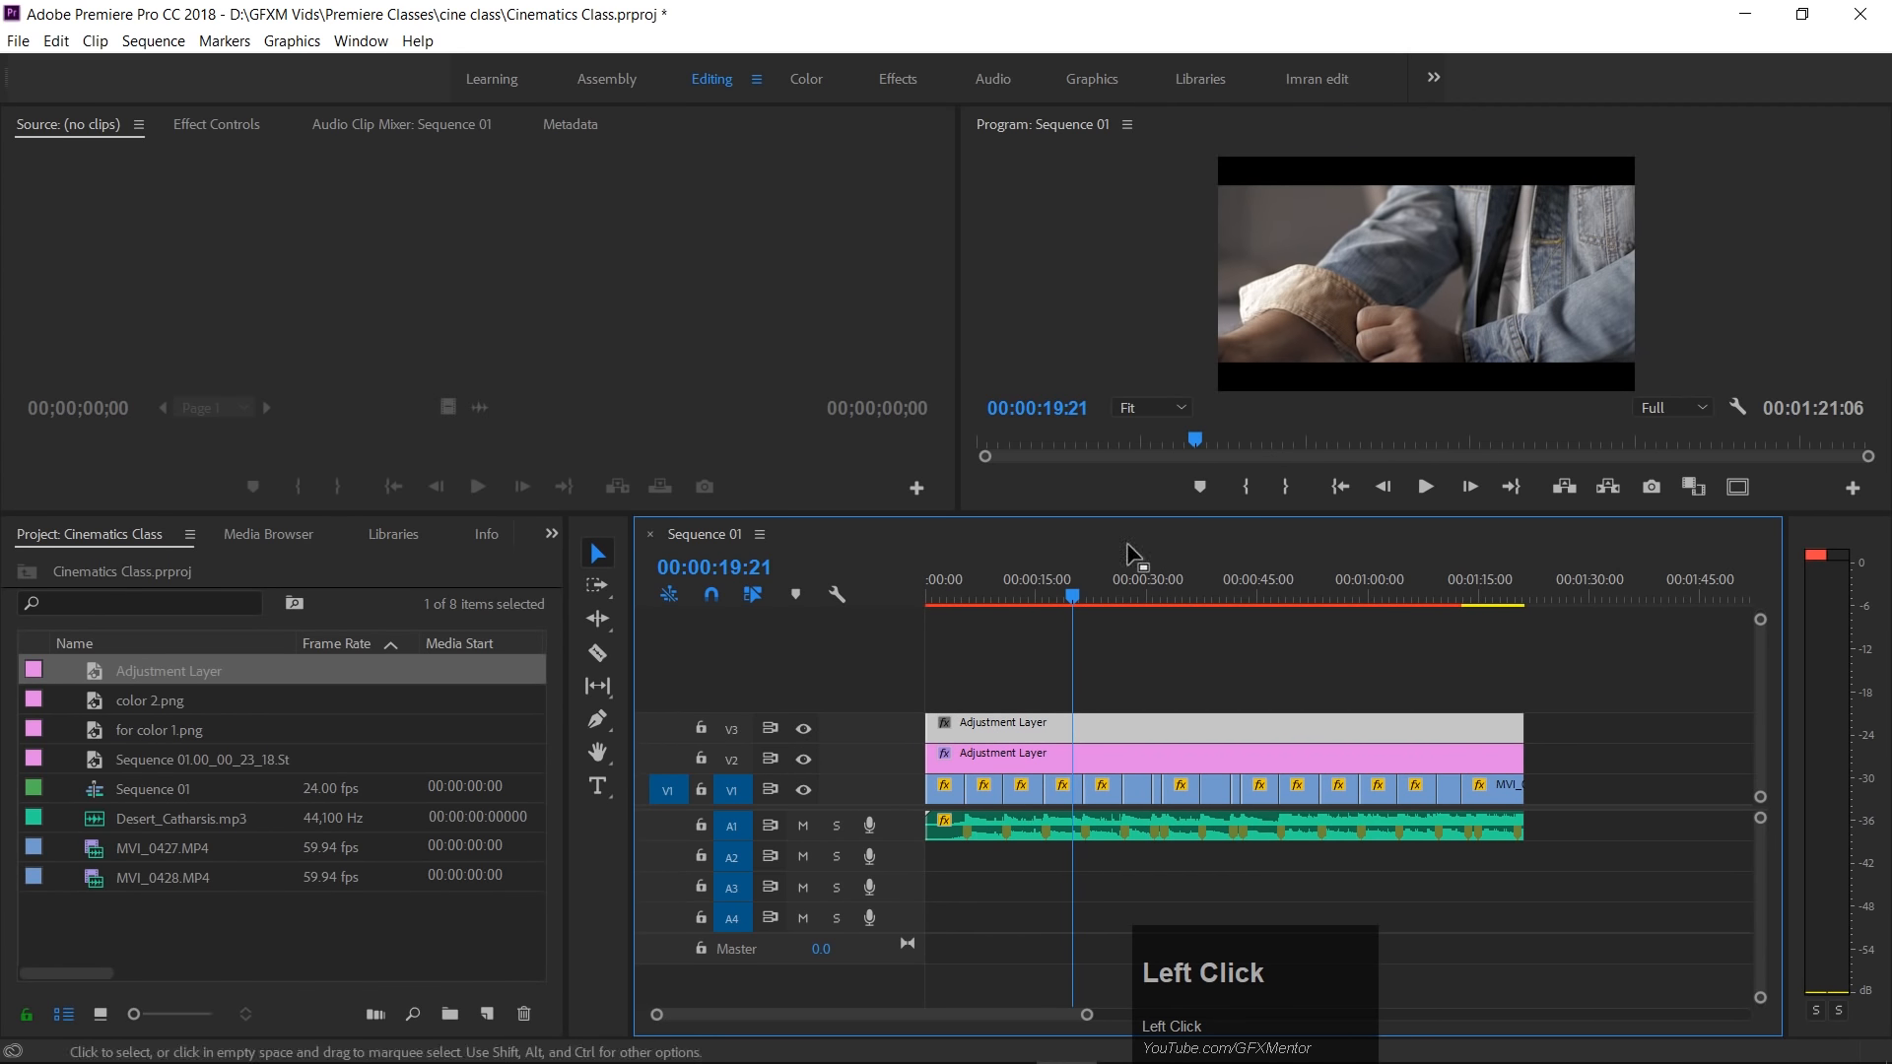
Move the cropped adjustment layer to V3 above the new one on V2, and check both layers' effects.
mouse_move(876, 520)
mouse_down()
mouse_move(875, 571)
mouse_move(875, 537)
mouse_up()
mouse_move(966, 768)
mouse_down()
mouse_move(973, 714)
mouse_move(971, 769)
mouse_move(976, 742)
mouse_up()
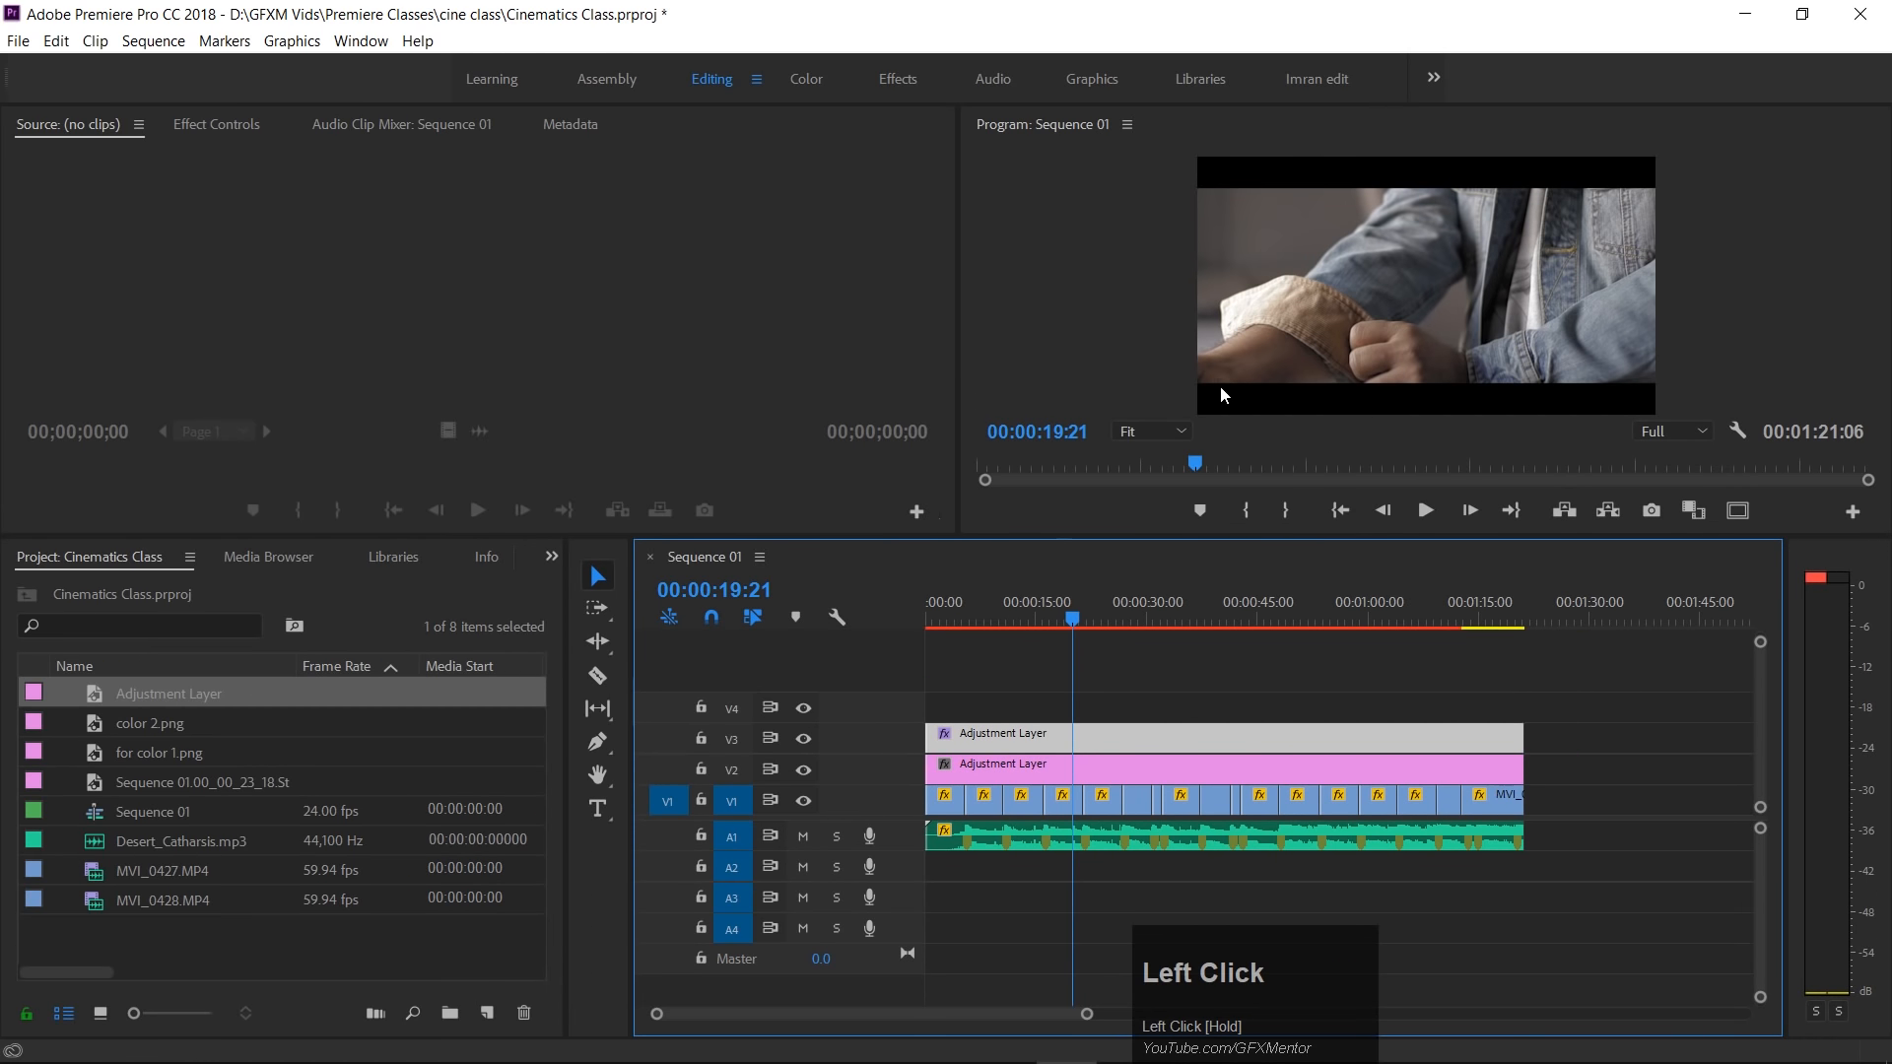
click(1033, 769)
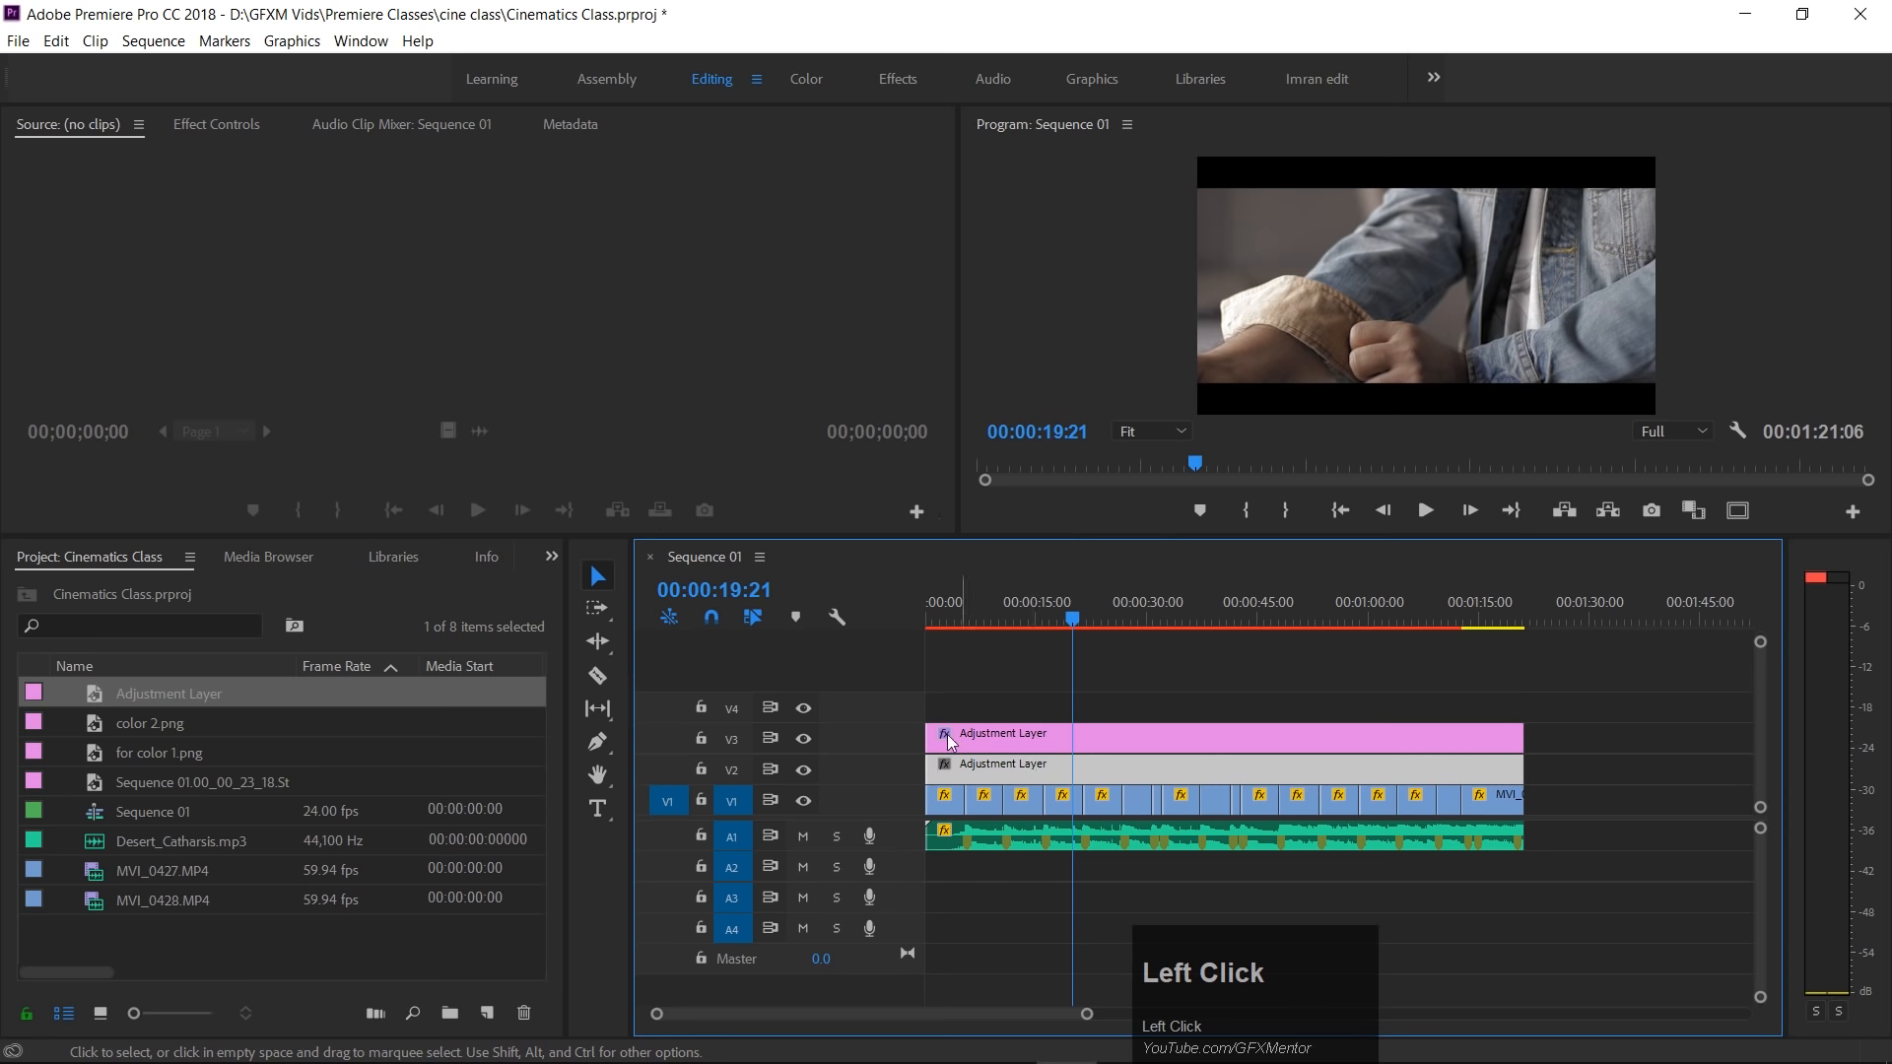
click(232, 136)
scroll(300, 328, down, 2)
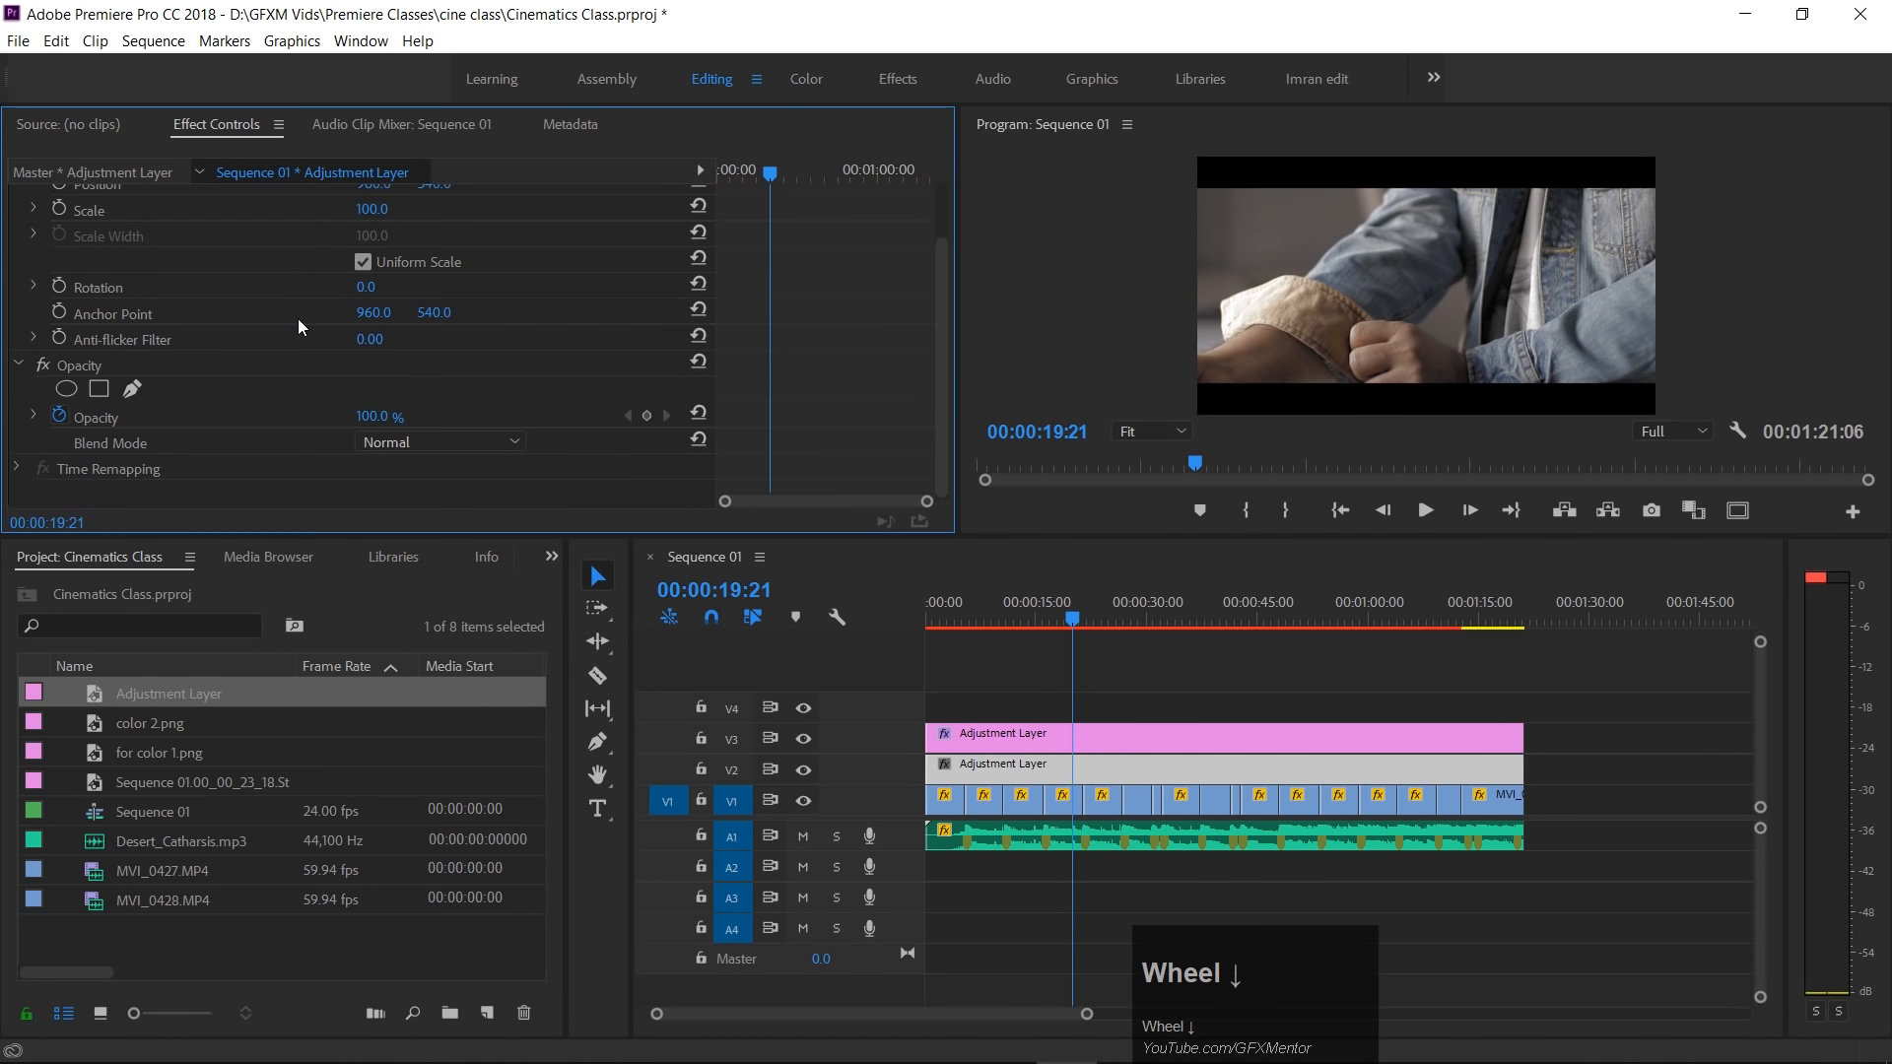
click(969, 746)
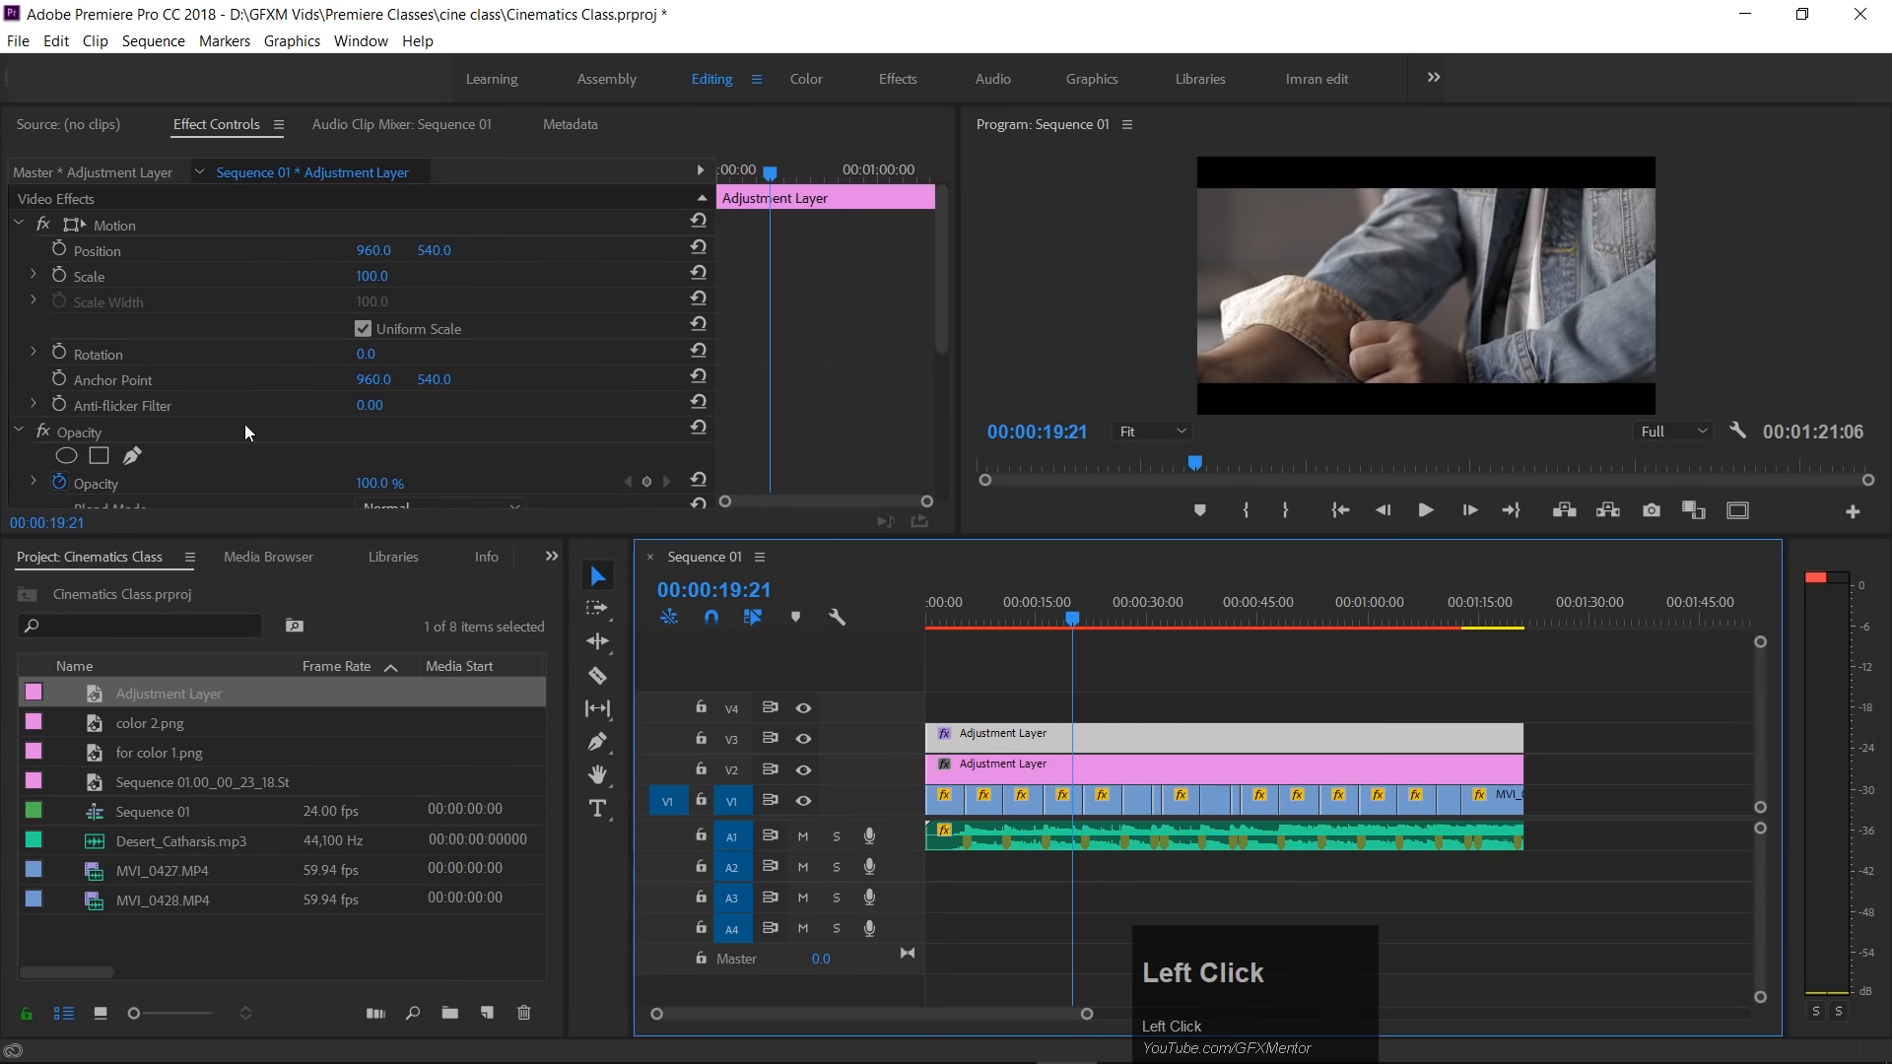
scroll(236, 426, down, 4)
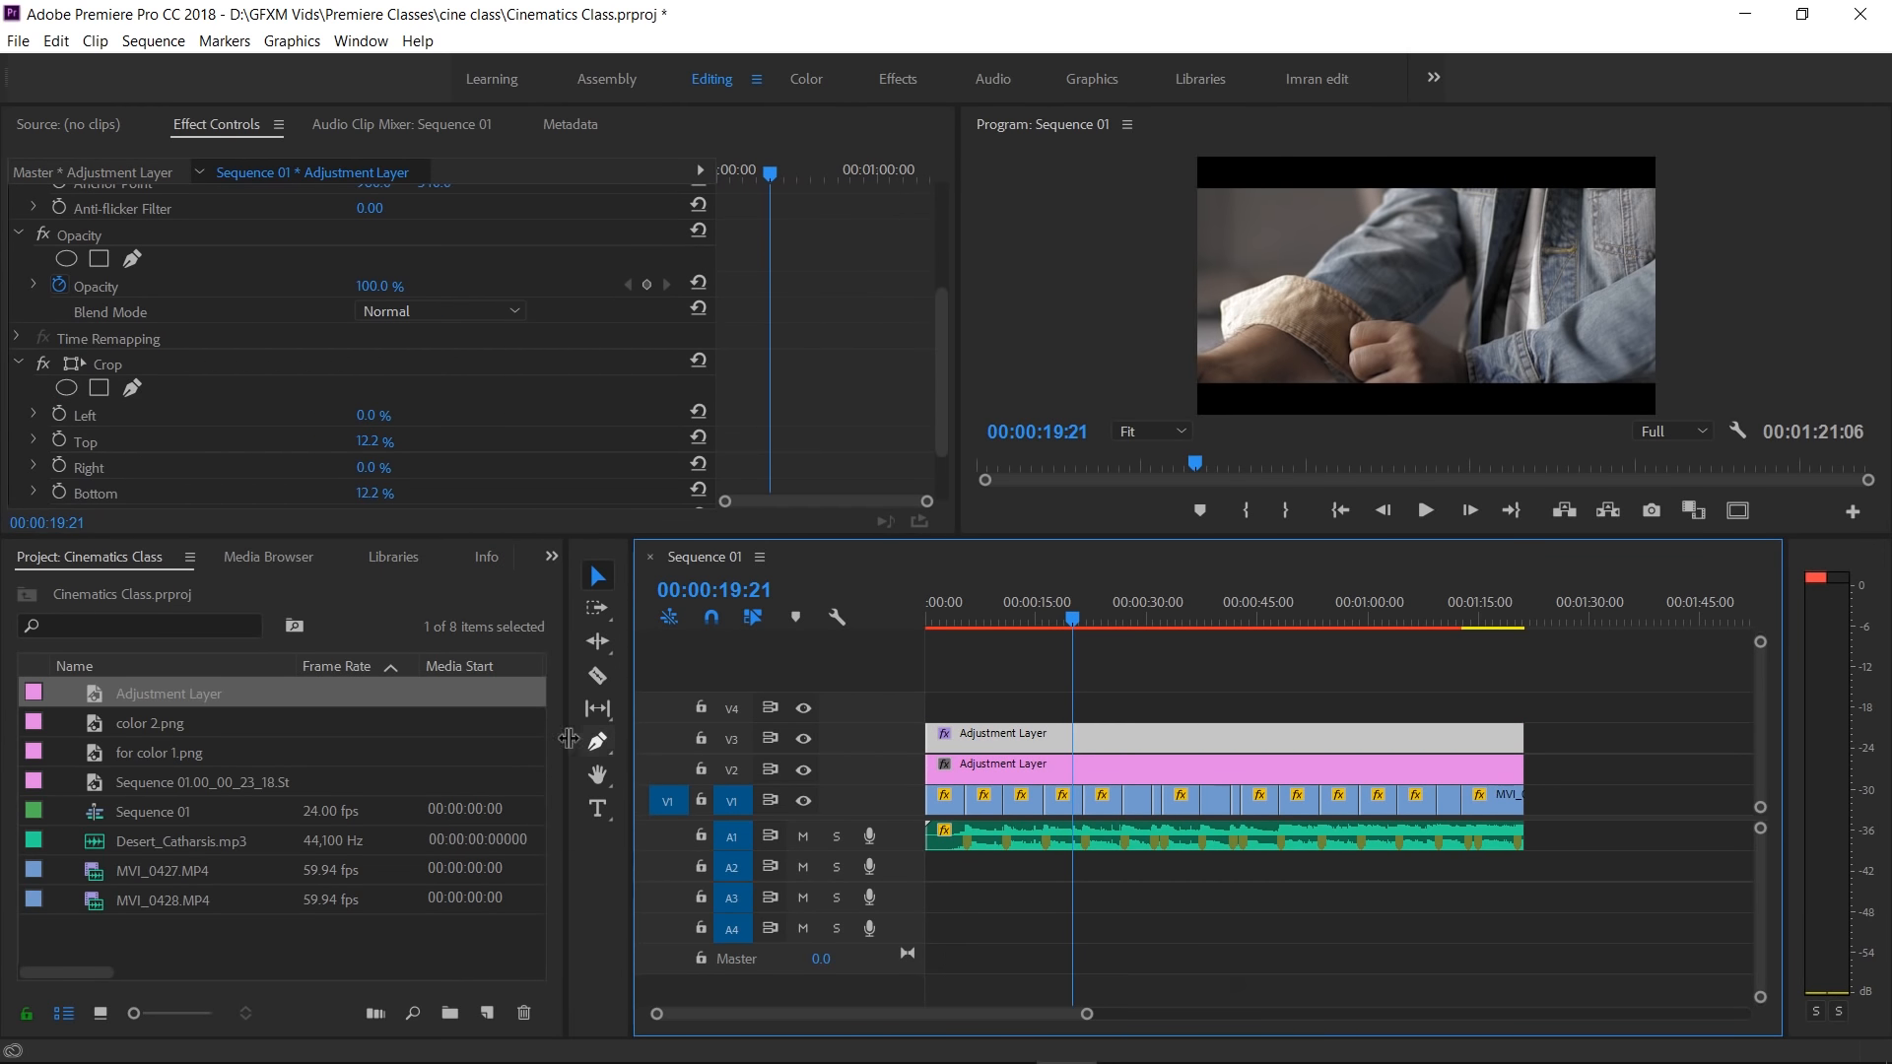
Widen the timeline by narrowing the project bin and tools area, and switch to the Color workspace.
drag(566, 722, 307, 723)
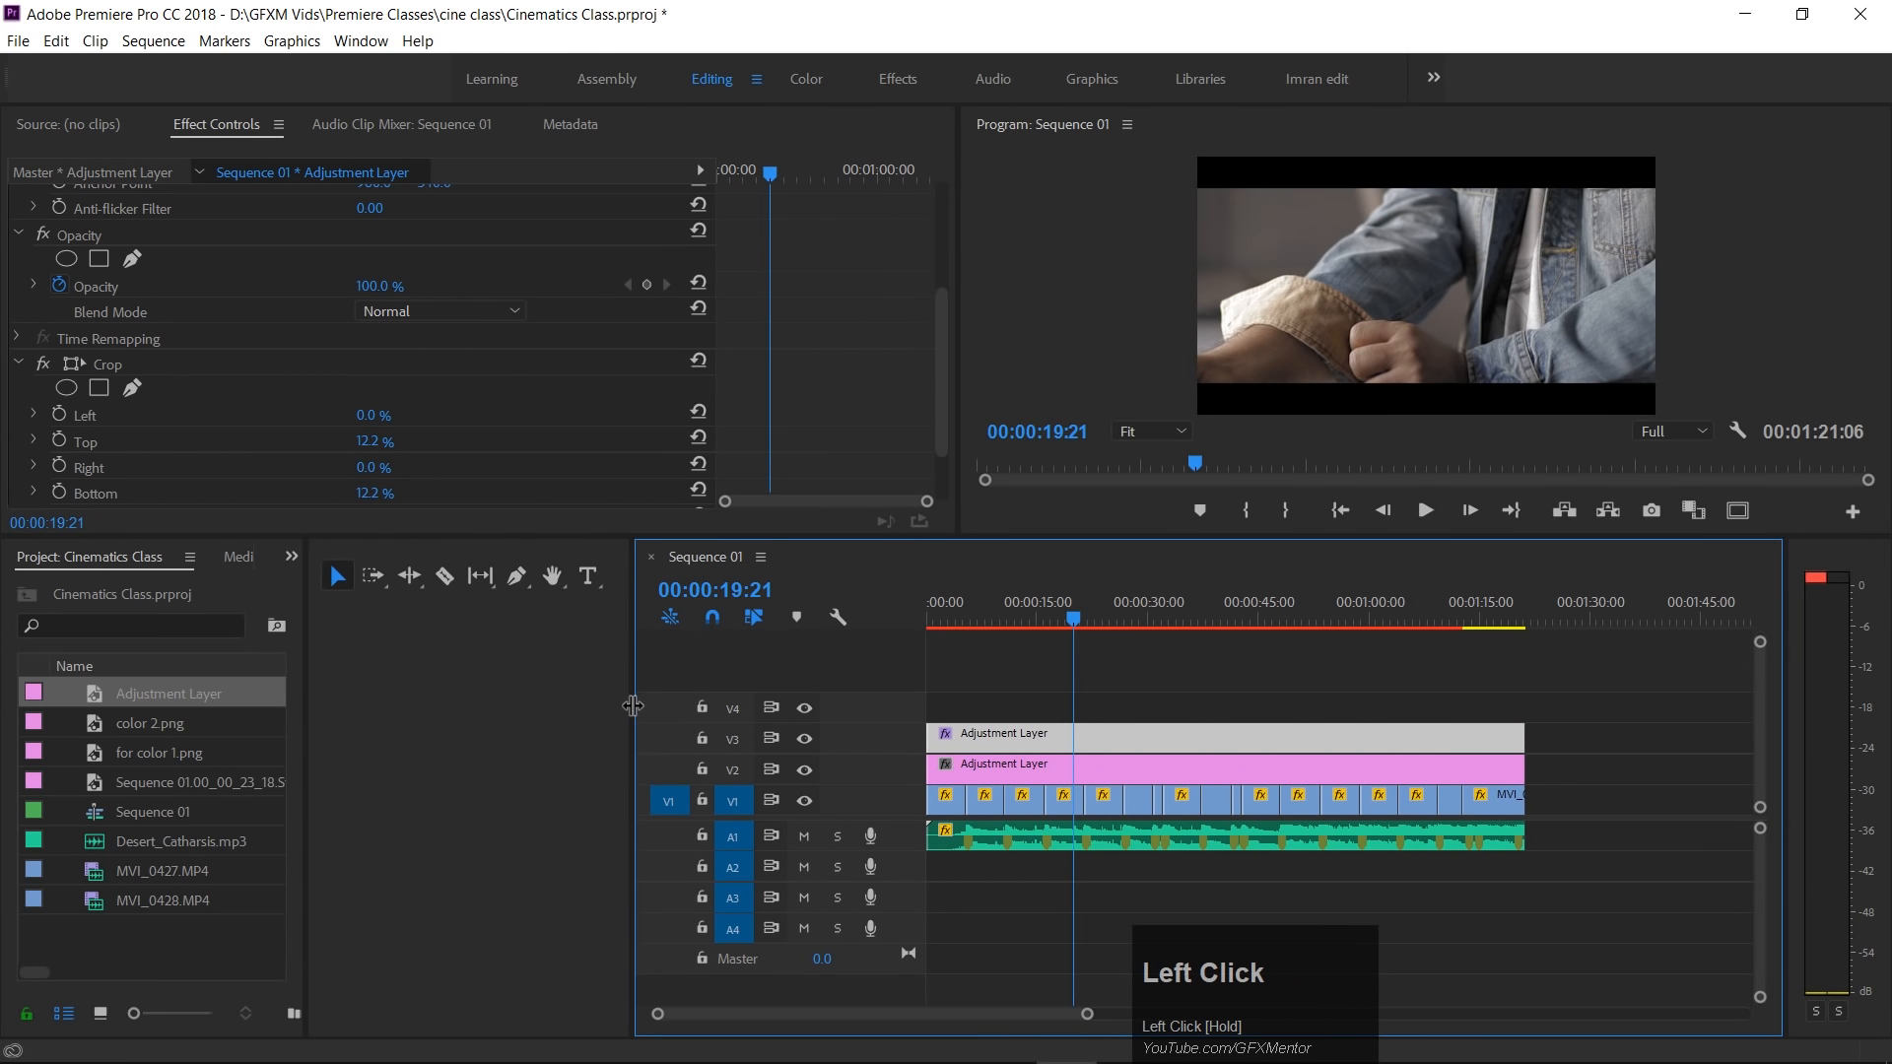
drag(633, 707, 375, 707)
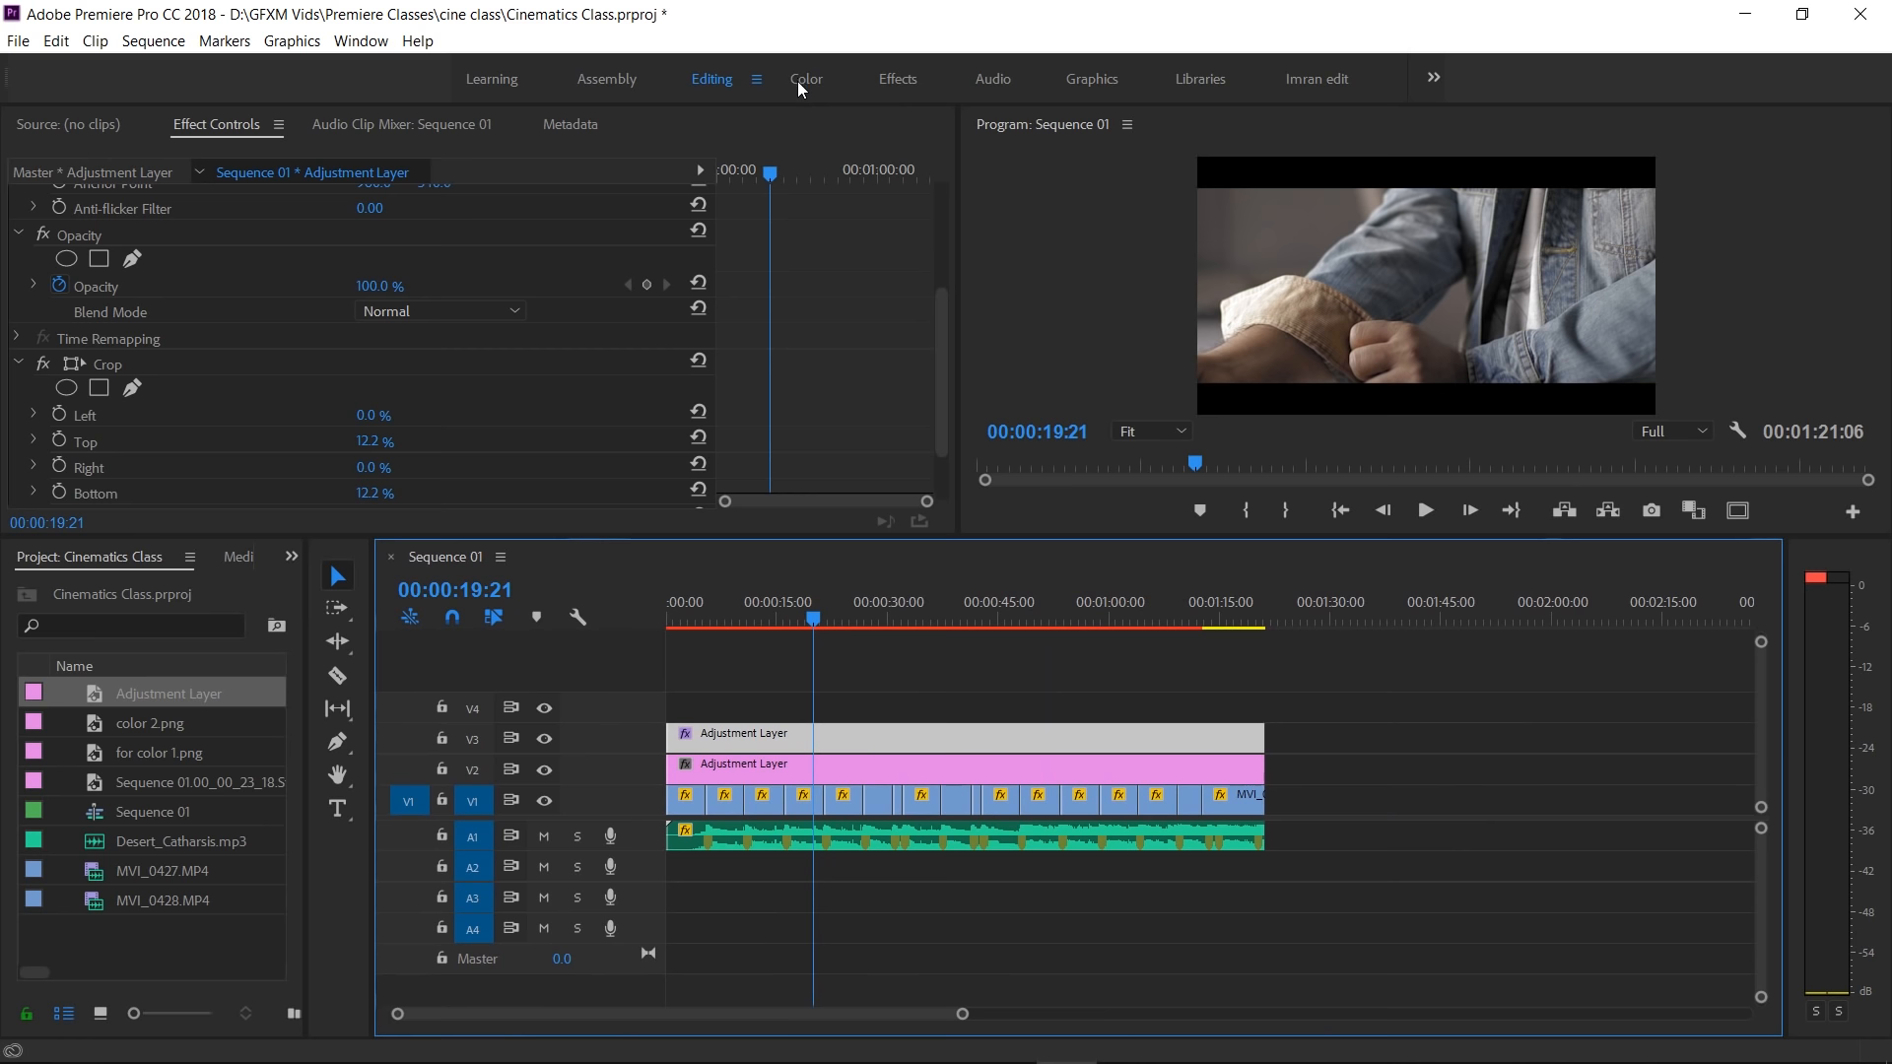
click(370, 48)
mouse_move(404, 67)
click(737, 138)
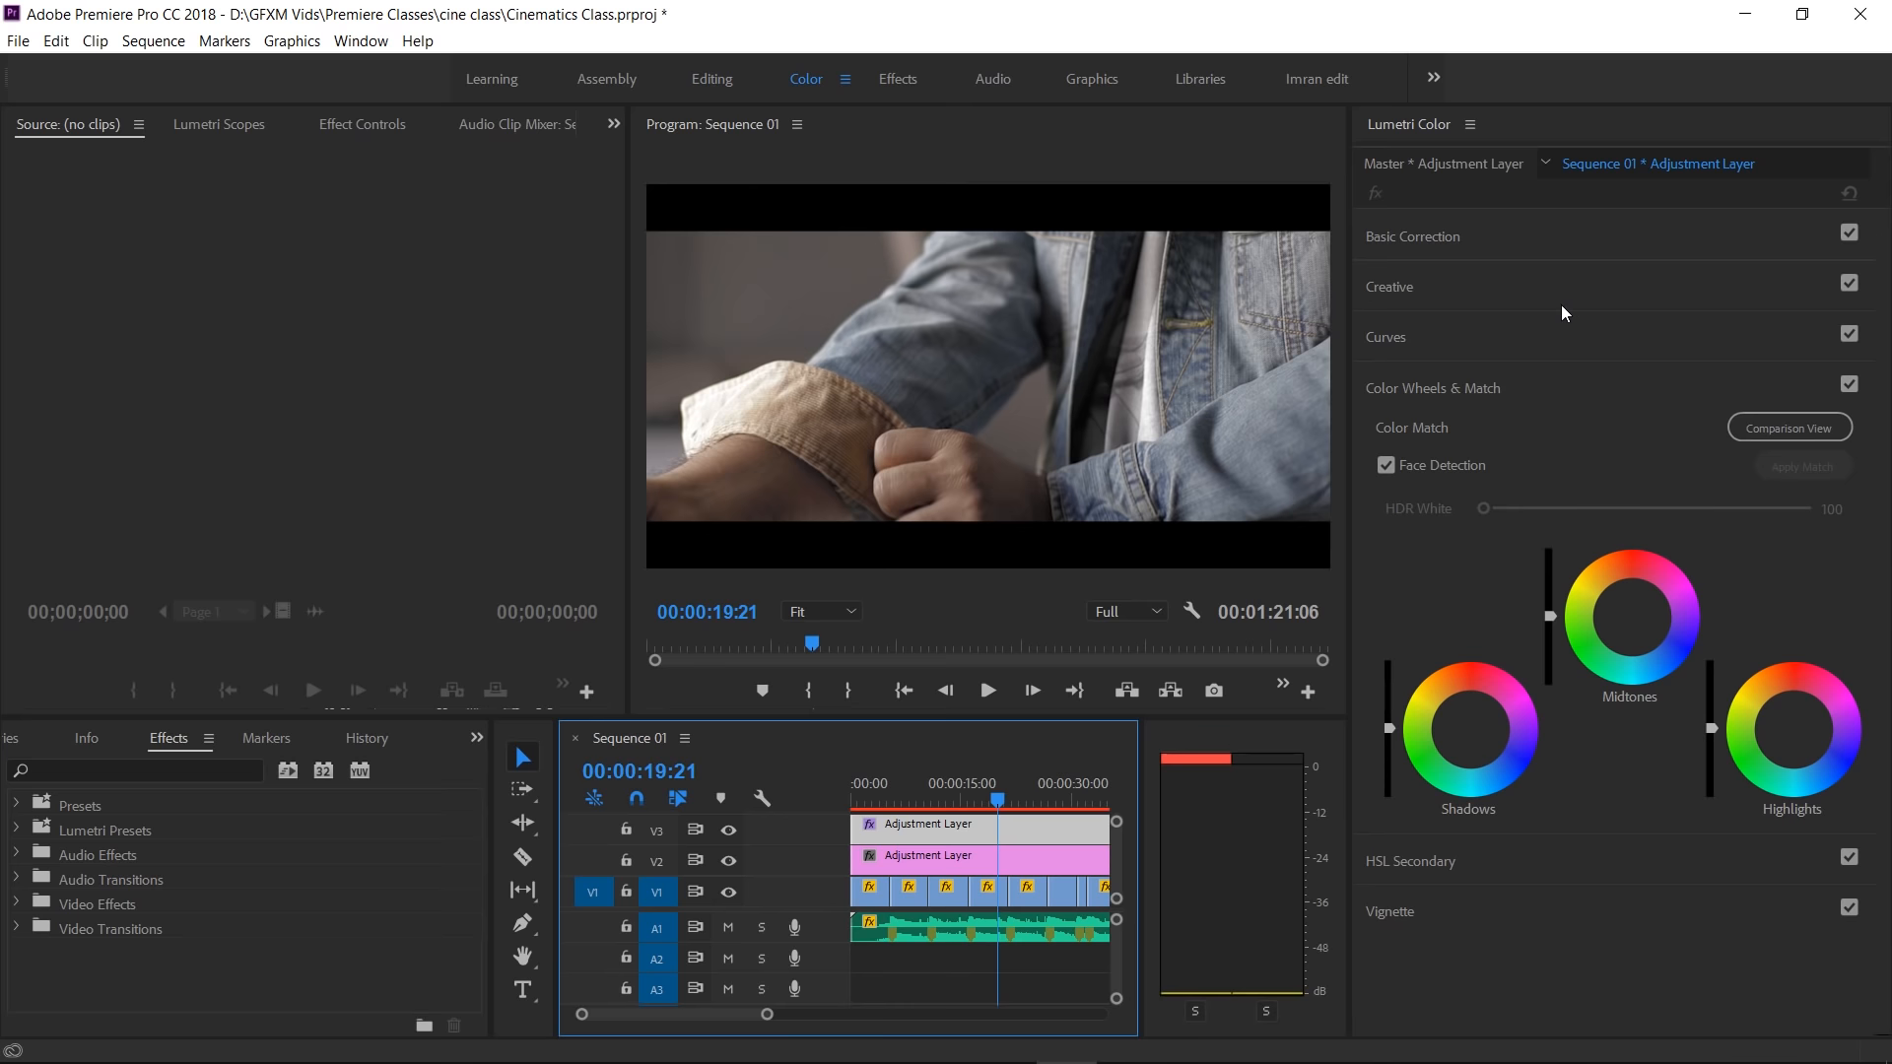
Enlarge the timeline and program preview in the Color workspace, and expand the Basic Correction settings in Lumetri Color.
drag(1142, 844, 1285, 845)
drag(490, 844, 145, 845)
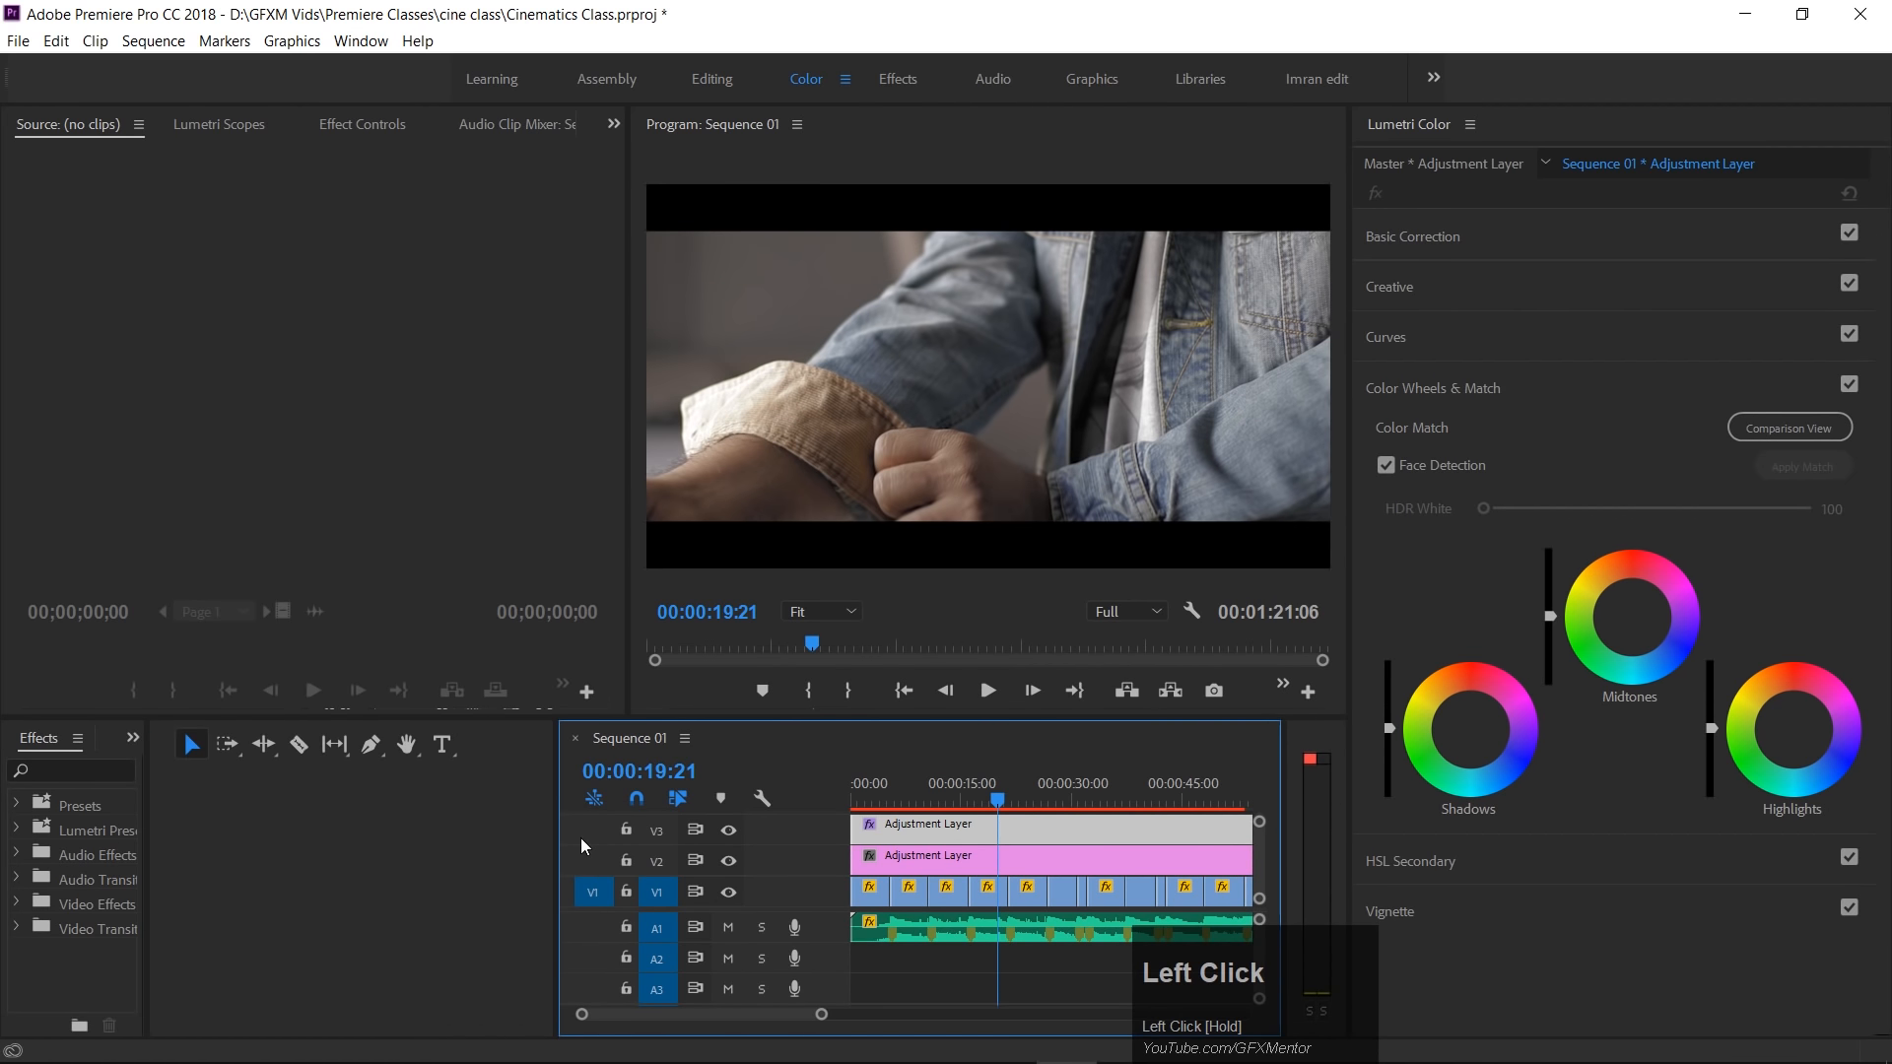
drag(559, 846, 226, 839)
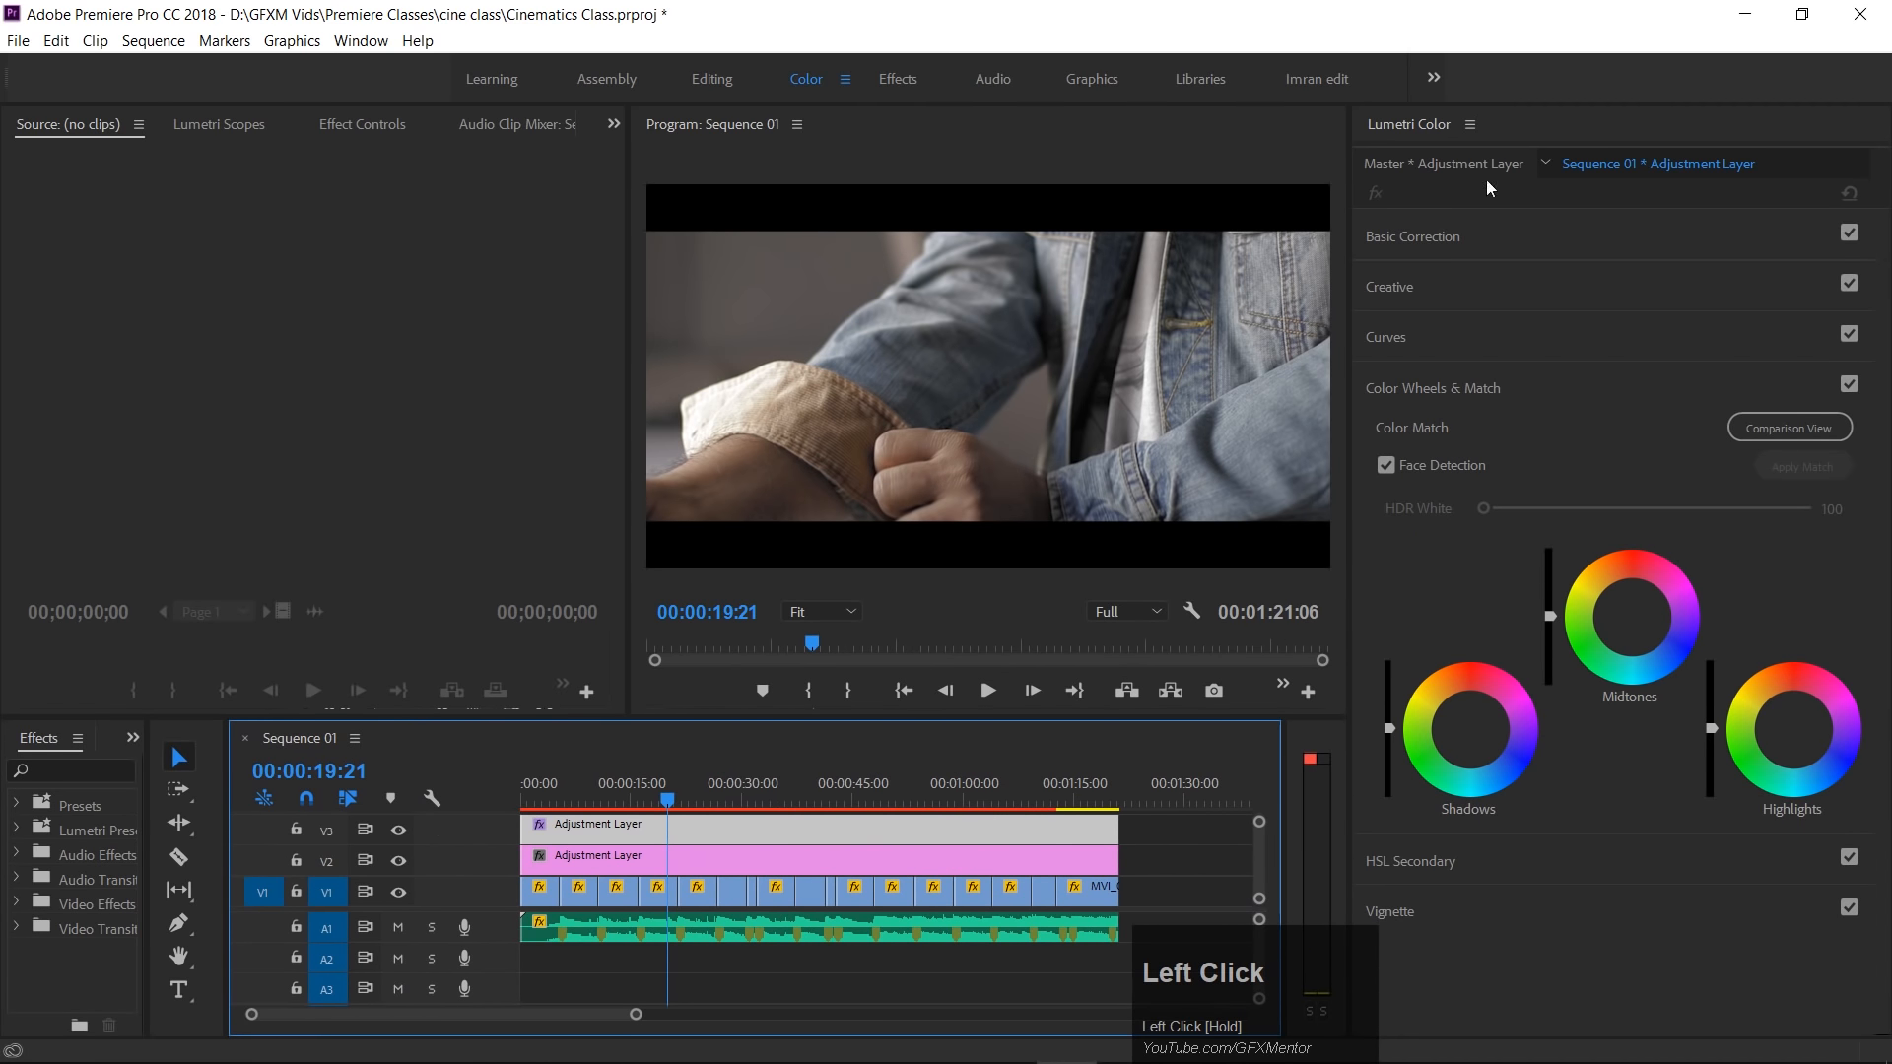
click(1467, 236)
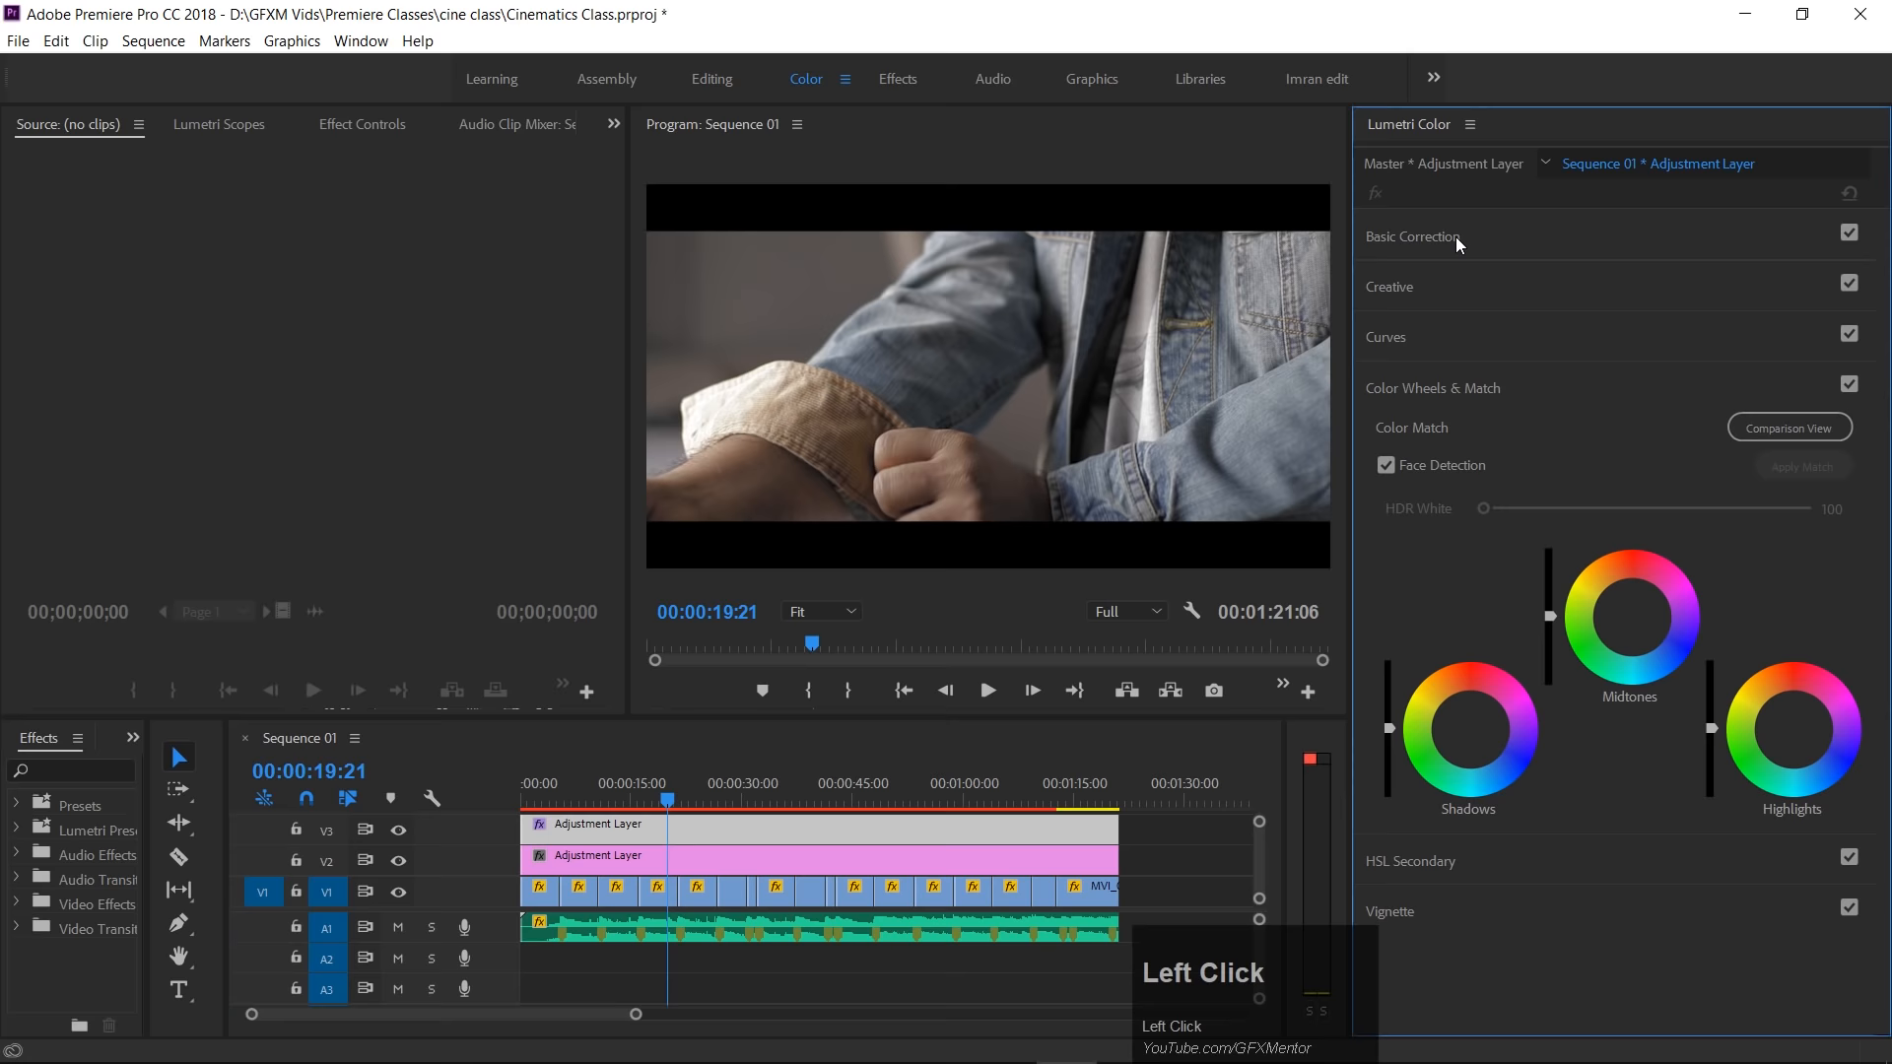
click(1456, 236)
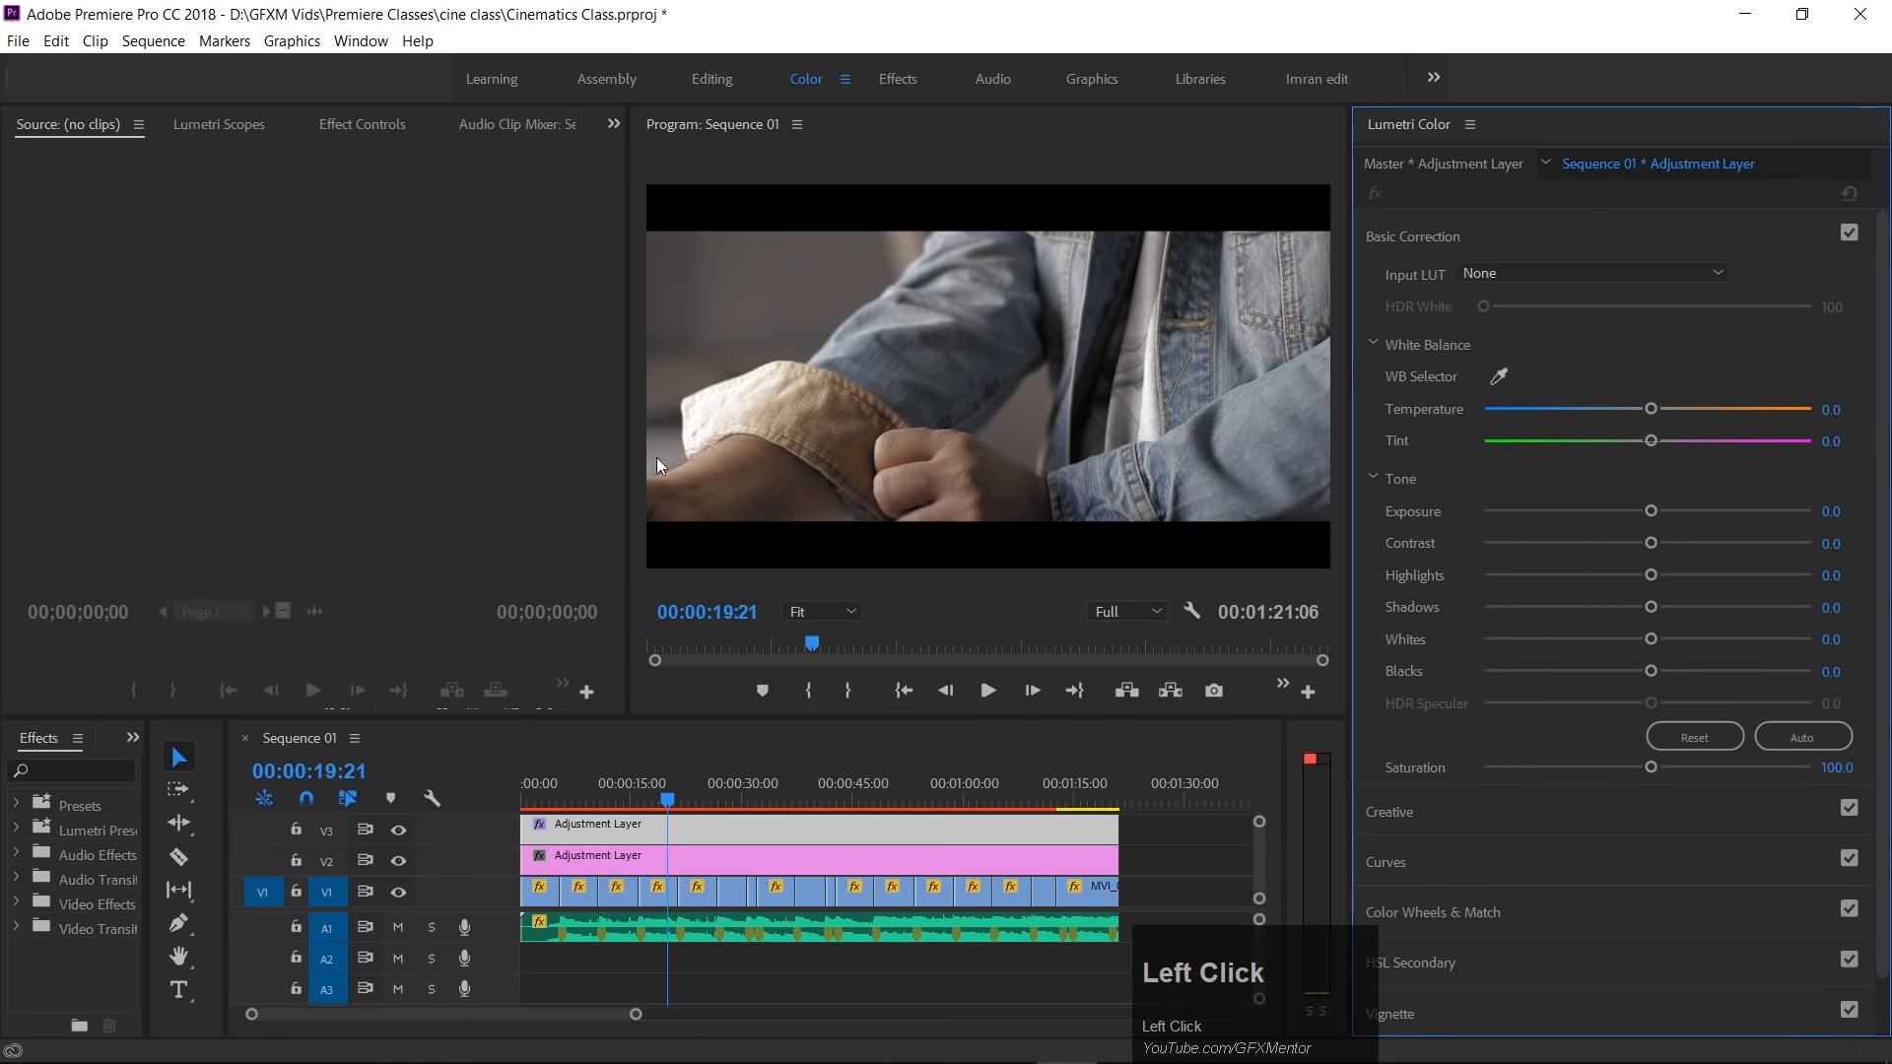
drag(629, 458, 461, 458)
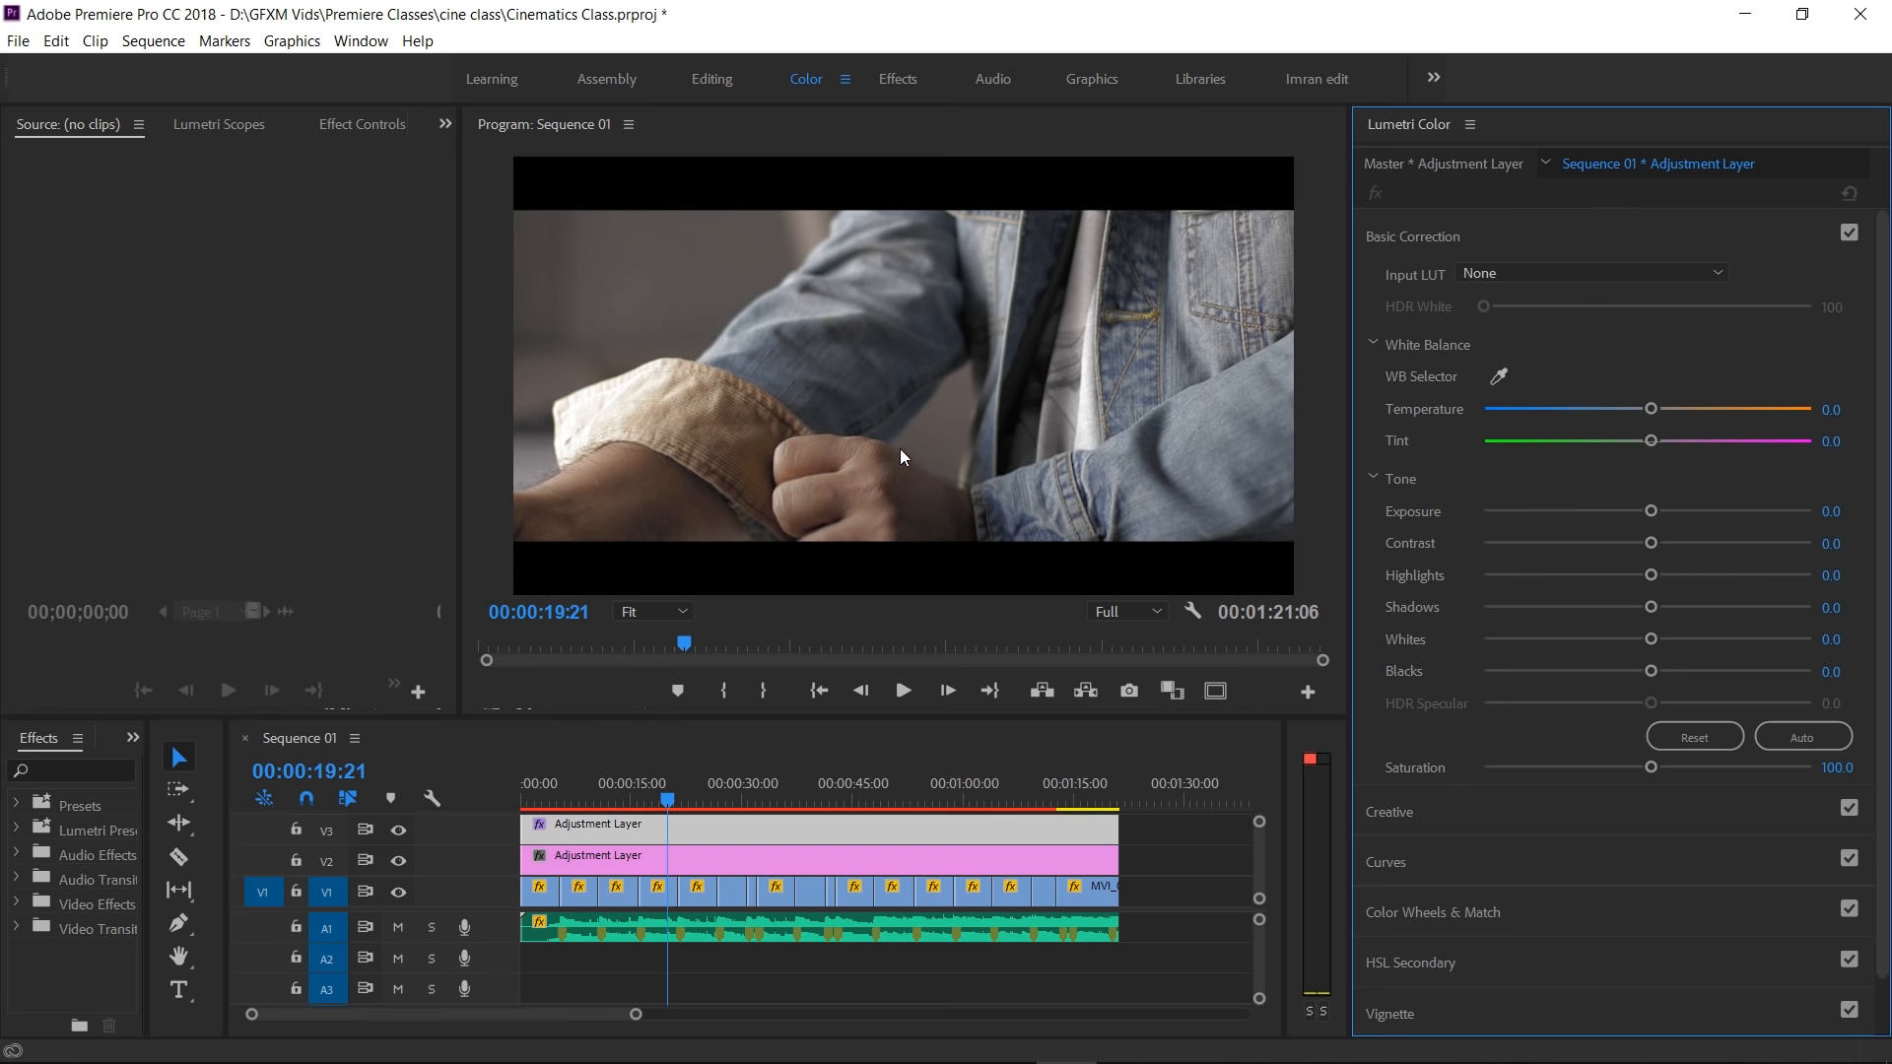
Select the adjustment layer on V2 and expand its Creative settings in Lumetri Color.
click(676, 858)
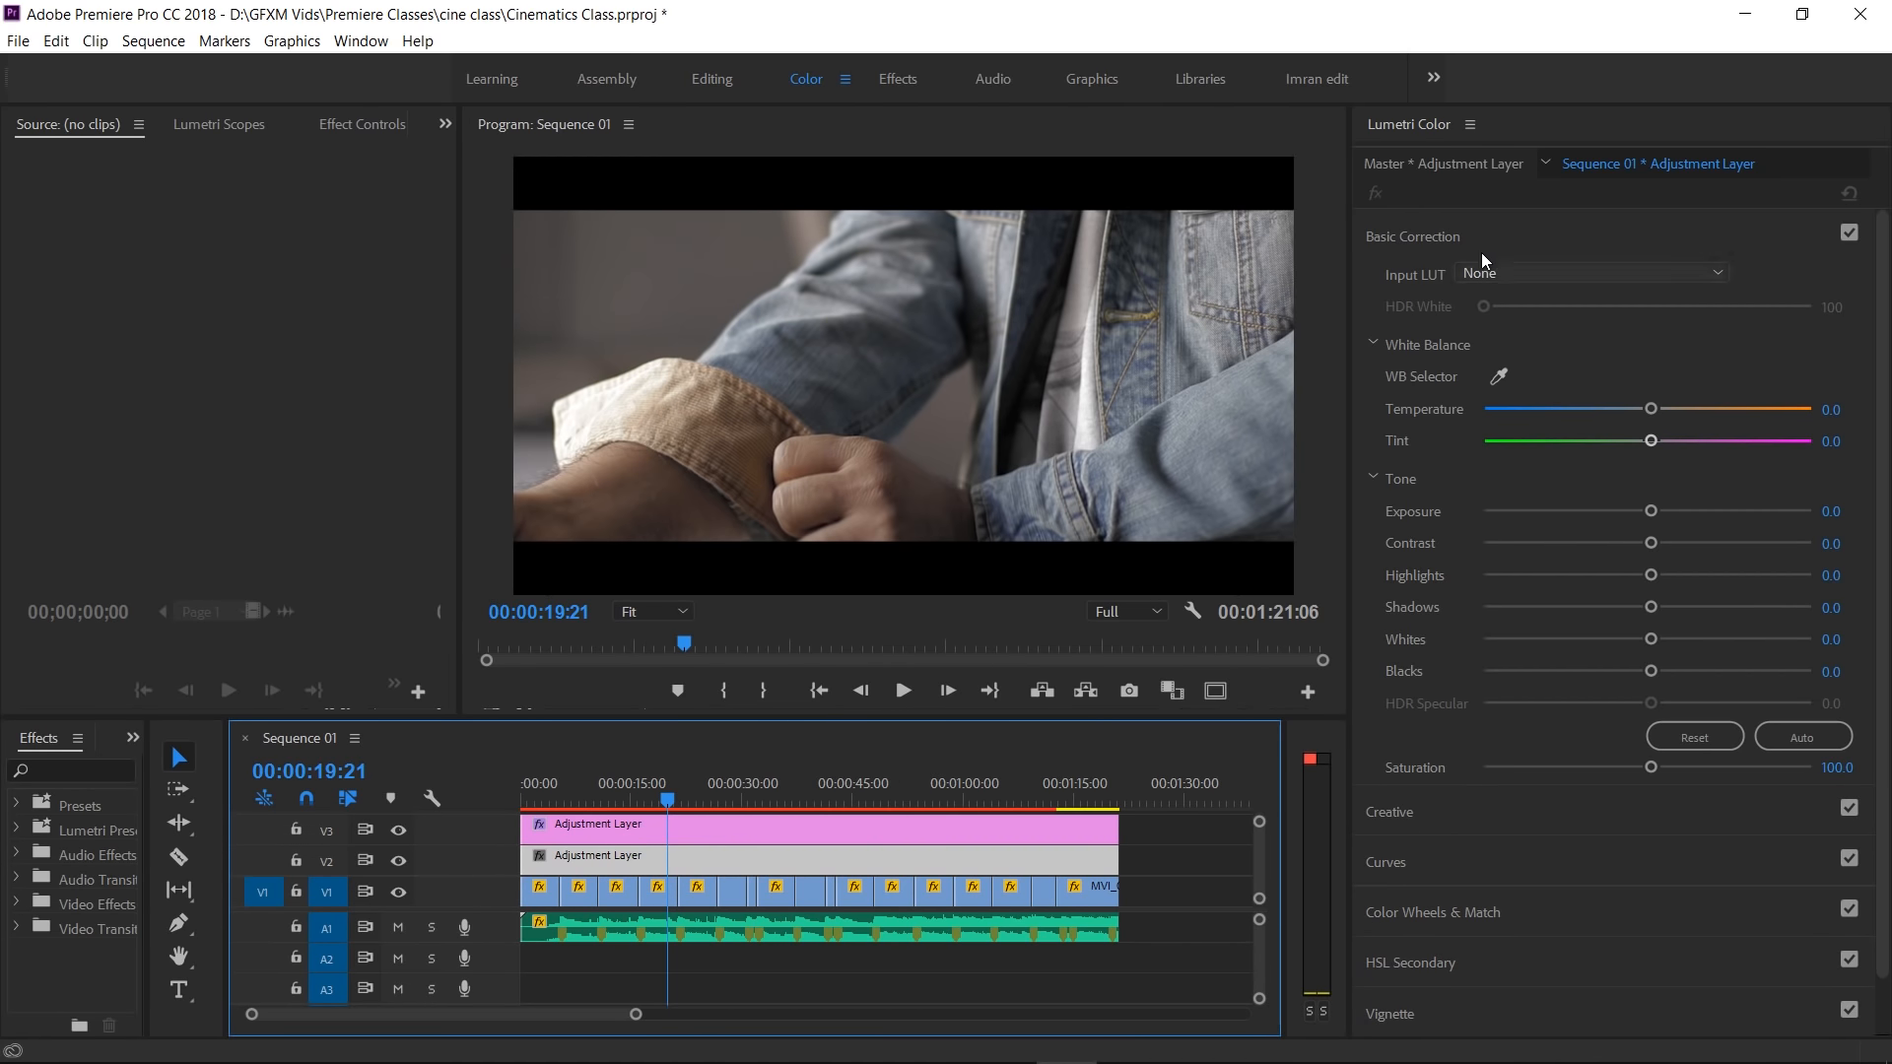
click(1530, 229)
click(1471, 298)
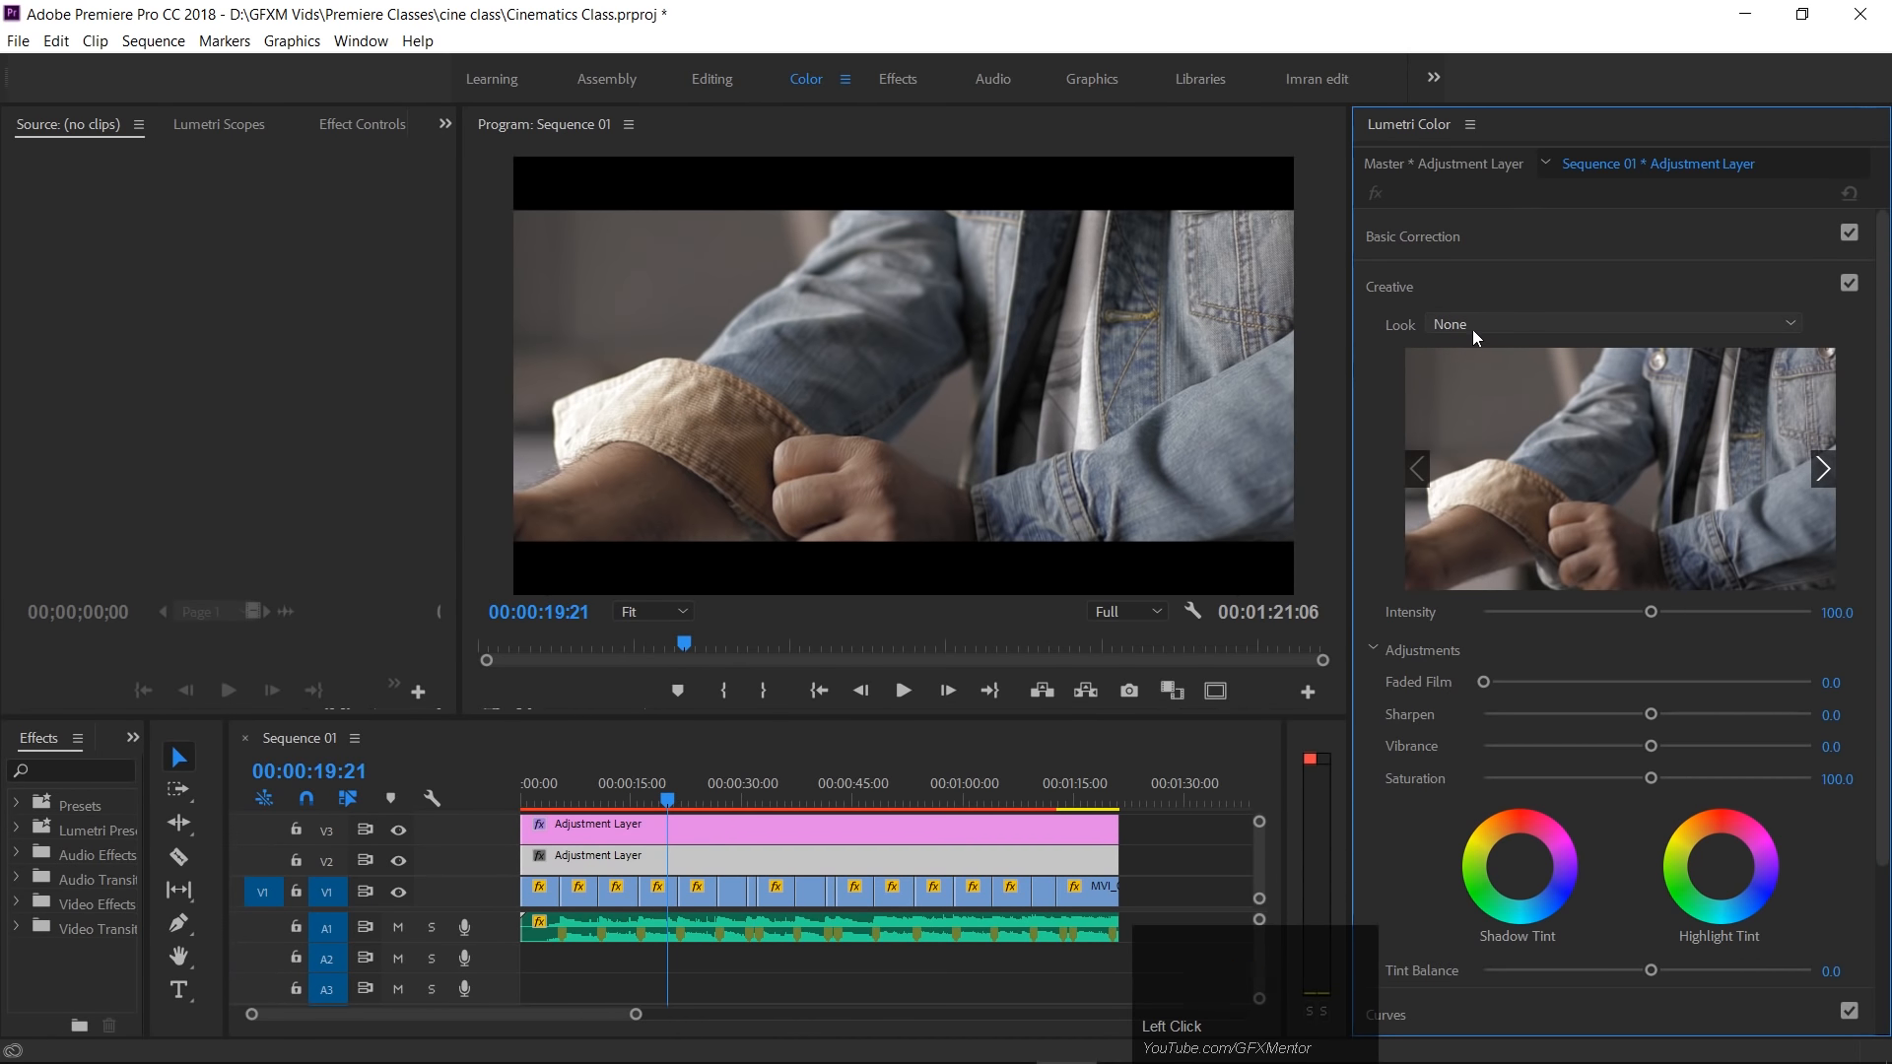
Try the looks Fuji F125 Kodak 2393, SL BLUE INTENSE and SL CLEAN KODAK C on the V2 adjustment layer.
click(1494, 323)
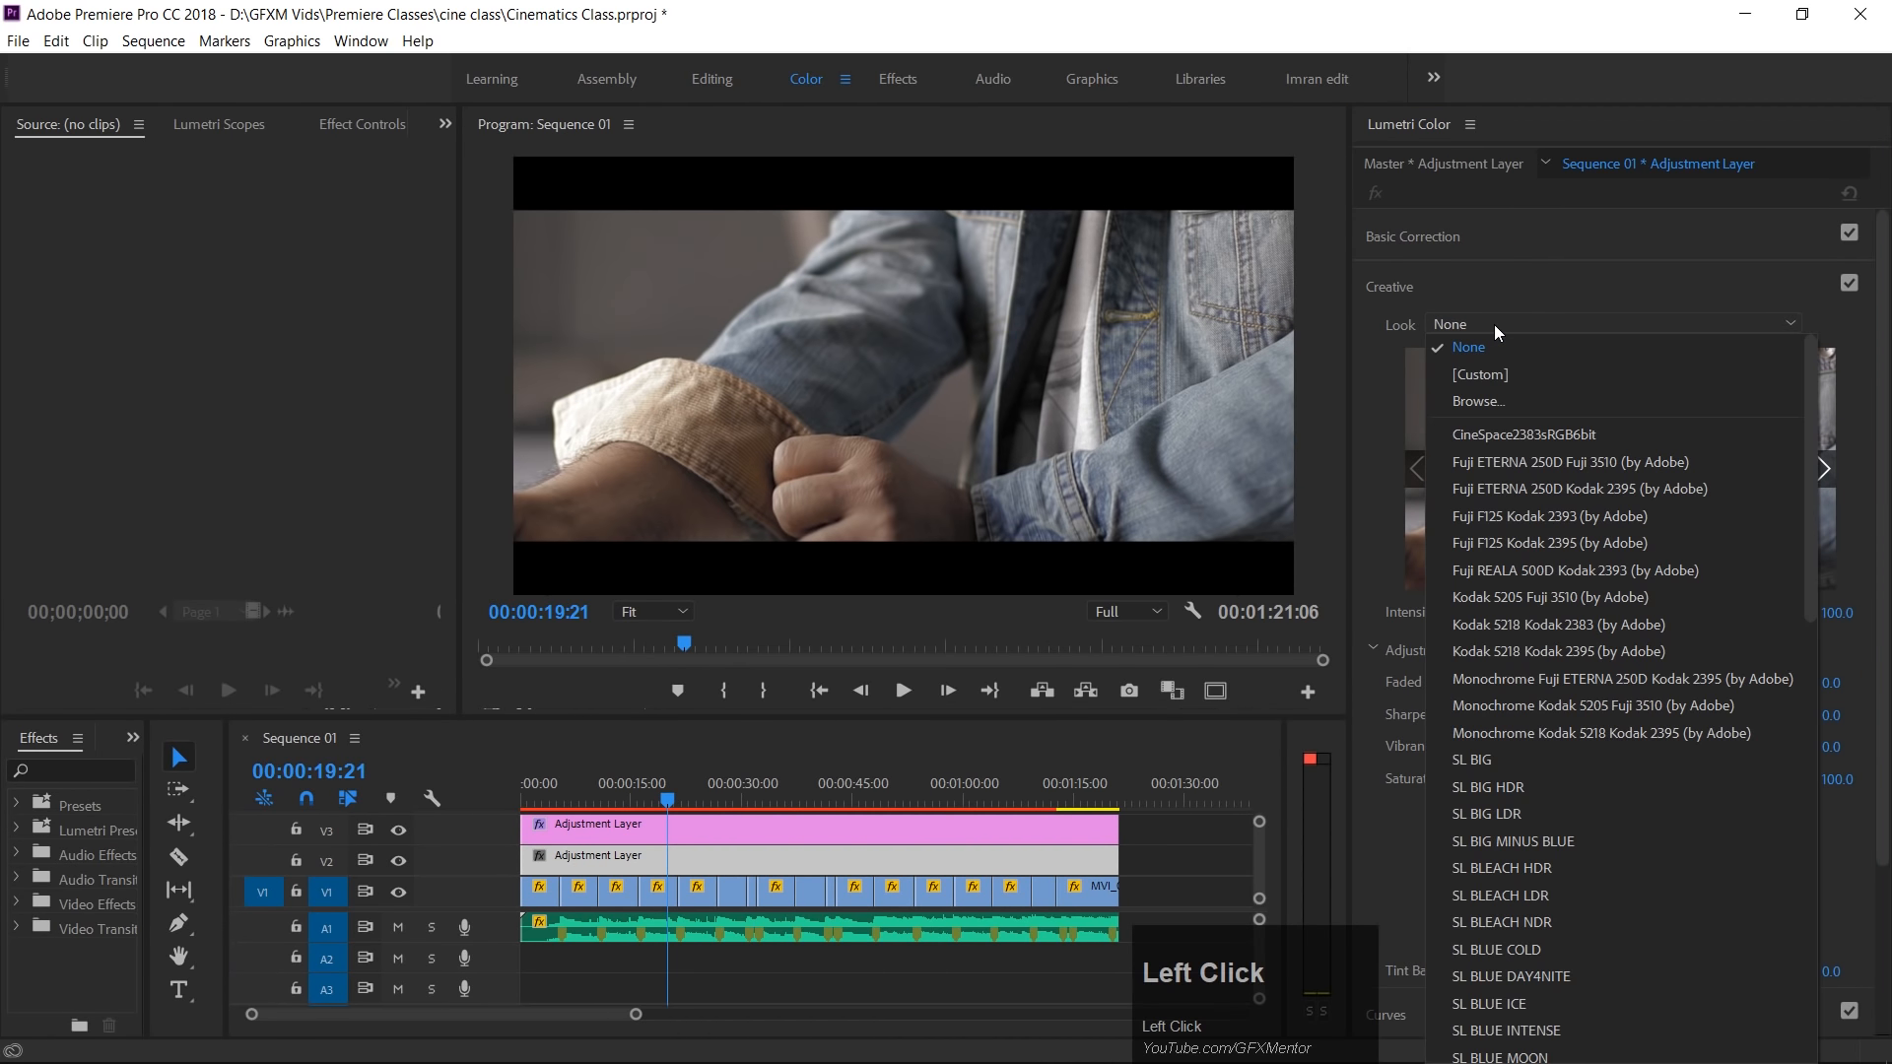
click(1488, 522)
click(1493, 321)
click(1494, 587)
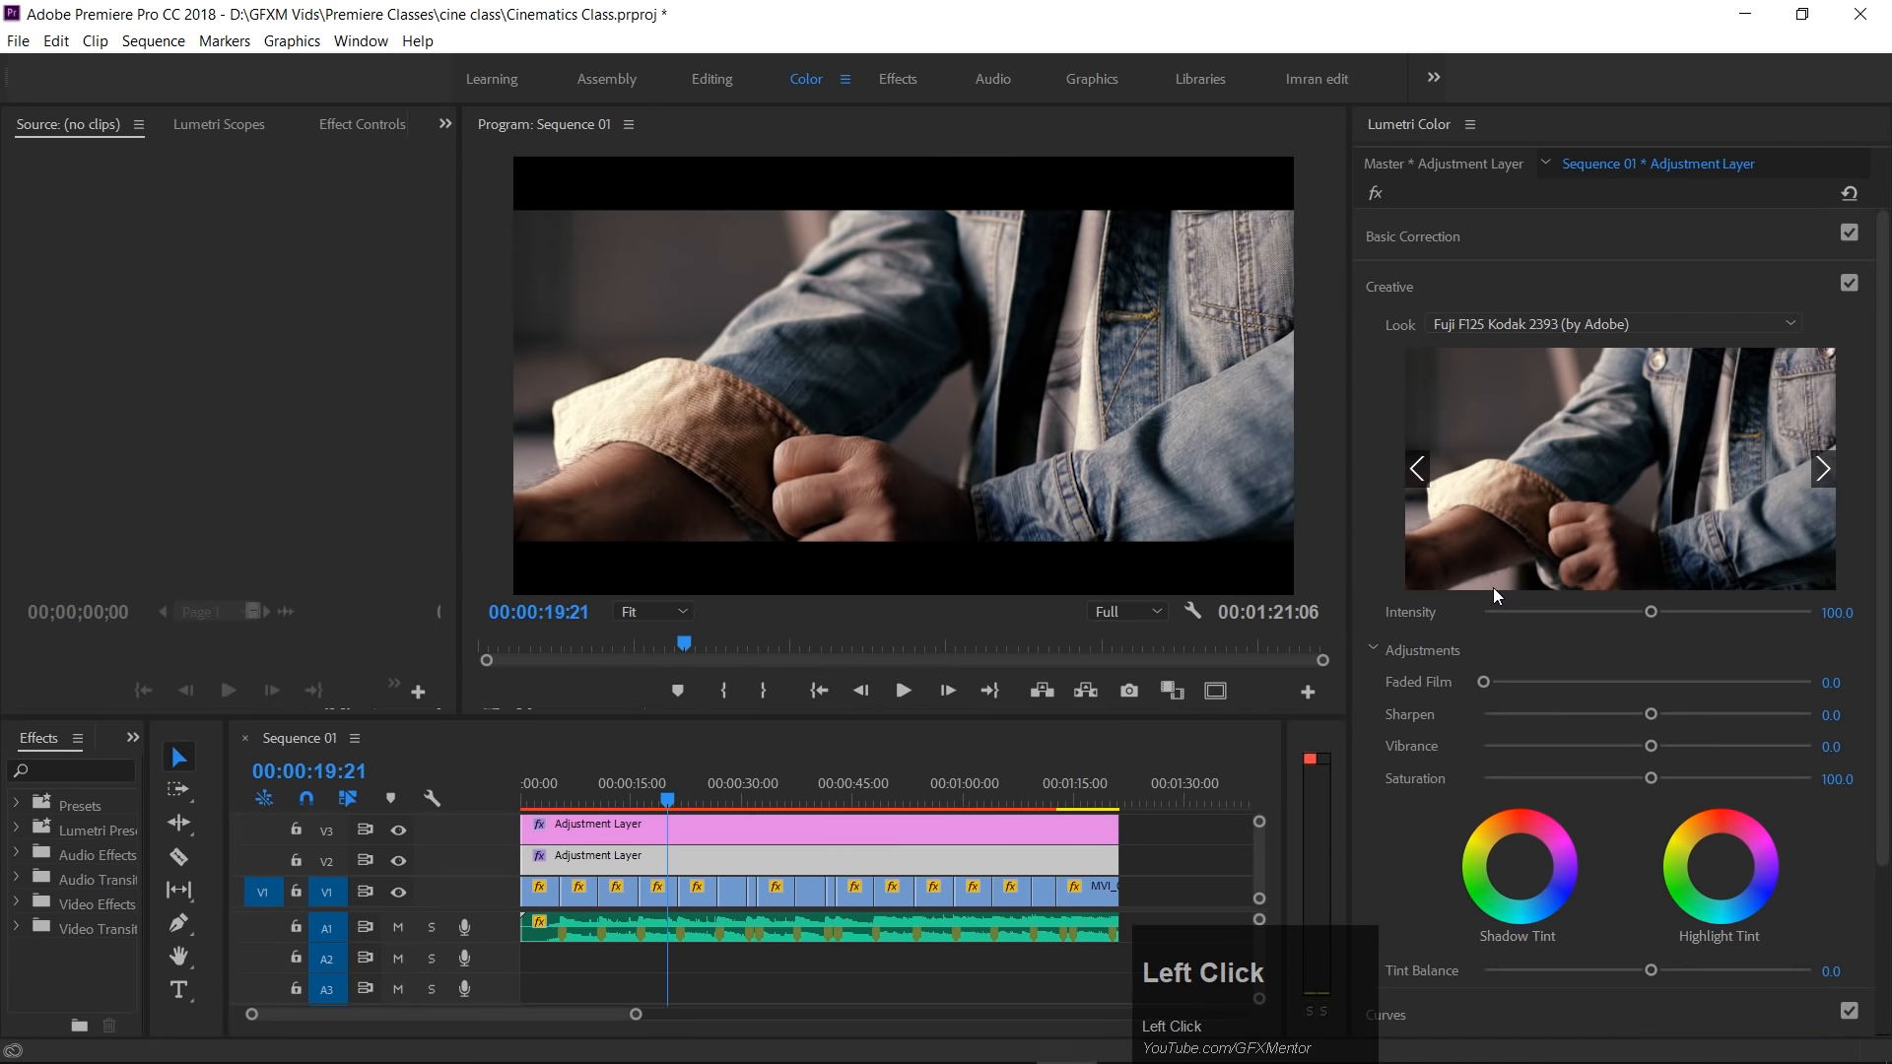
click(1494, 321)
click(1533, 617)
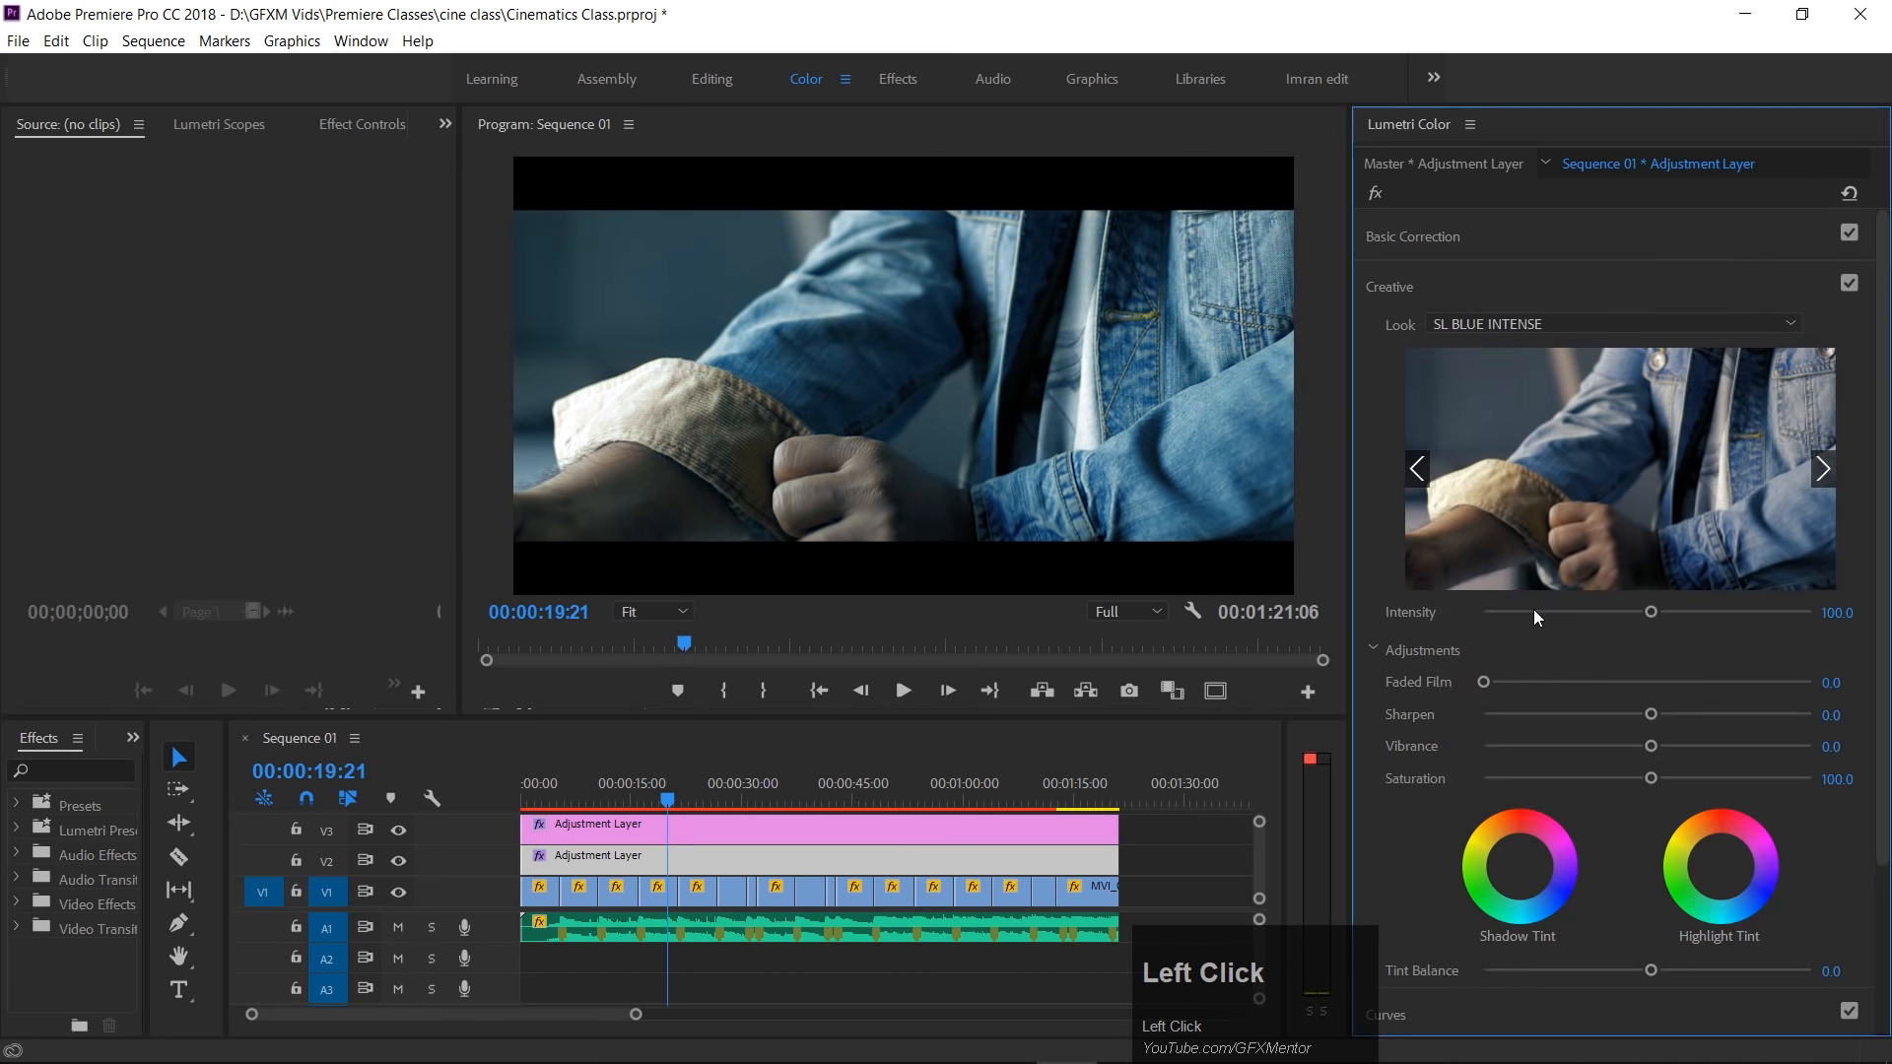
click(1529, 321)
click(1529, 759)
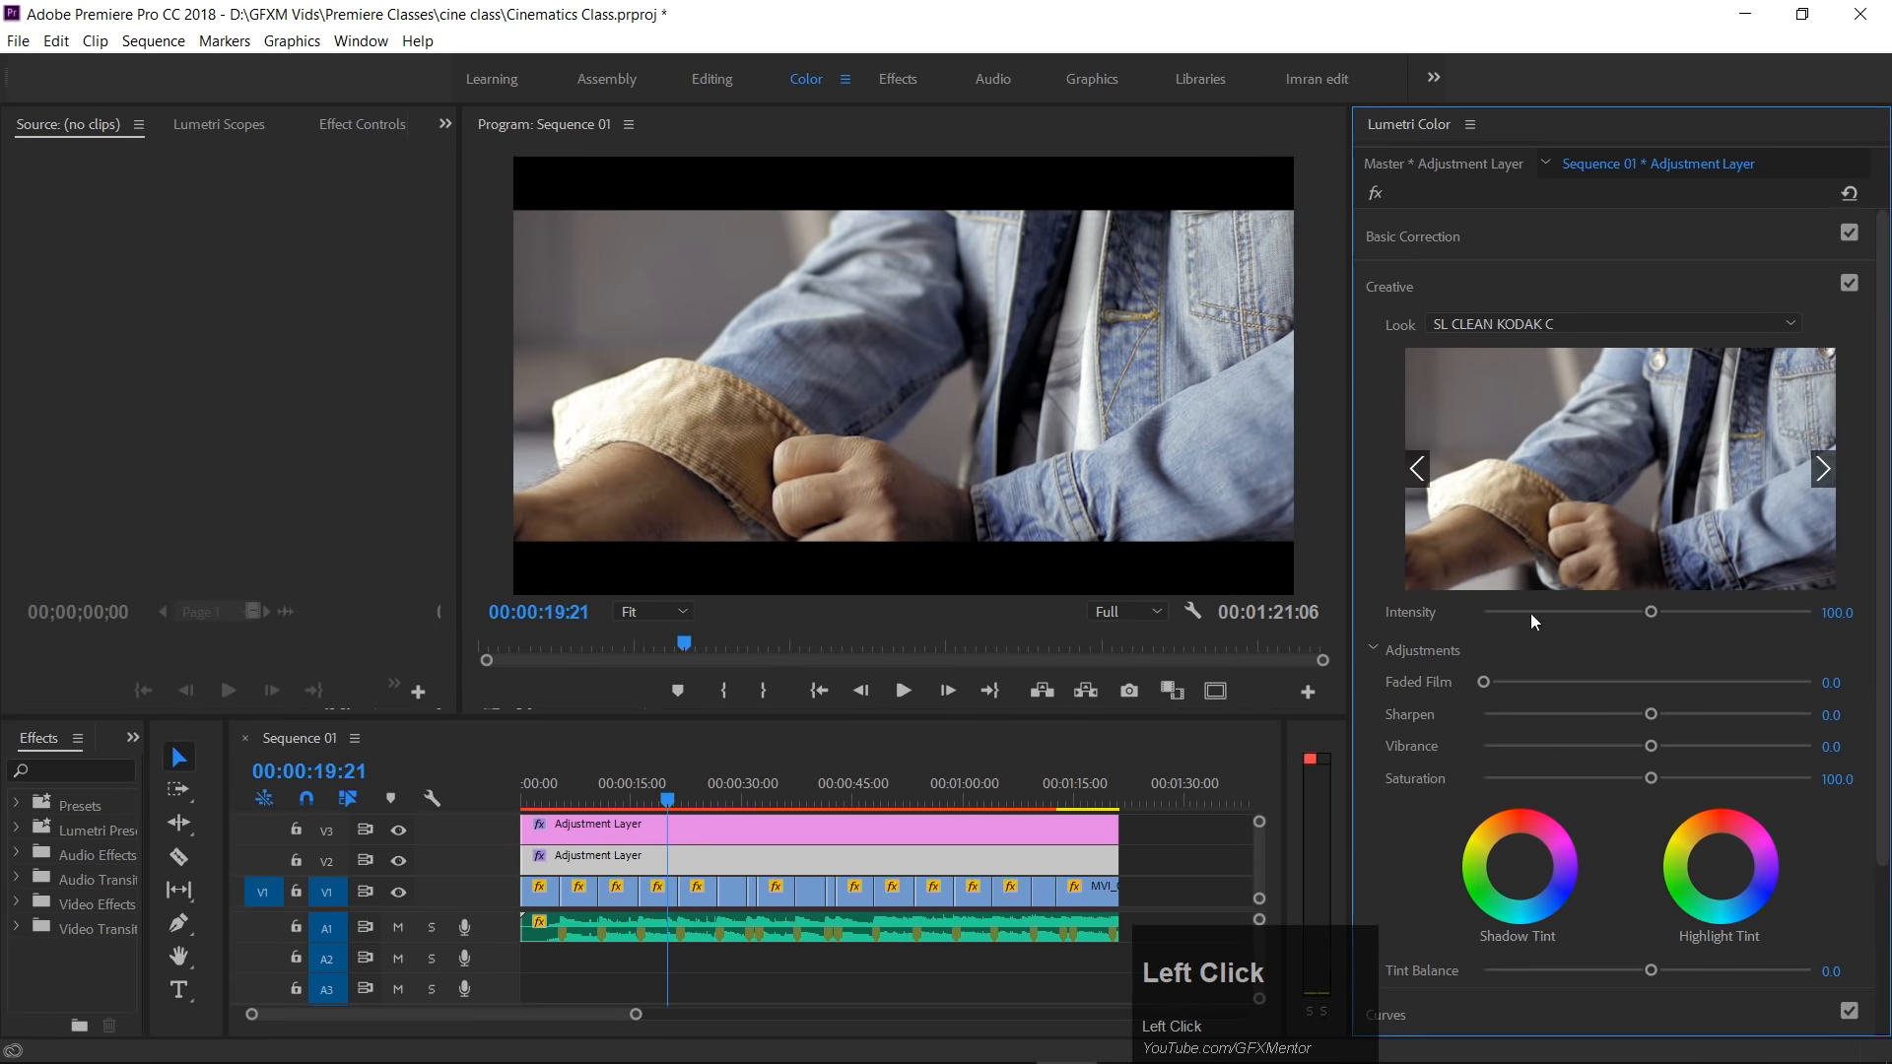
Load GFXM Cinematic LUT.3DL from the cine class 3 folder as the Creative look on the V2 adjustment layer.
click(1530, 321)
scroll(1530, 481, up, 10)
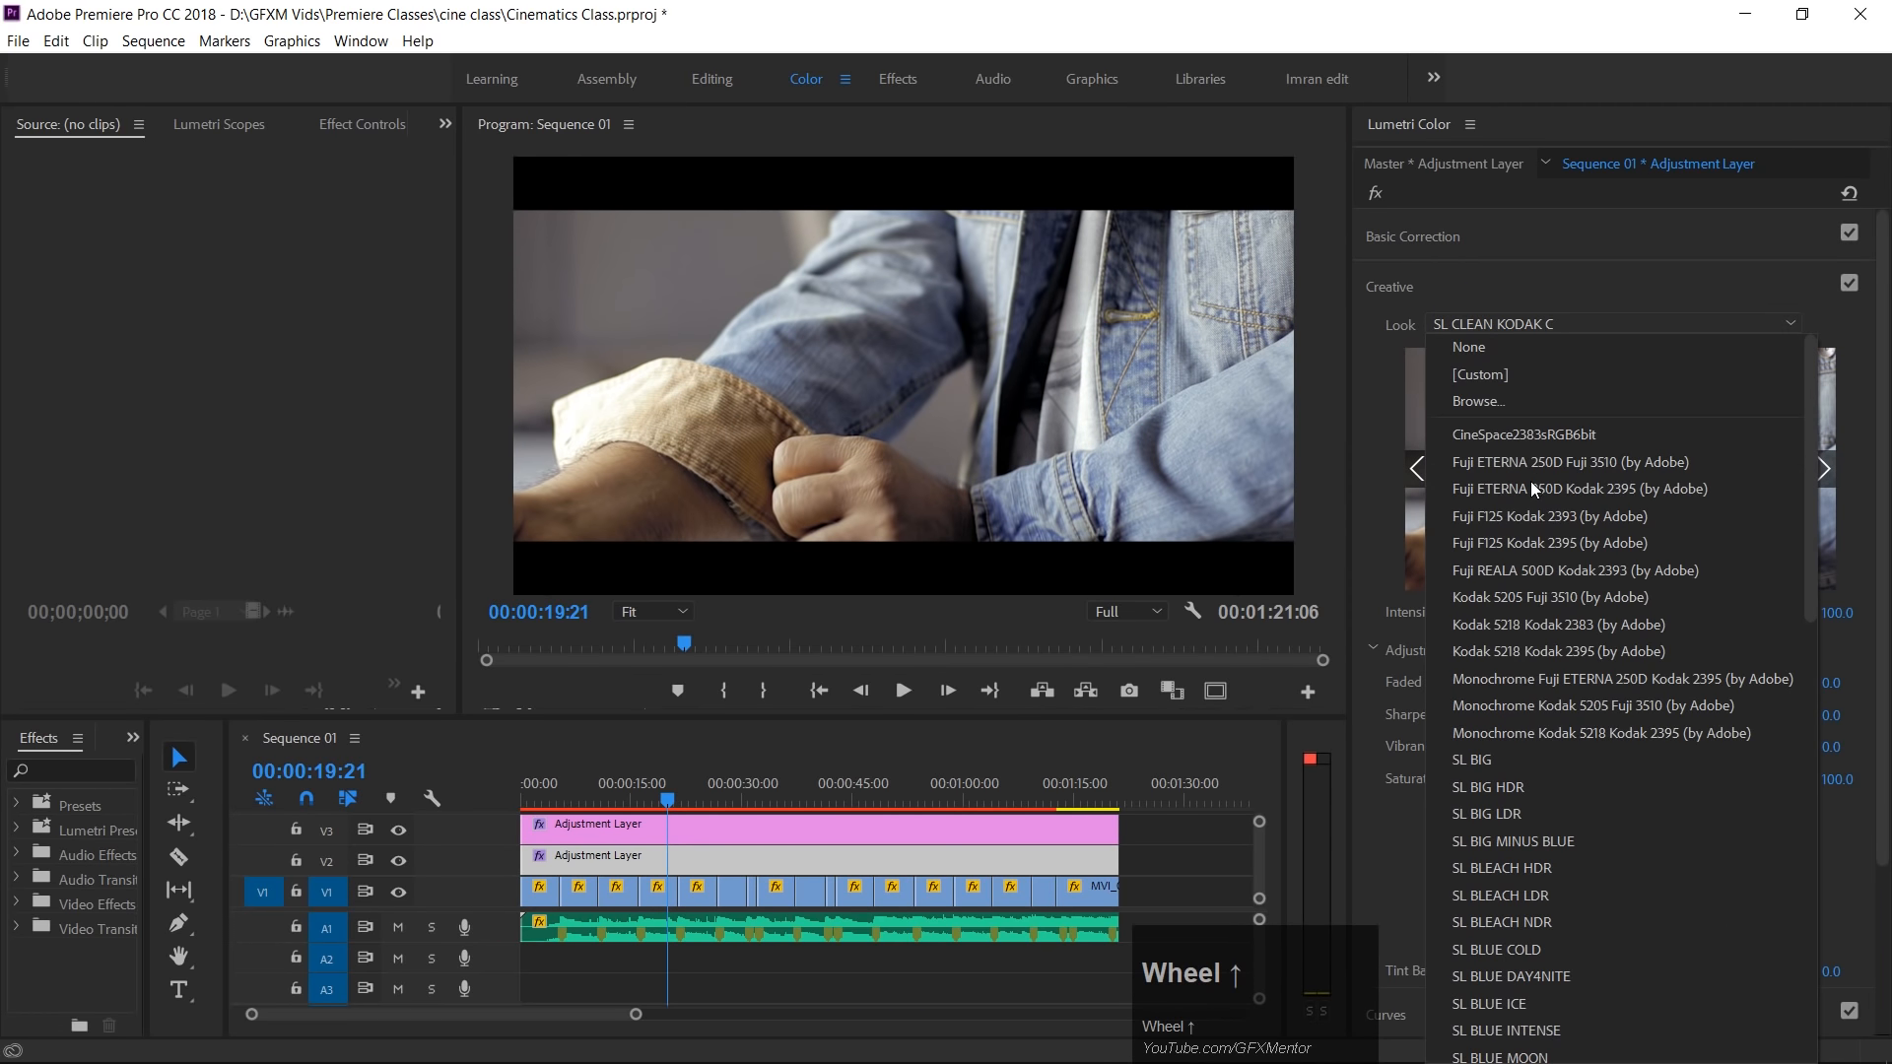
click(1469, 398)
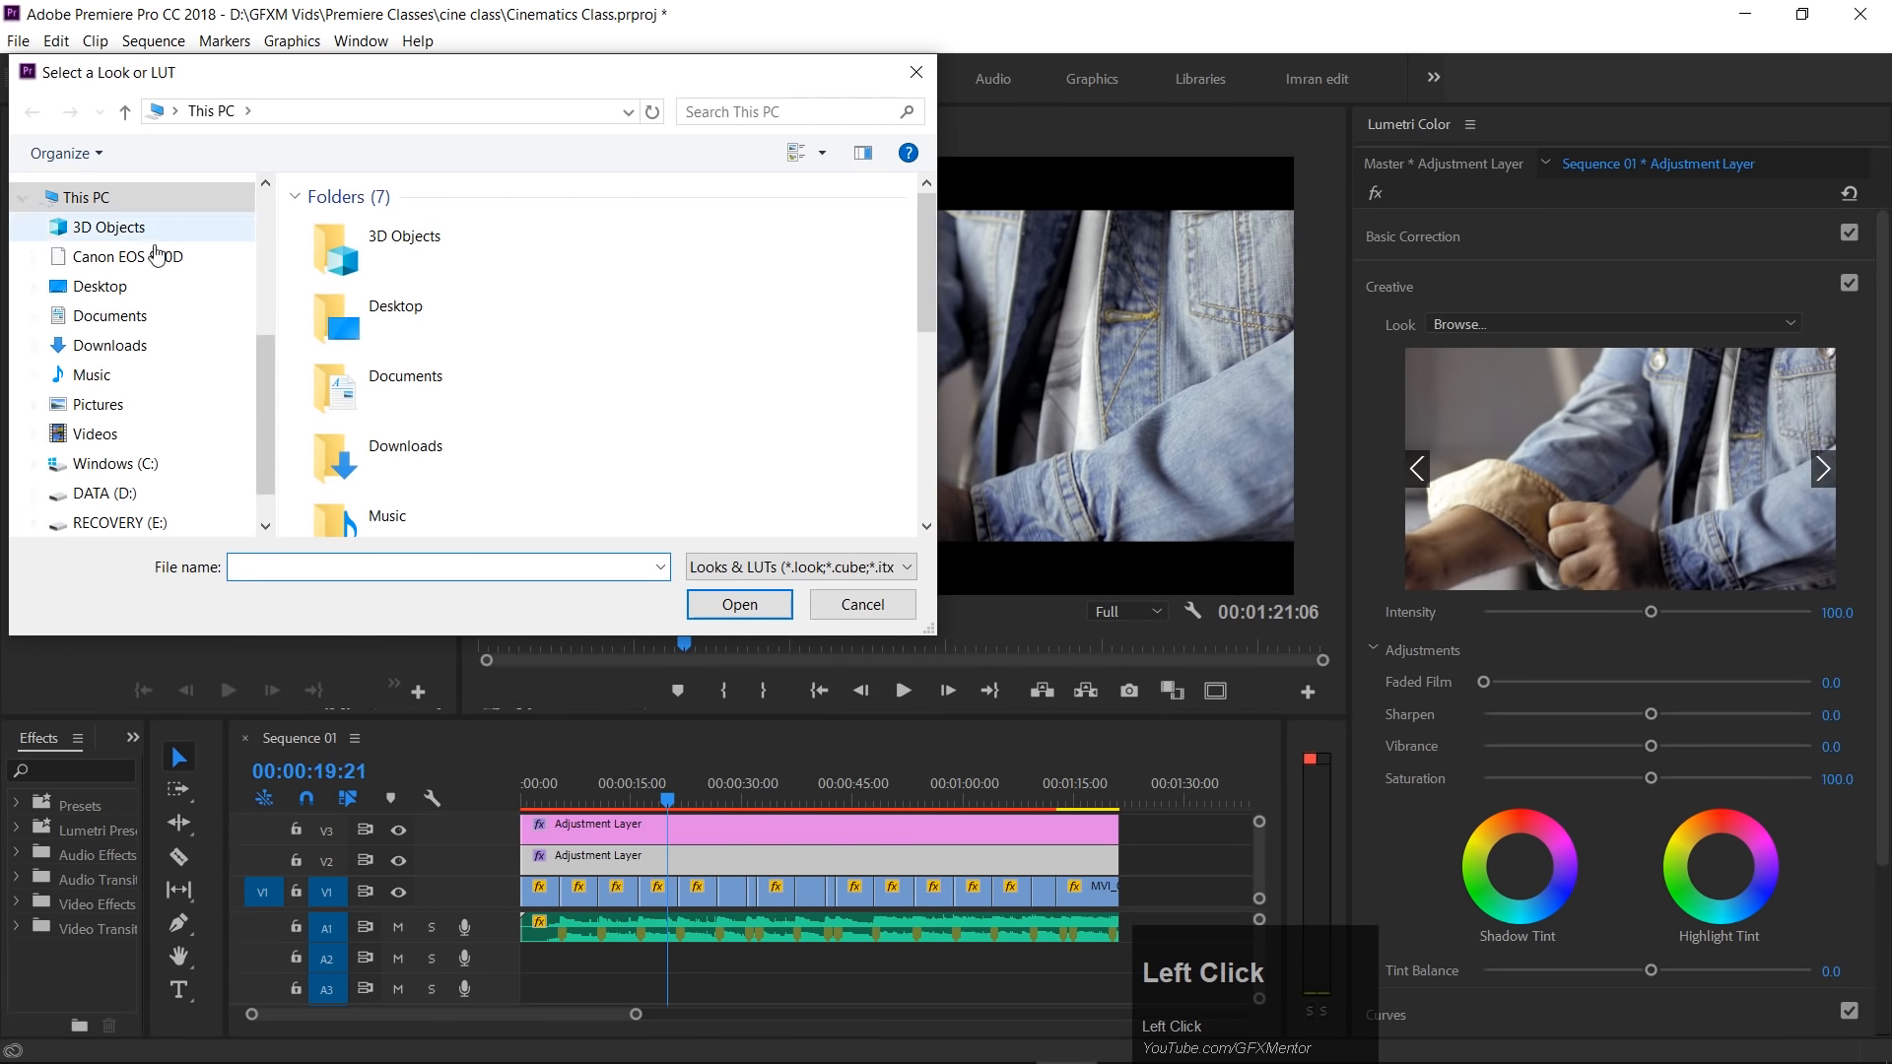
drag(266, 364, 266, 243)
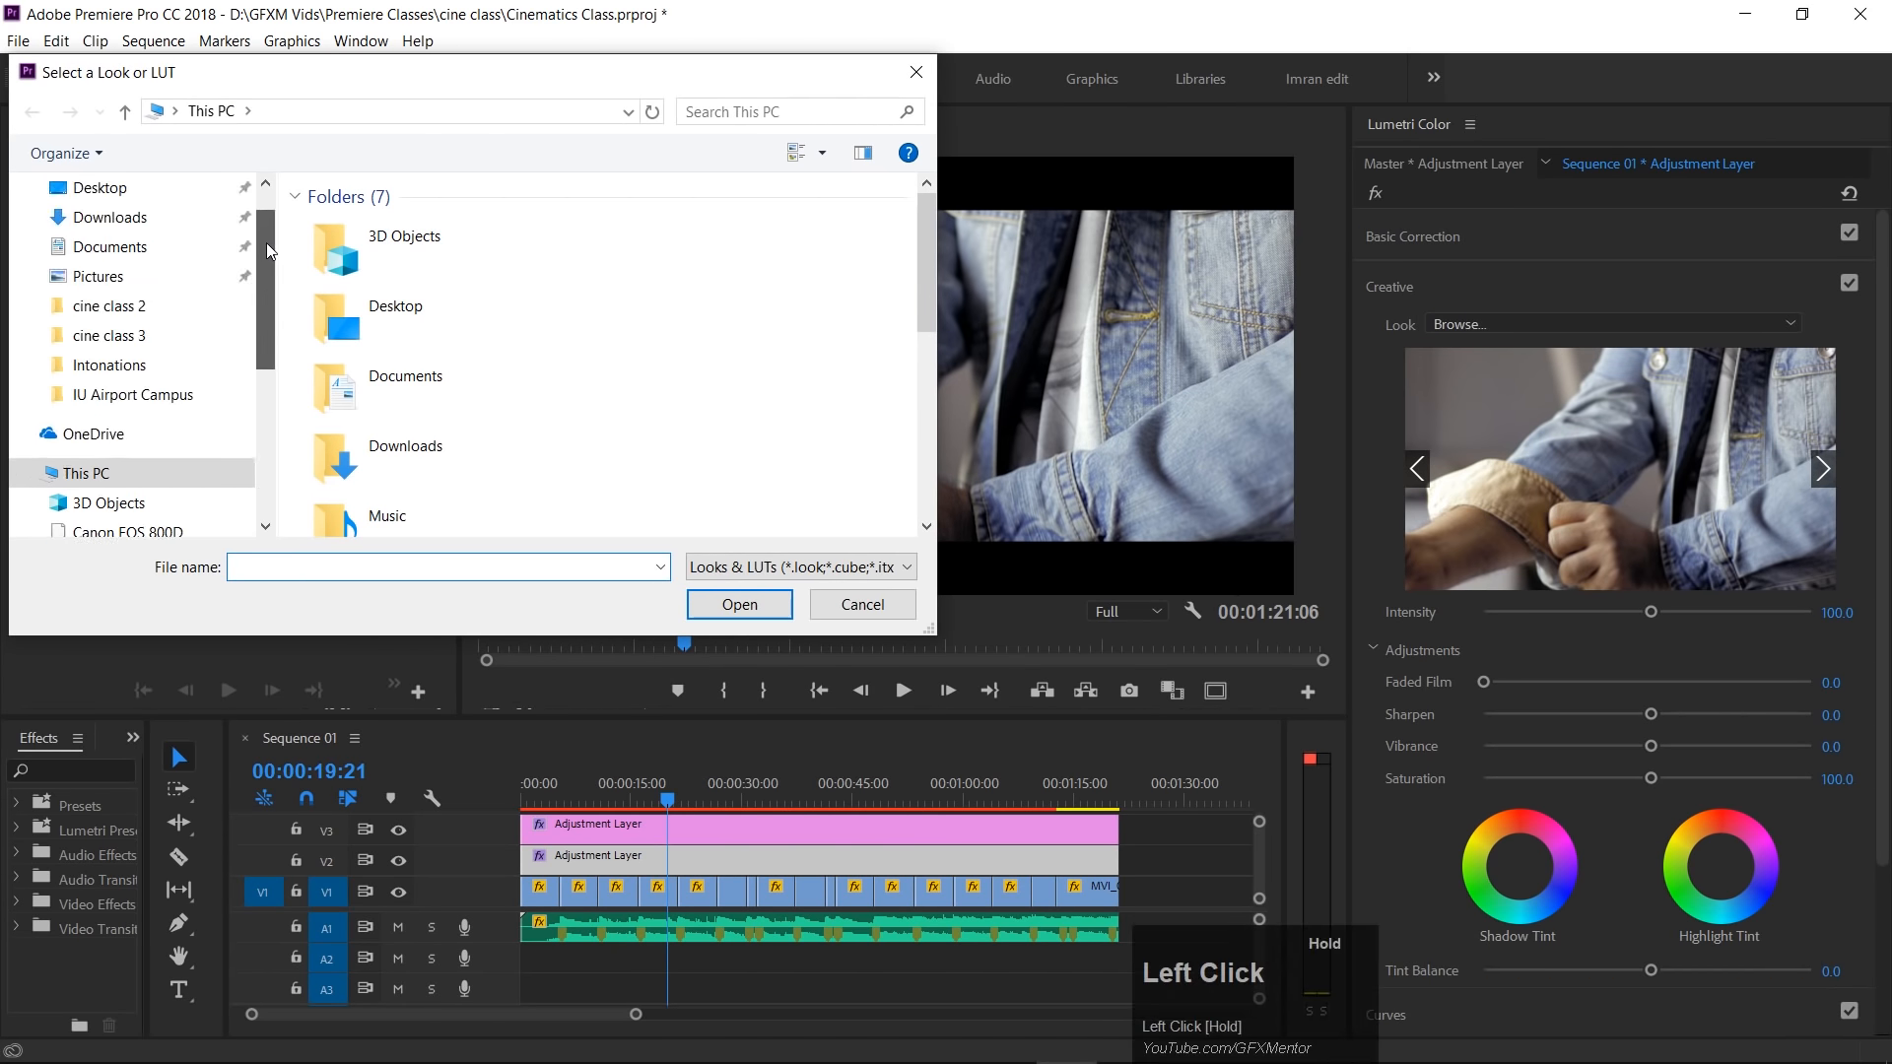
click(108, 335)
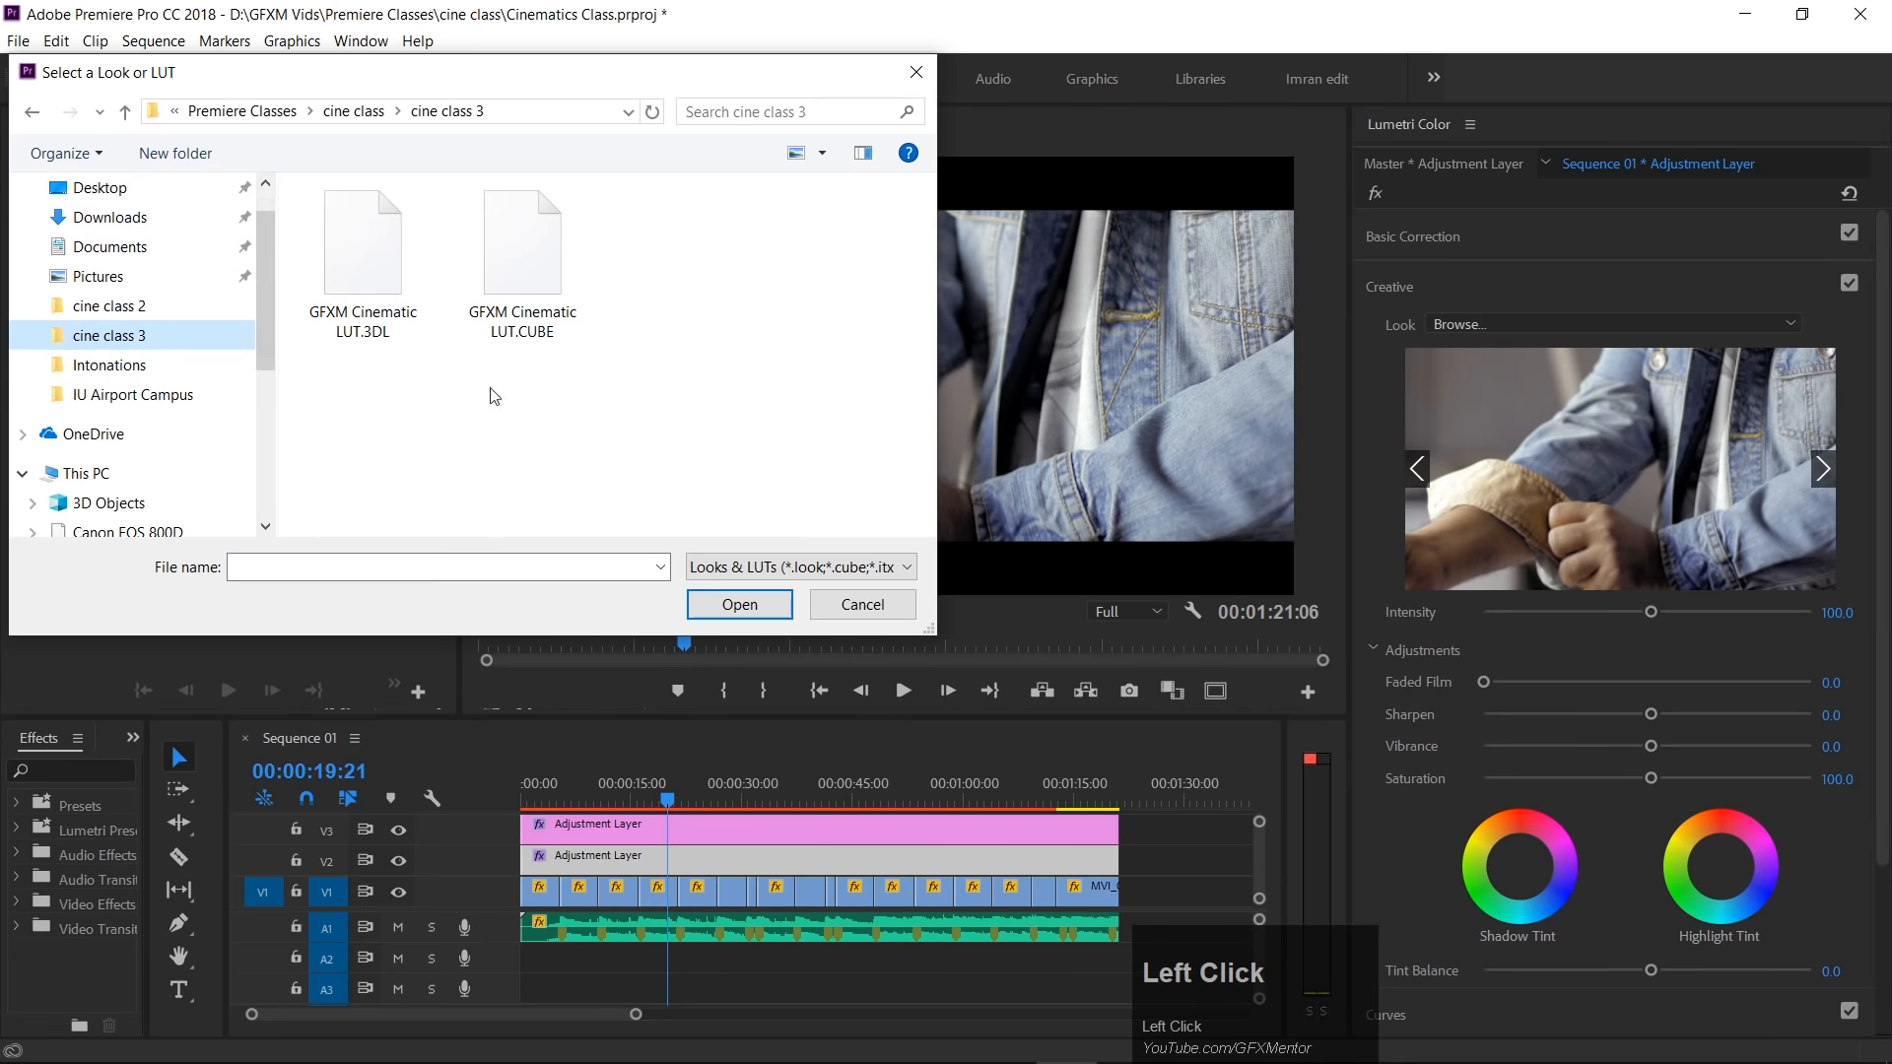
click(373, 282)
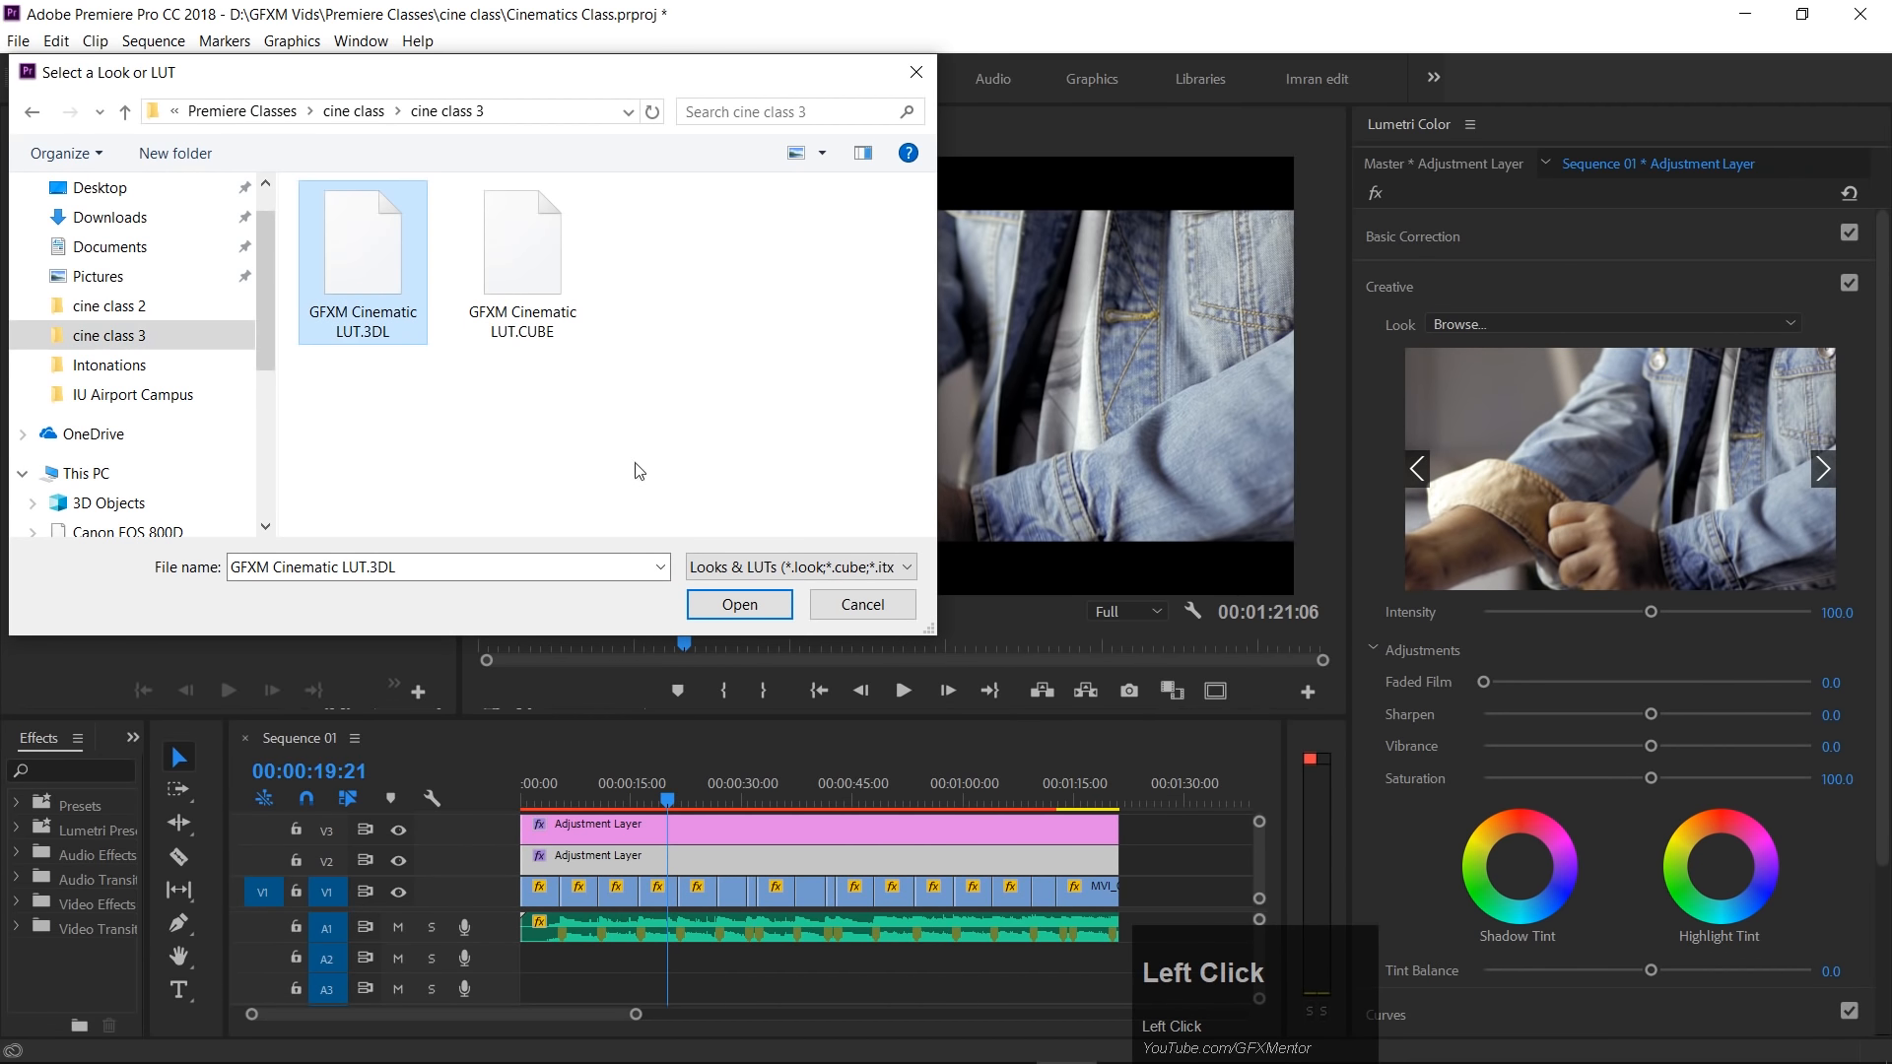
click(738, 605)
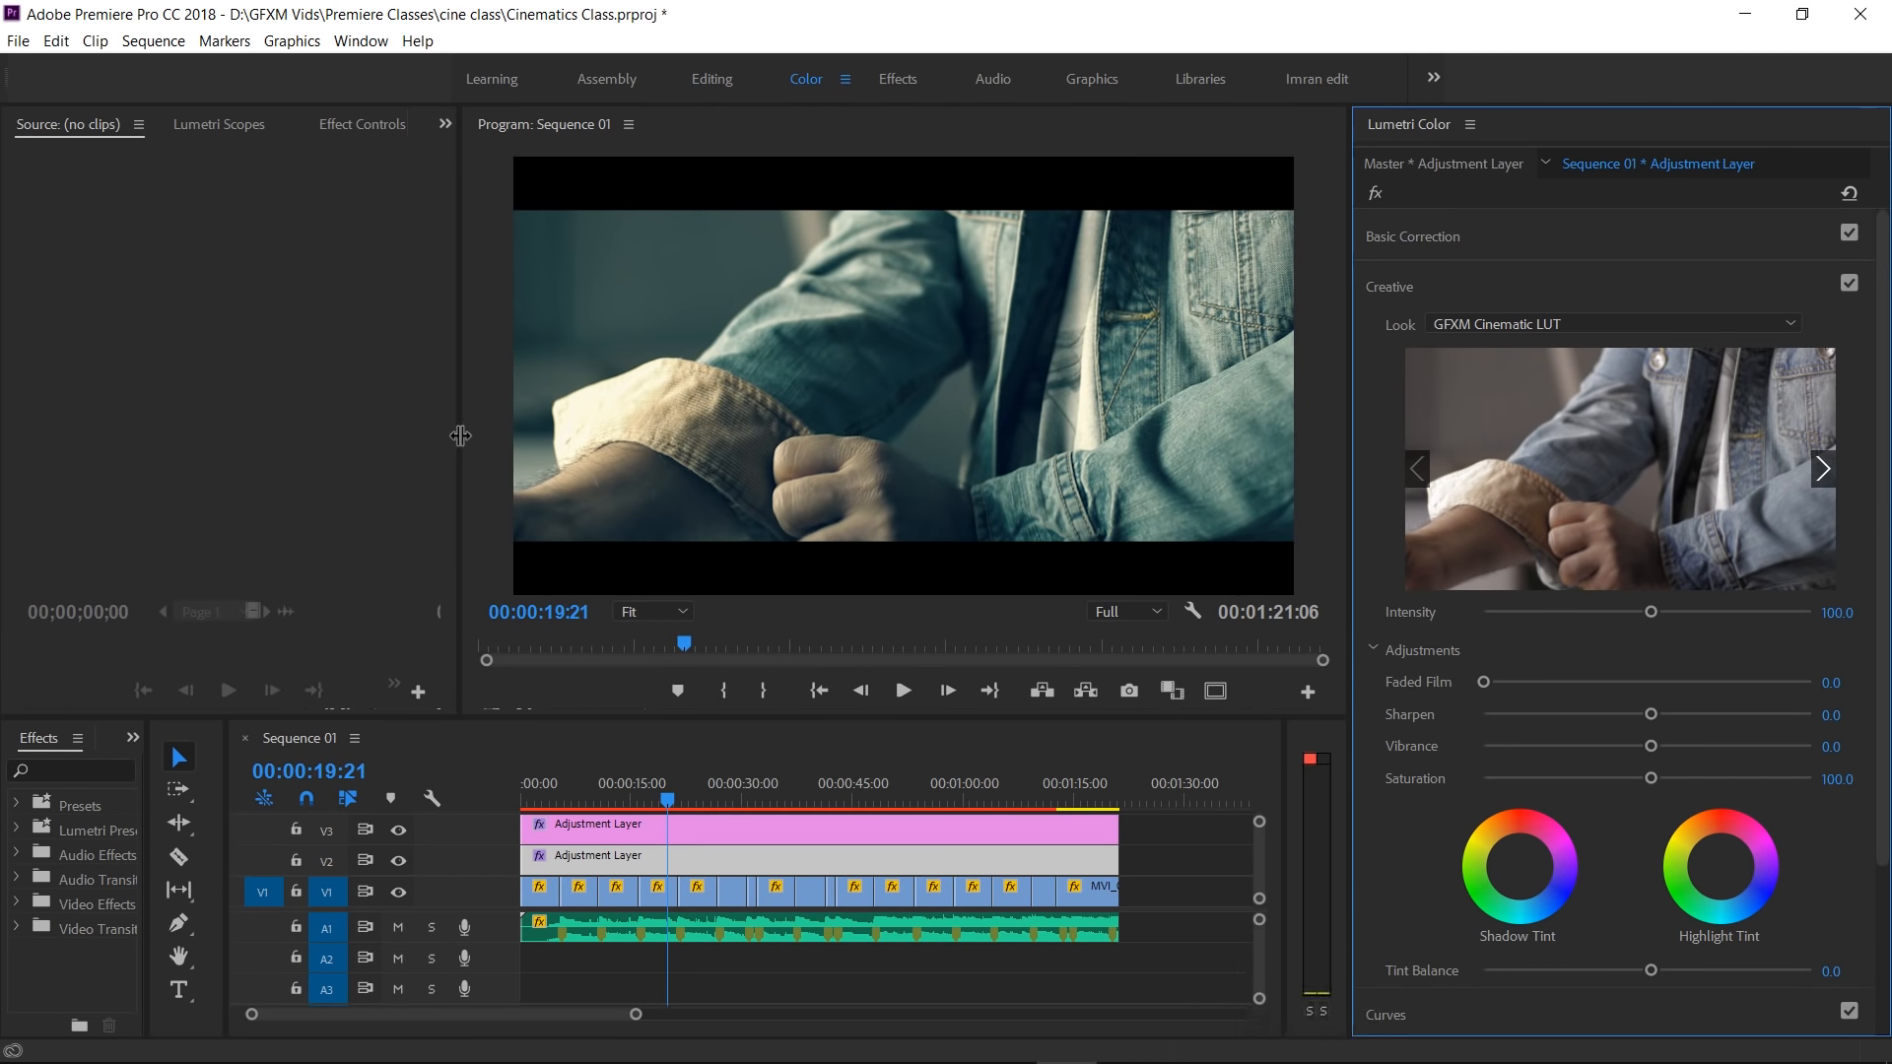
Play the graded sequence from near its start and review it up to the portrait shot at 00:00:55:11 in an enlarged preview.
drag(460, 435, 280, 434)
drag(592, 716, 588, 636)
drag(667, 722, 502, 723)
key(space)
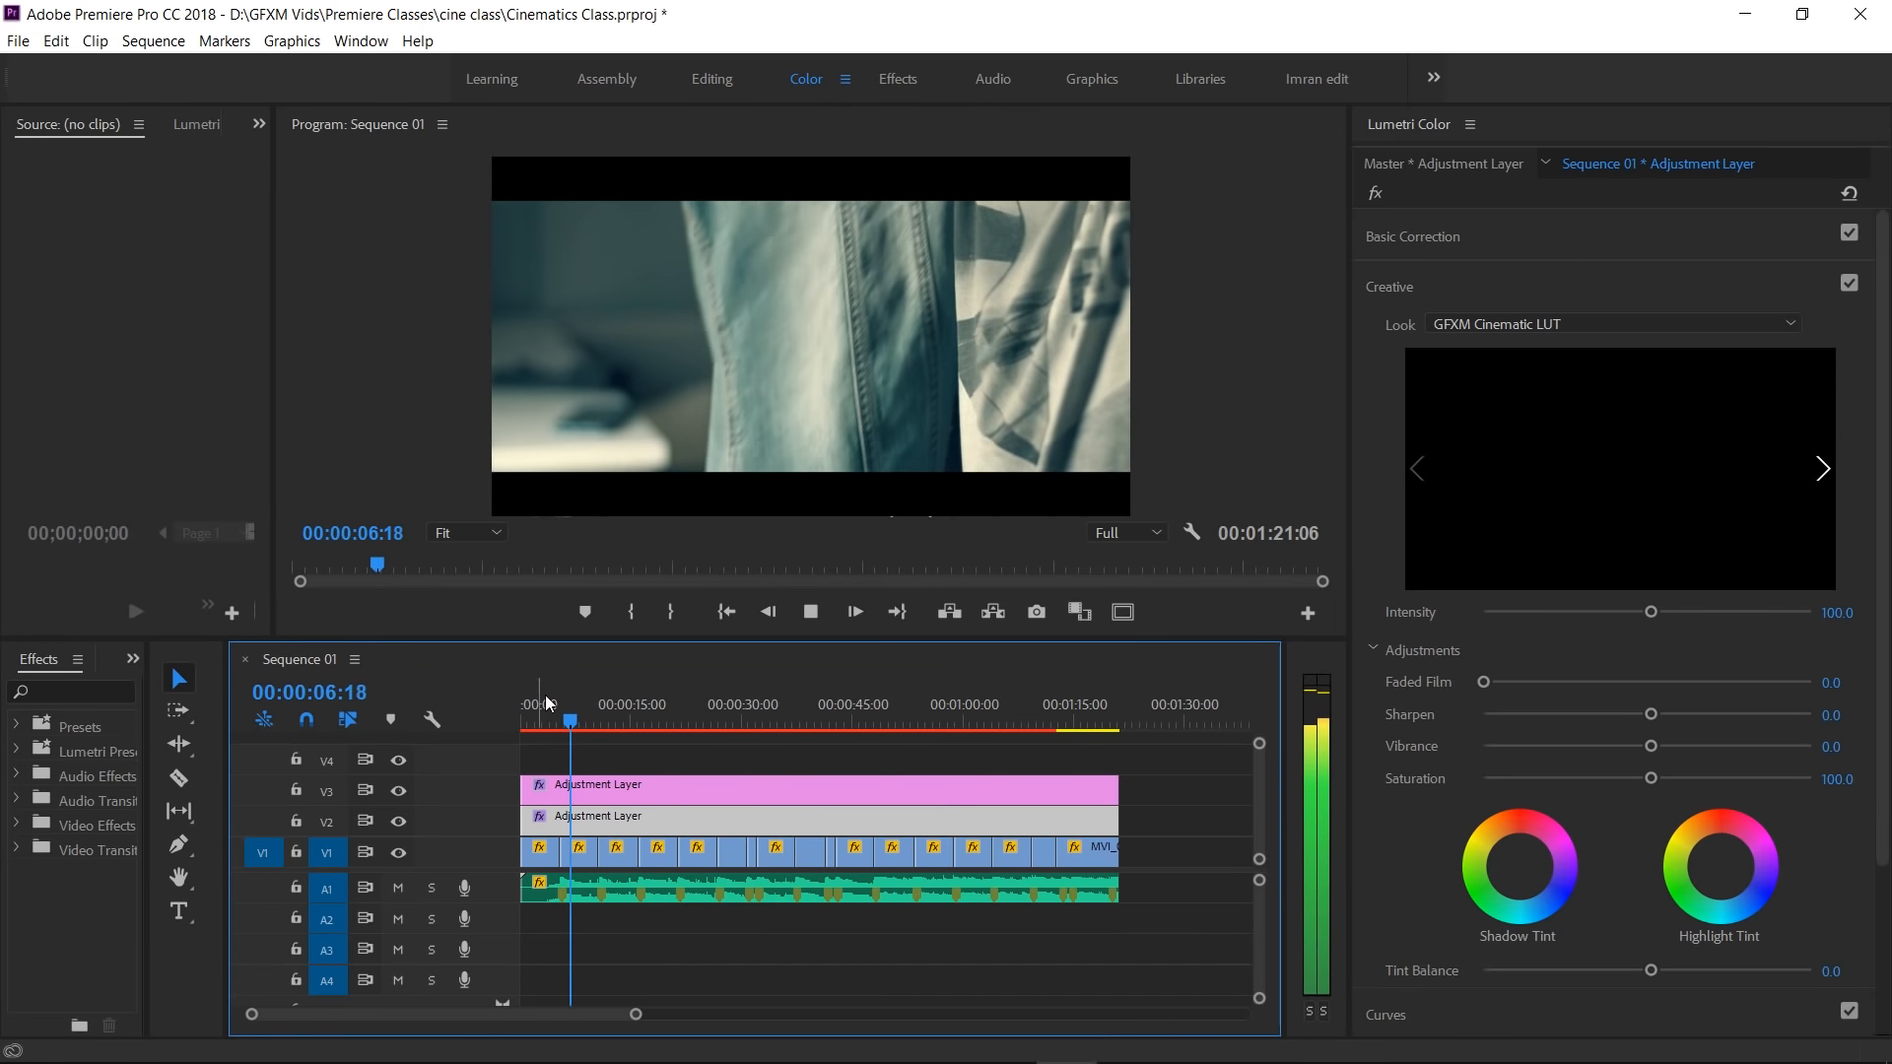
drag(621, 719, 934, 725)
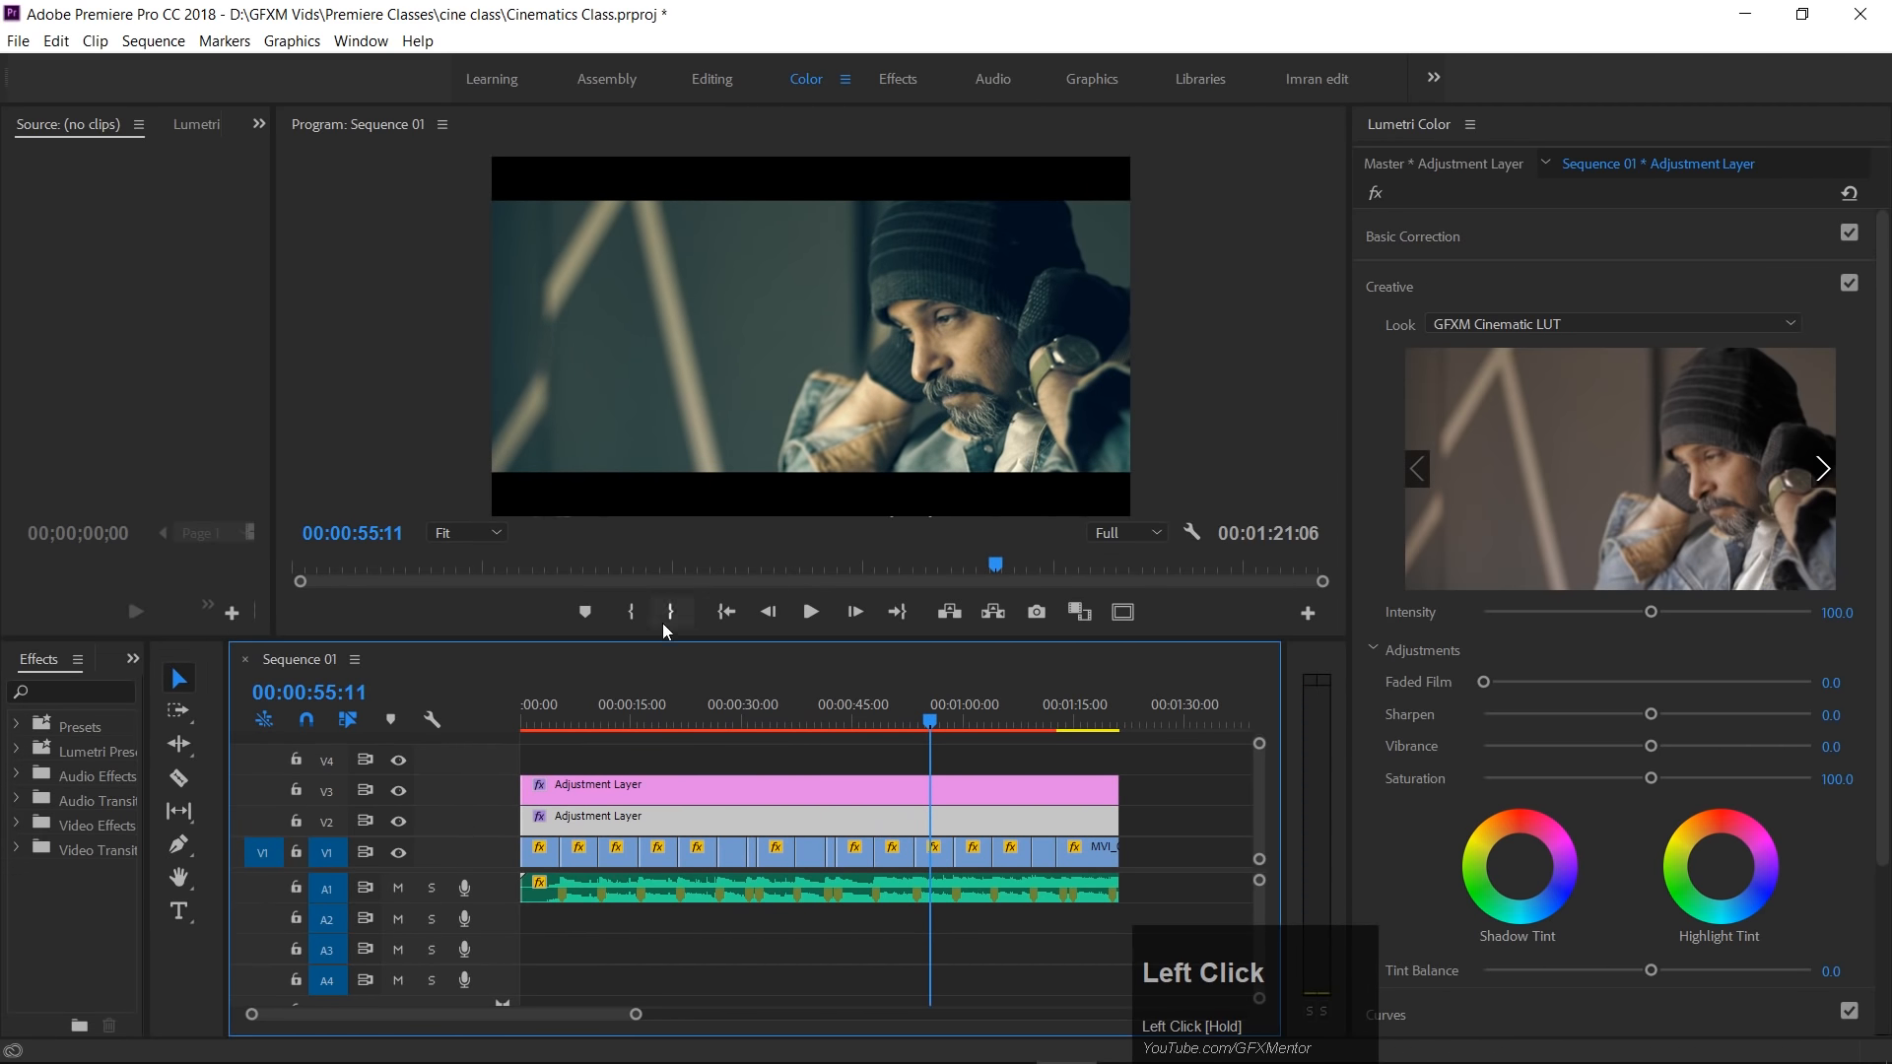
drag(659, 638, 658, 823)
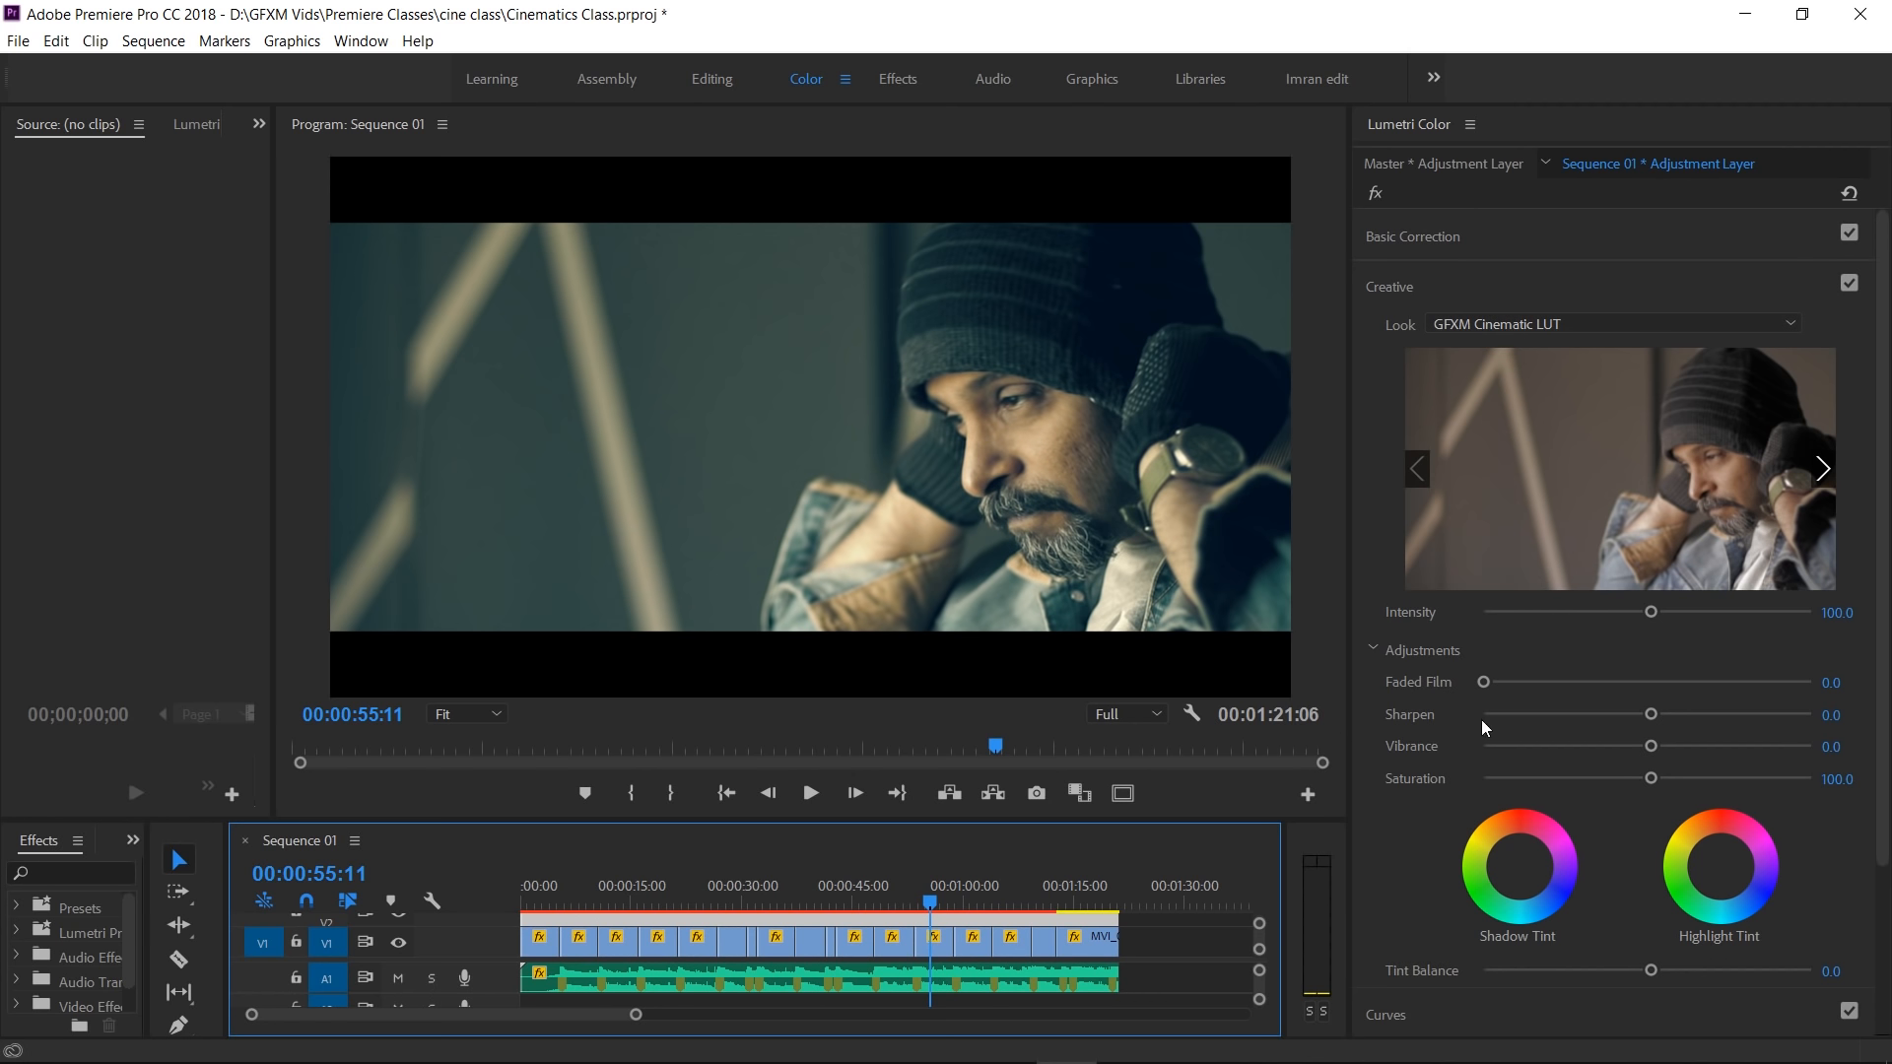
Set the Creative Sharpen amount to 25.
drag(1654, 714, 1689, 721)
click(1837, 715)
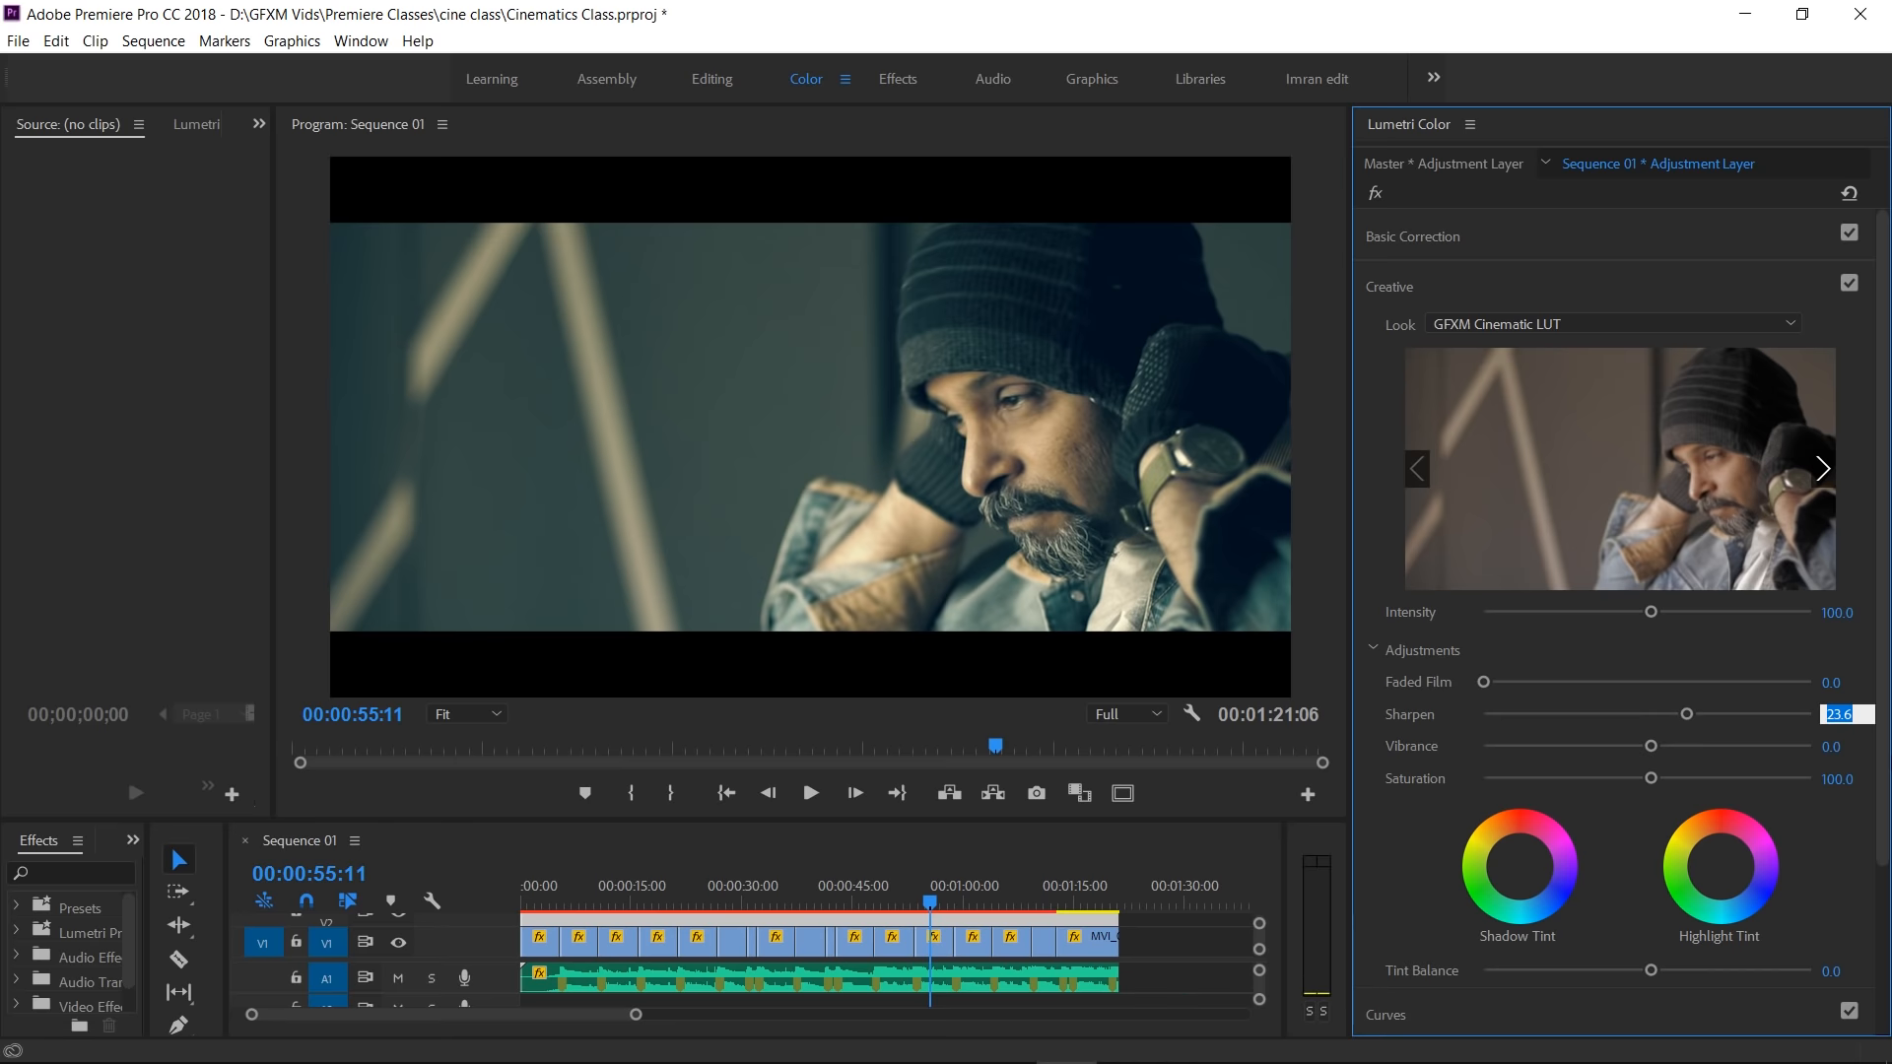
text(35)
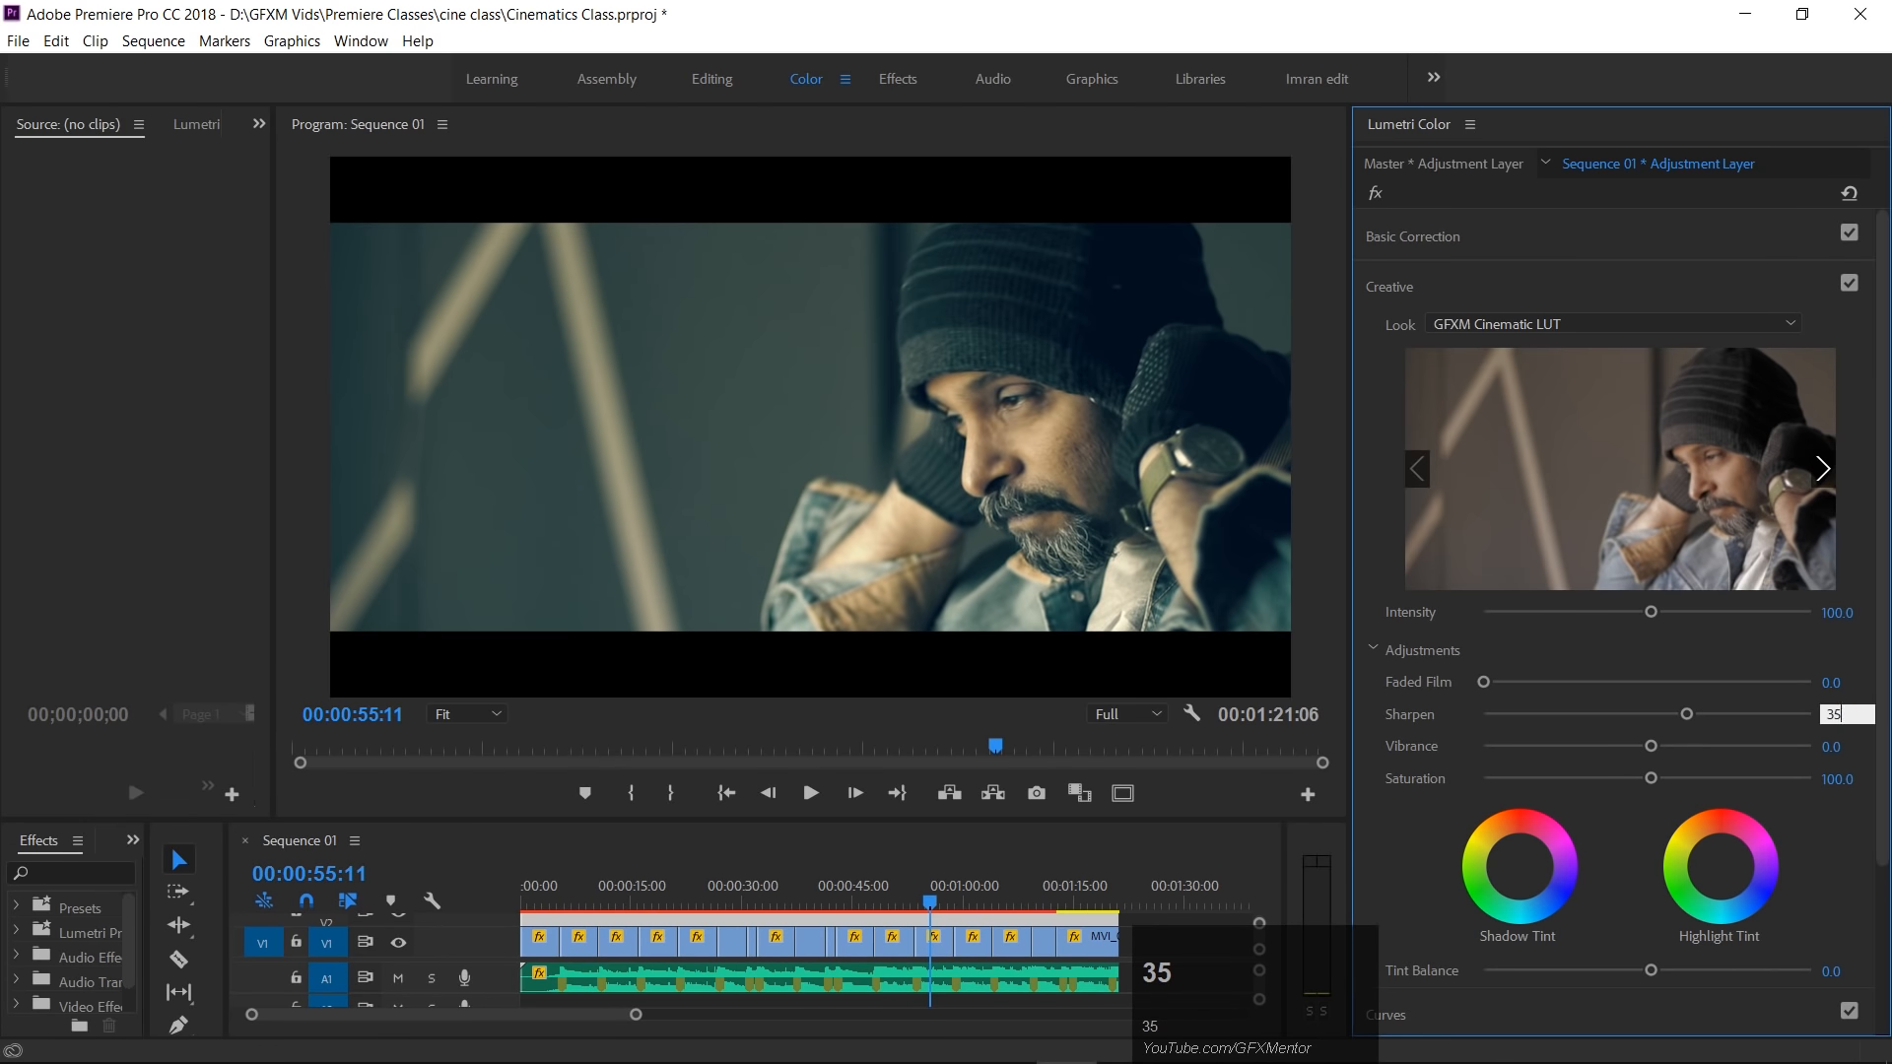
key(BackSpace)
key(BackSpace)
text(25)
key(Return)
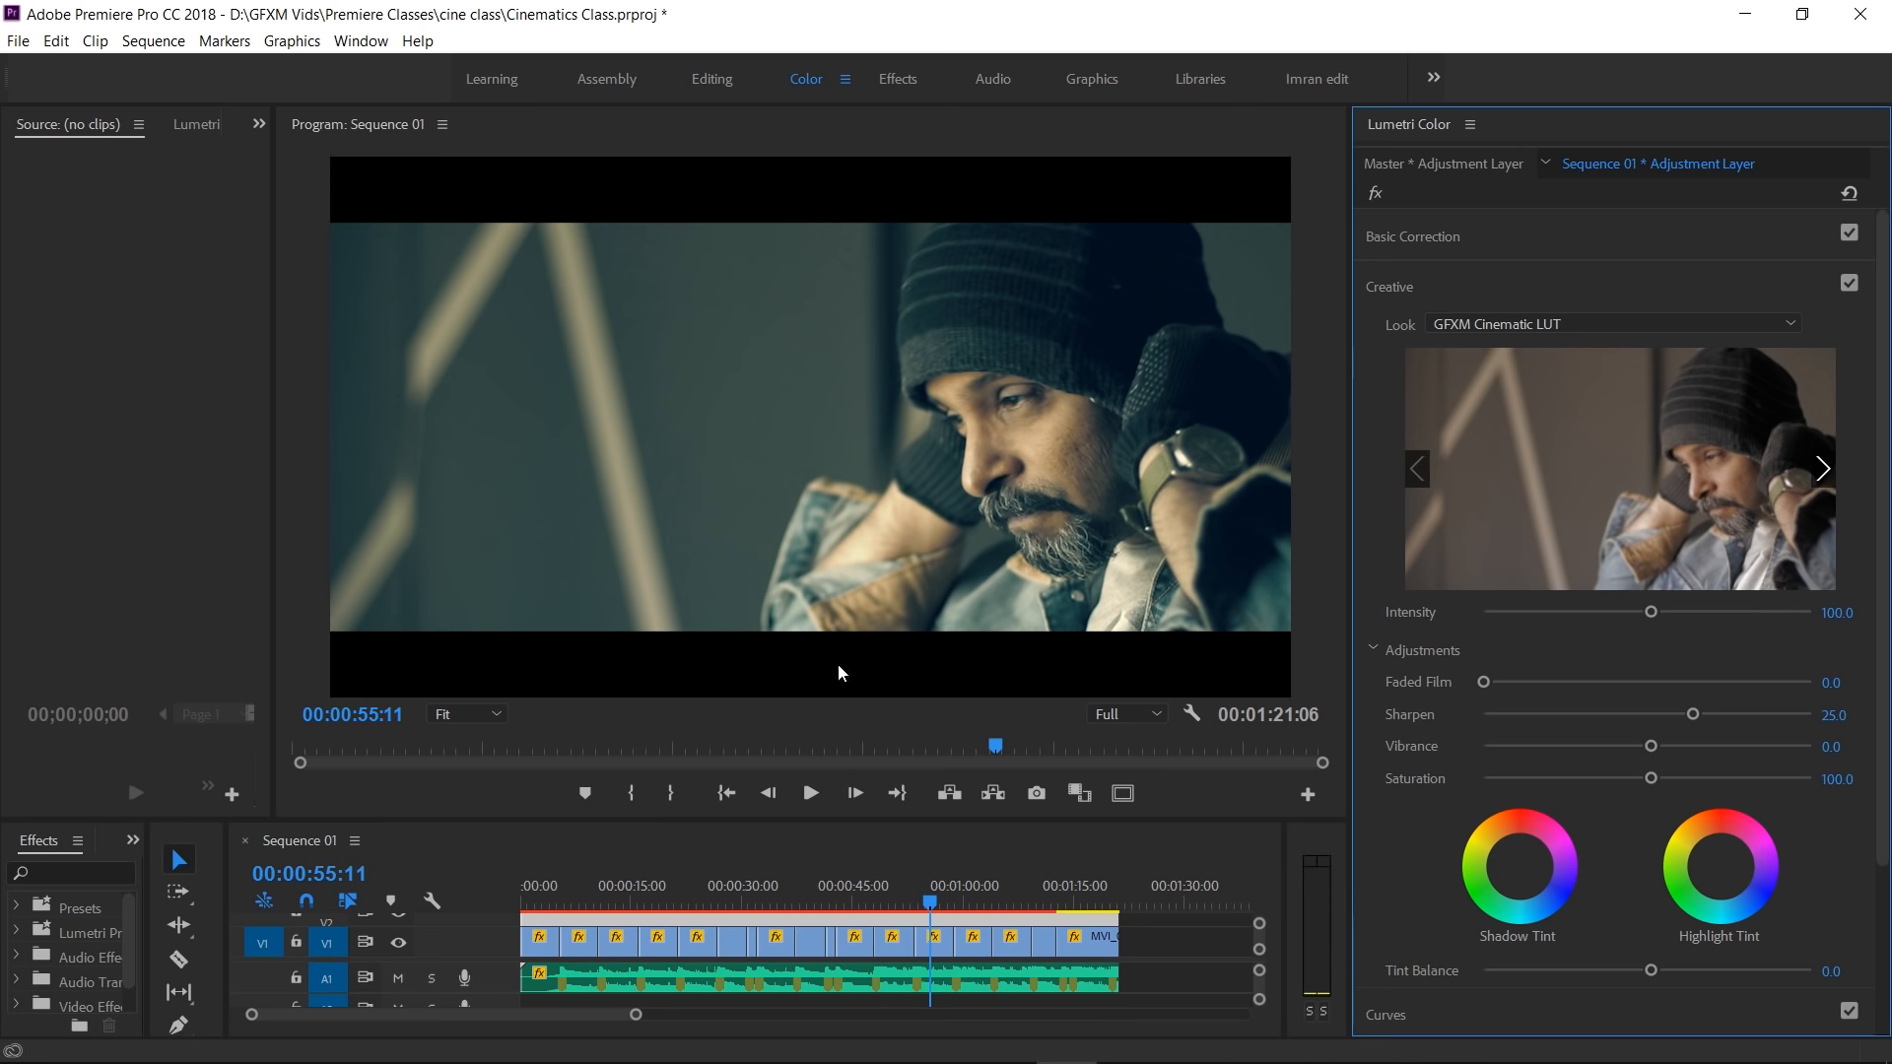
Preview the man's face at 100% zoom, compare it with Sharpen set to 0, and undo that Sharpen change.
click(488, 713)
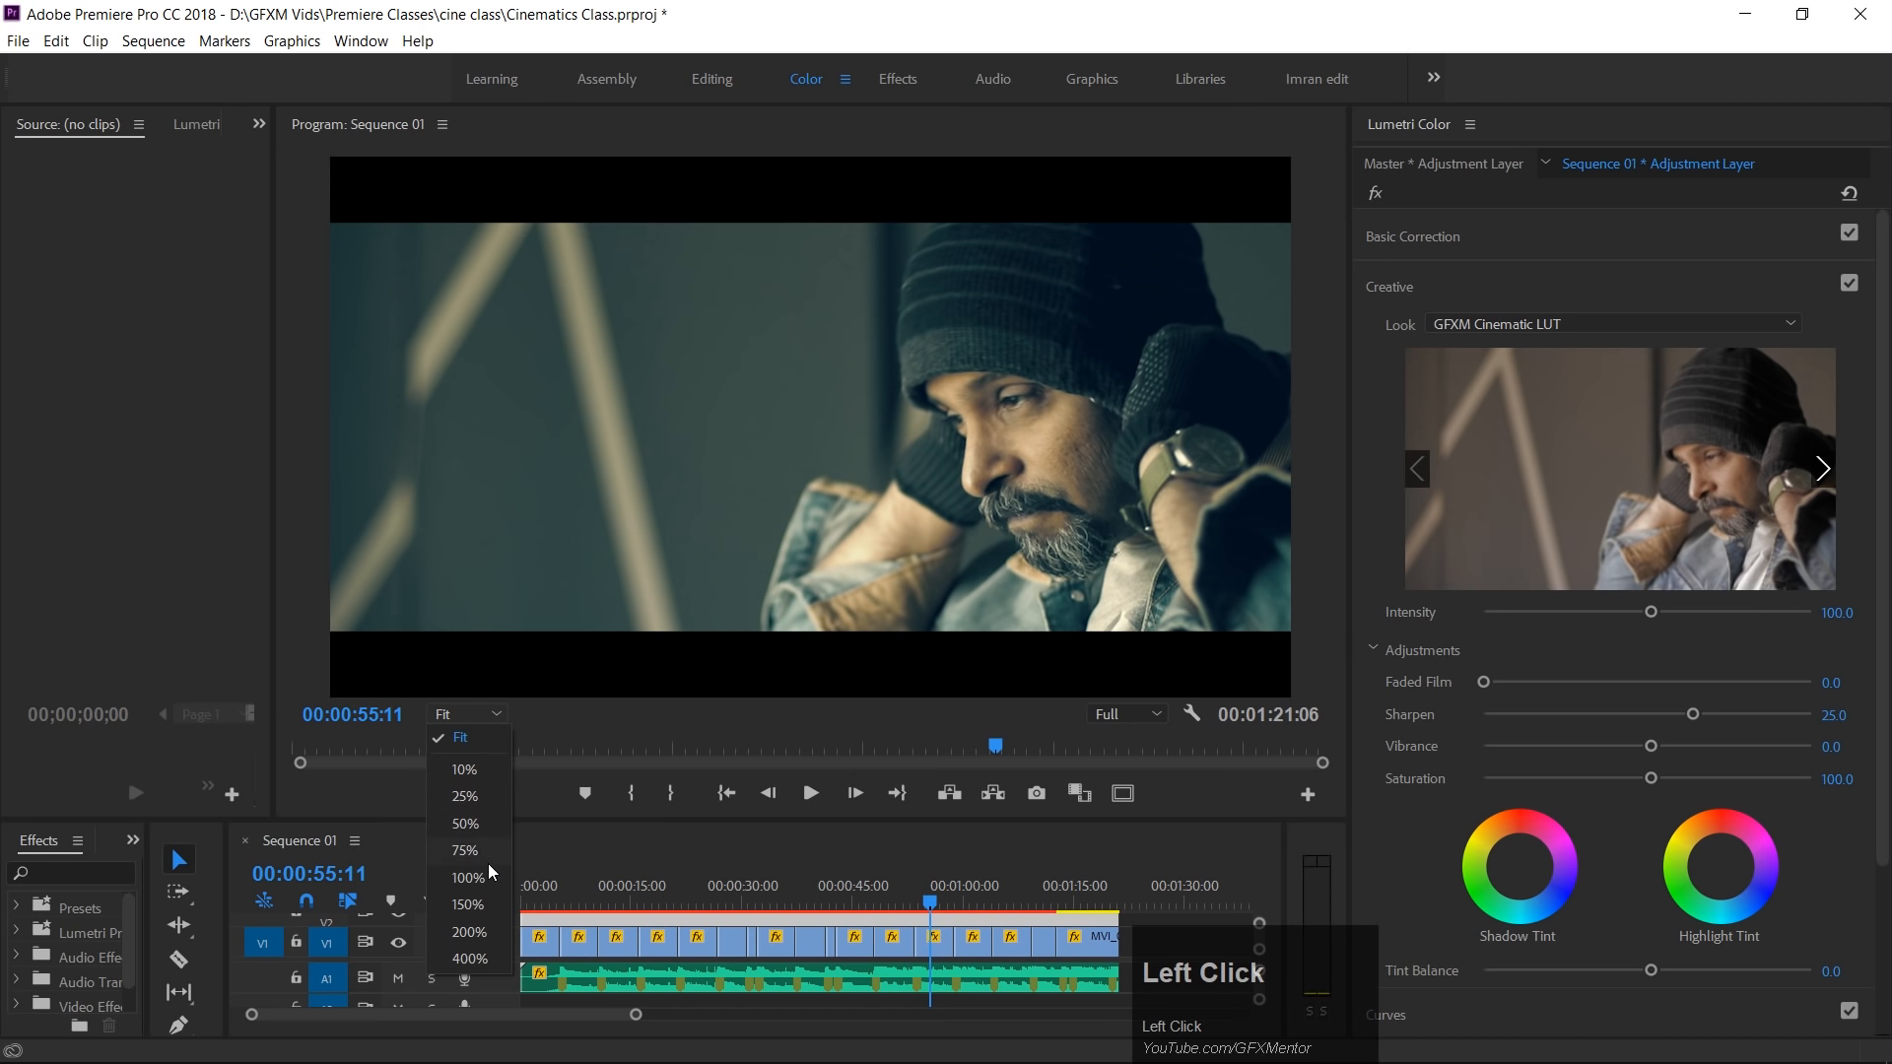
click(488, 863)
key(ctrl+s)
drag(1010, 693, 1159, 696)
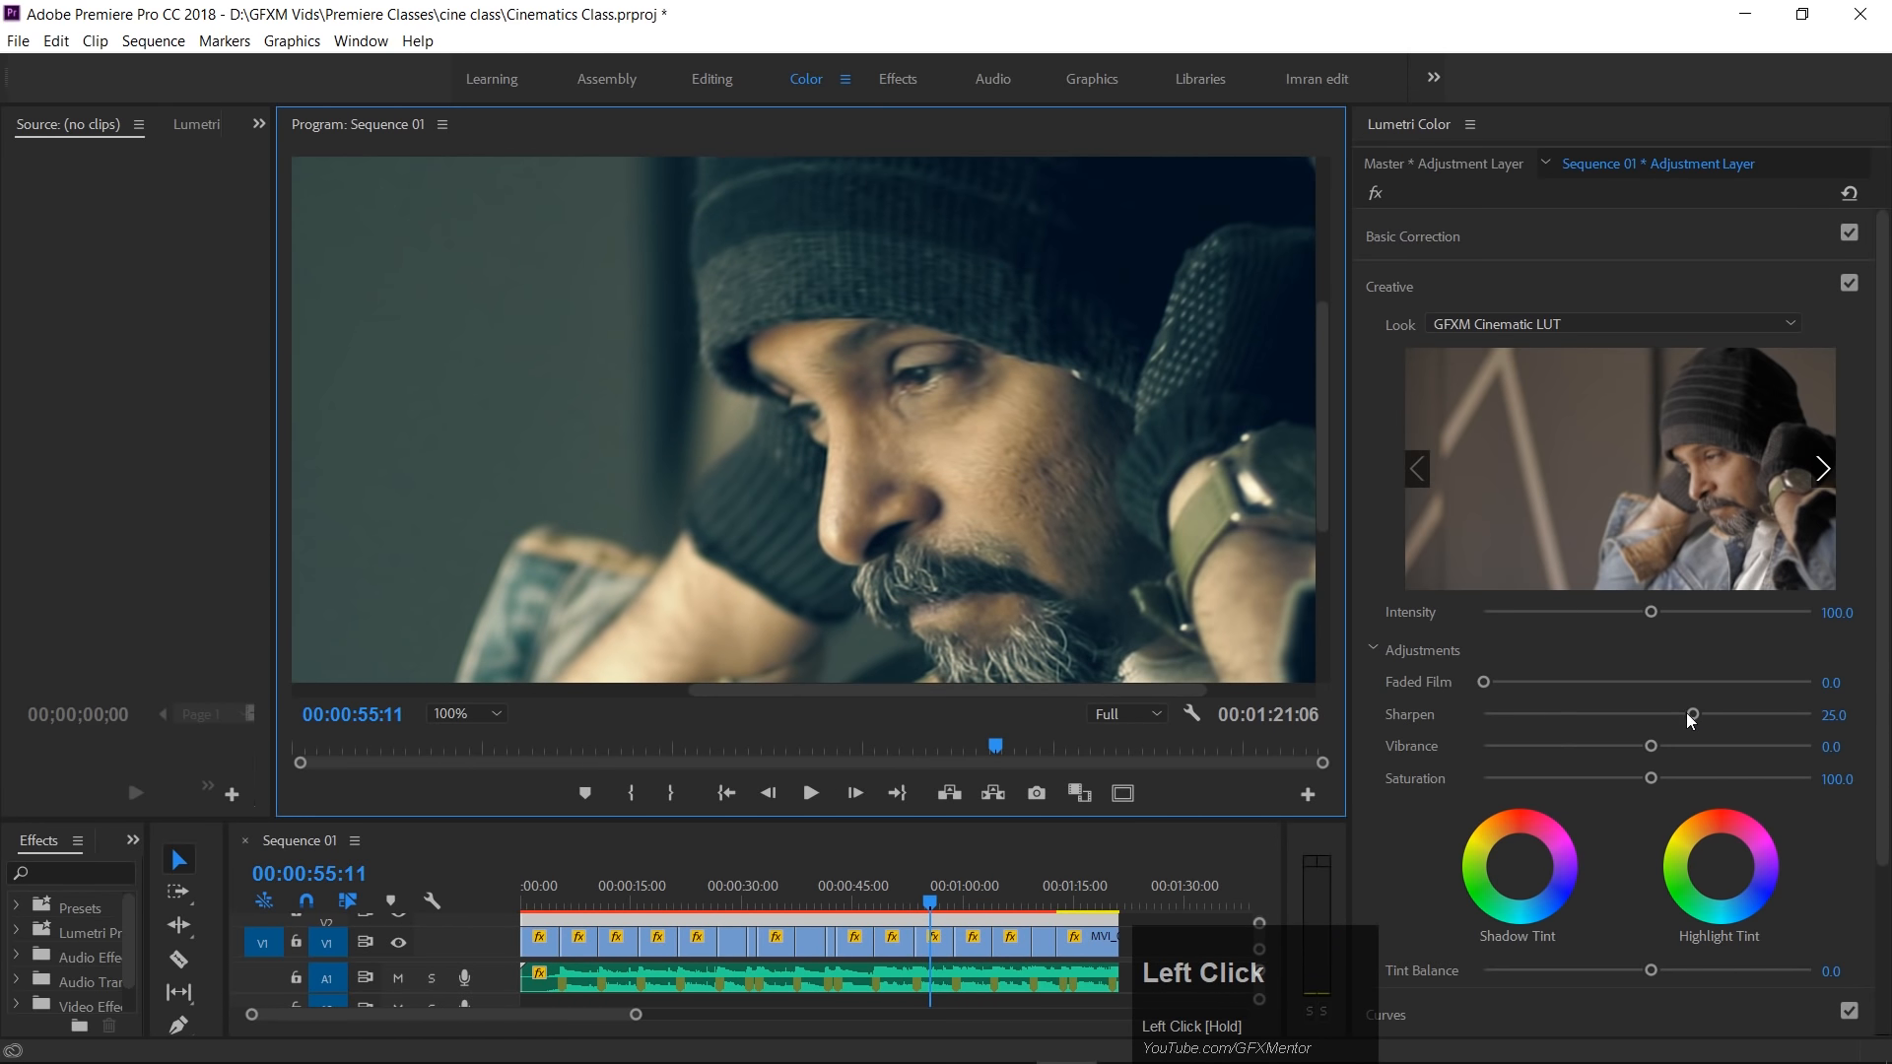
click(1834, 715)
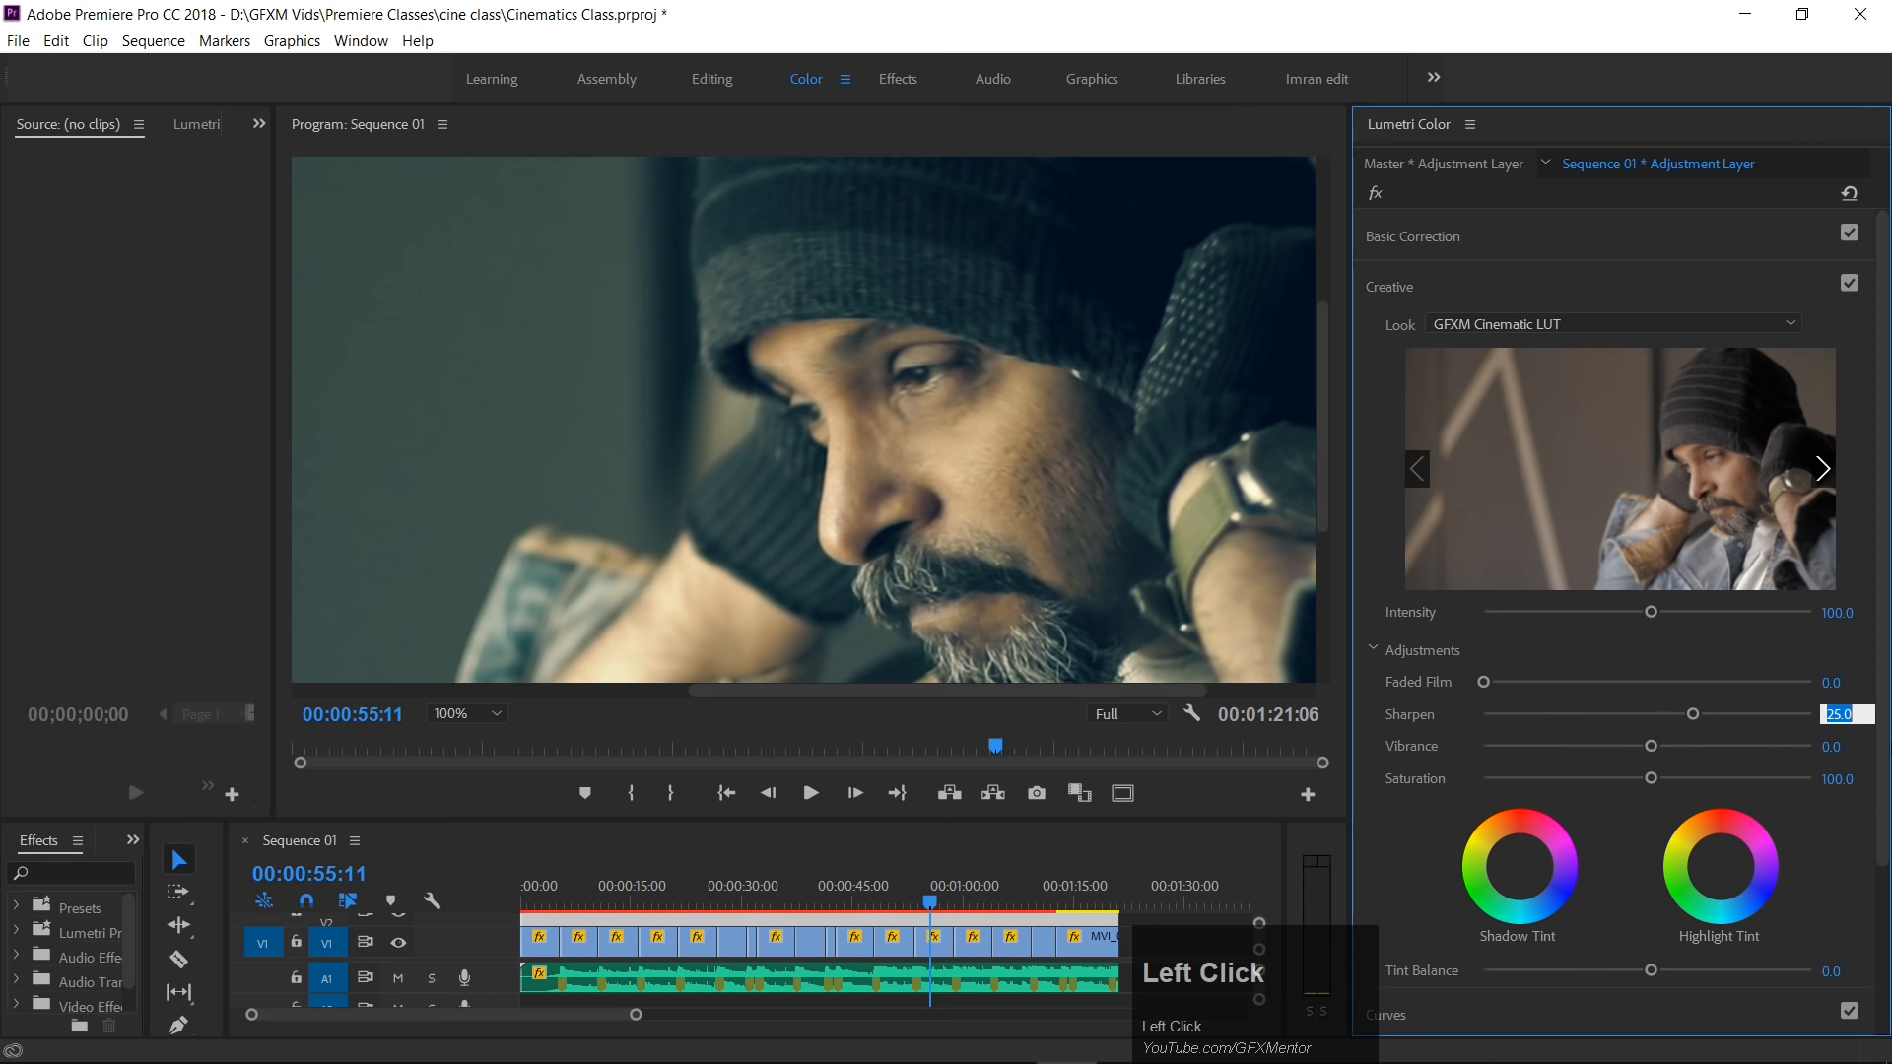
text(0)
key(Return)
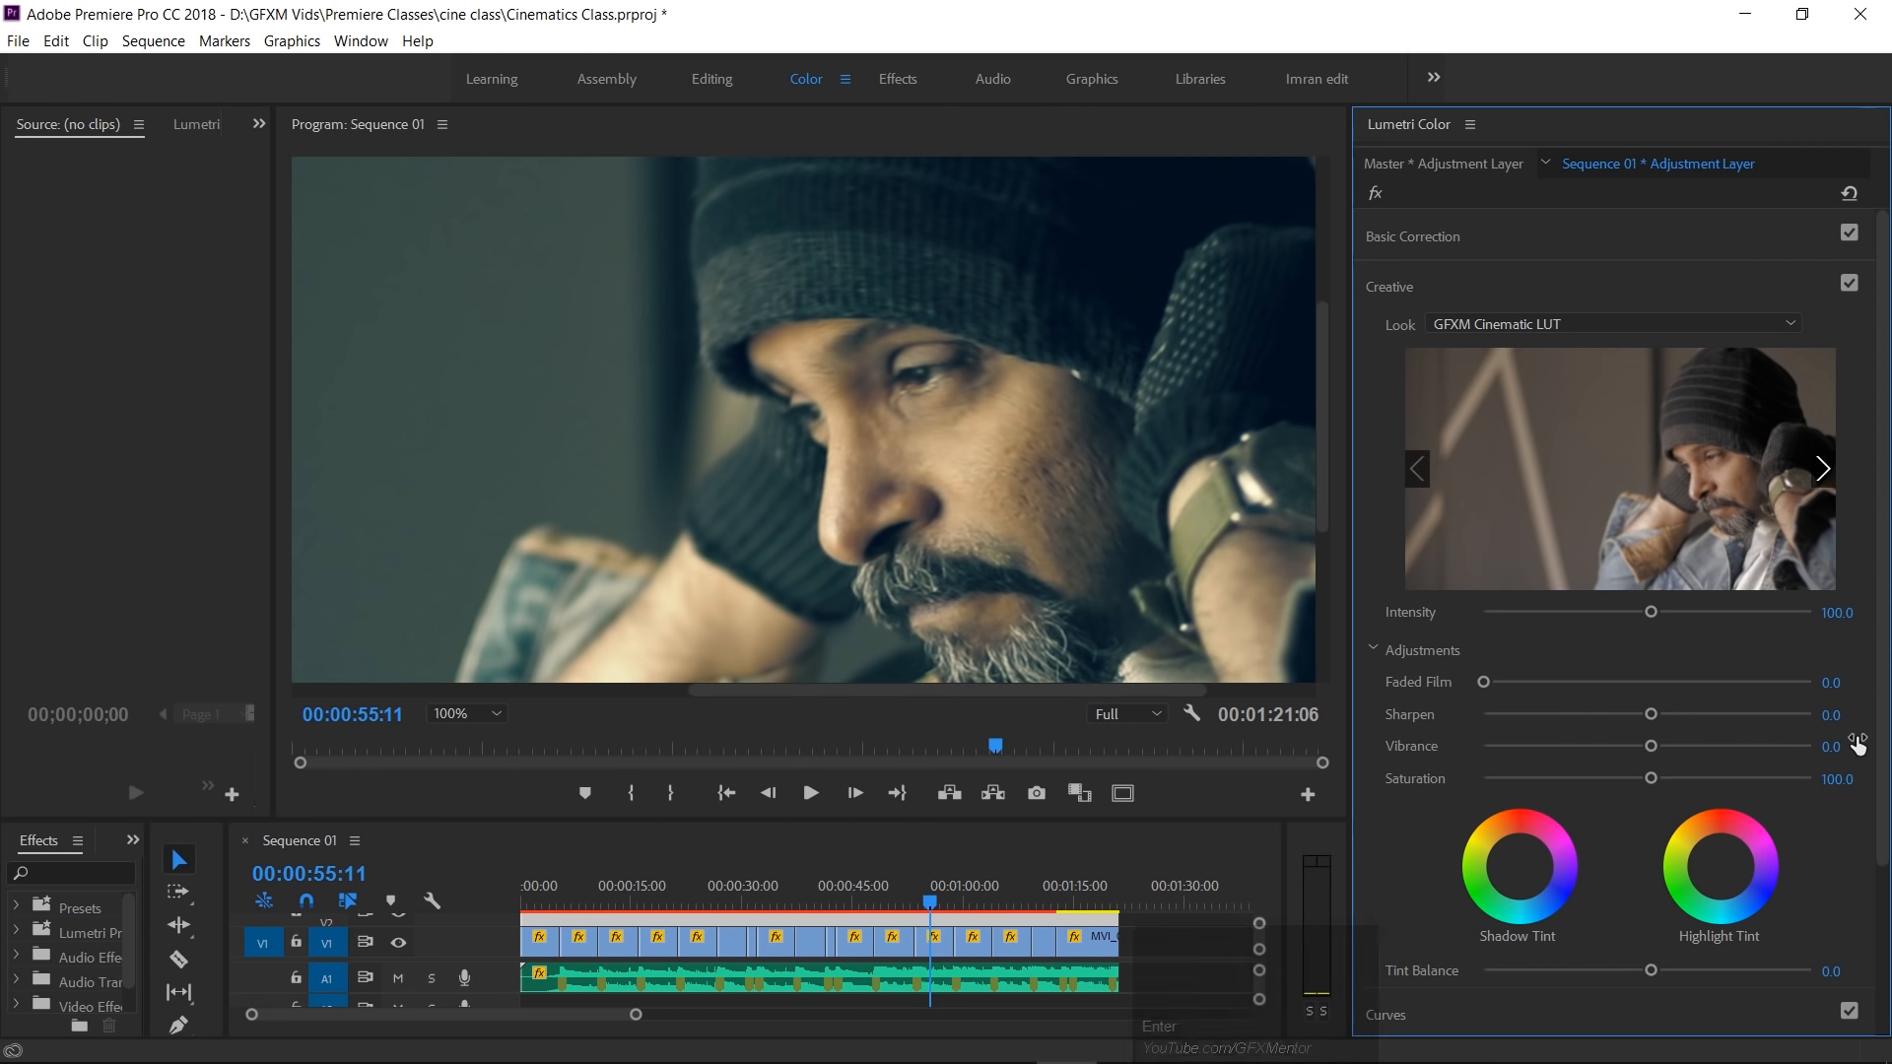
key(ctrl)
key(ctrl+z)
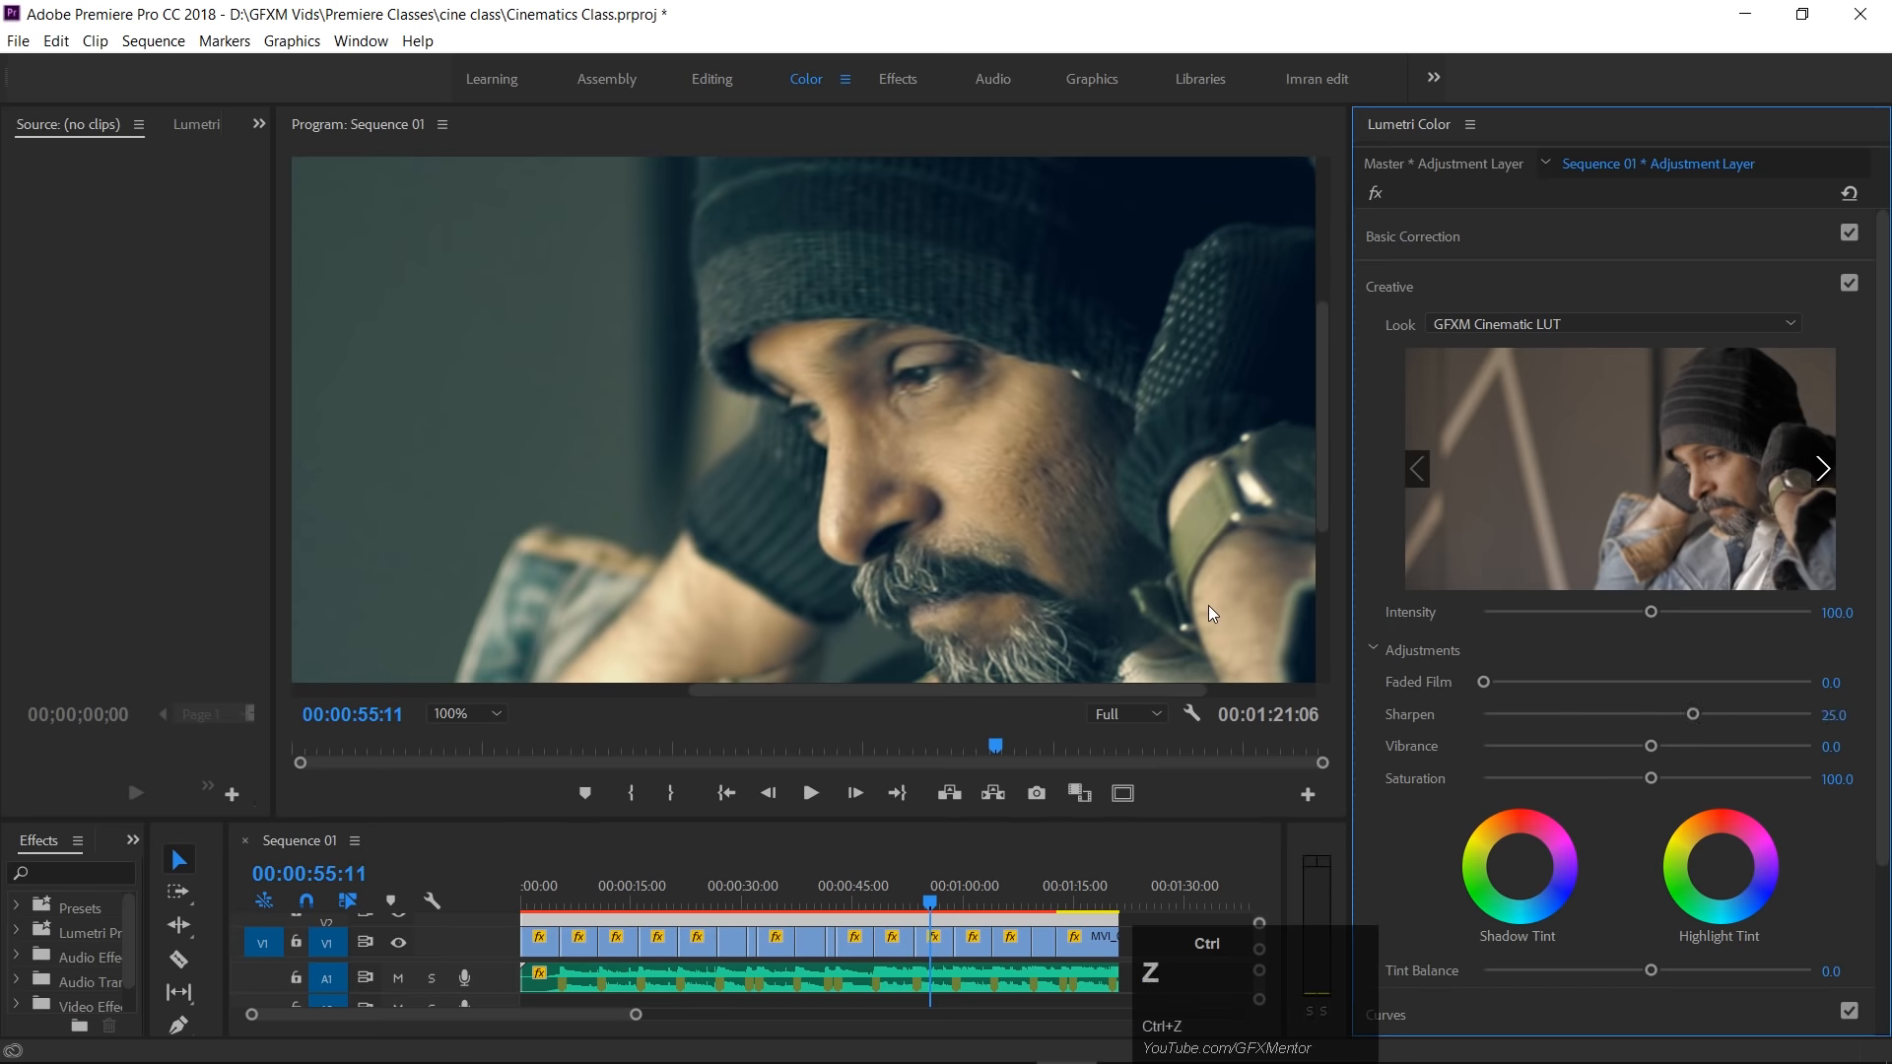
Try Sharpen at 100, settle it at about 34.8, and return the program preview to Fit.
drag(1694, 715, 1813, 716)
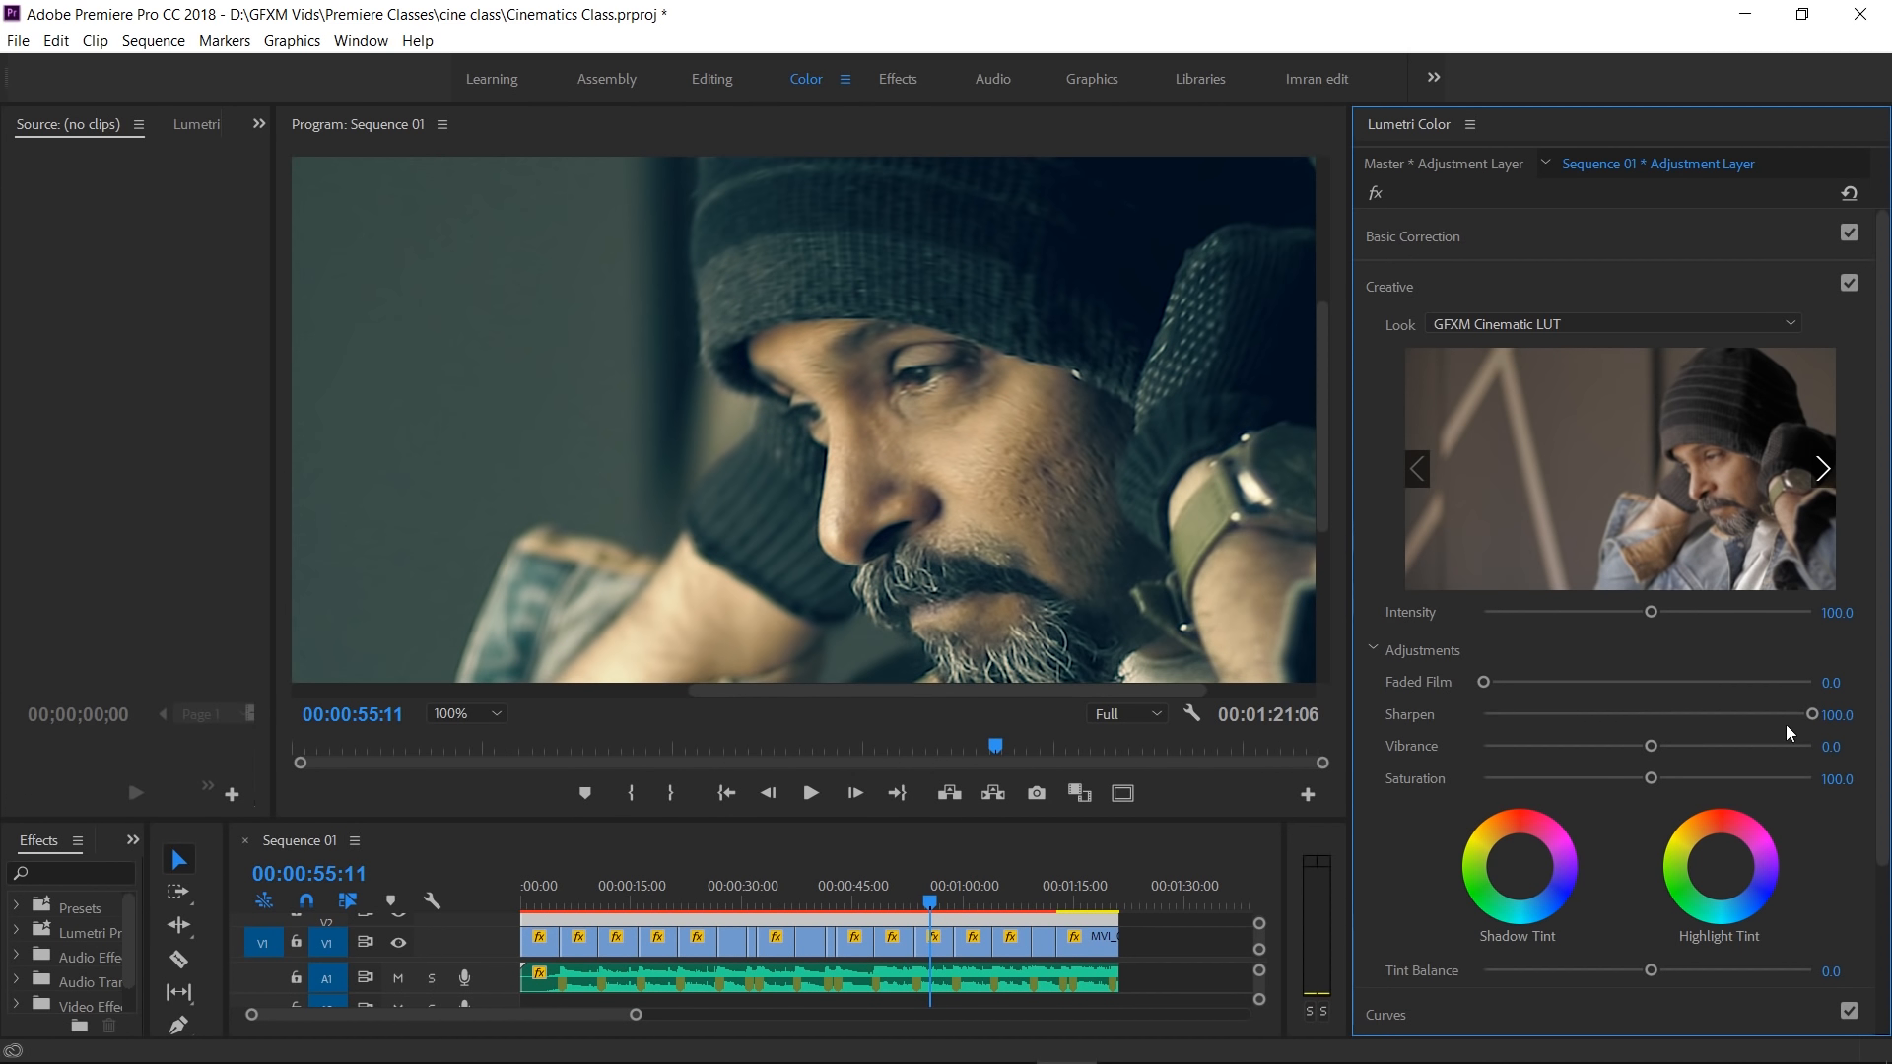
drag(1814, 716, 1707, 717)
click(501, 721)
click(493, 743)
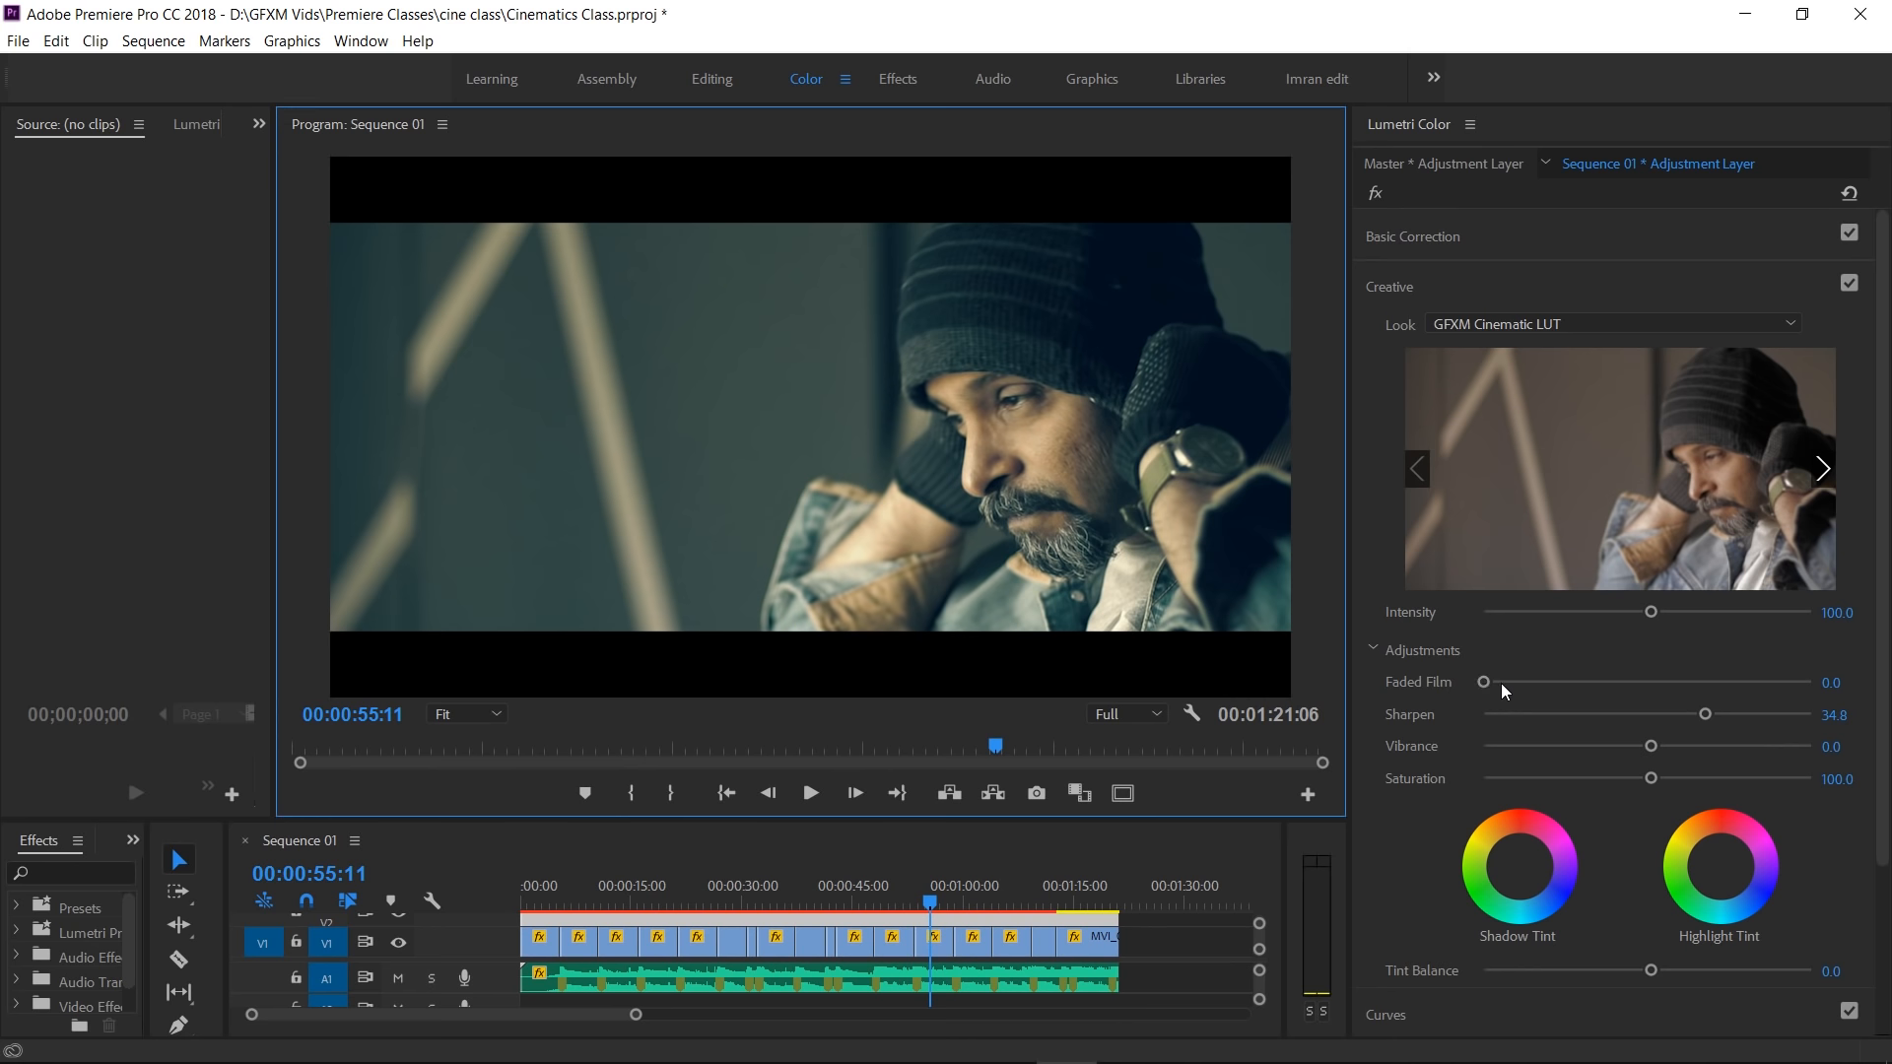
Raise Faded Film on the V2 adjustment layer to about 30.7.
drag(1484, 683, 1539, 684)
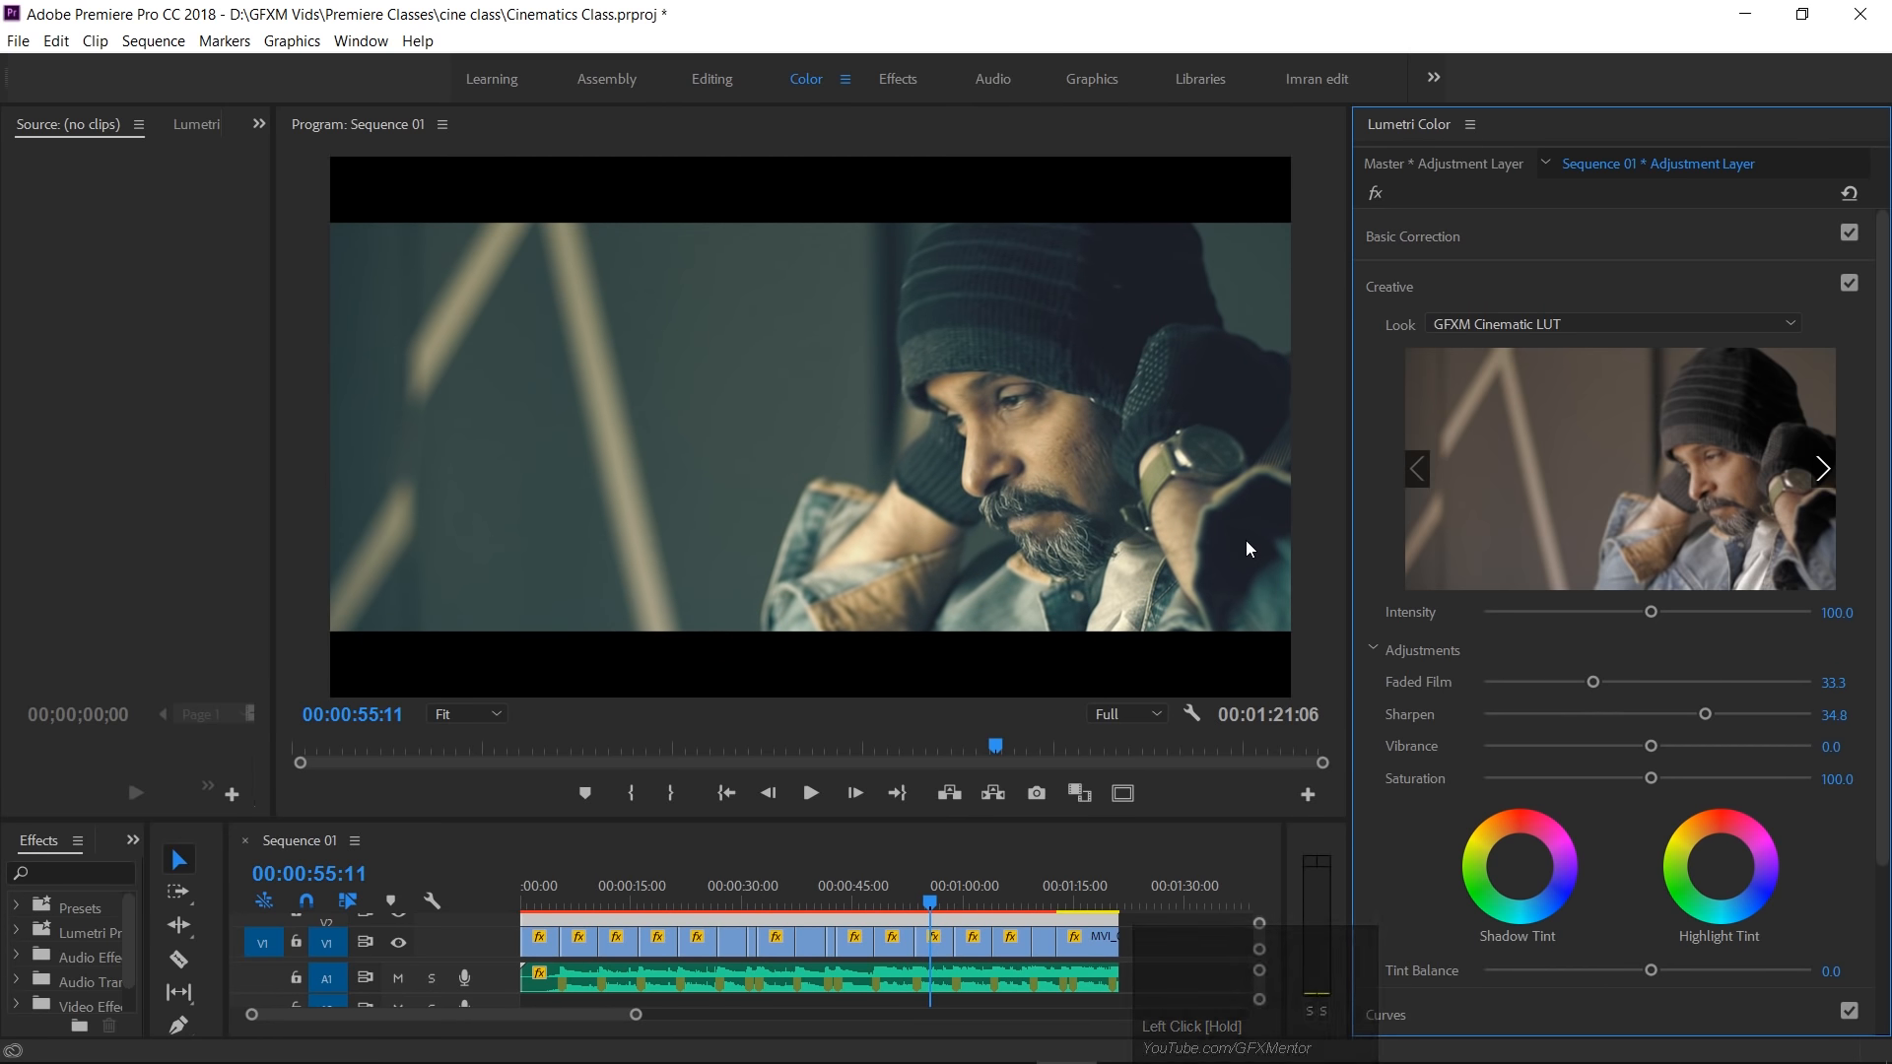
drag(1590, 680, 1550, 680)
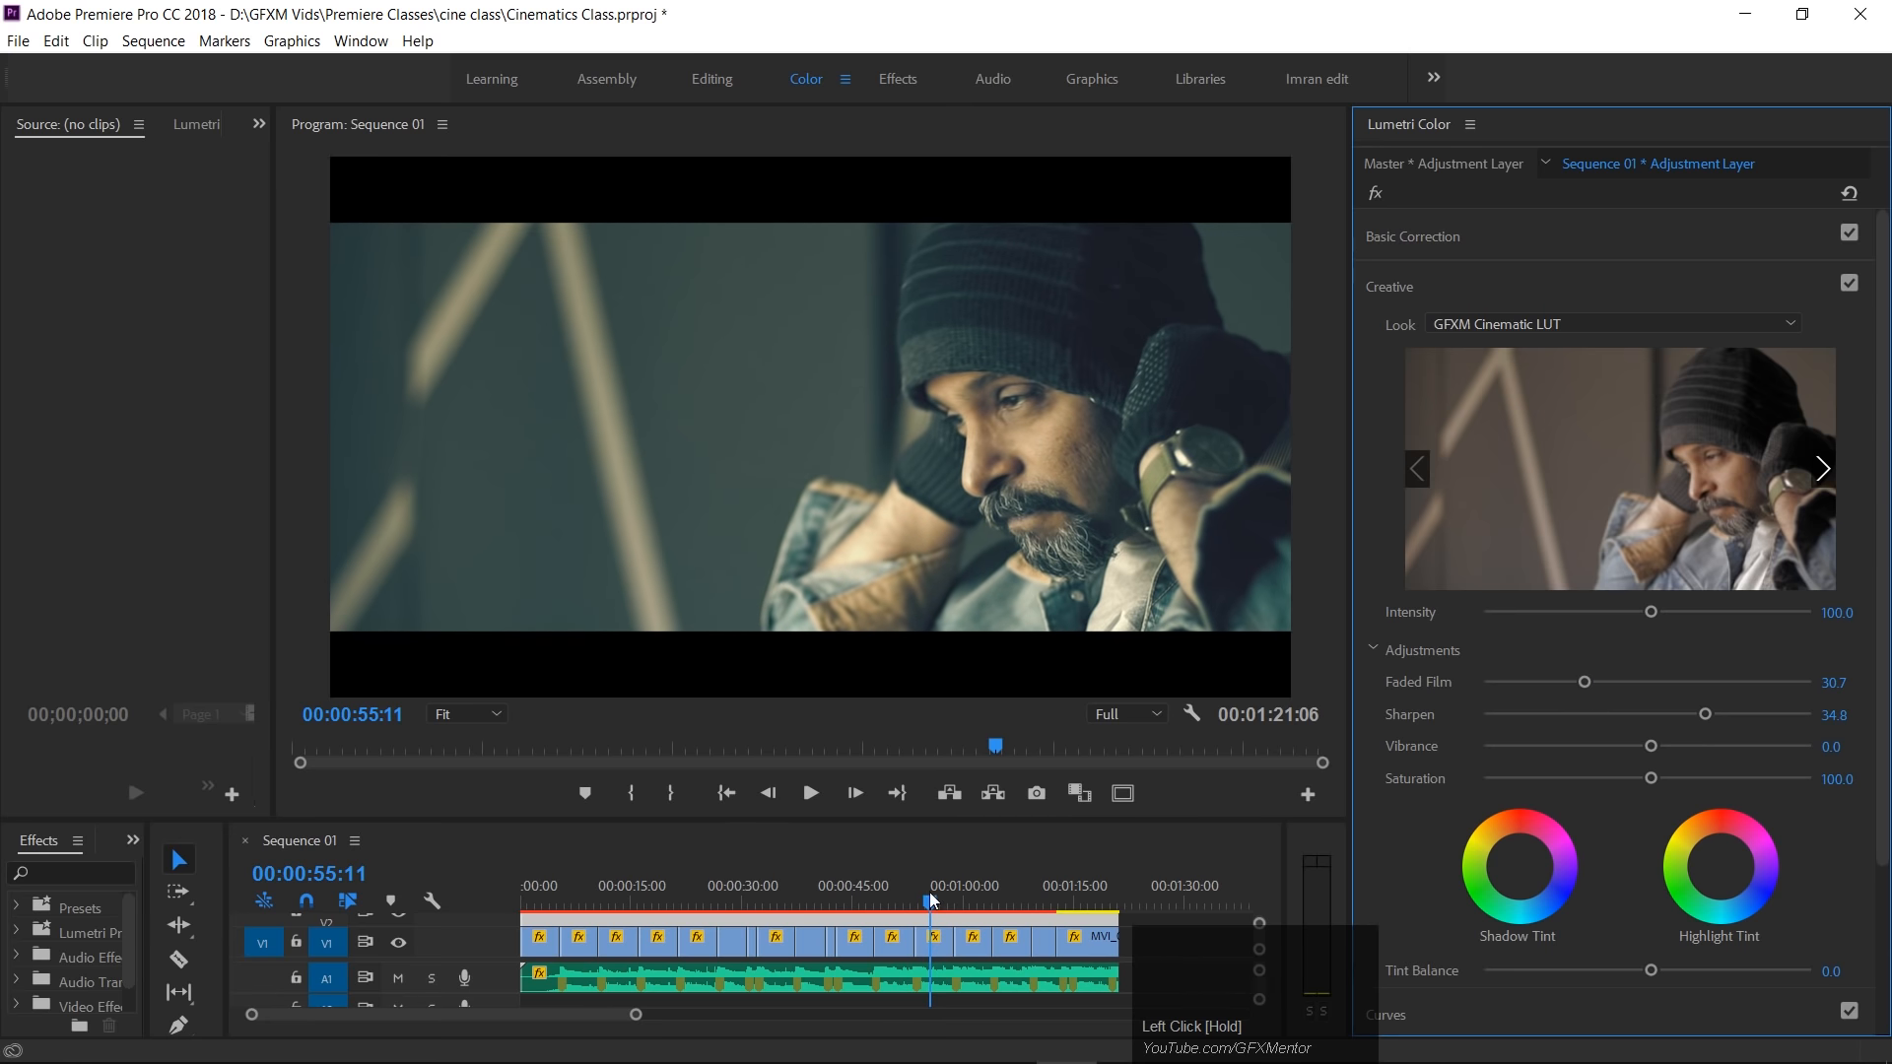
Enlarge the timeline area, move the playhead to 00:01:04:03, and compare the shot with V2 track output off and on.
drag(845, 819, 845, 695)
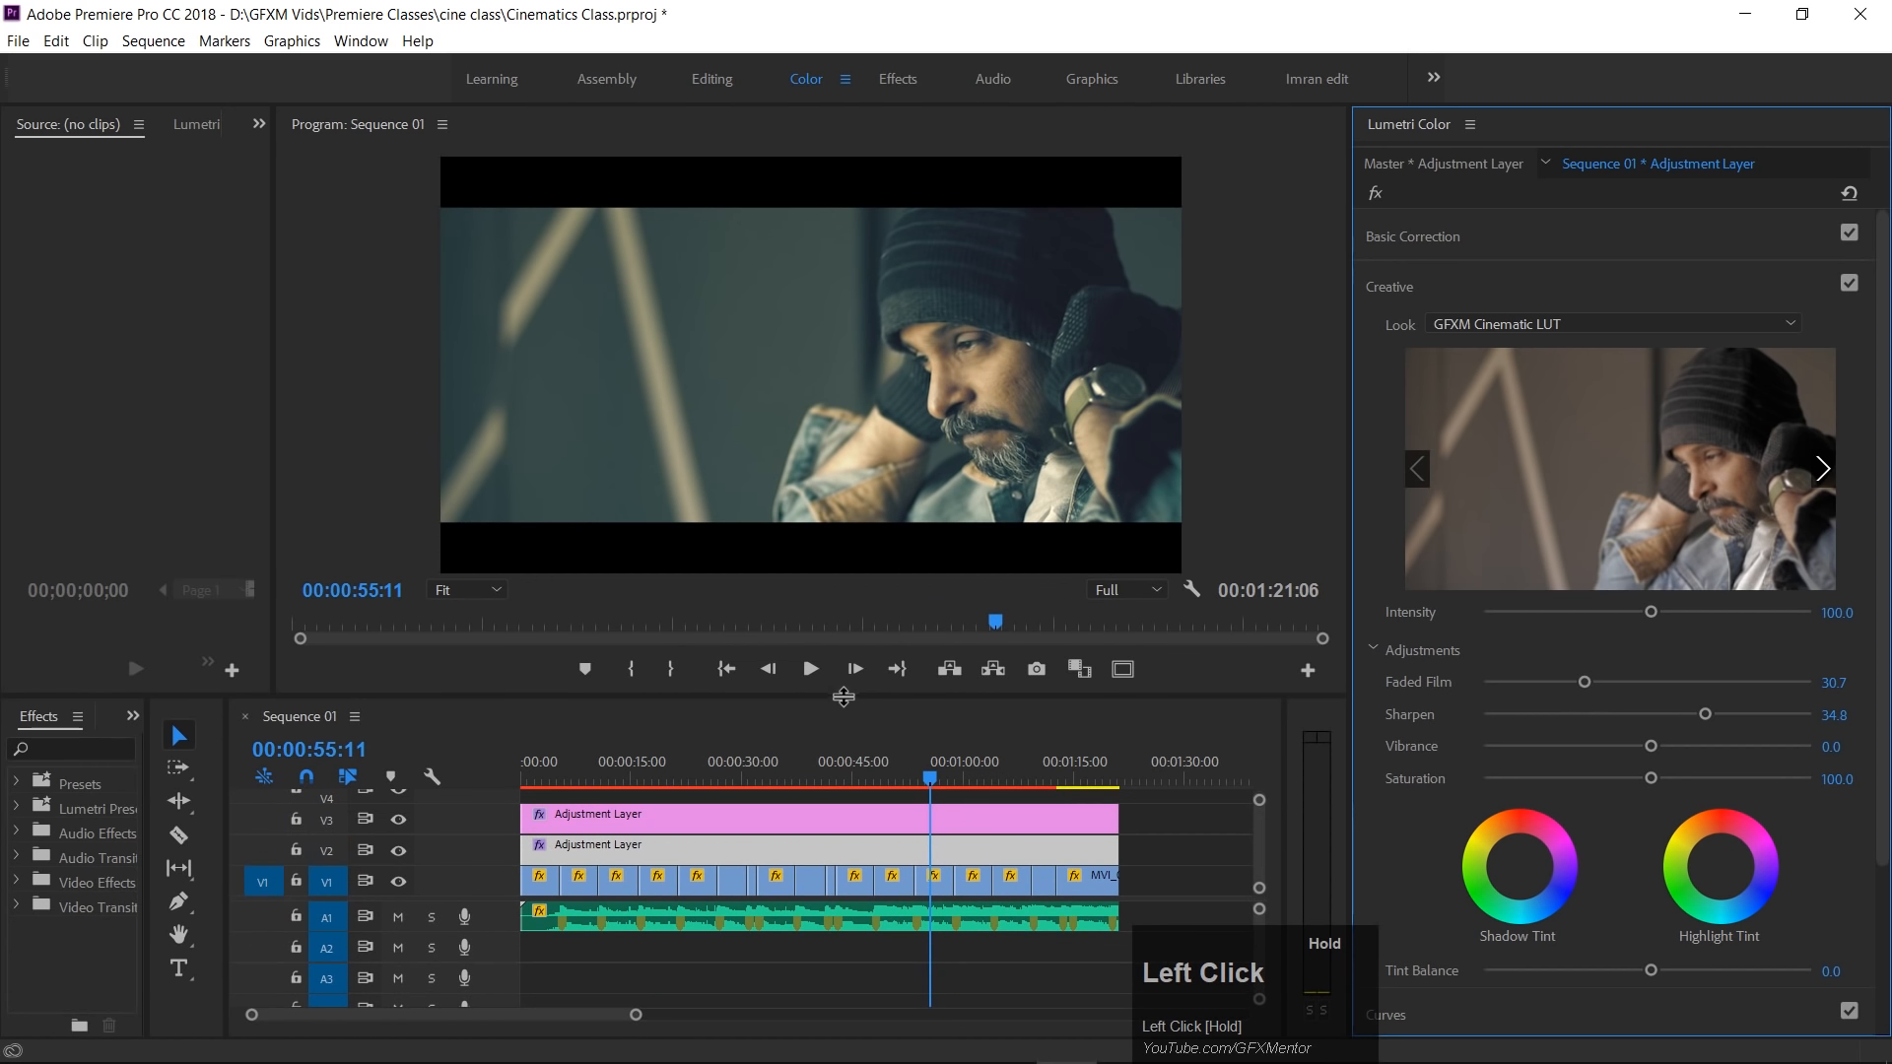
click(952, 781)
drag(952, 781, 998, 783)
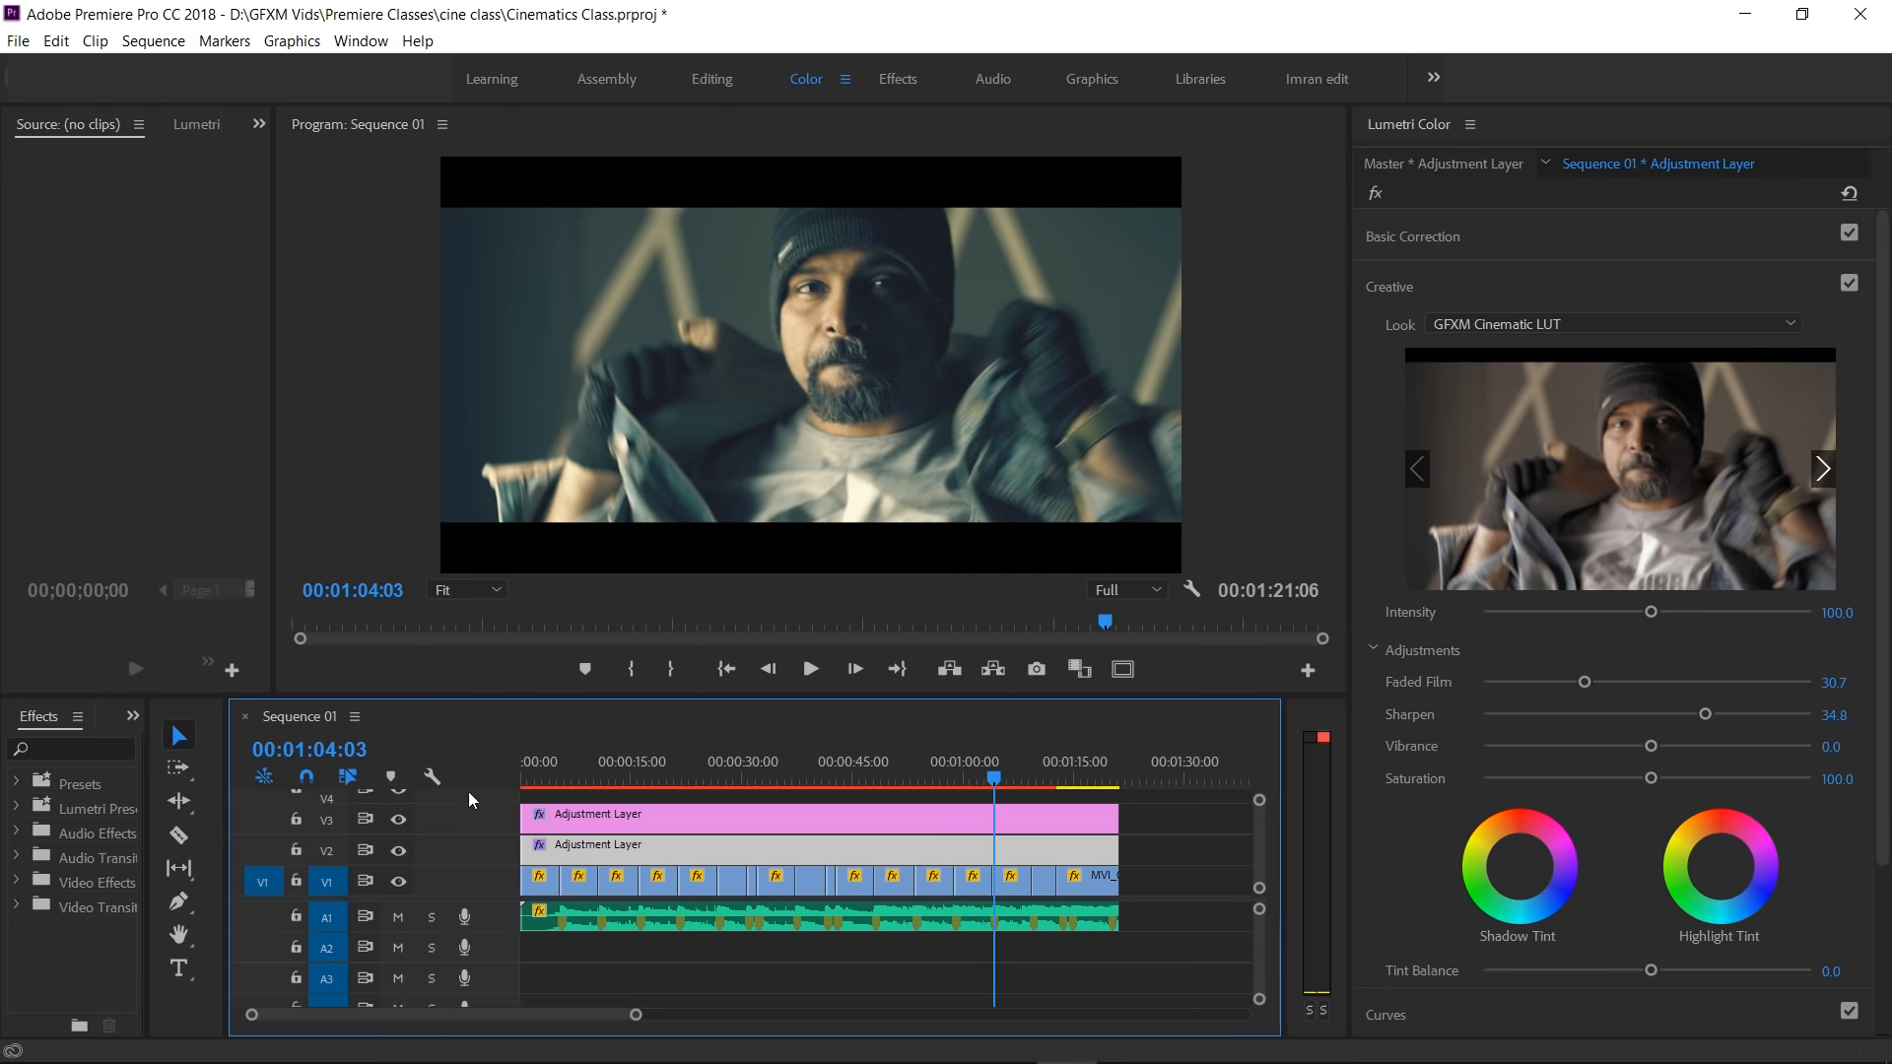
drag(502, 696, 502, 648)
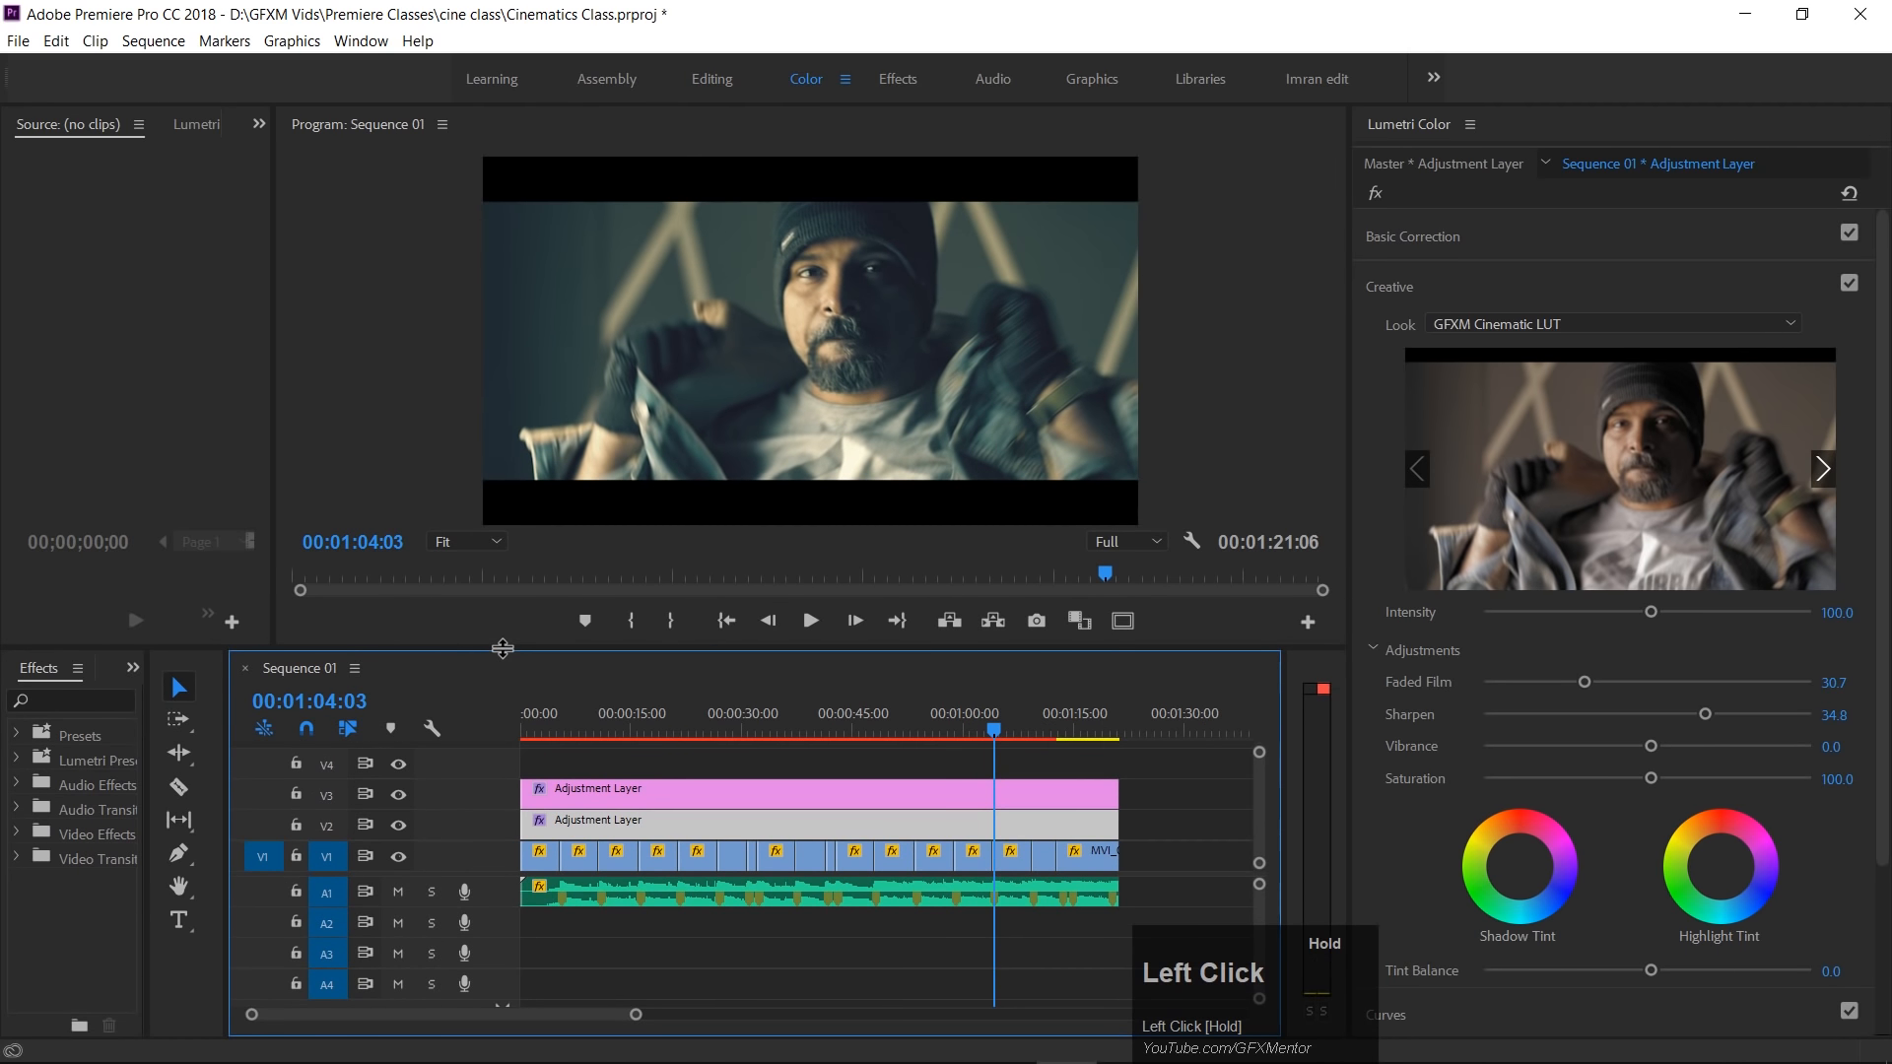
click(399, 828)
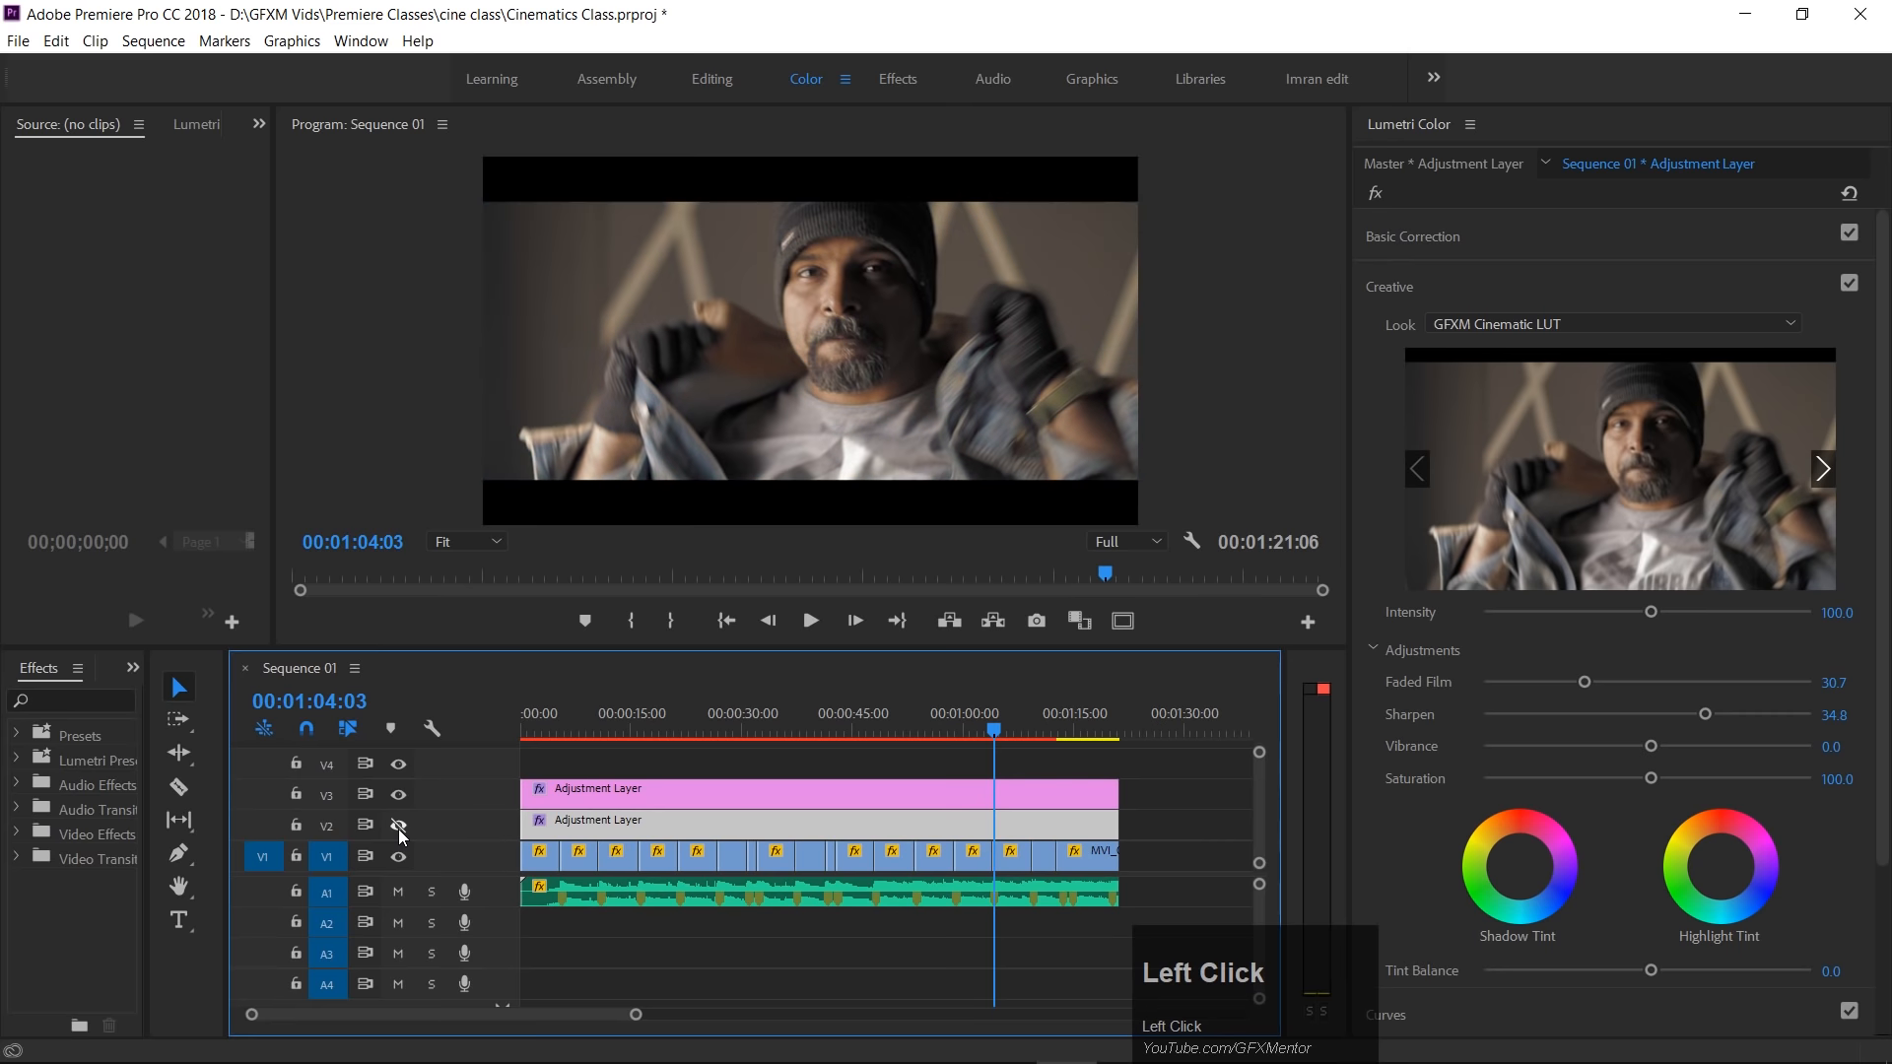
click(399, 828)
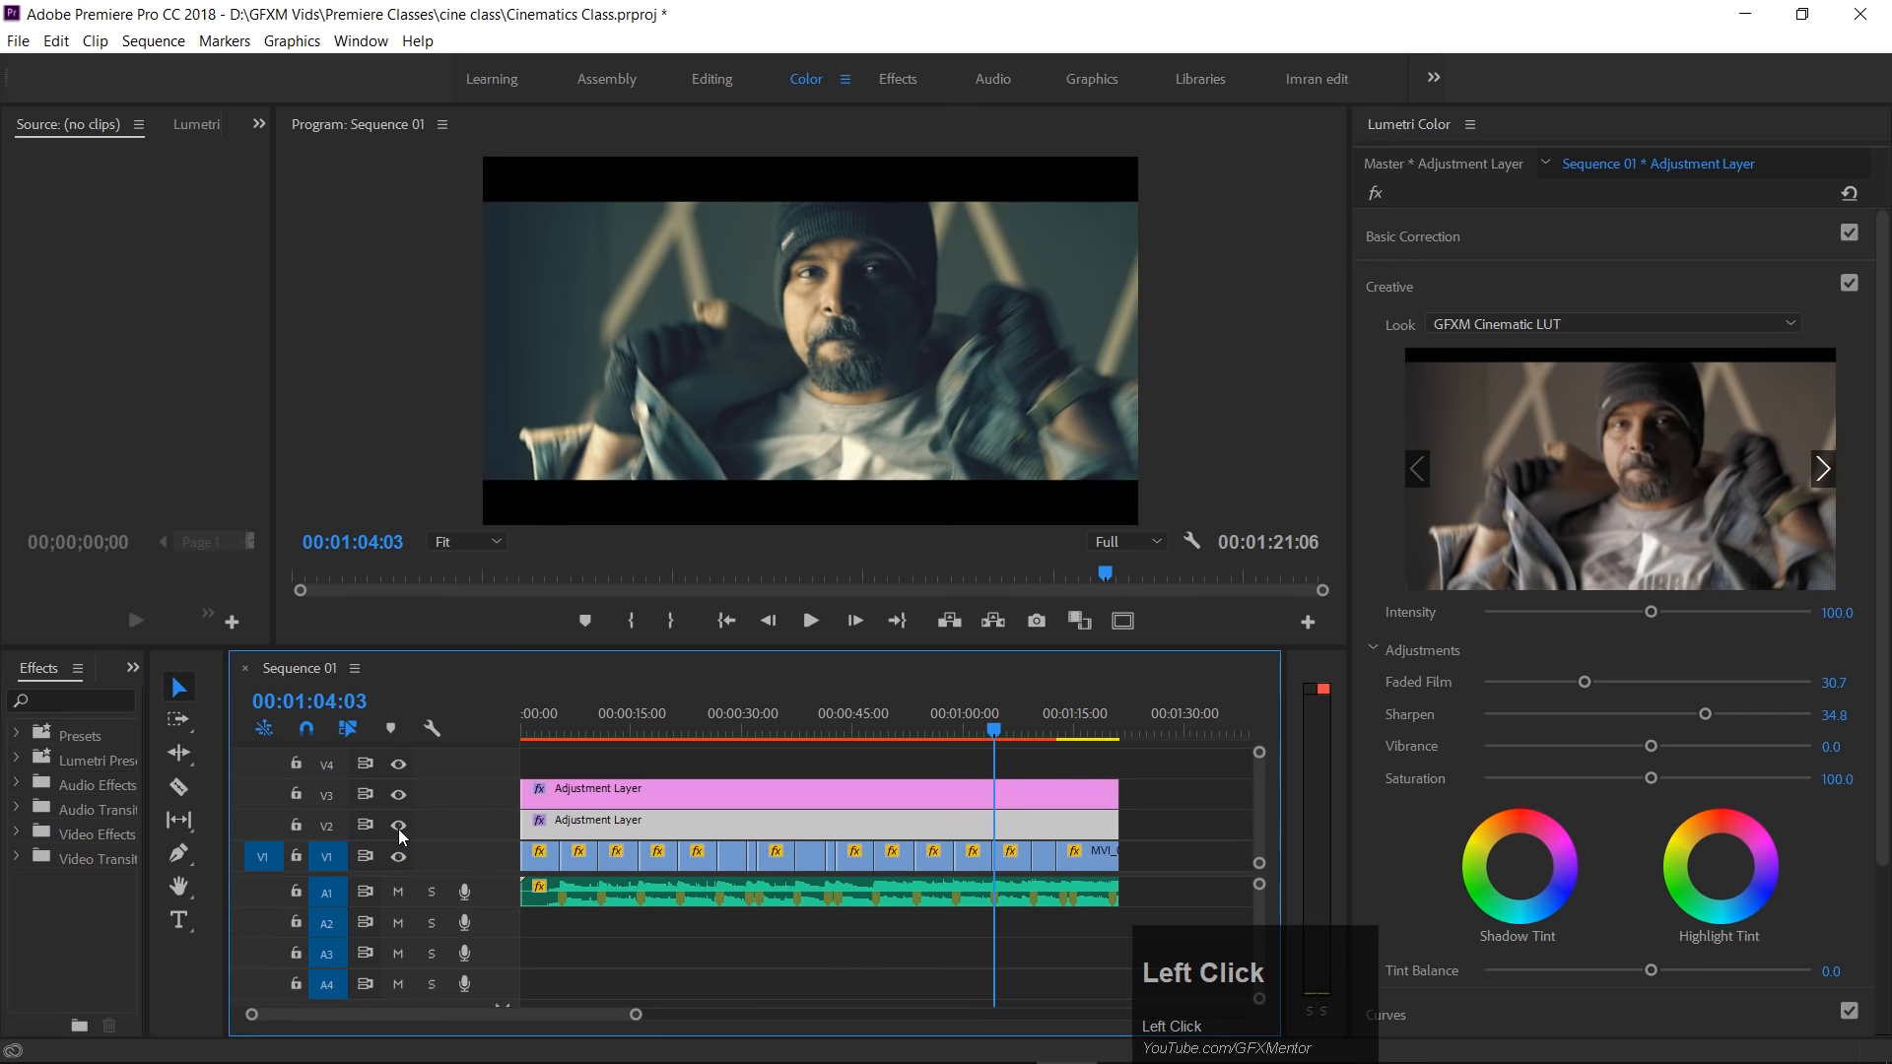
Lock track V3 and select the V2 adjustment layer for direct manipulation in the program preview.
double_click(818, 831)
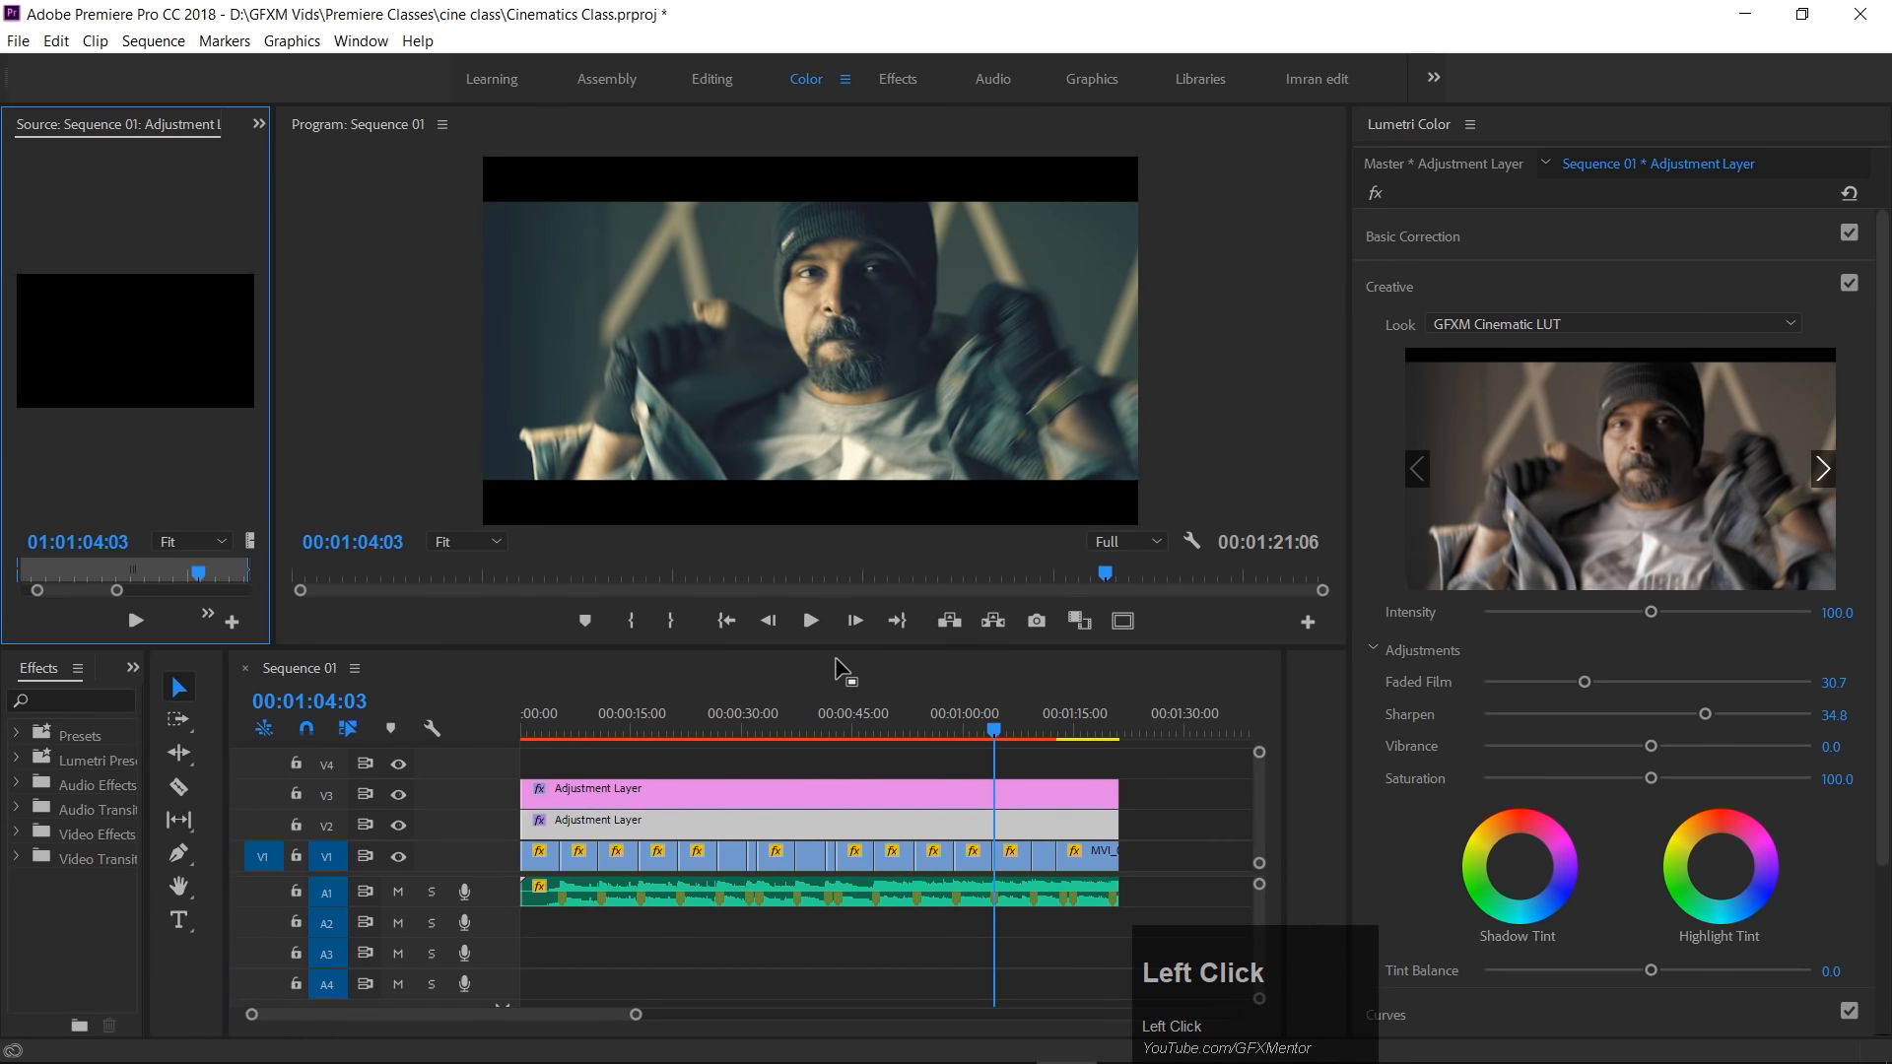
click(836, 341)
click(839, 345)
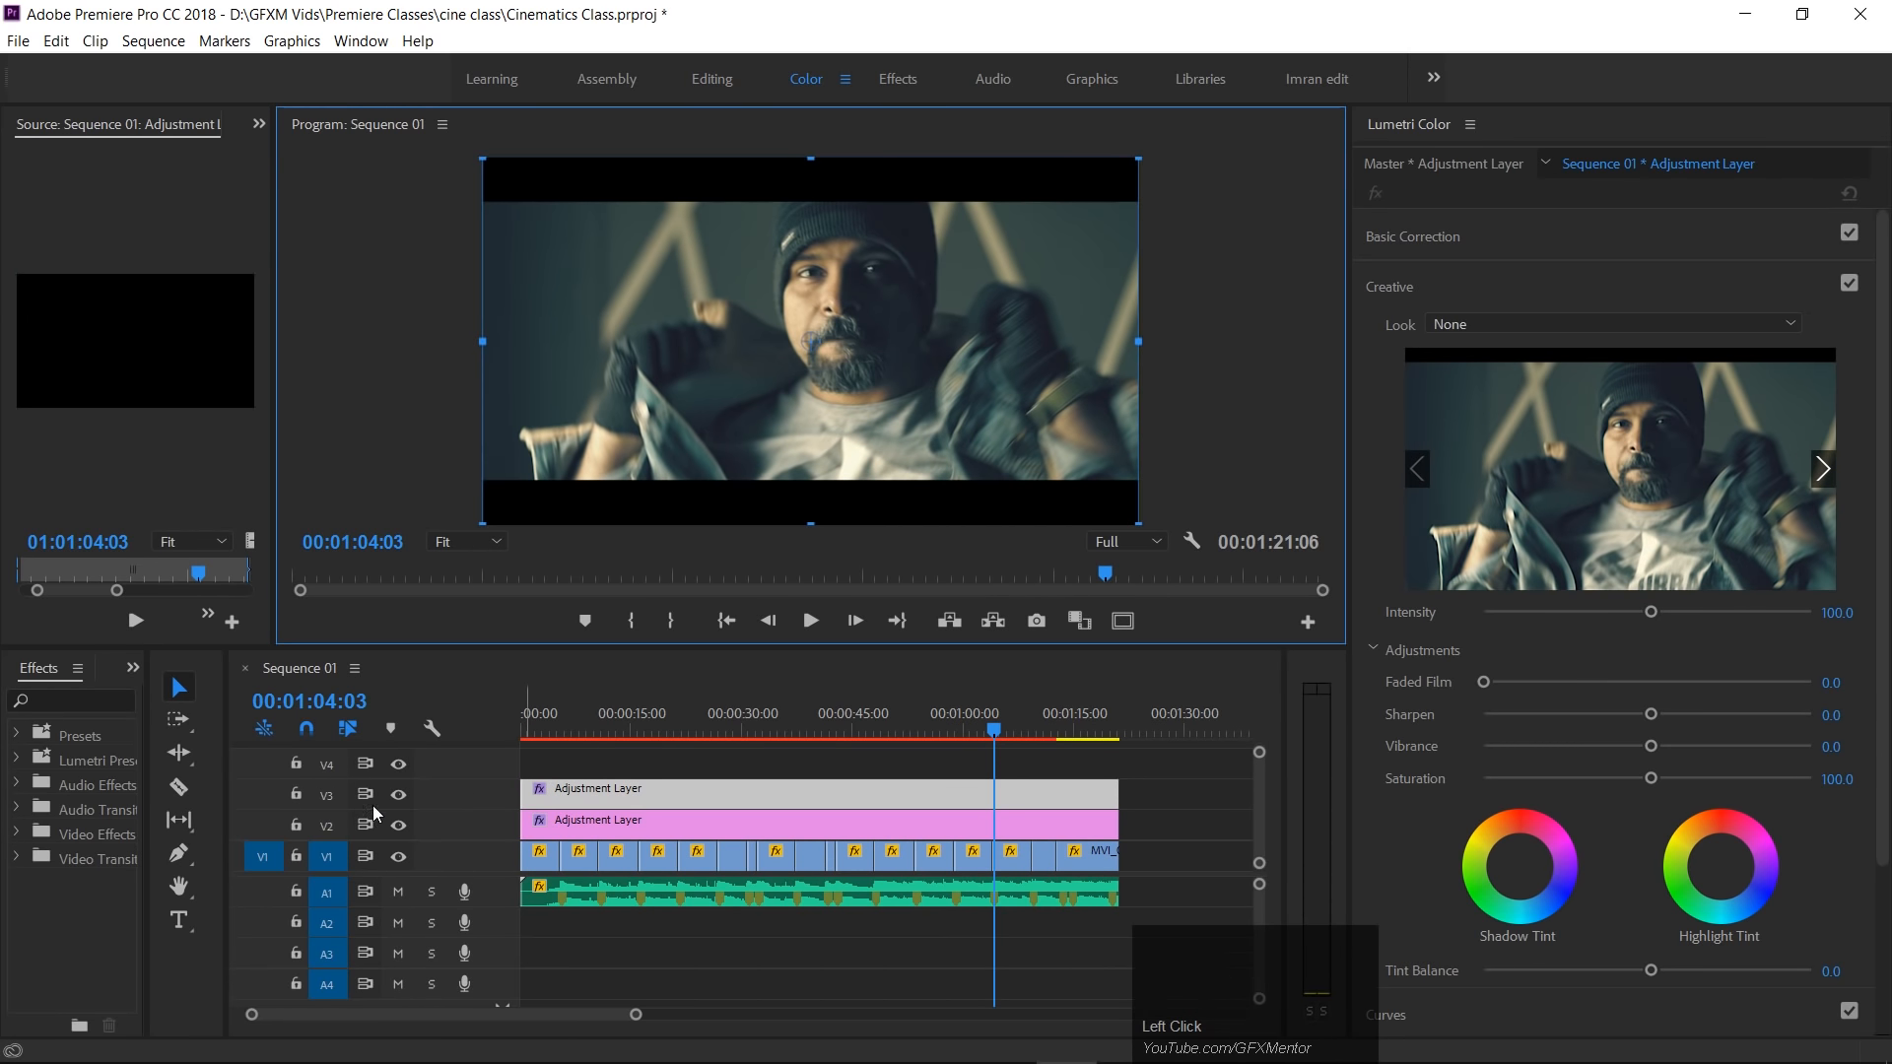
click(296, 794)
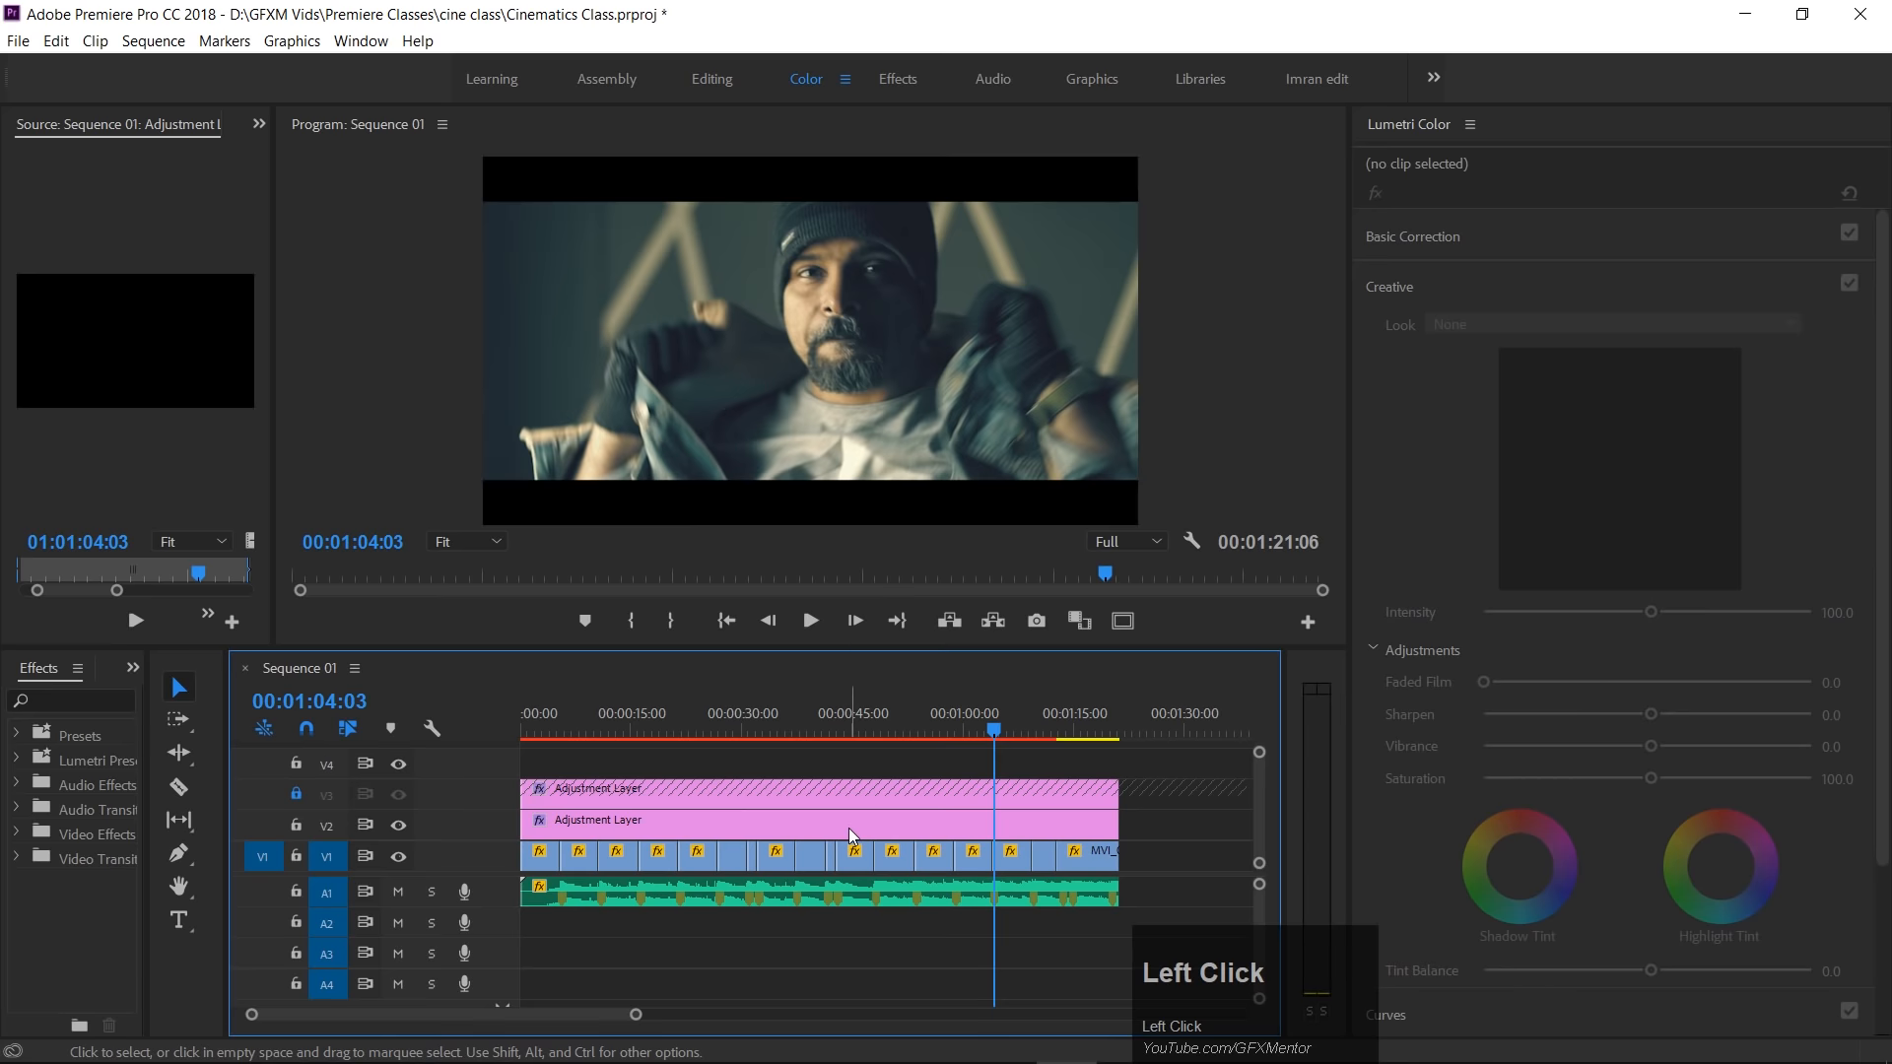
click(853, 824)
click(861, 378)
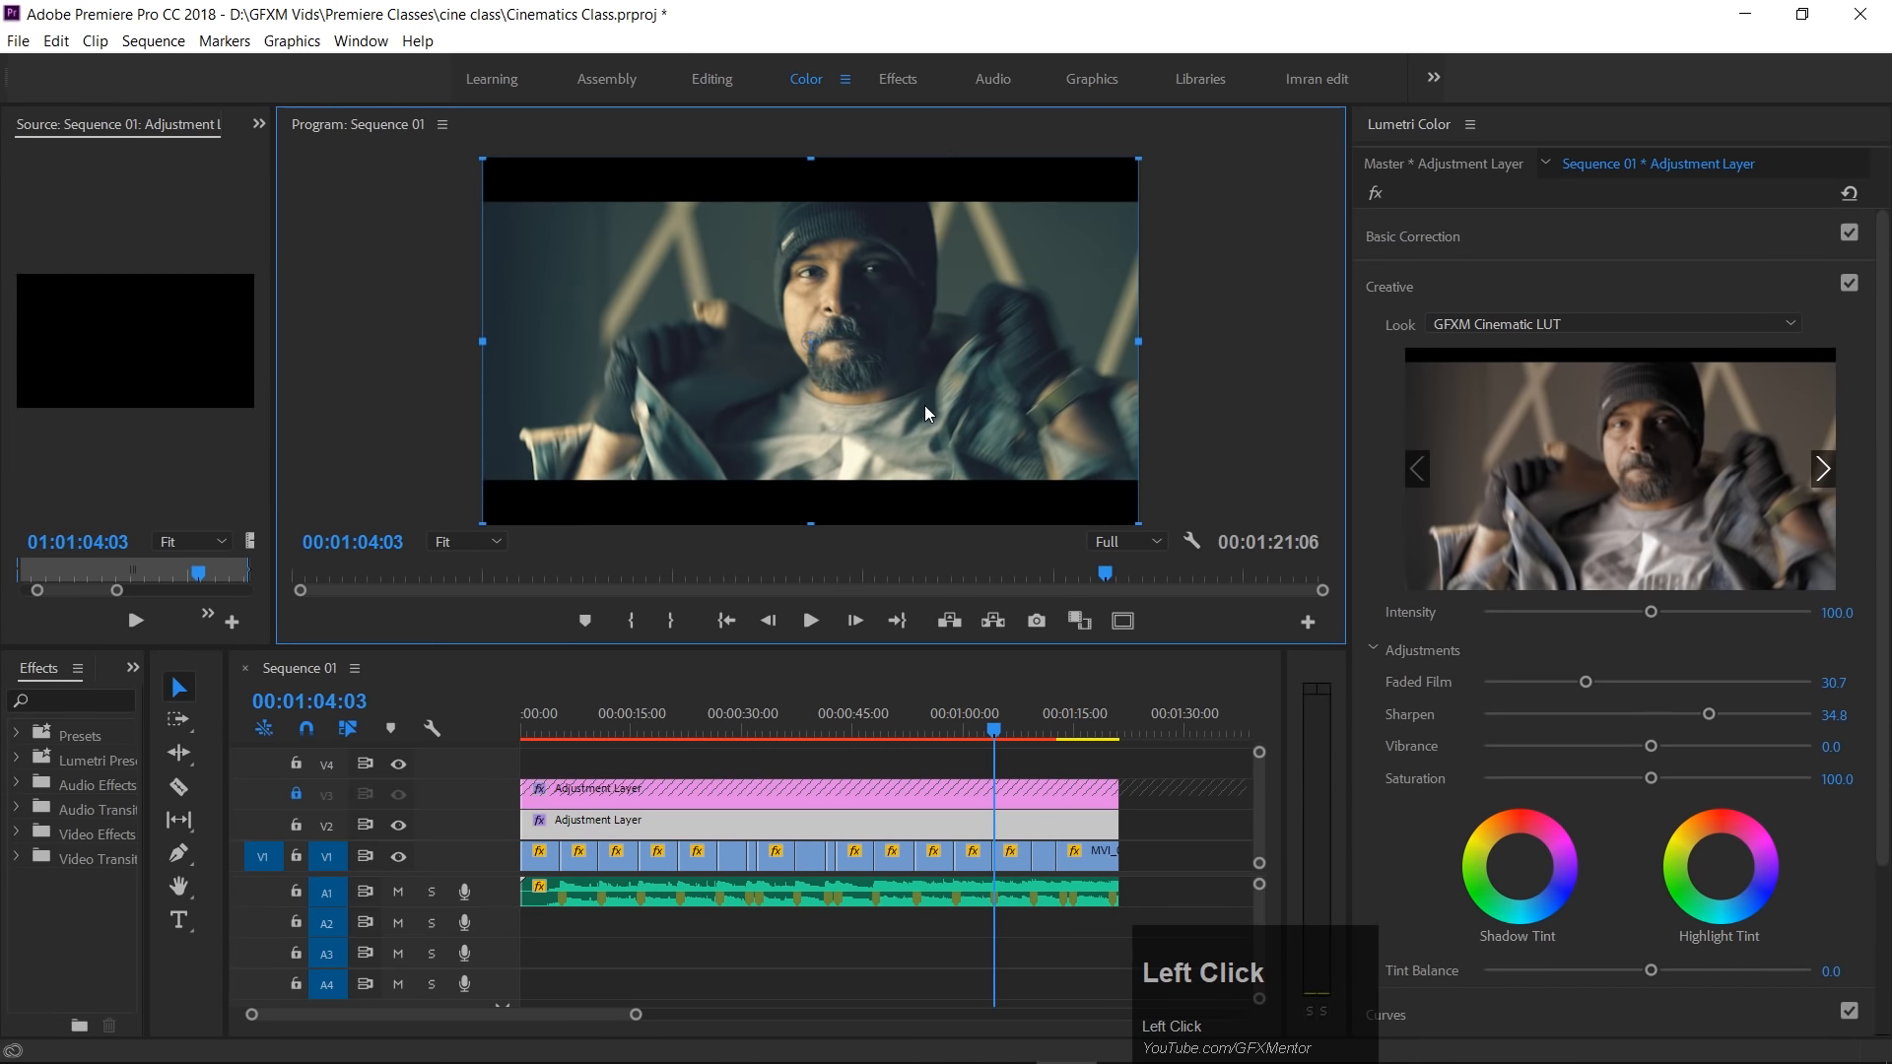
Shift the V2 adjustment layer about halfway down the frame and examine the graded and ungraded split at 100% zoom.
drag(844, 394, 941, 394)
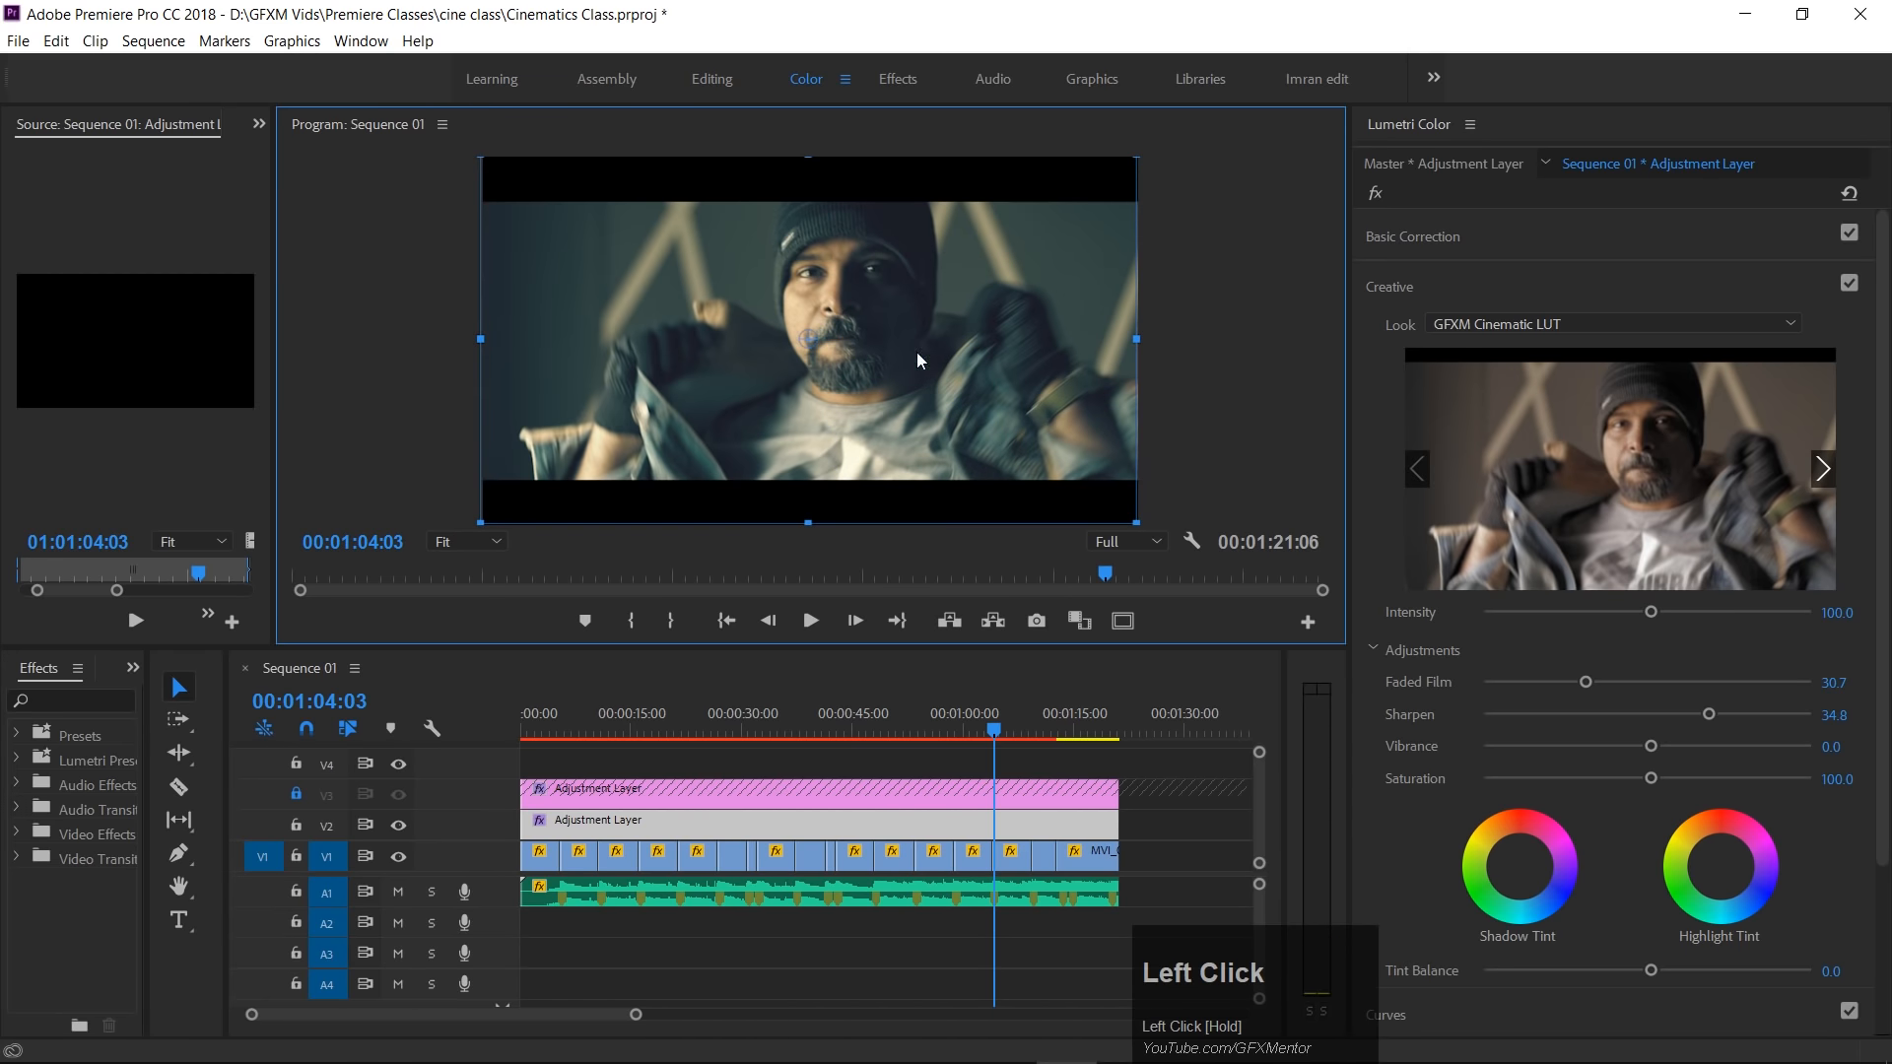
drag(923, 300, 924, 450)
click(1199, 246)
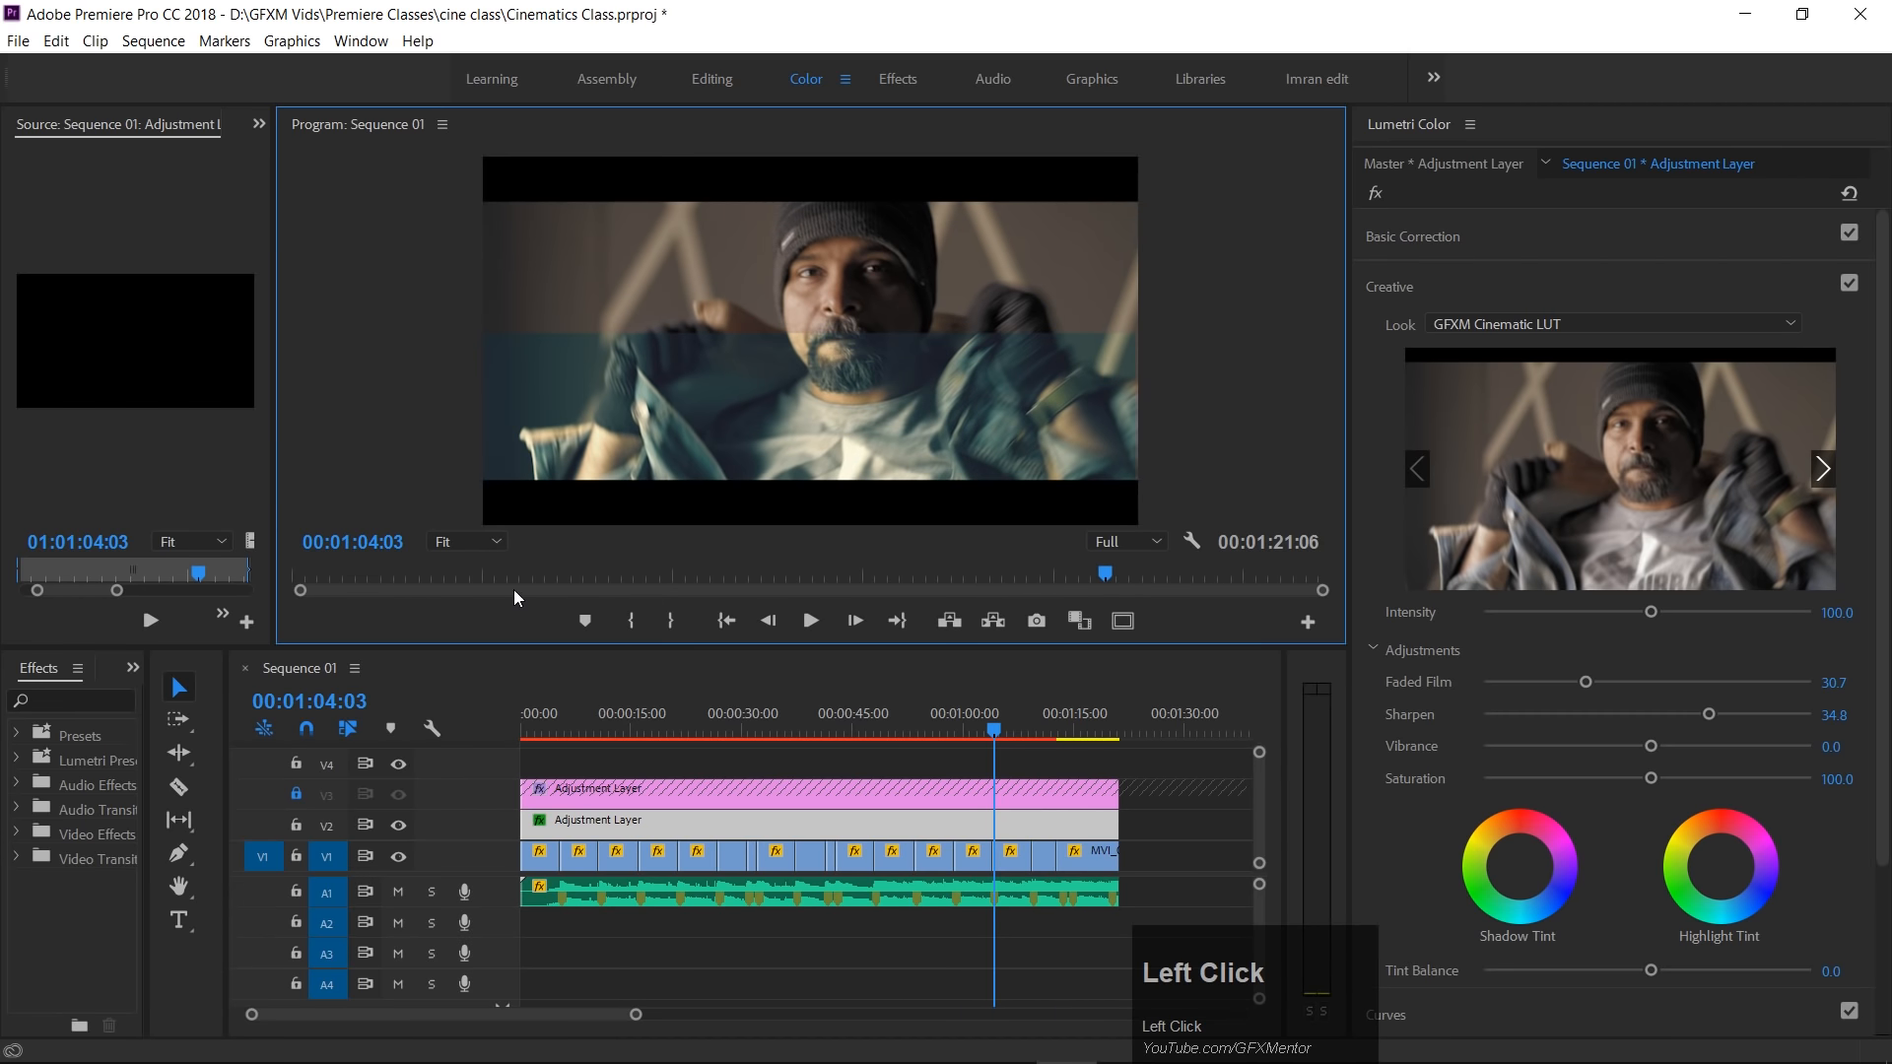
click(497, 543)
click(471, 707)
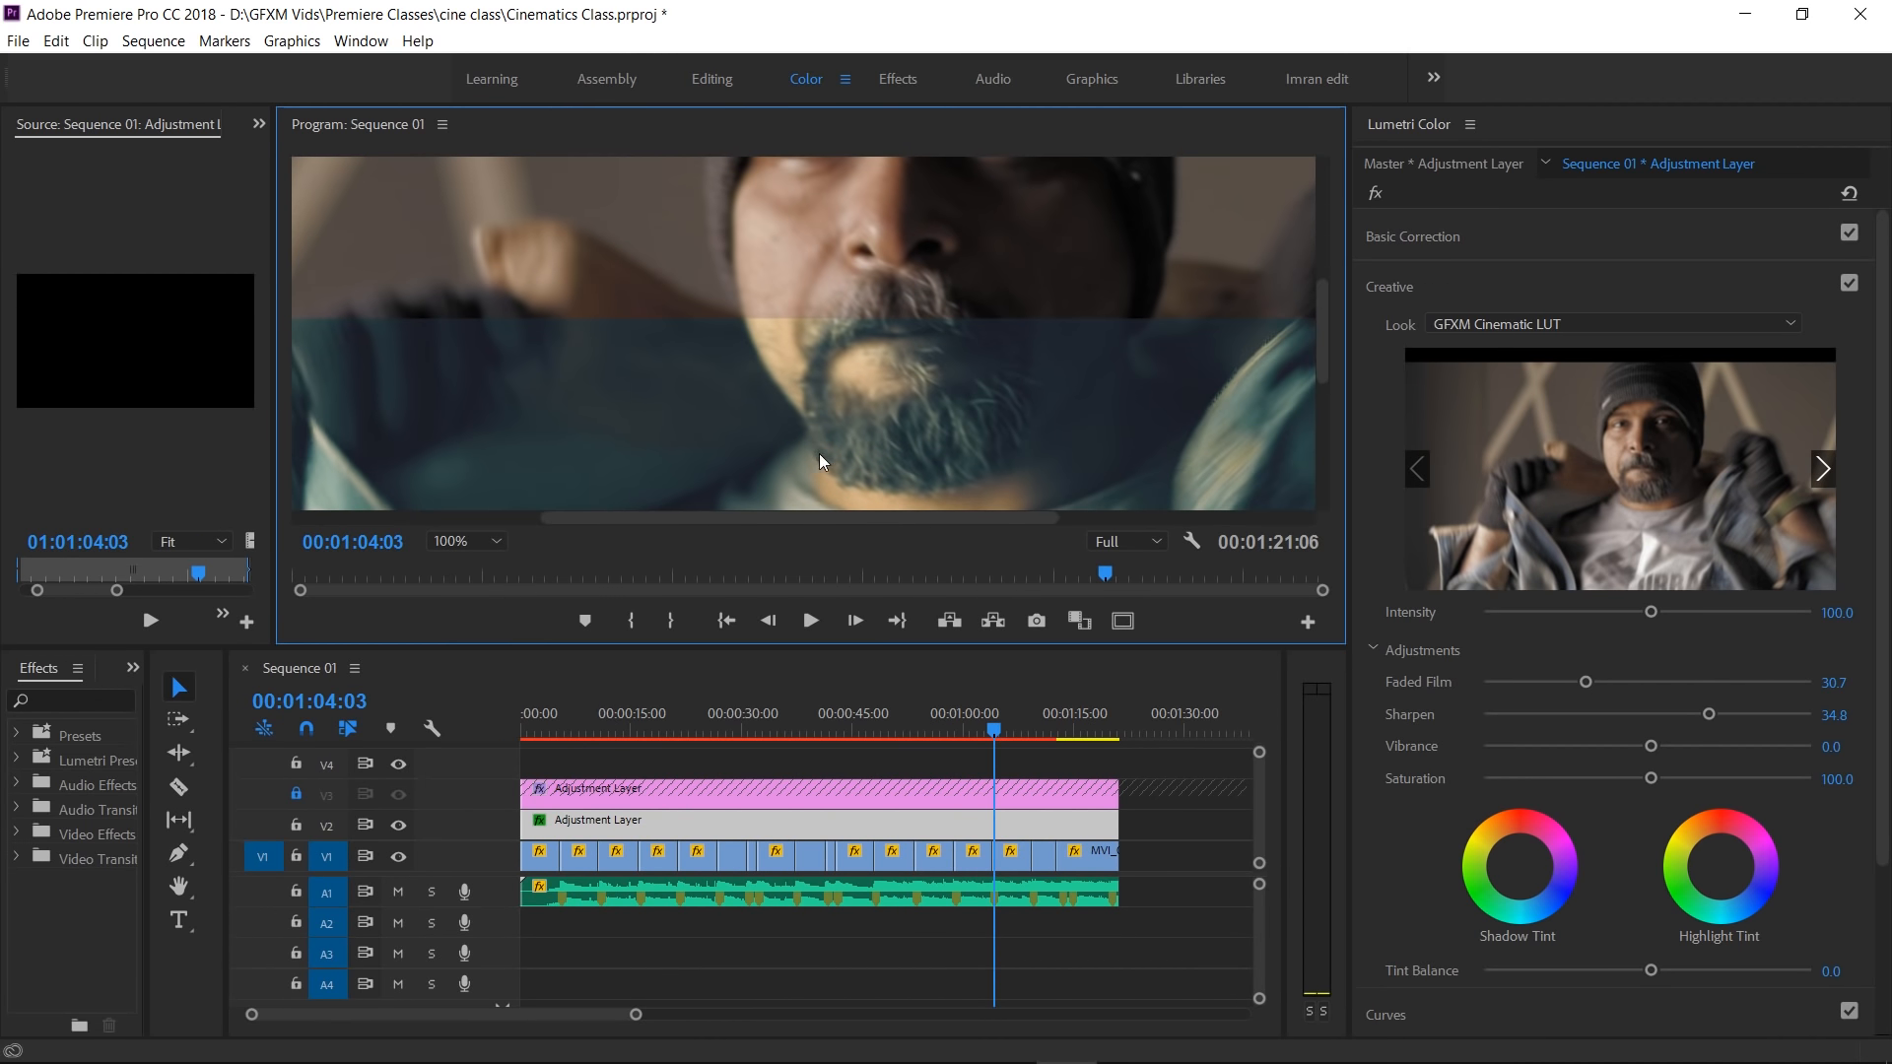
Undo the V2 adjustment layer's move and return the program preview to Fit.
key(ctrl+z)
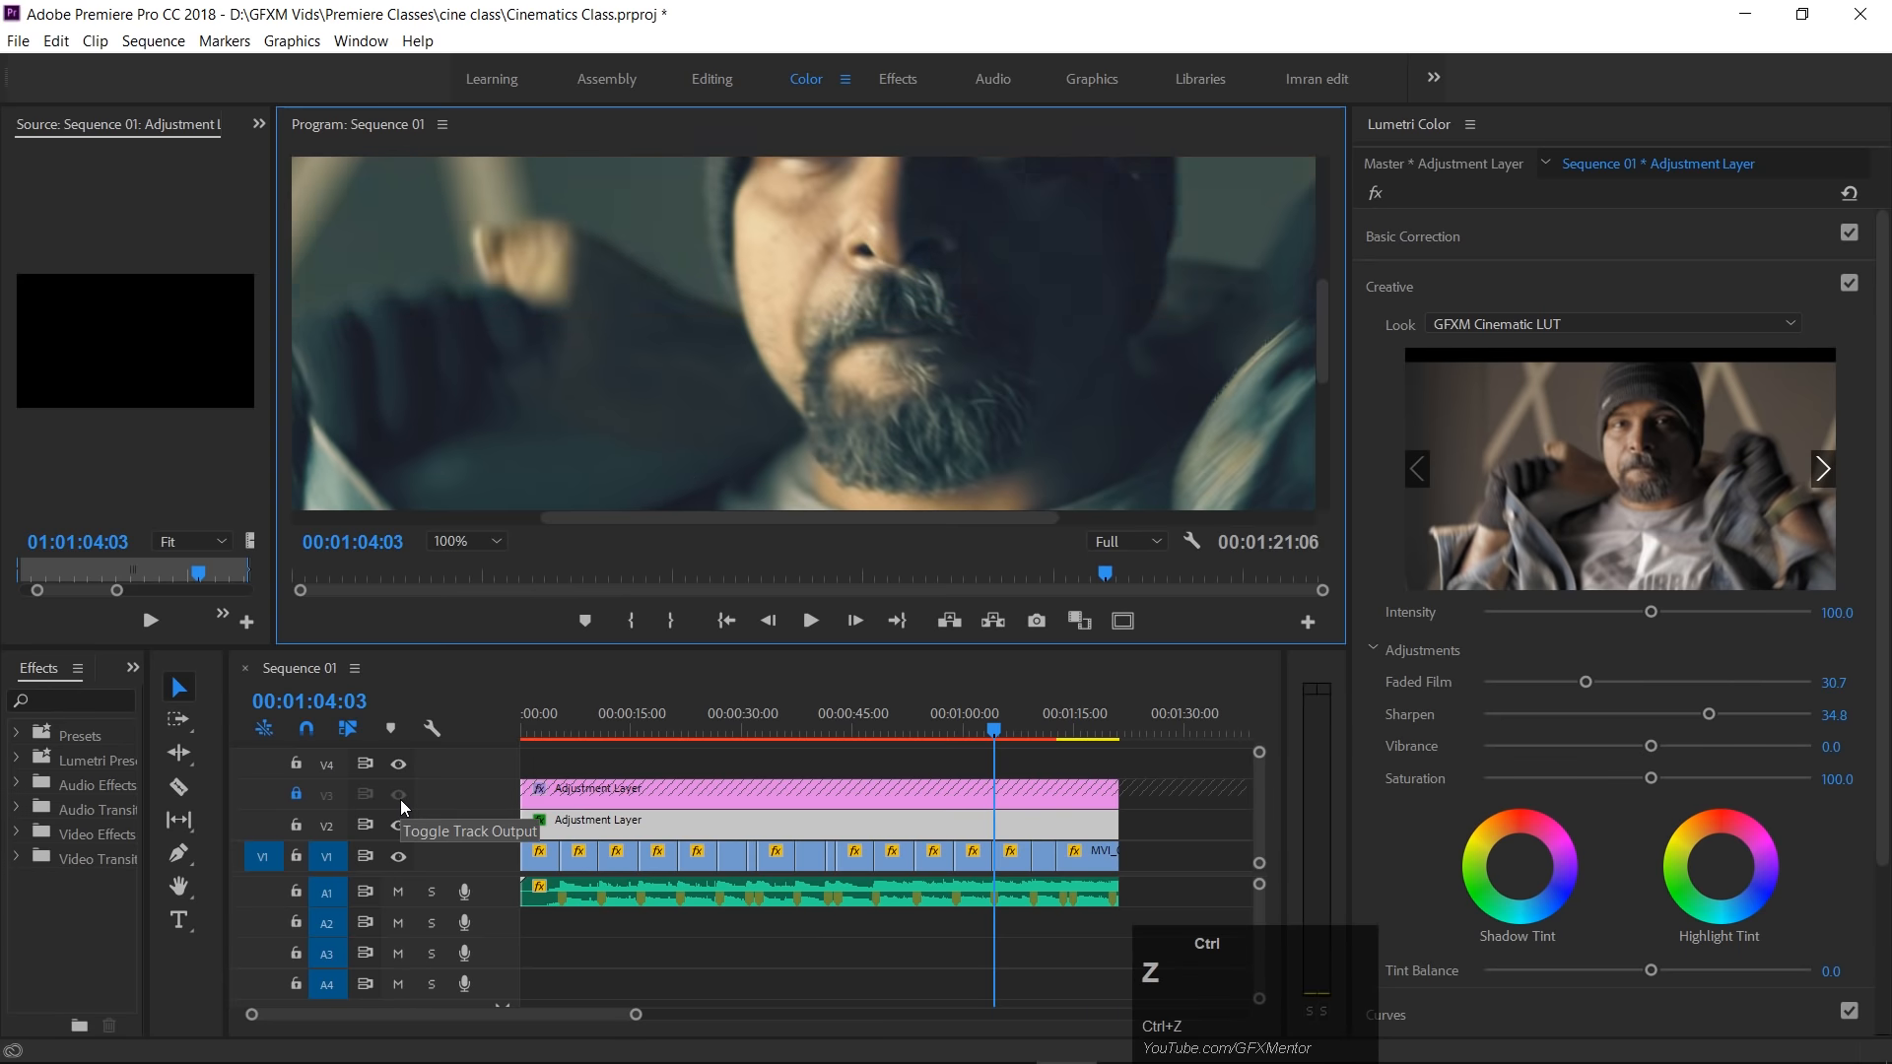
click(486, 541)
click(488, 570)
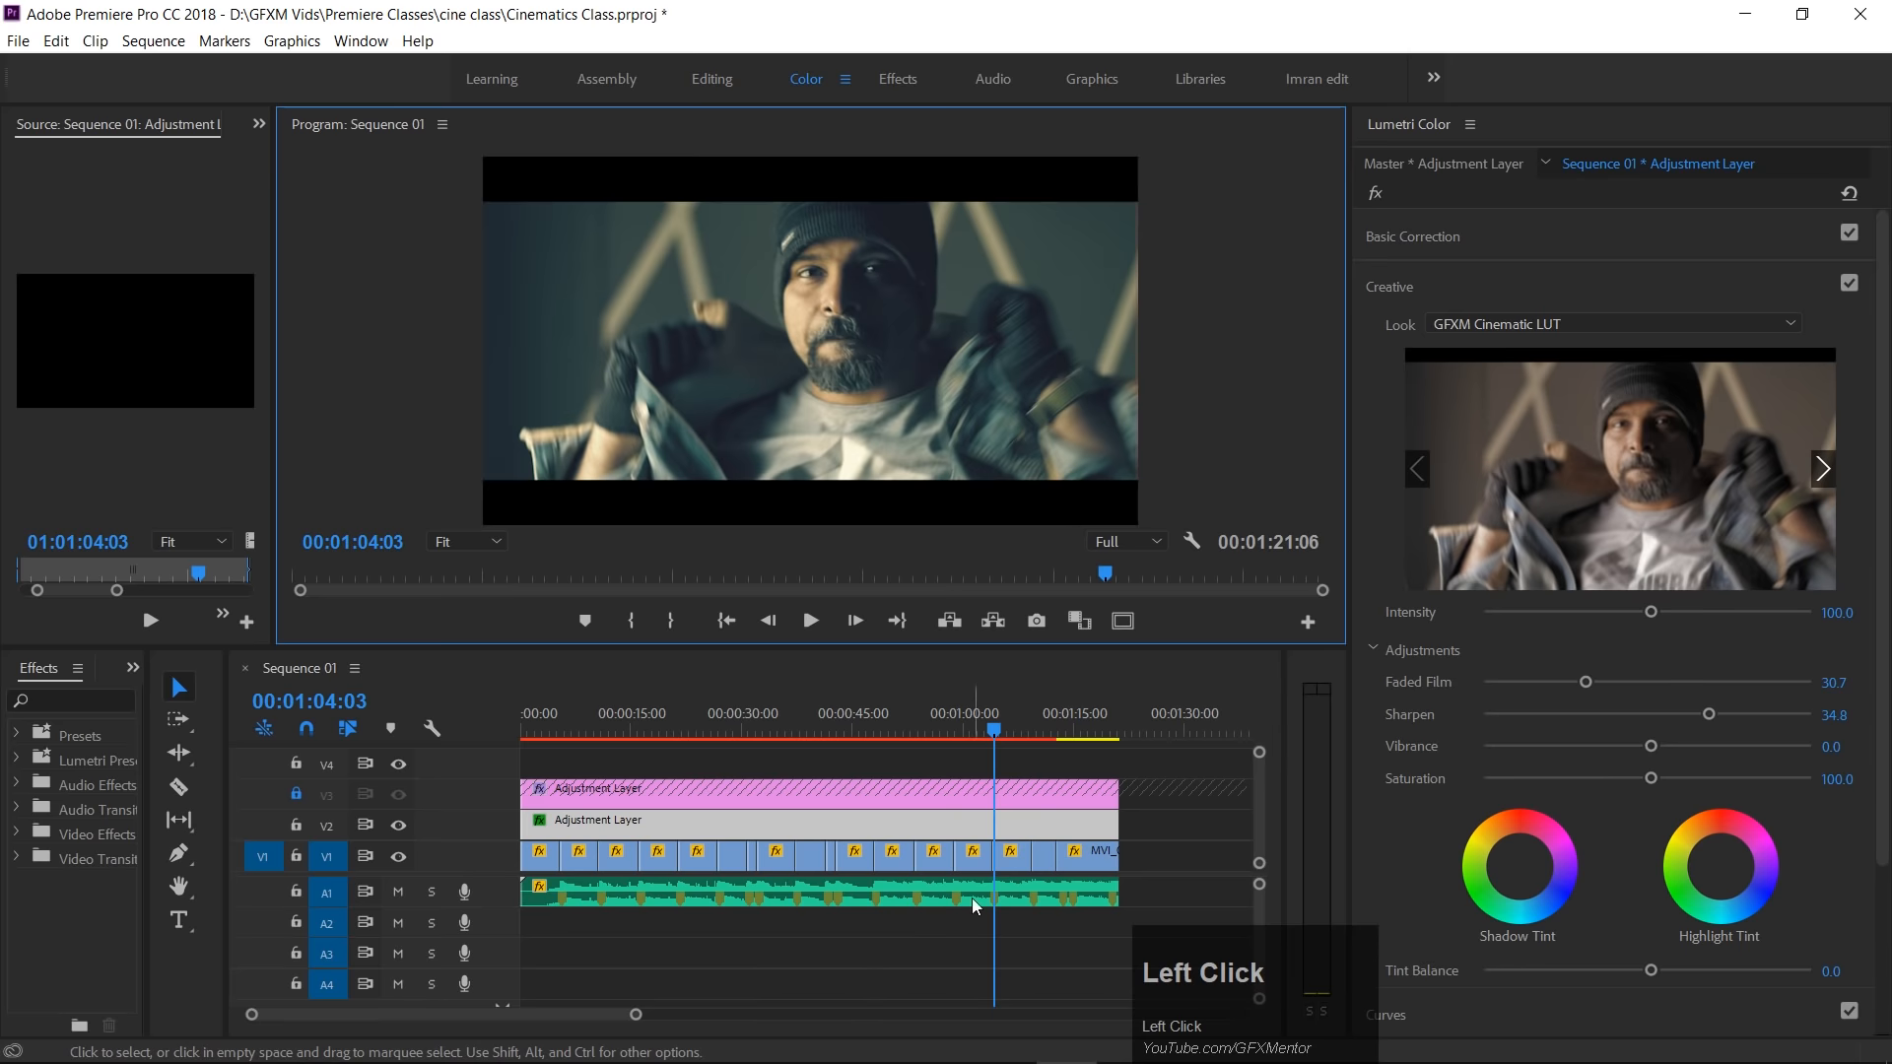
Review the grade by scrubbing and playing the sequence from 00:00:03:20 and 00:00:36:22, then park the playhead at 00:00:42:14.
drag(919, 730, 548, 731)
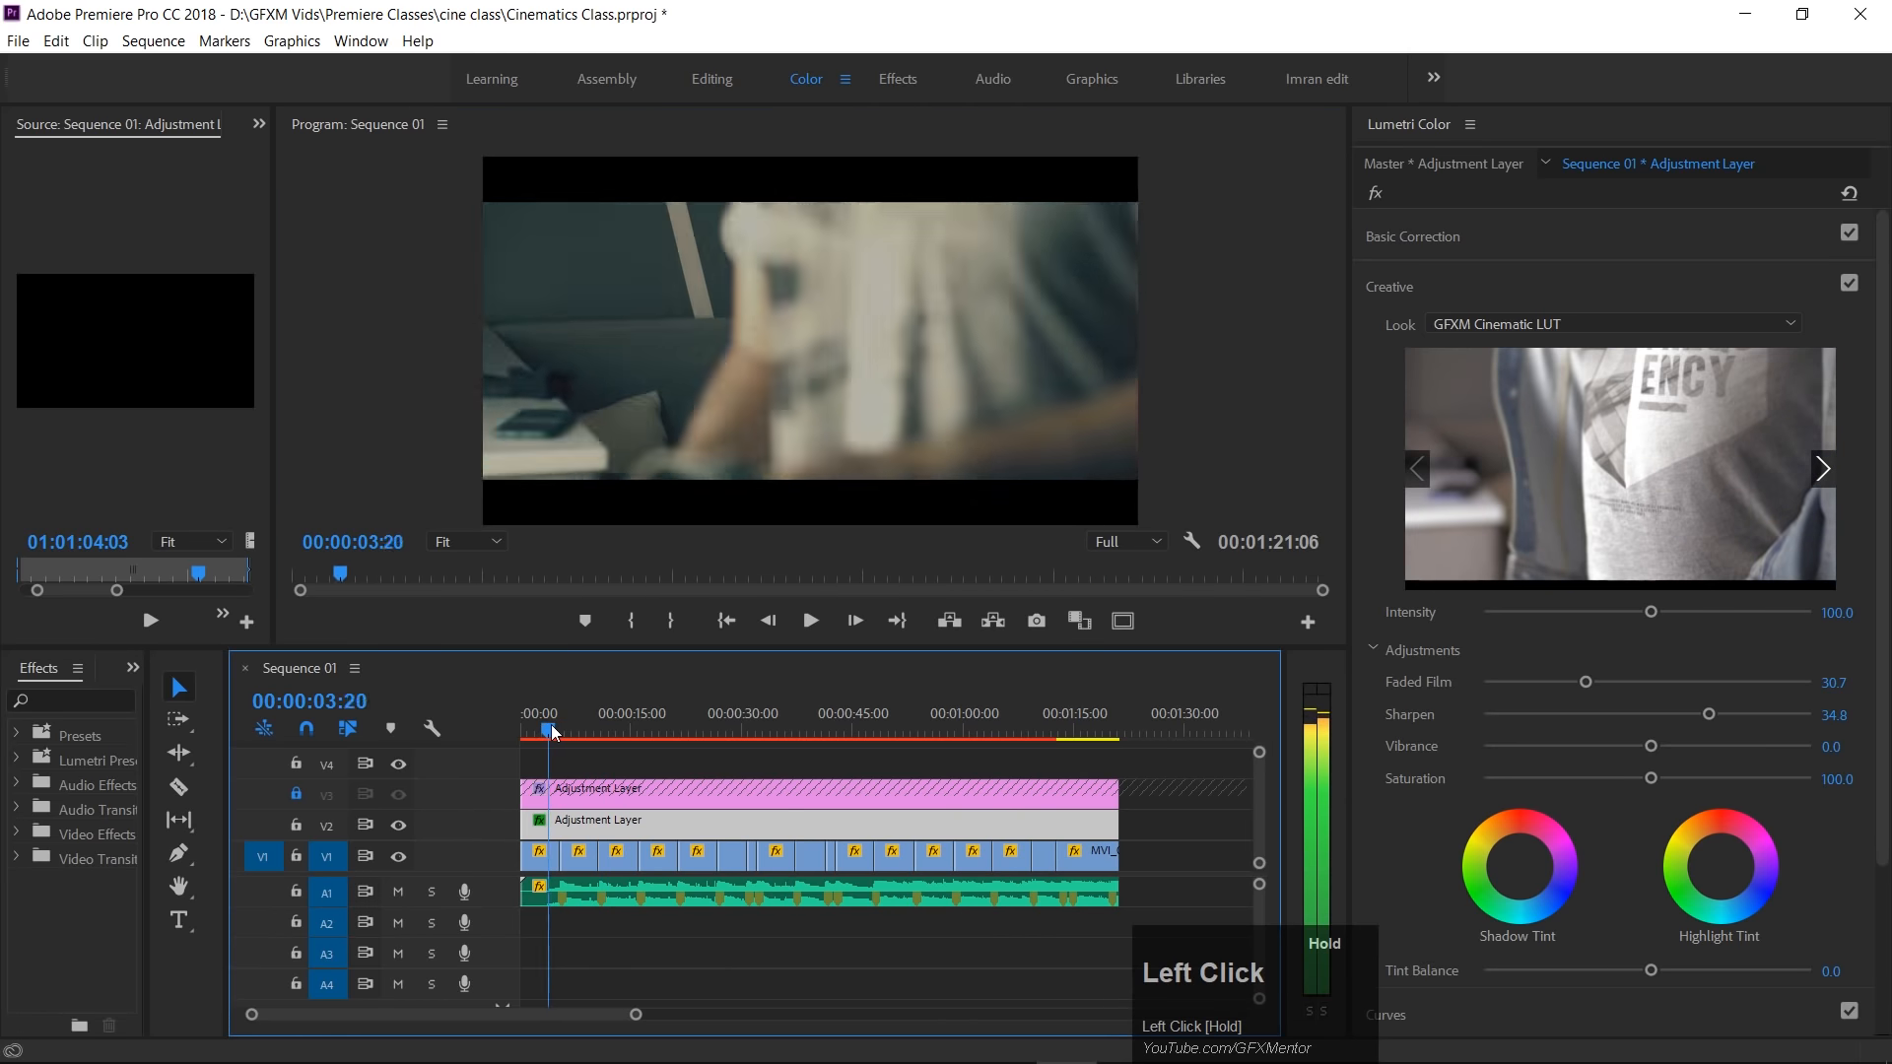
key(space)
drag(673, 734, 793, 730)
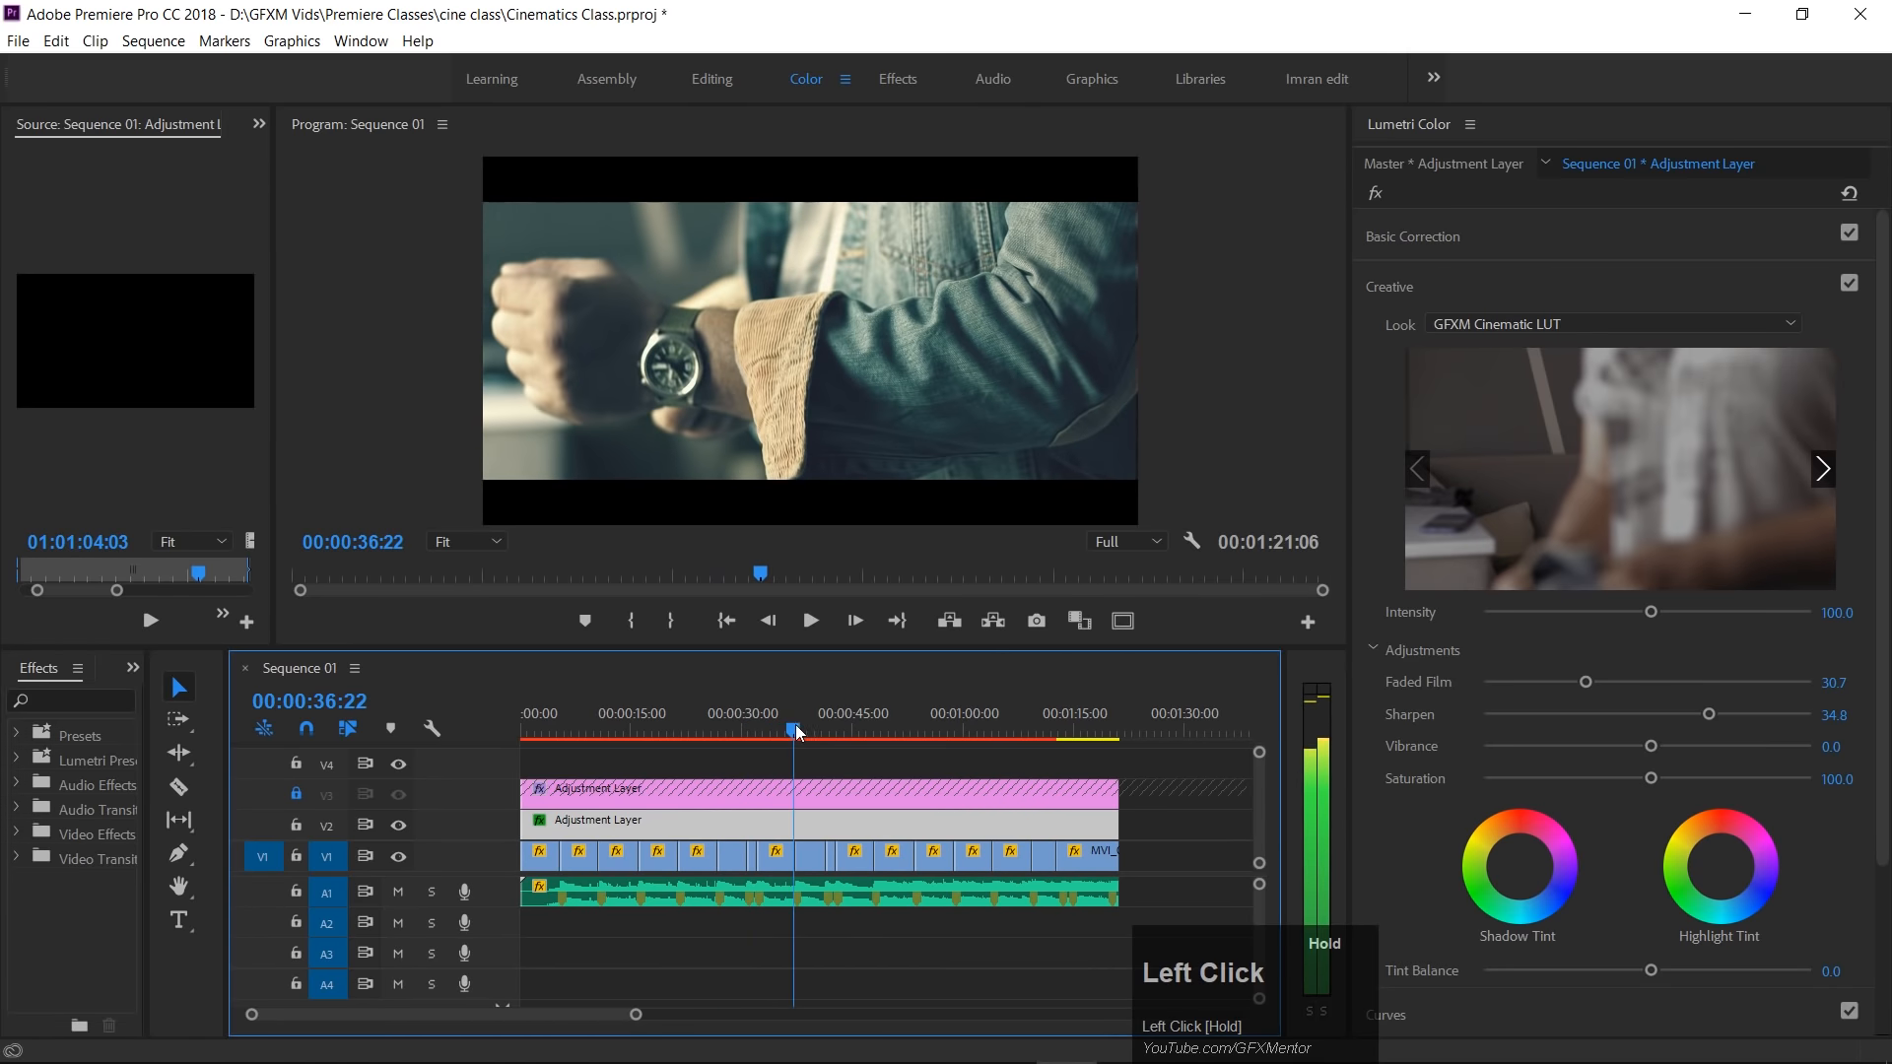
key(space)
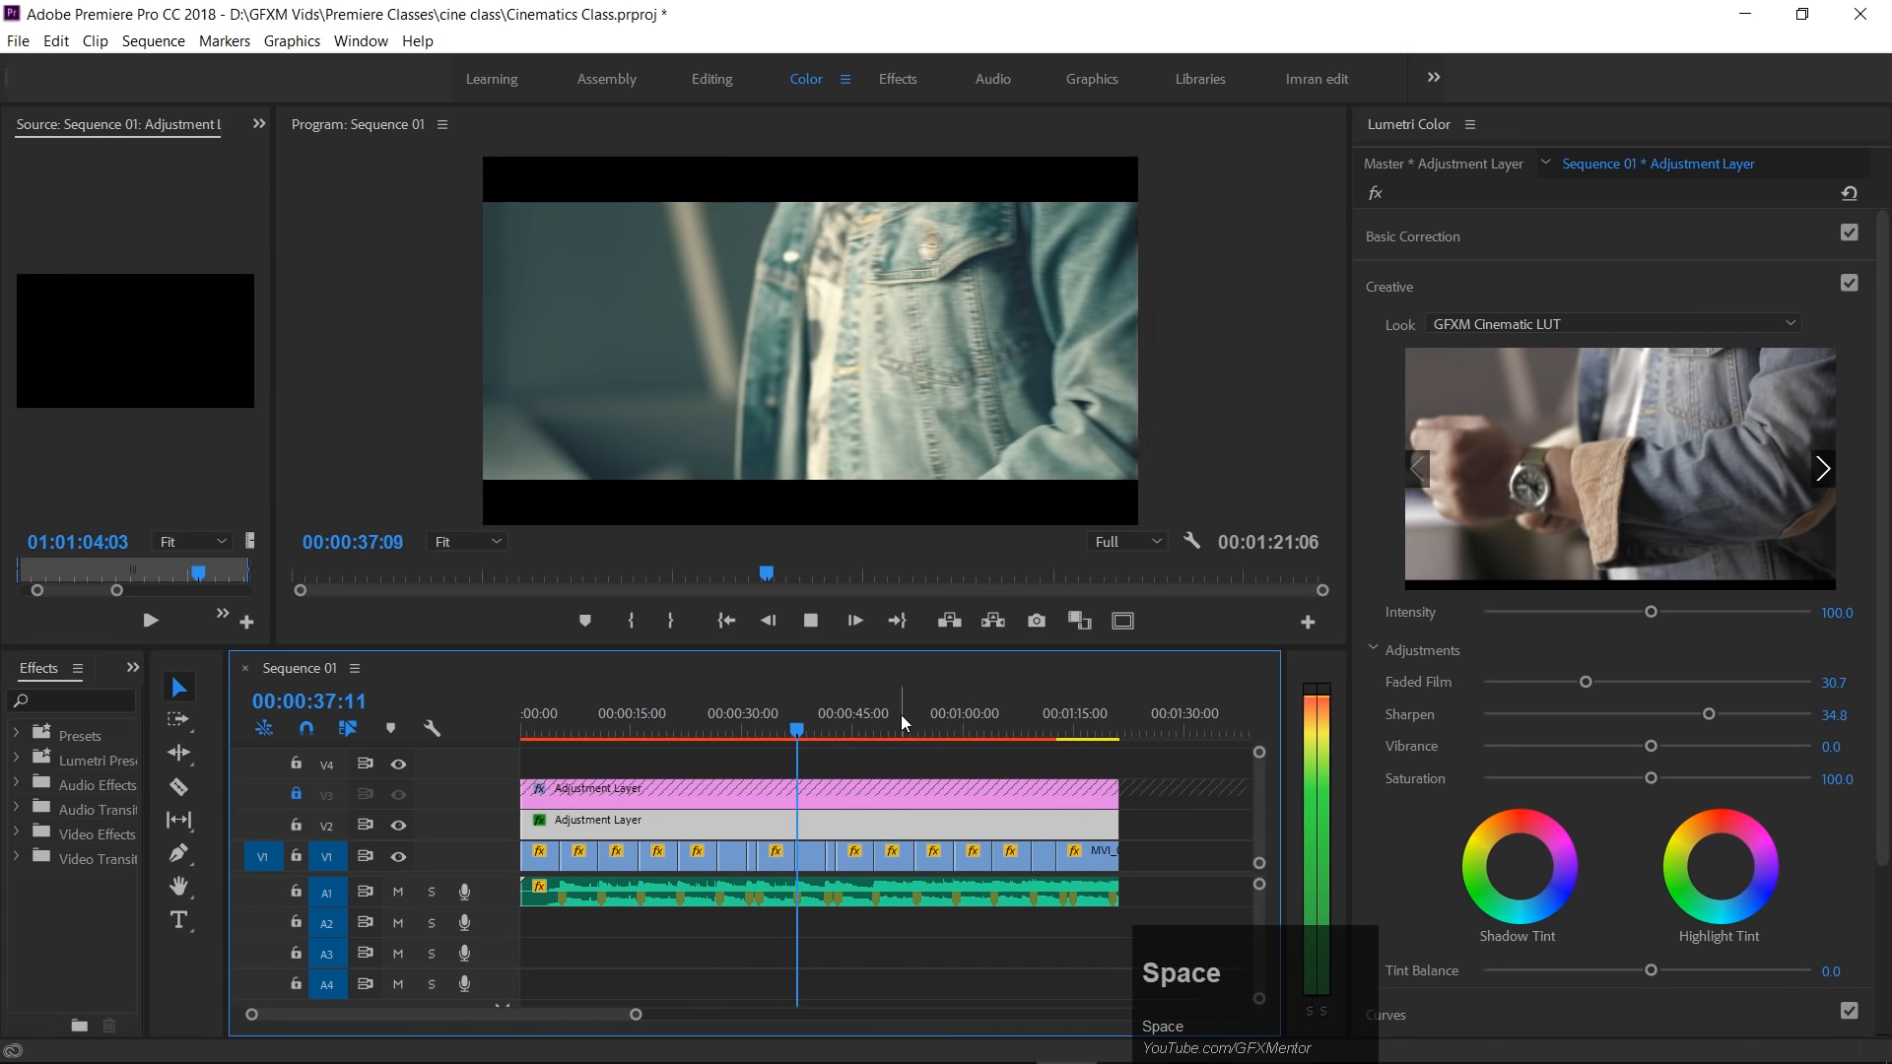
key(space)
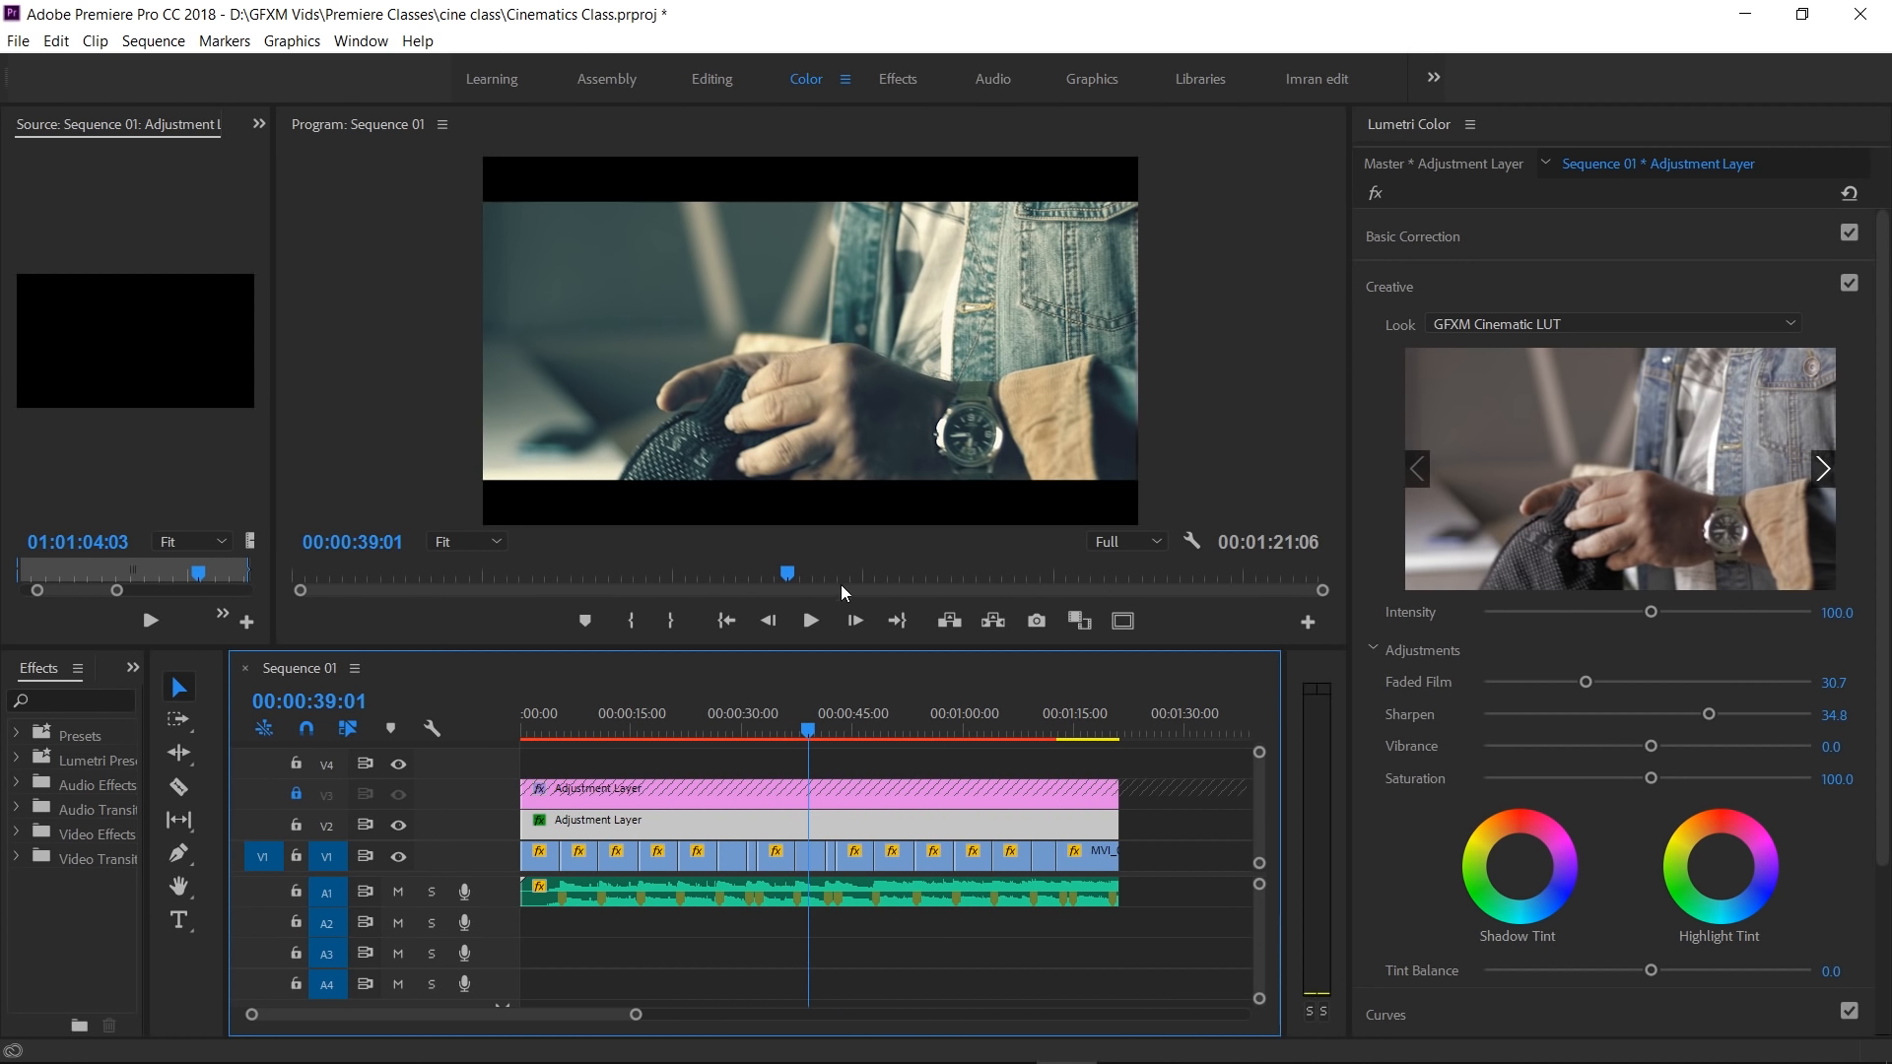
drag(809, 730, 864, 725)
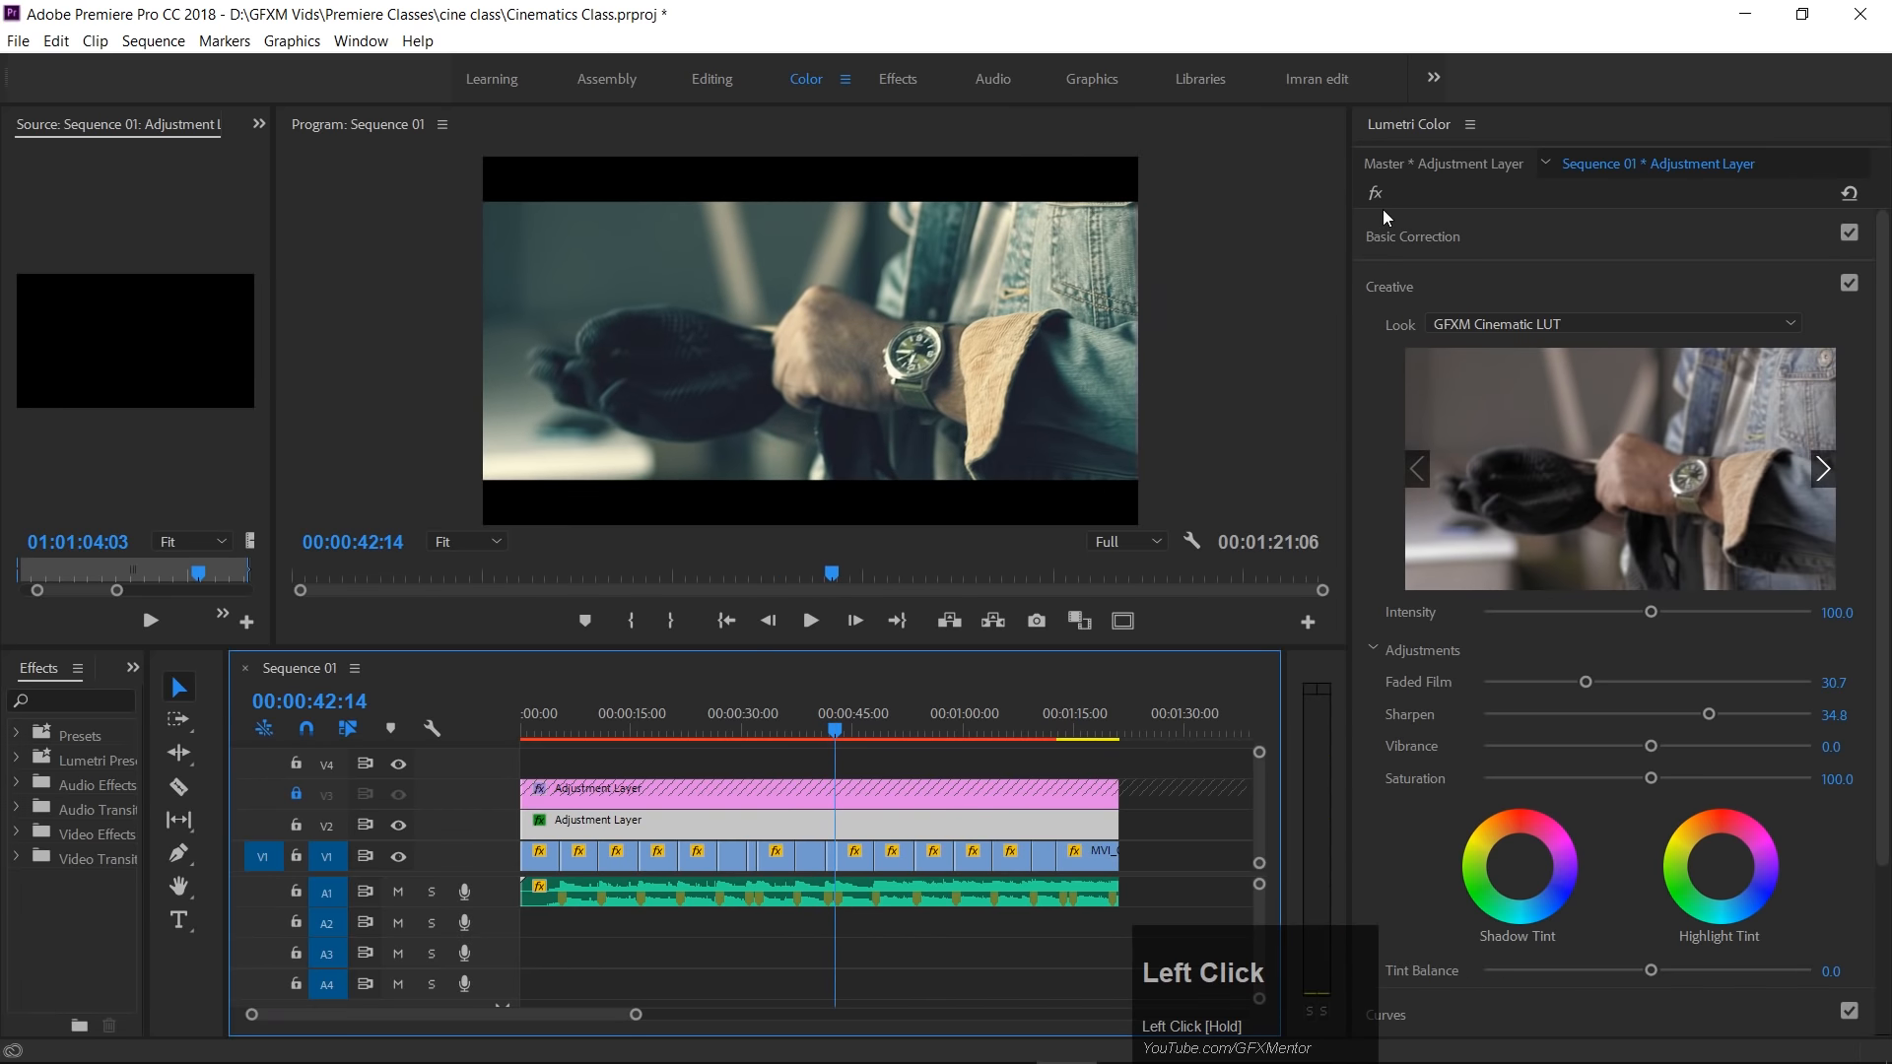